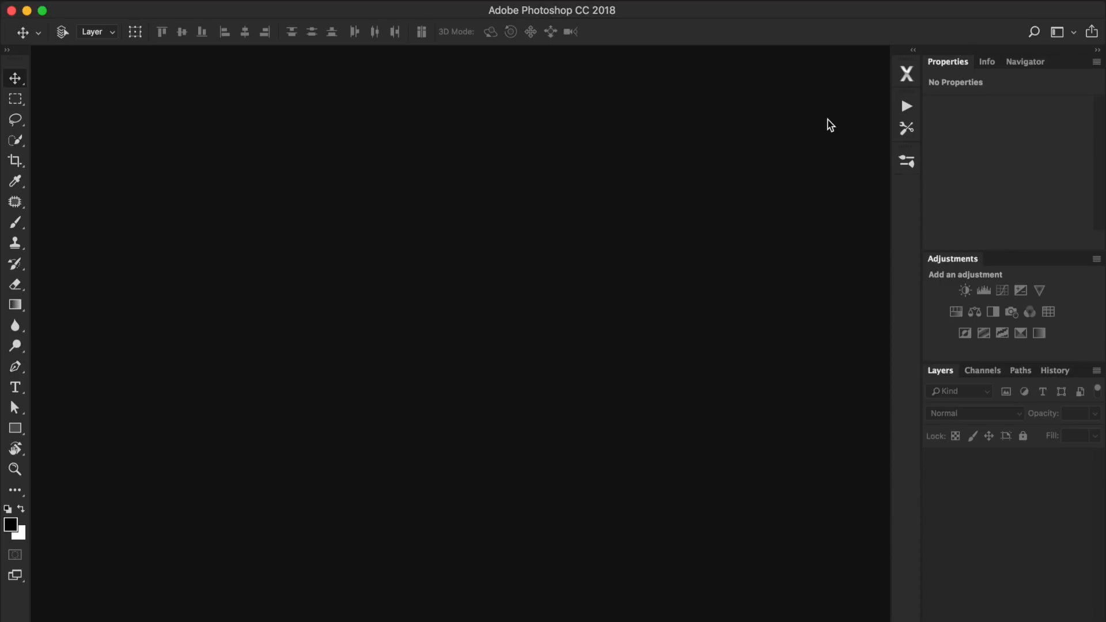
Step: Look through the Pro Workflow X panel, its list of actions and the SMP tool presets
click(907, 74)
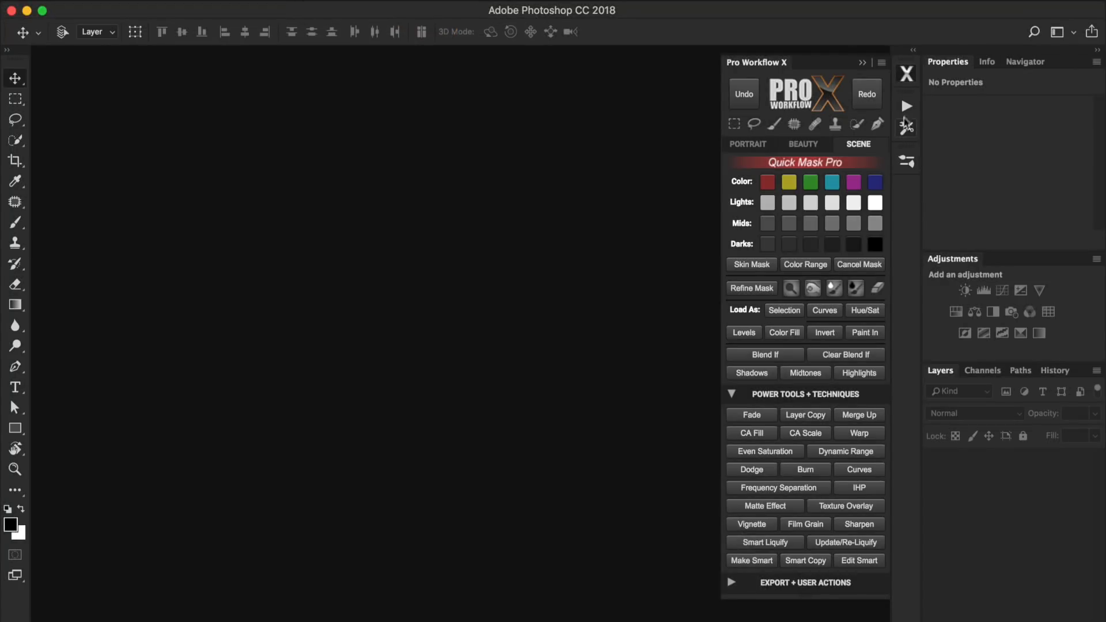
click(908, 107)
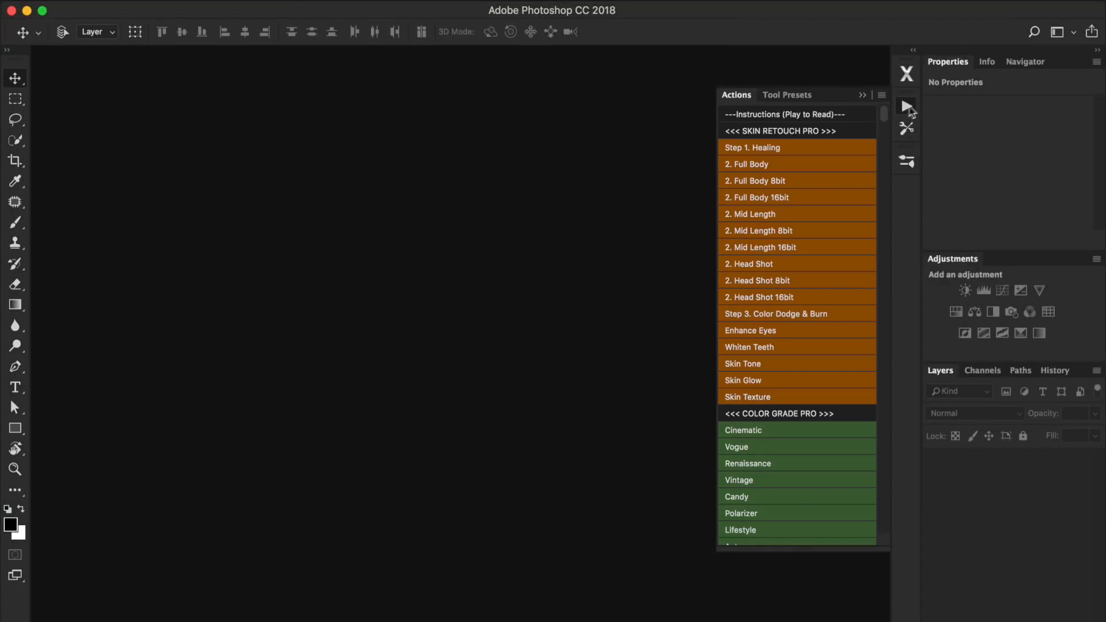
scroll(810, 242, down, 15)
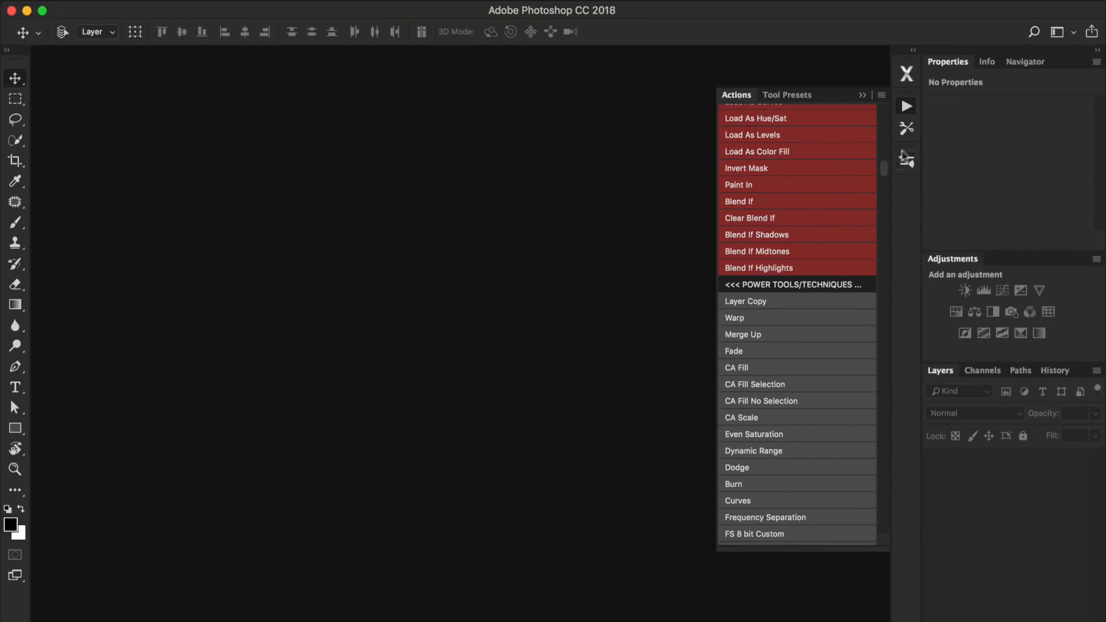
click(908, 130)
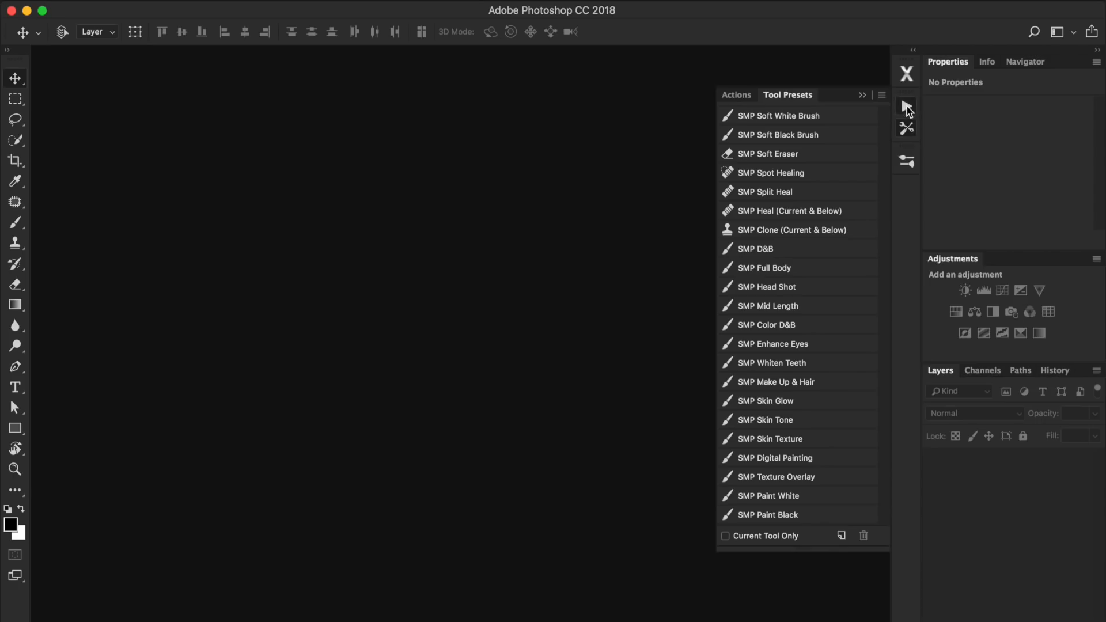
click(907, 107)
scroll(864, 142, up, 15)
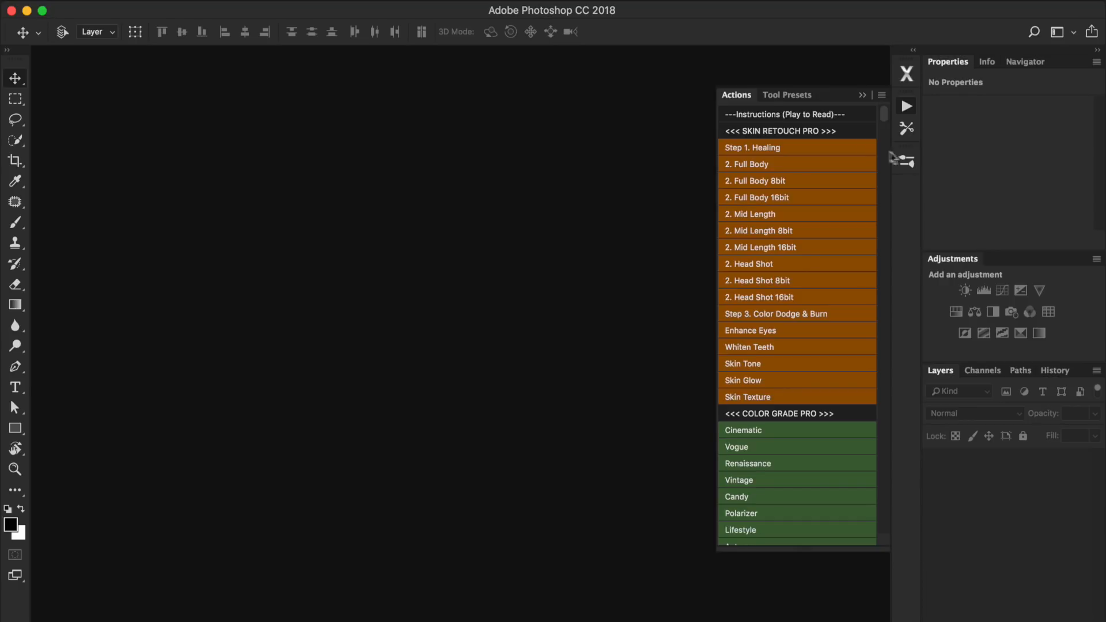
Step: Examine the brushes in the PWX Retouch and PWX Environment Brushes groups
click(906, 161)
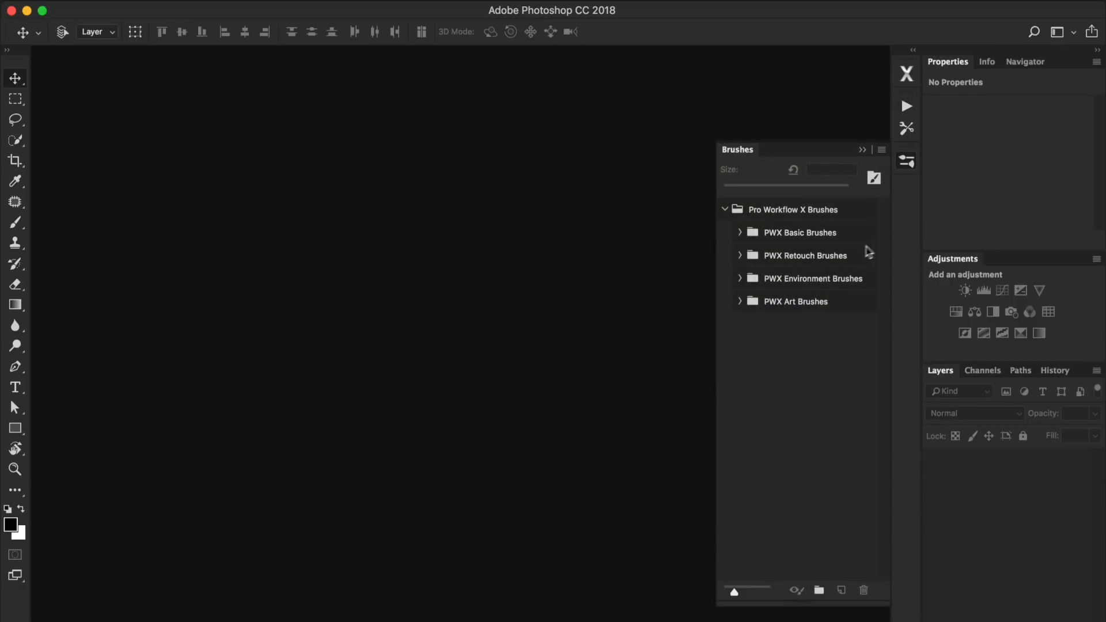
click(854, 254)
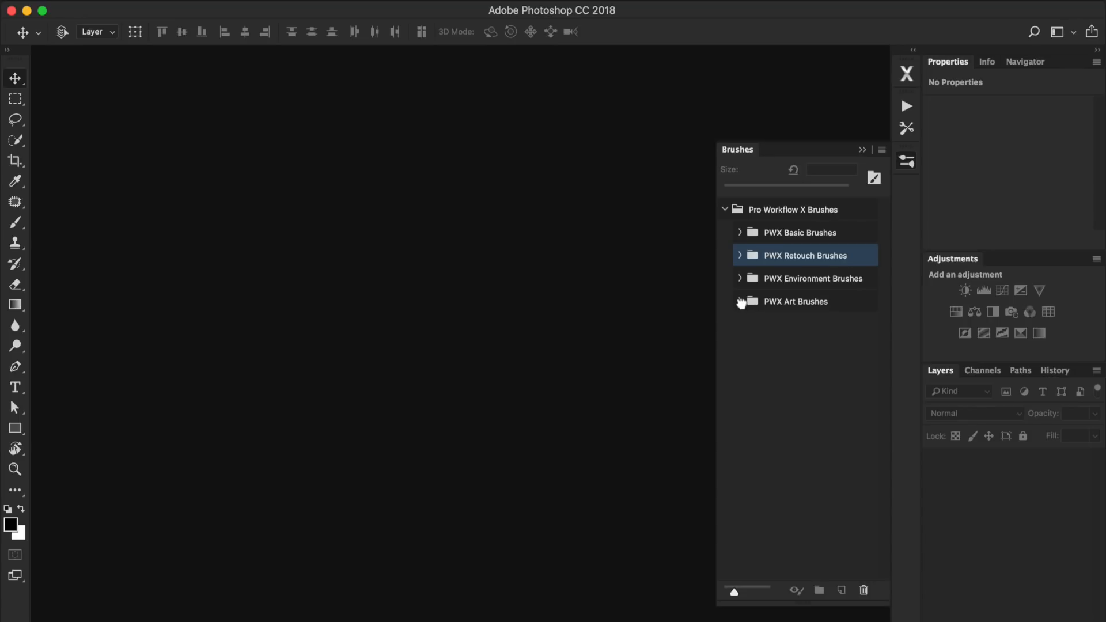
click(740, 301)
click(739, 279)
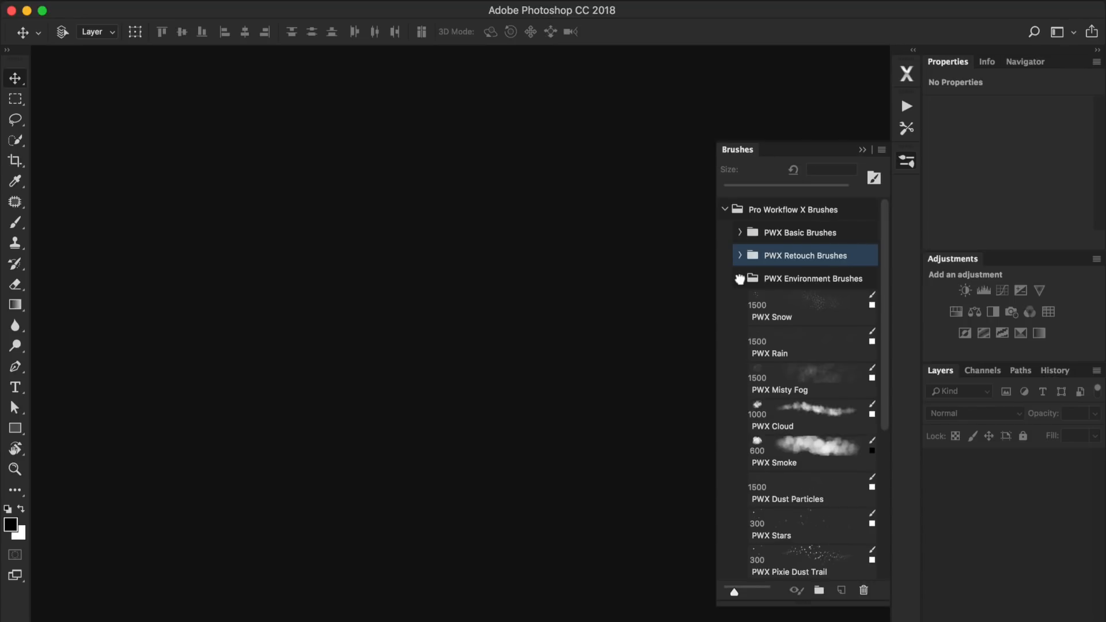
click(739, 255)
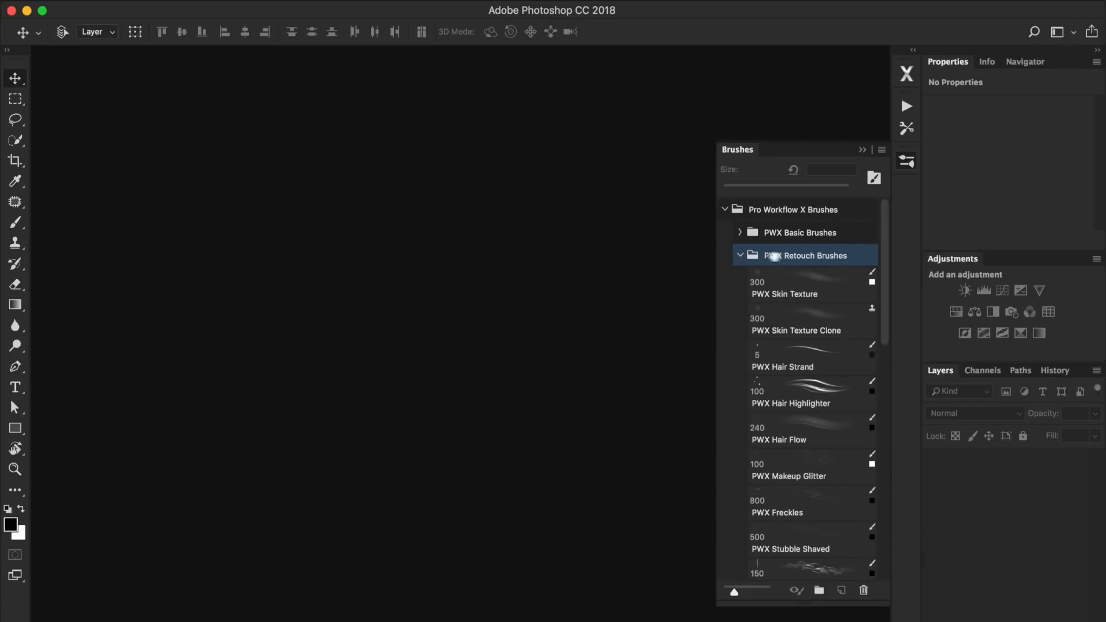
scroll(861, 259, down, 10)
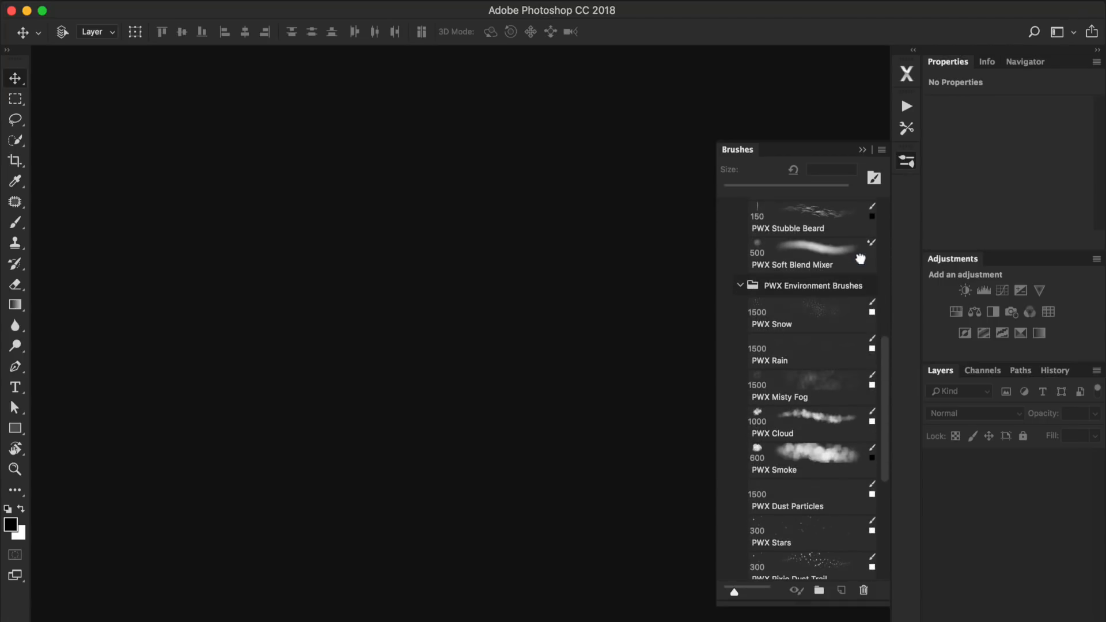
scroll(866, 300, down, 8)
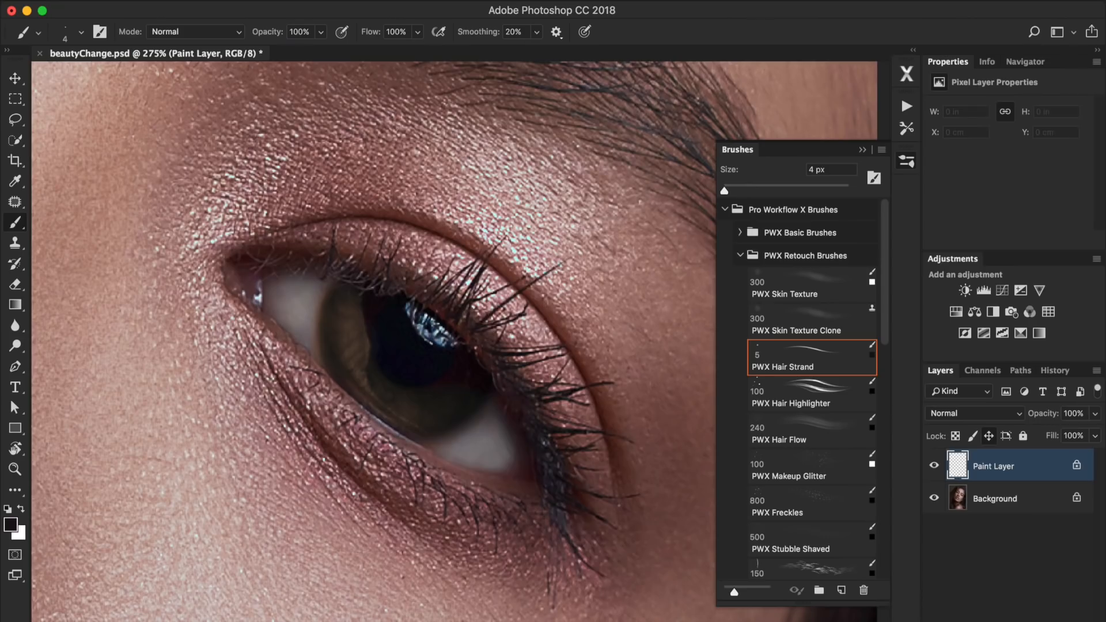
Step: Paint extra lash strands along the outer eyelashes on the Paint Layer with the 4 px PWX Hair Strand brush
drag(451, 354, 556, 329)
drag(531, 460, 618, 448)
drag(572, 524, 693, 502)
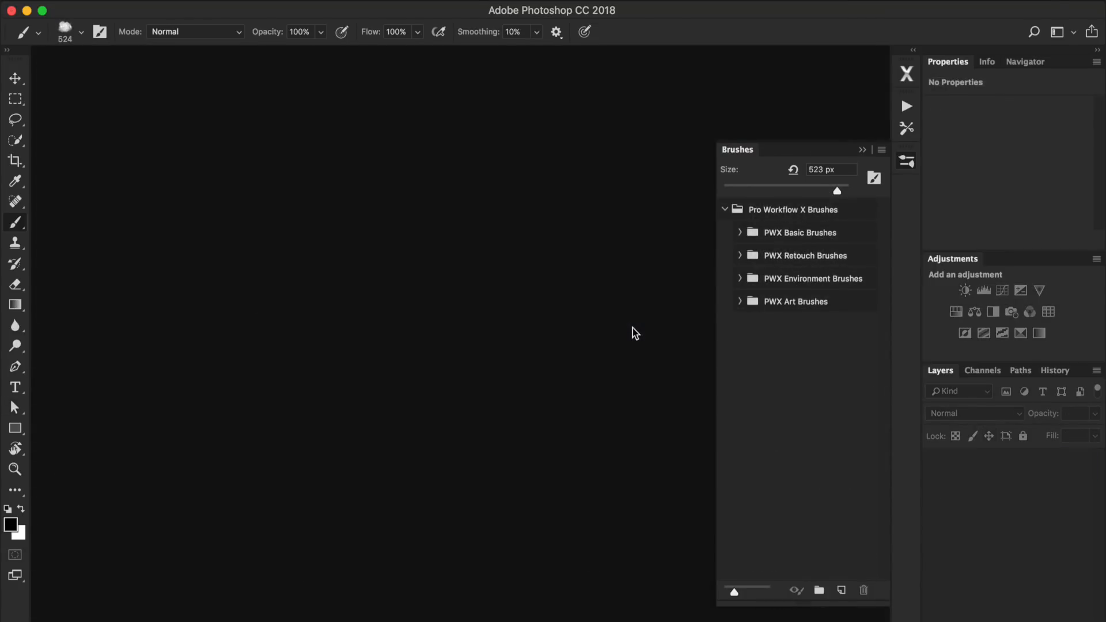
Step: Expand the PWX Basic Brushes group to view its brushes
click(985, 160)
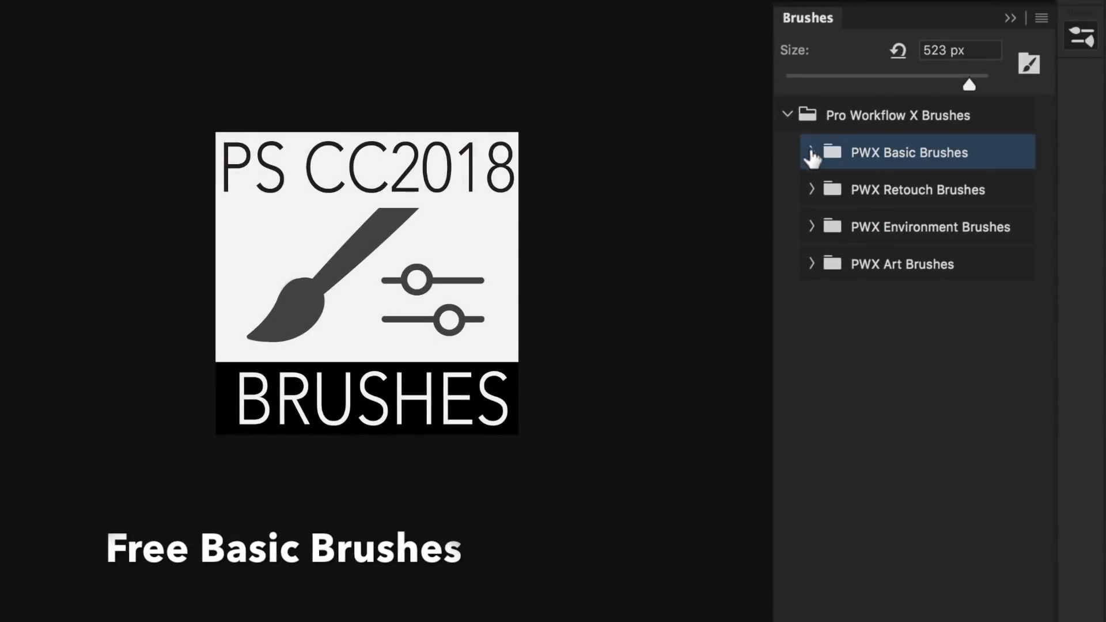
click(811, 152)
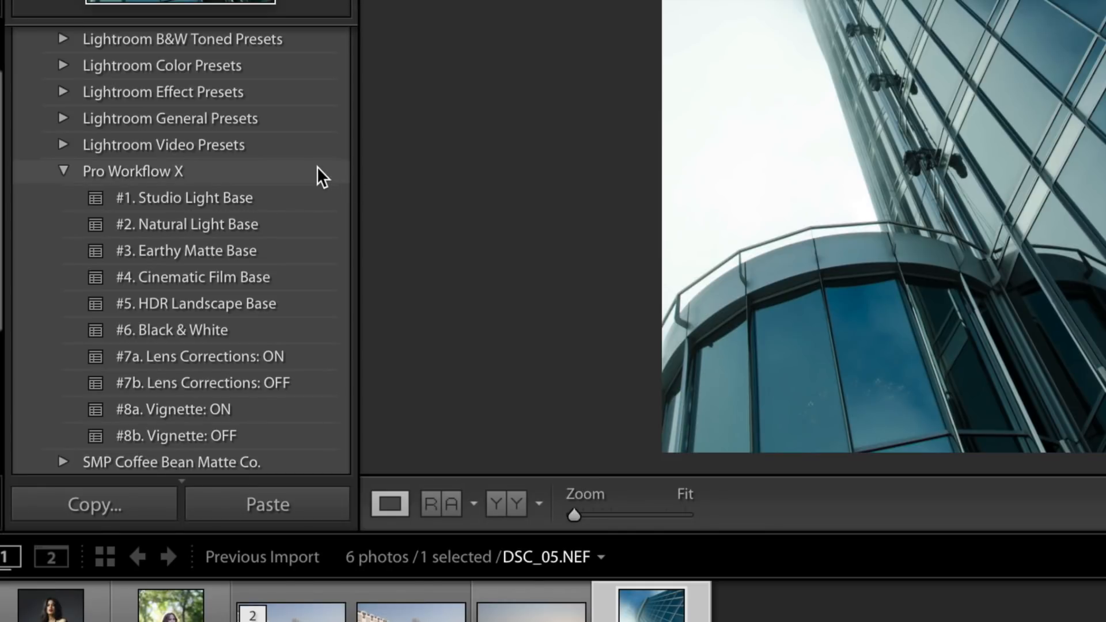
Step: In Lightroom, apply the Pro Workflow X preset #1. Studio Light Base to DSC_01.NEF and compare the face before and after at 1:1
click(318, 168)
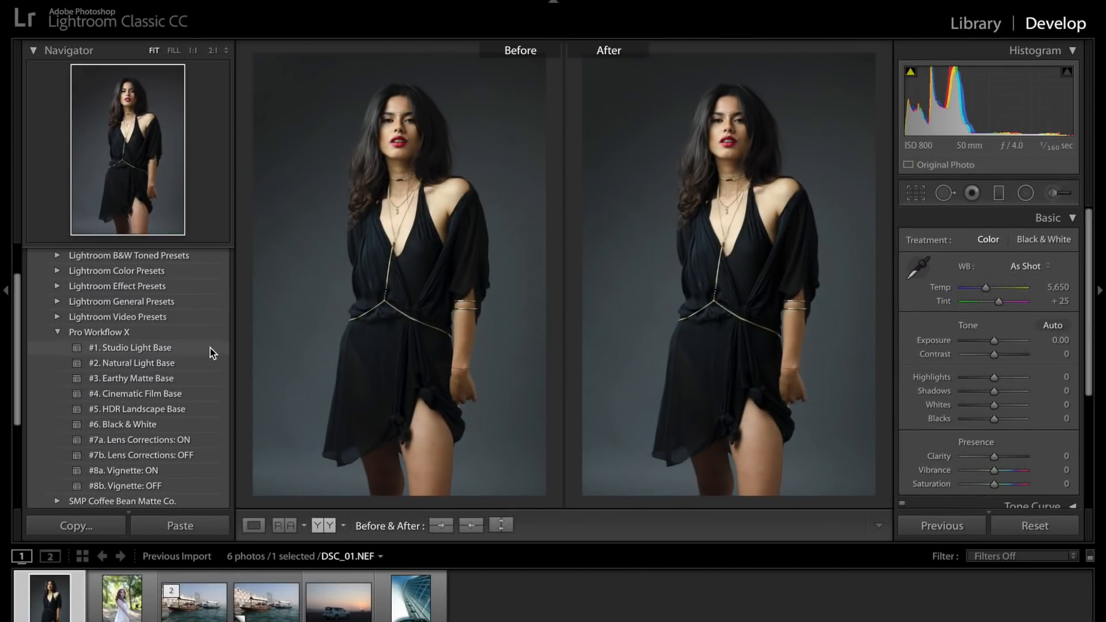
click(376, 352)
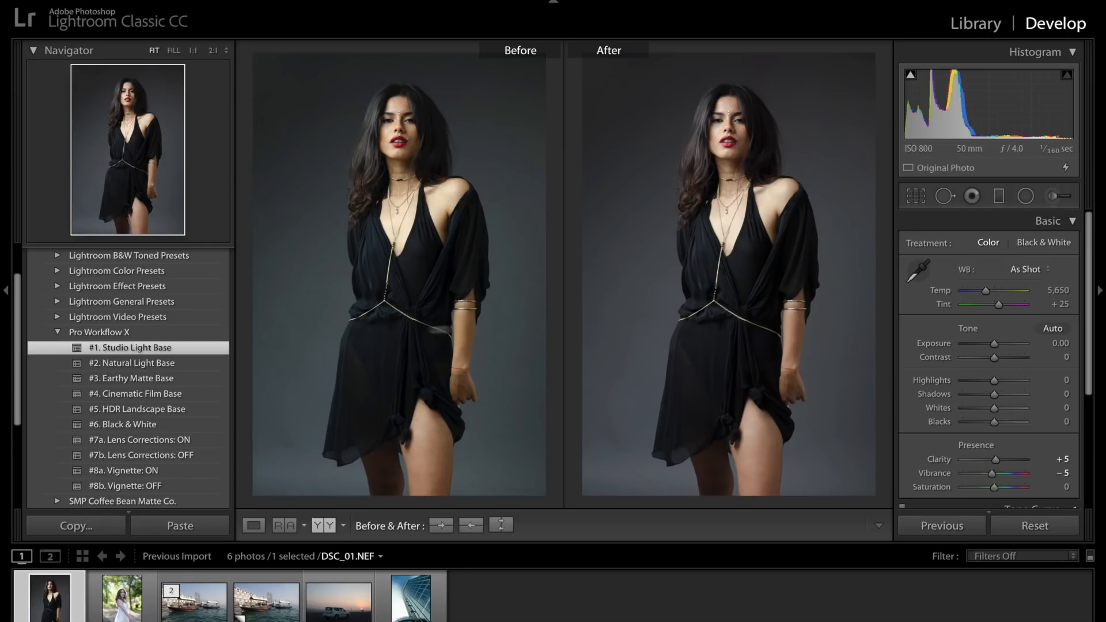
click(743, 122)
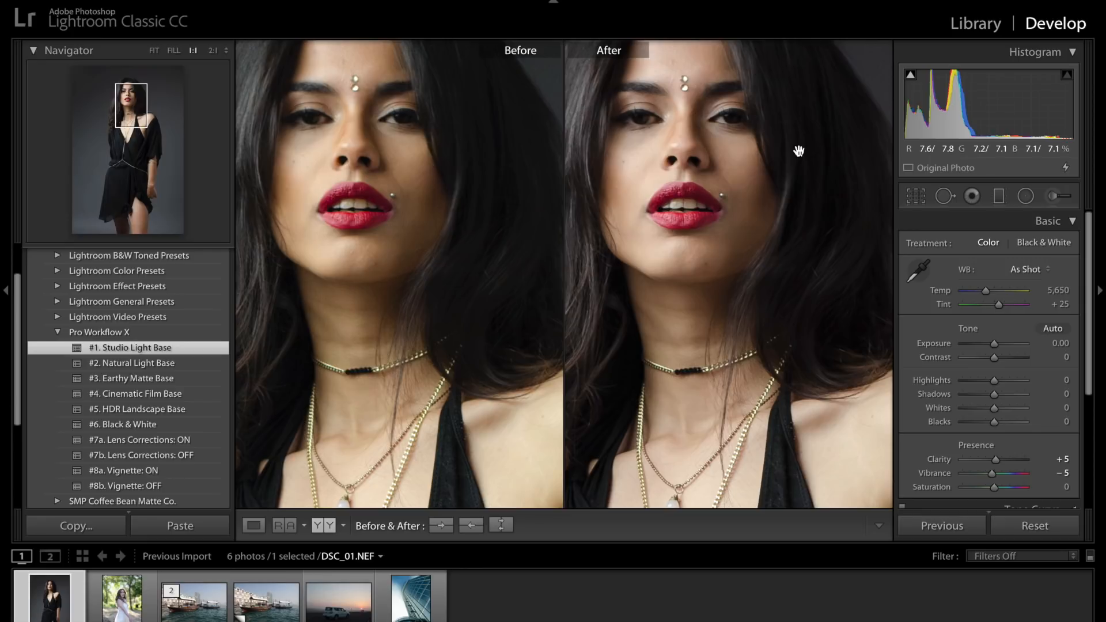
click(799, 150)
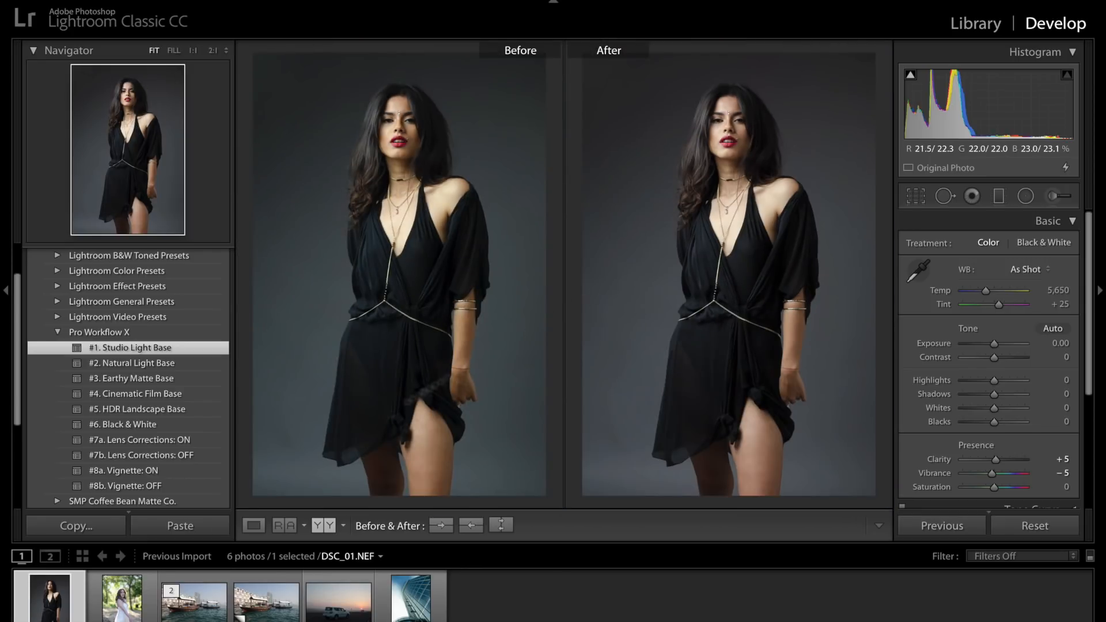
Step: Try the #2. Natural Light Base preset on DSC_02.NEF, check the face at 1:1, and apply #5. HDR Landscape Base instead
click(127, 598)
click(176, 364)
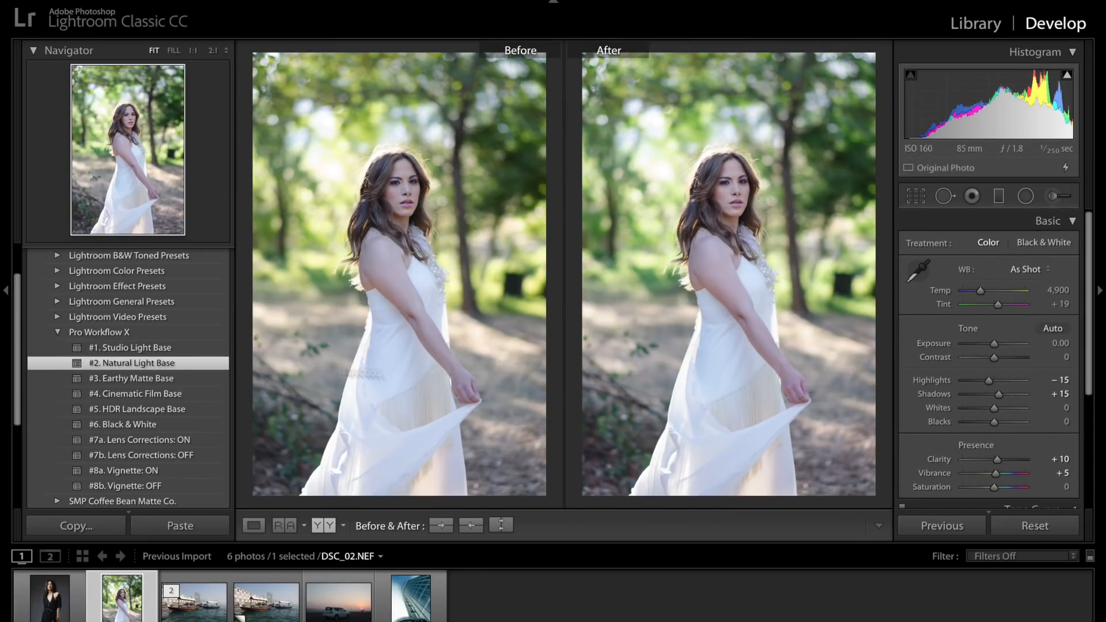
click(755, 213)
drag(694, 183, 830, 276)
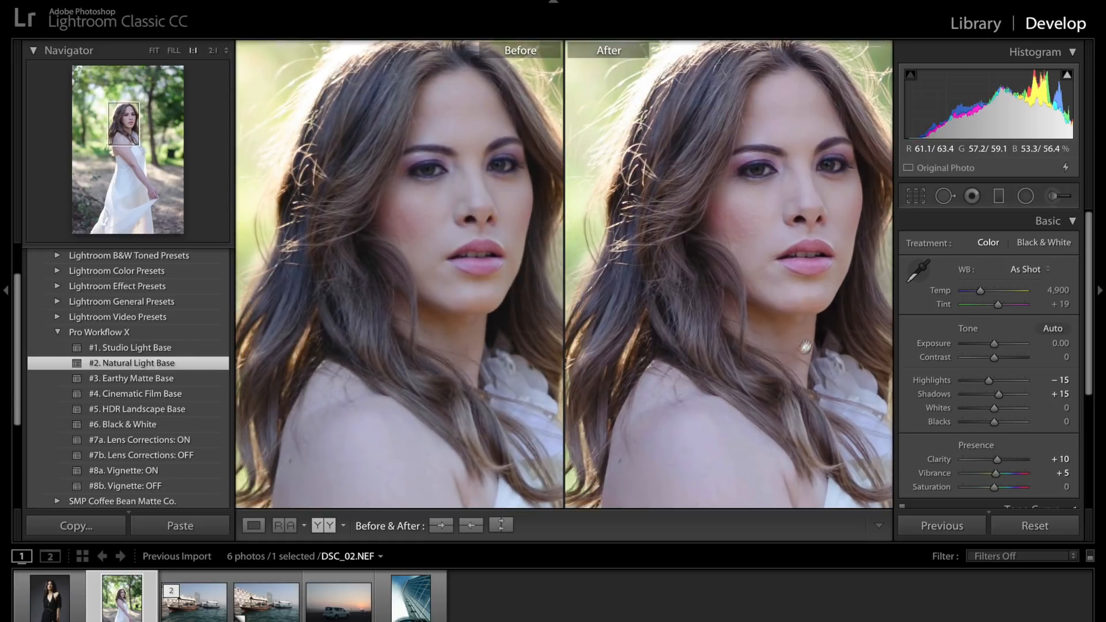
click(799, 355)
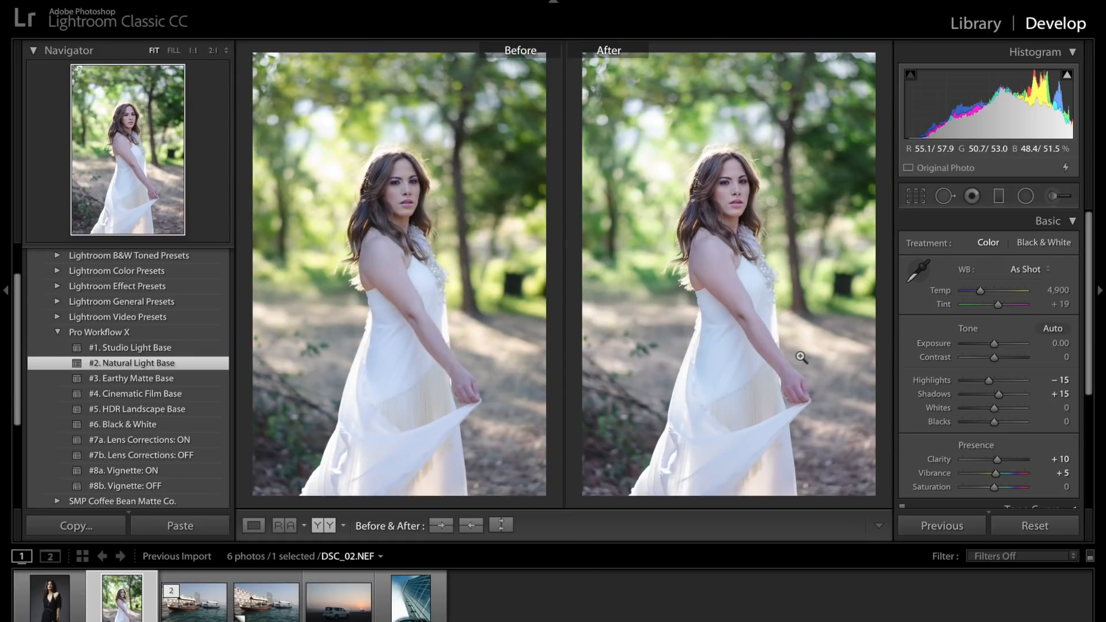
click(204, 412)
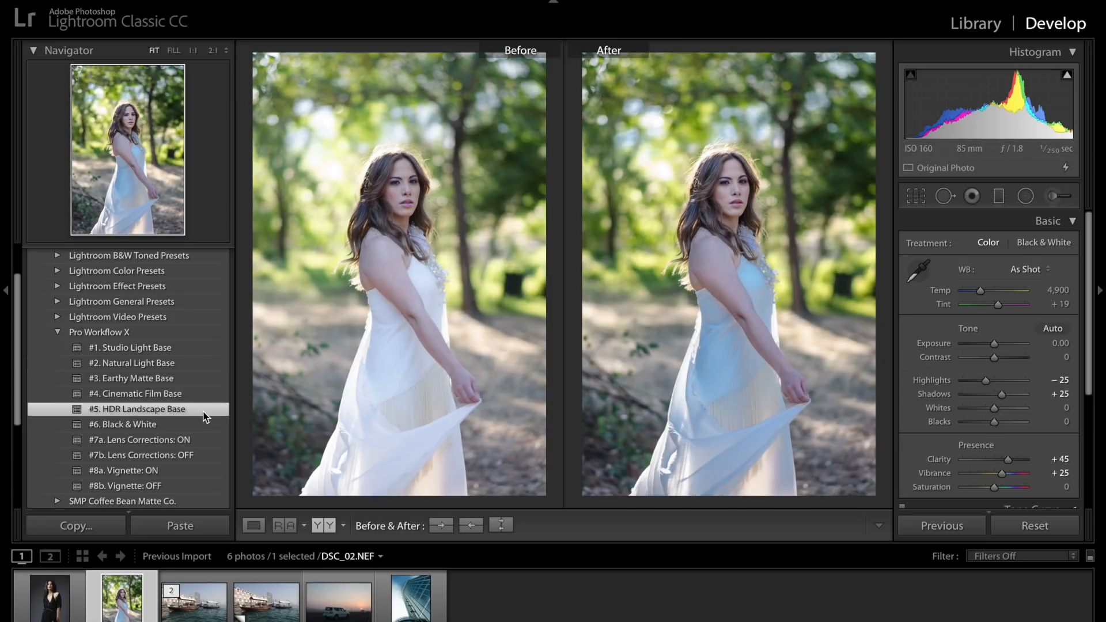
Step: Try the #3. Earthy Matte Base preset on the sunset car photo DSC_04.NEF, and apply #4. Cinematic Film Base instead
click(337, 593)
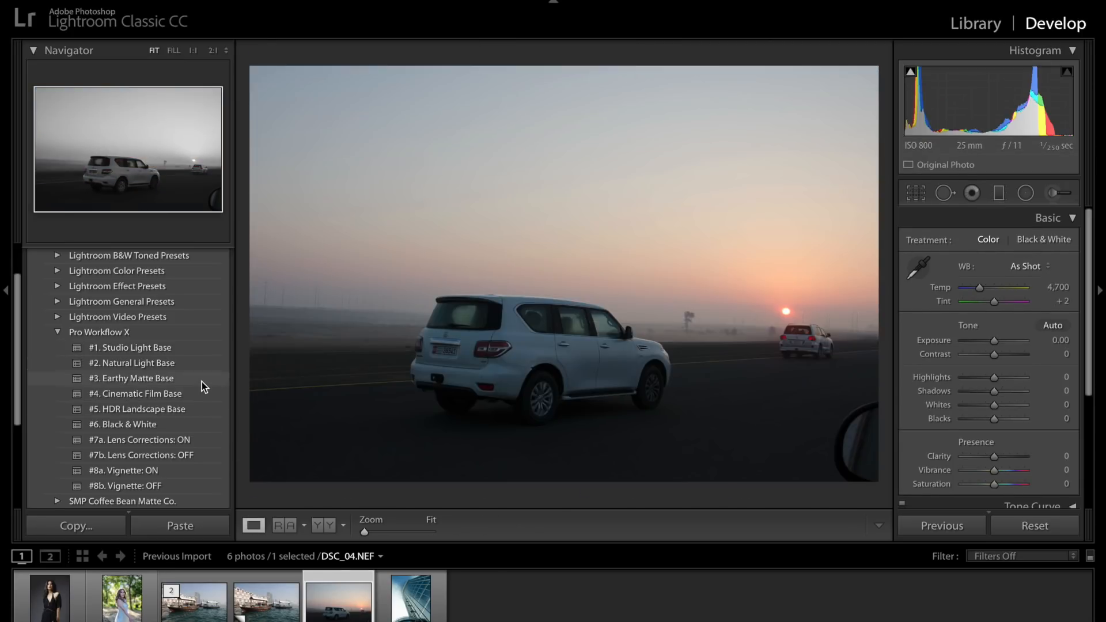
click(202, 382)
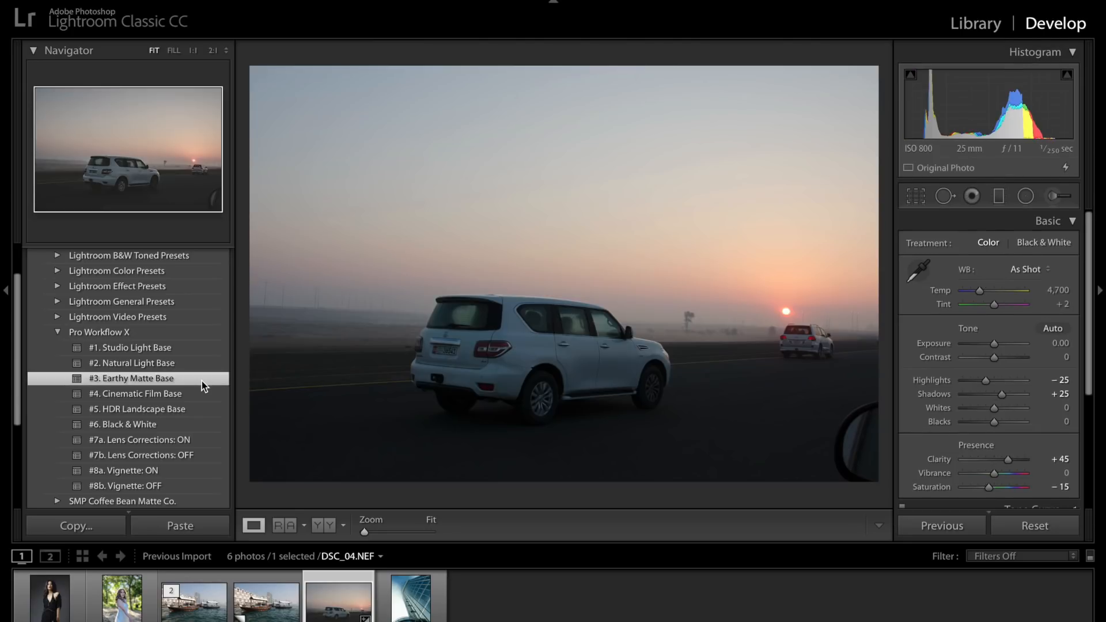
click(203, 397)
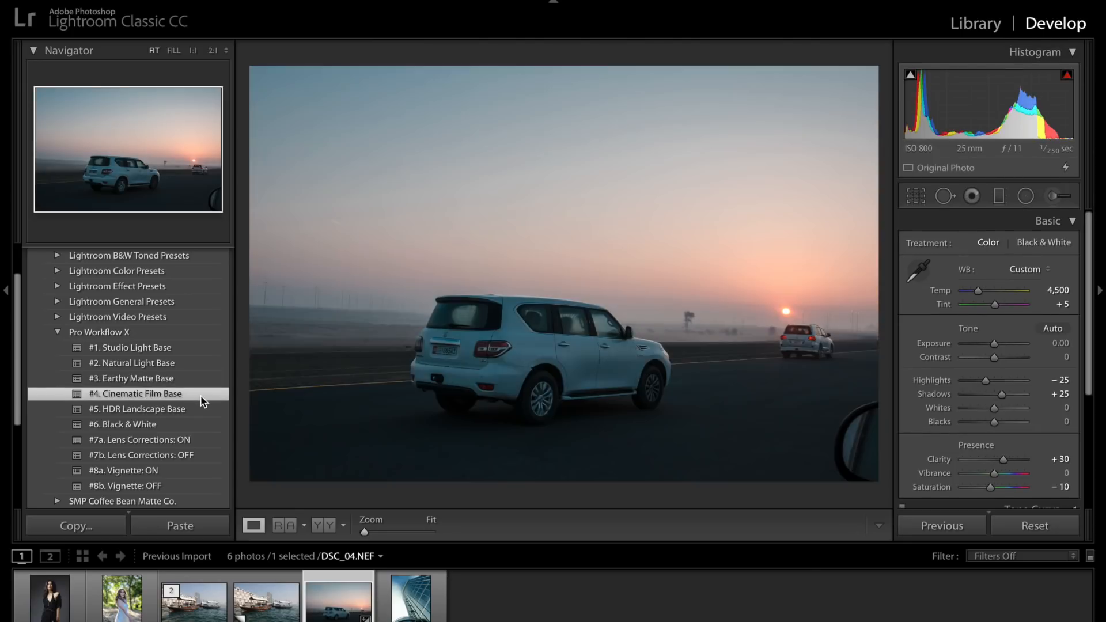
Step: Apply the #6. Black & White preset to the skyscraper photo DSC_05.NEF
key(Right)
click(218, 426)
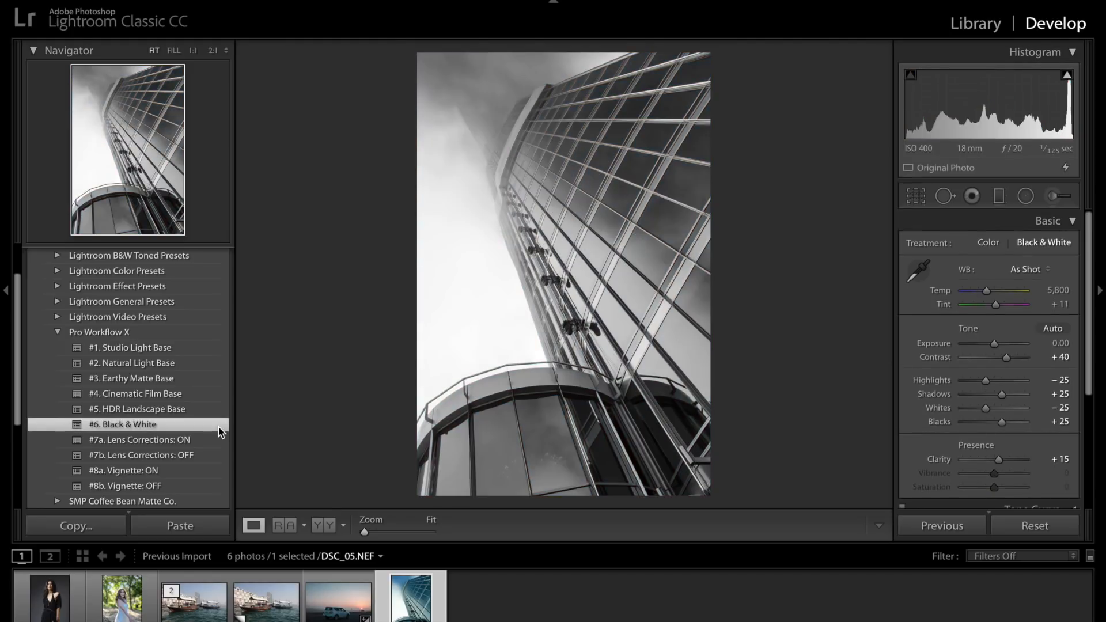
Step: Apply #3. Earthy Matte Base to DSC_03.NEF, set Temp to 6,444 and Tint to +2, and add the #8a. Vignette: ON preset
click(199, 605)
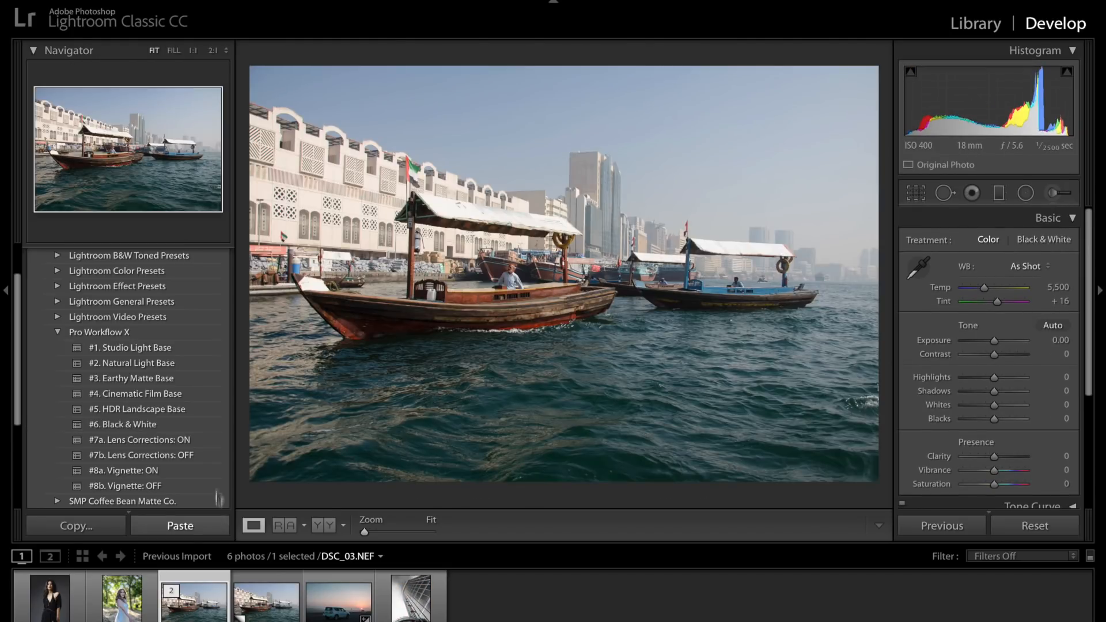
click(189, 382)
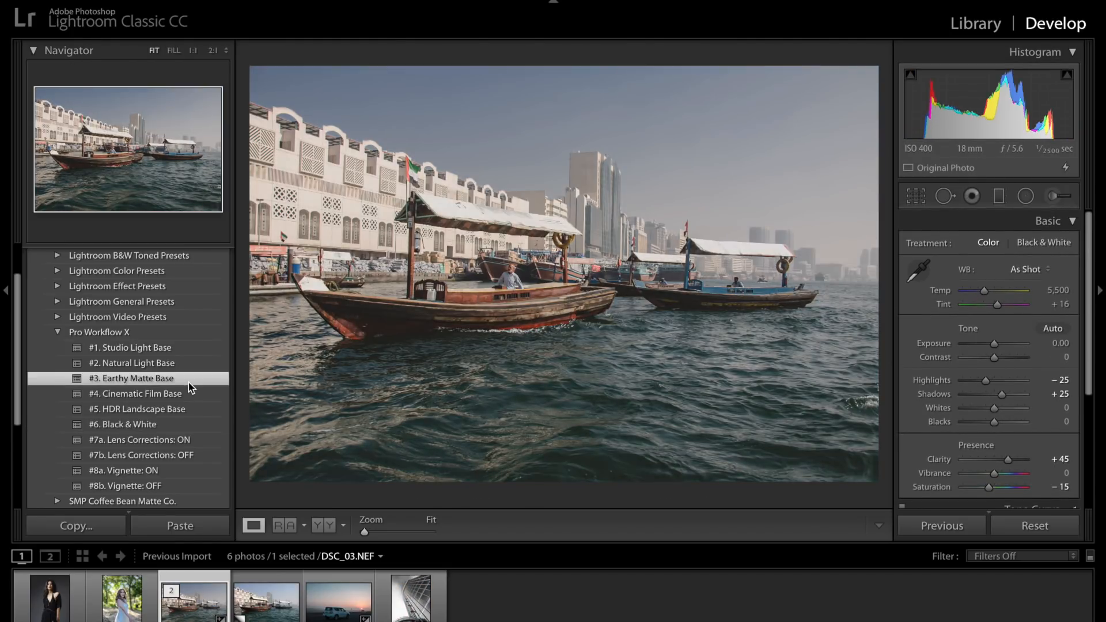
mouse_move(984, 290)
mouse_down()
mouse_move(995, 303)
mouse_move(990, 286)
mouse_up()
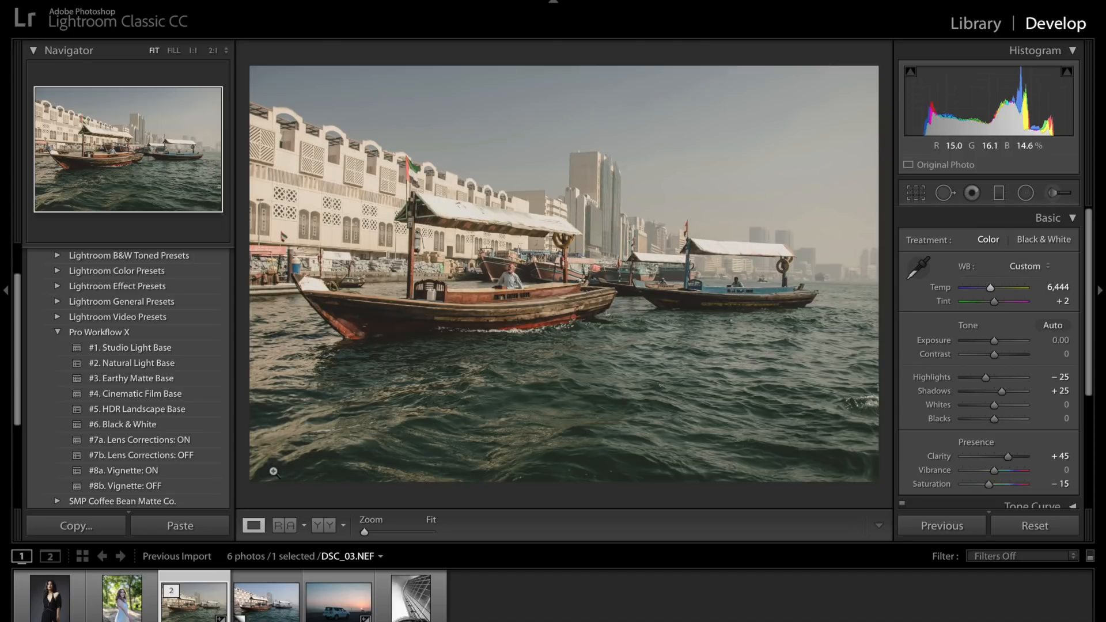
click(213, 472)
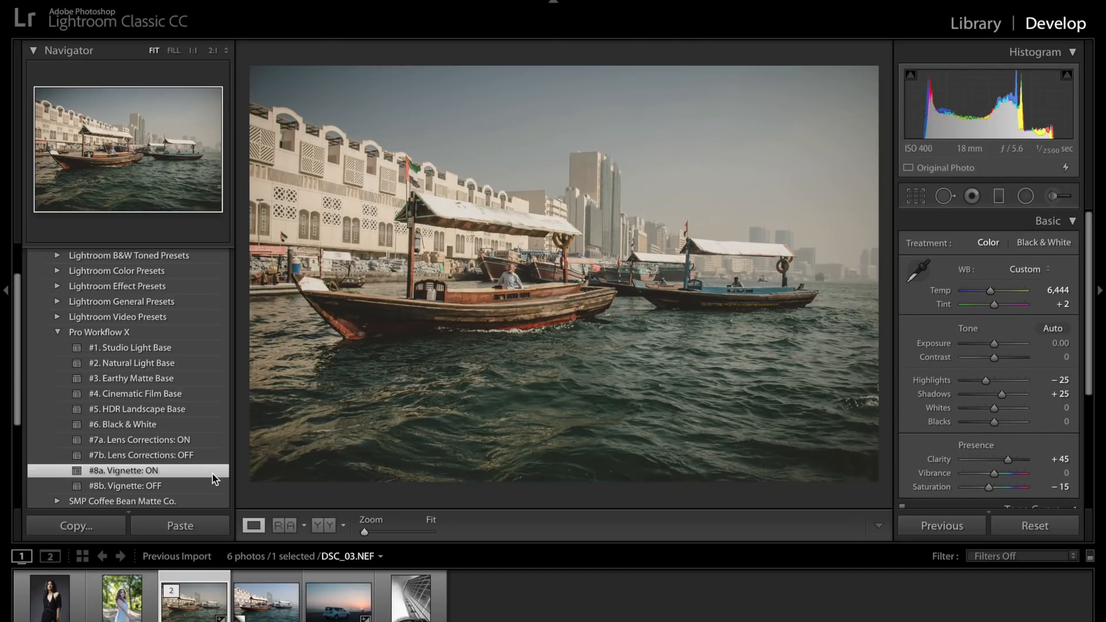
Step: Apply #4. Cinematic Film Base to Copy 1 of DSC_03.NEF, set its Tint to -12, and compare it with the matte version
key(Right)
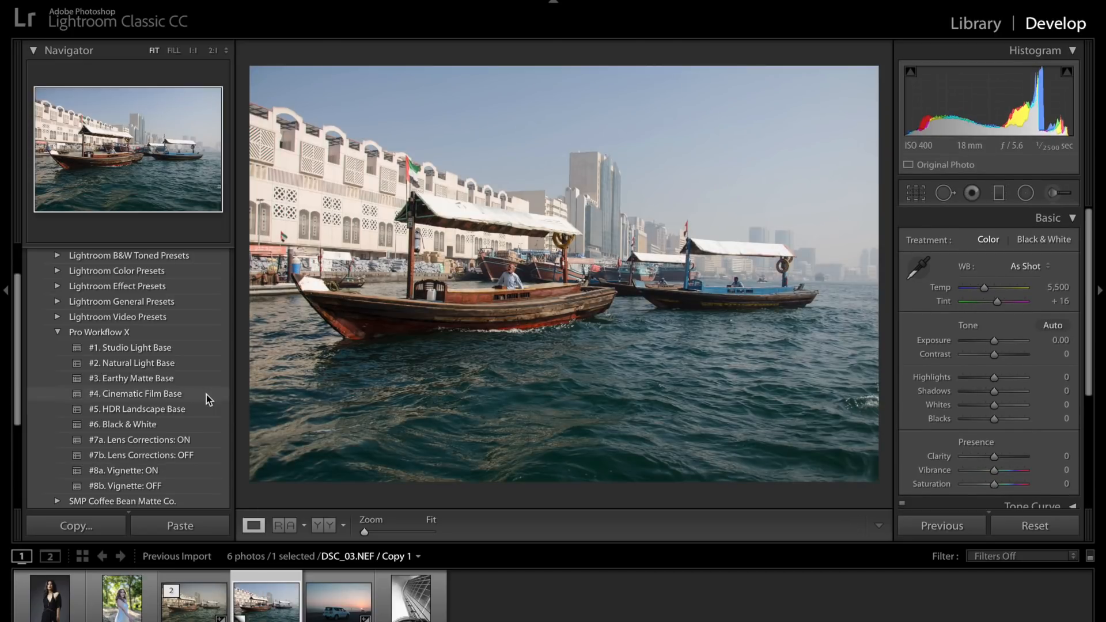
click(206, 394)
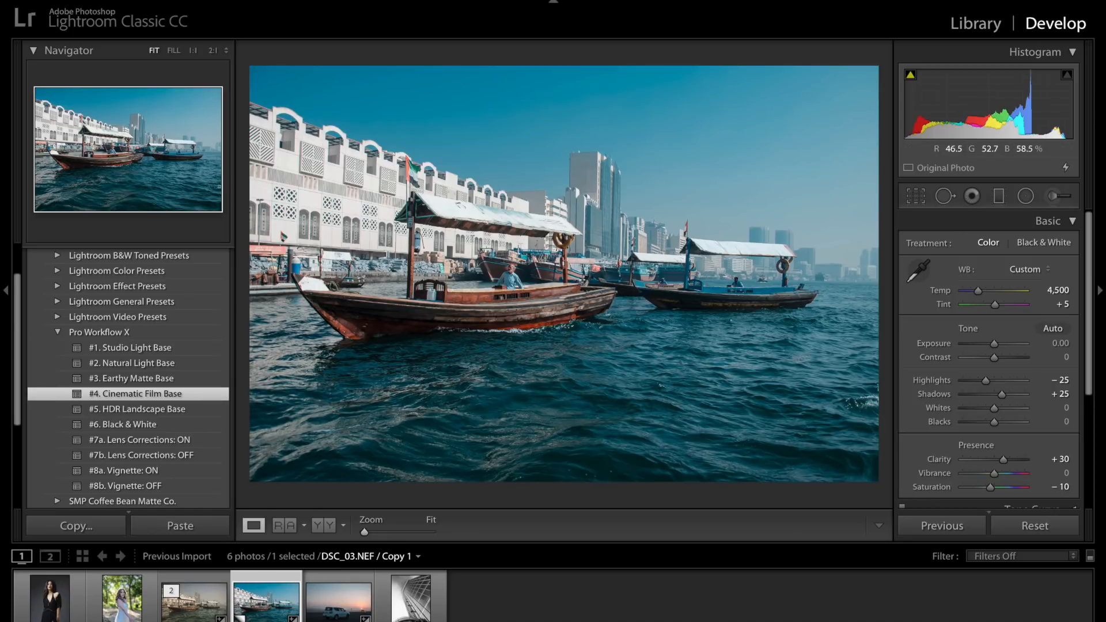
drag(994, 305, 991, 306)
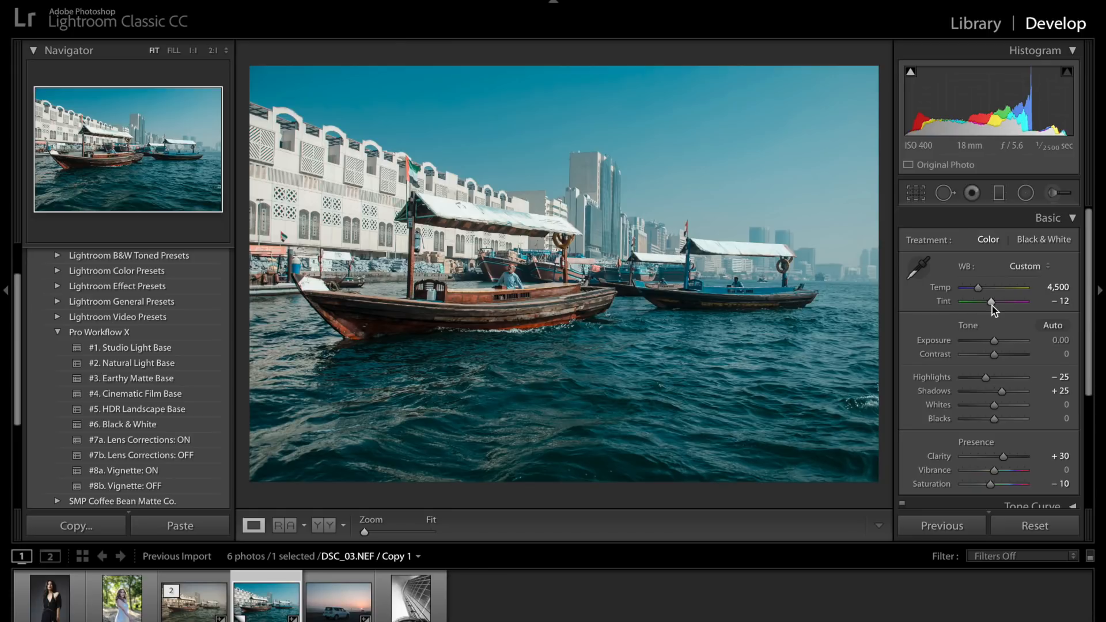
click(177, 611)
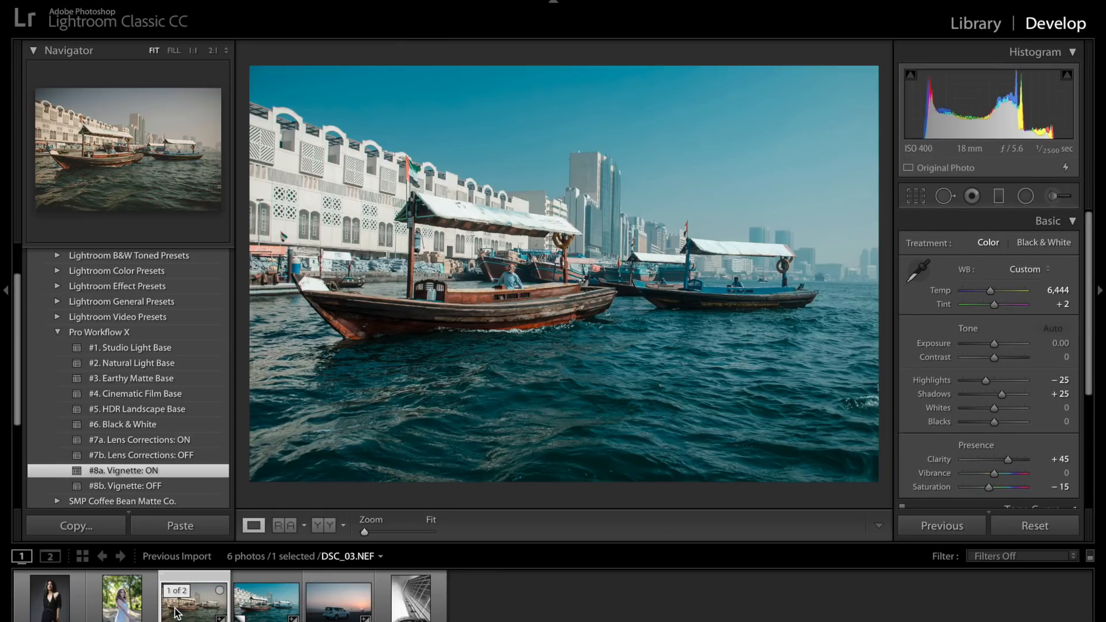
click(265, 615)
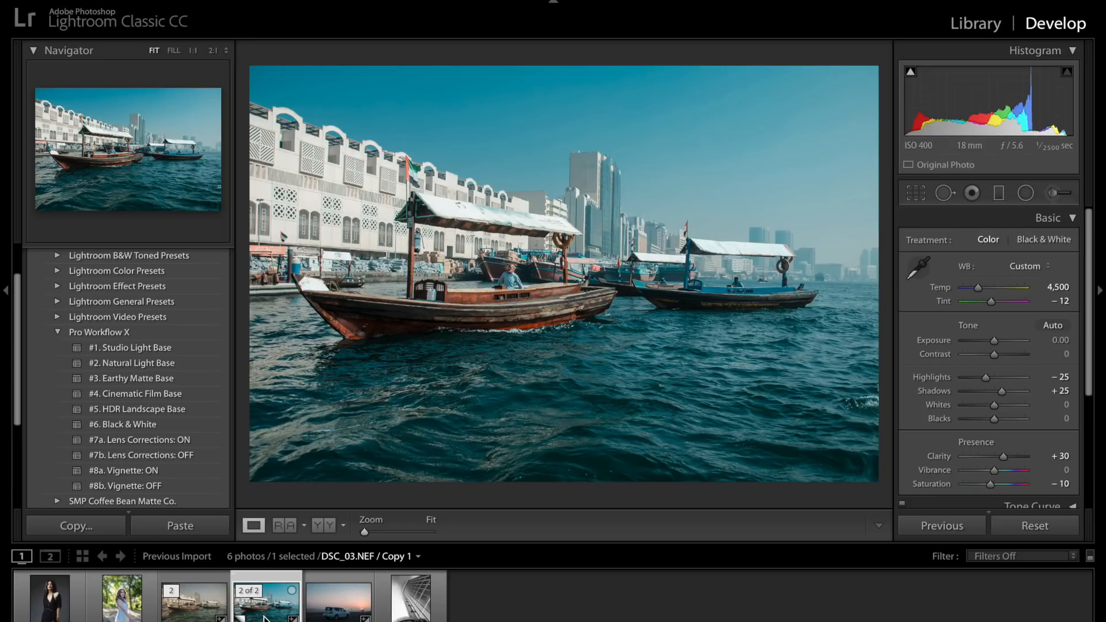
Step: Switch to Photoshop's Camera Raw and try presets #1 through #6 on DSC_1600.jpg, and reset with the #7 preset
click(46, 611)
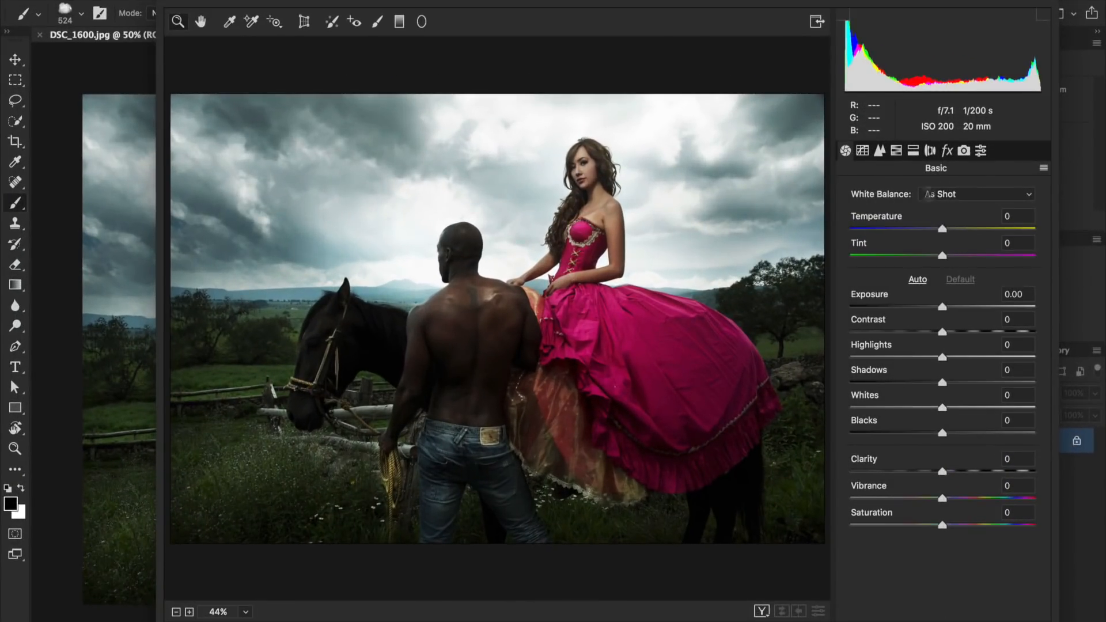
click(981, 151)
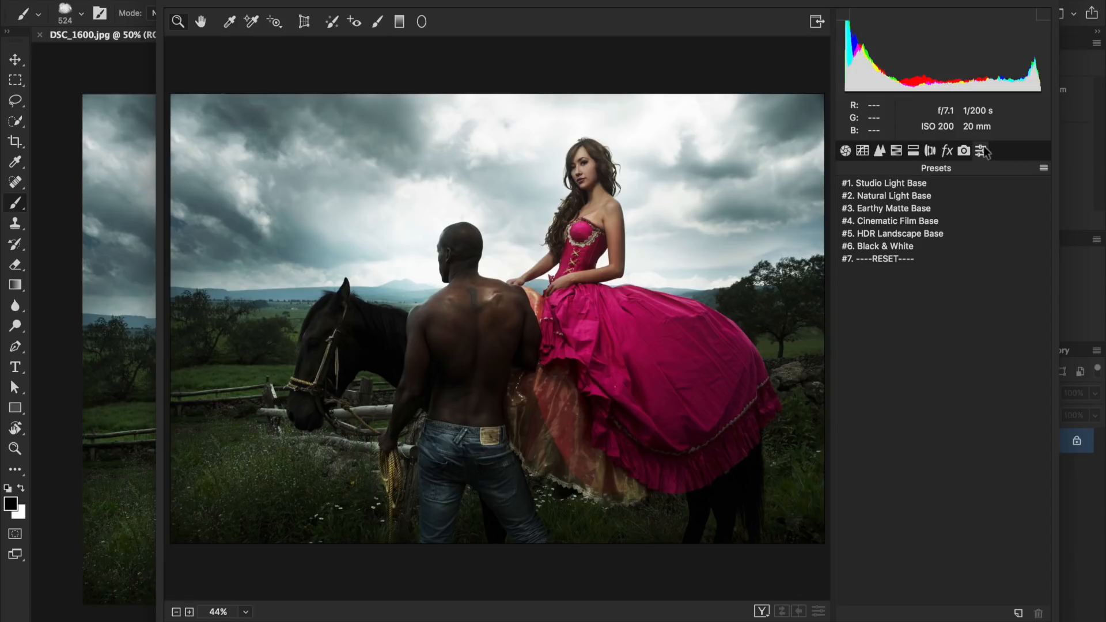
click(962, 182)
click(957, 196)
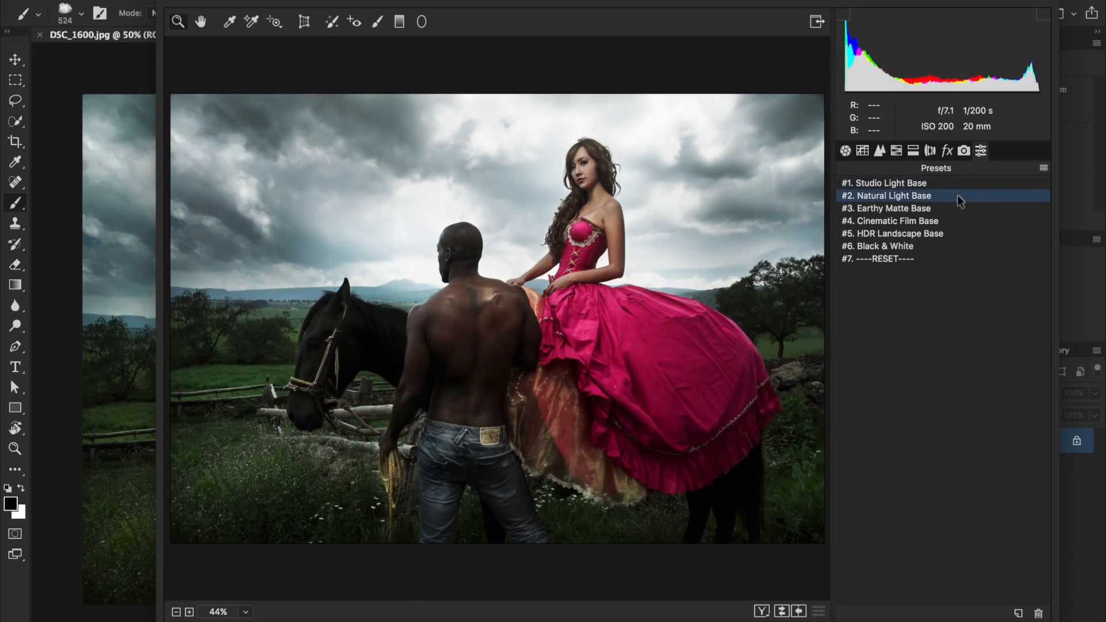
click(959, 210)
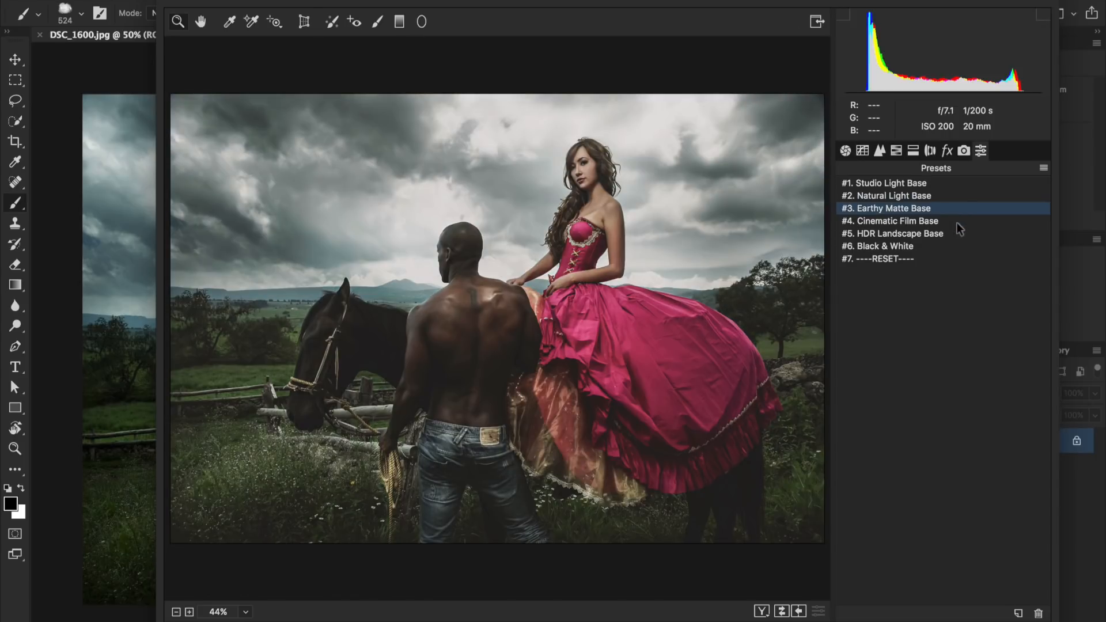
click(956, 223)
click(958, 235)
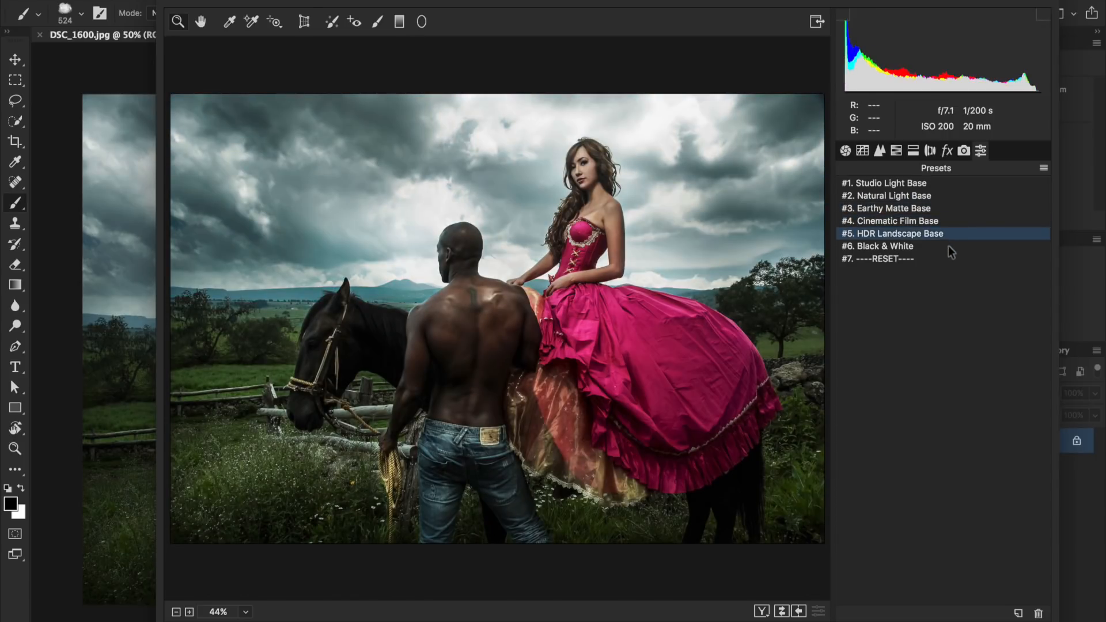
click(948, 246)
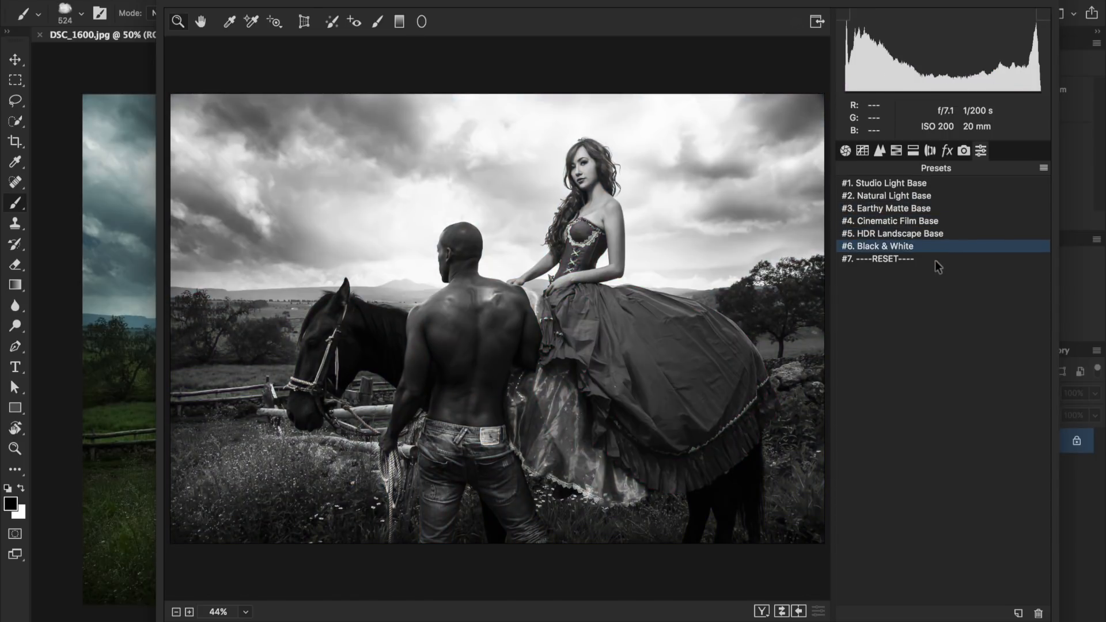
click(935, 260)
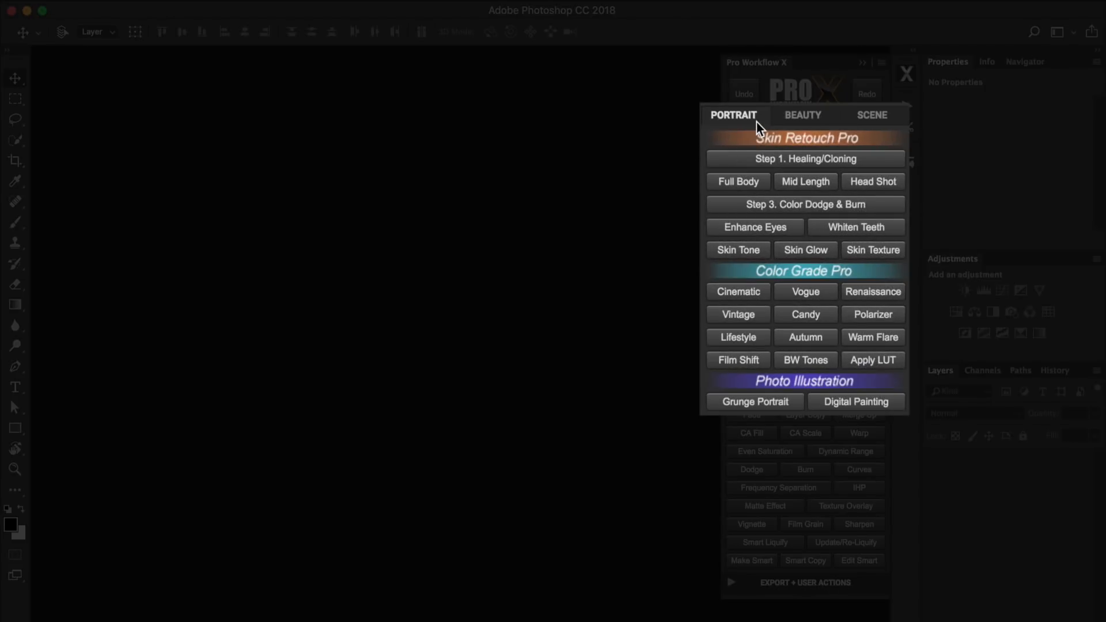
Step: Look through the Pro Workflow X Beauty, Scene, Power Tools + Techniques and Export + User Actions sections, and return to Portrait
click(830, 114)
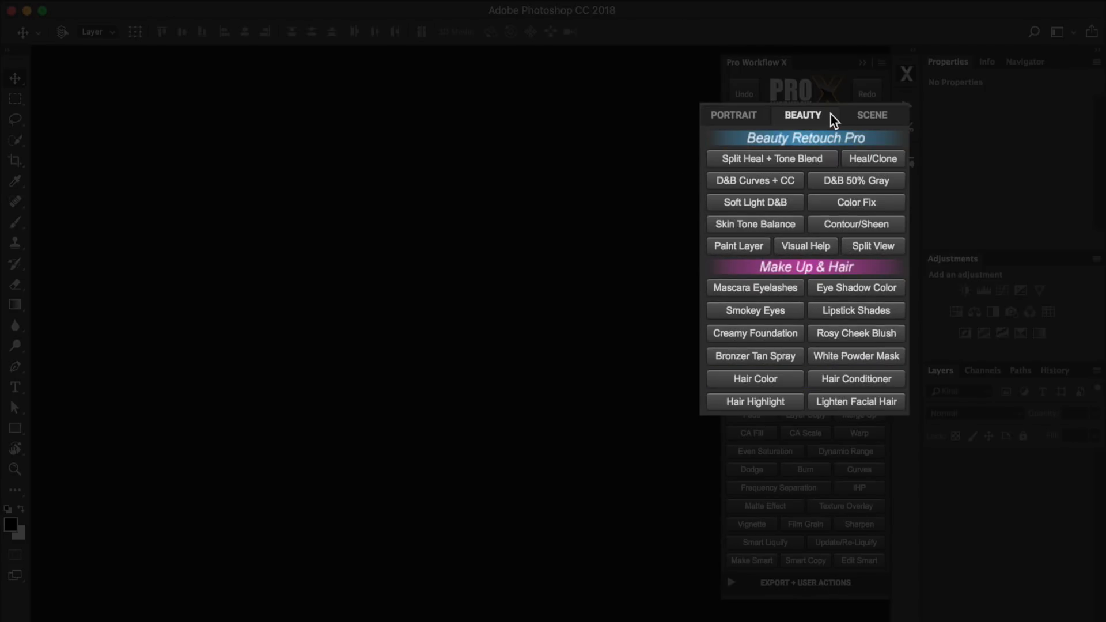
click(889, 114)
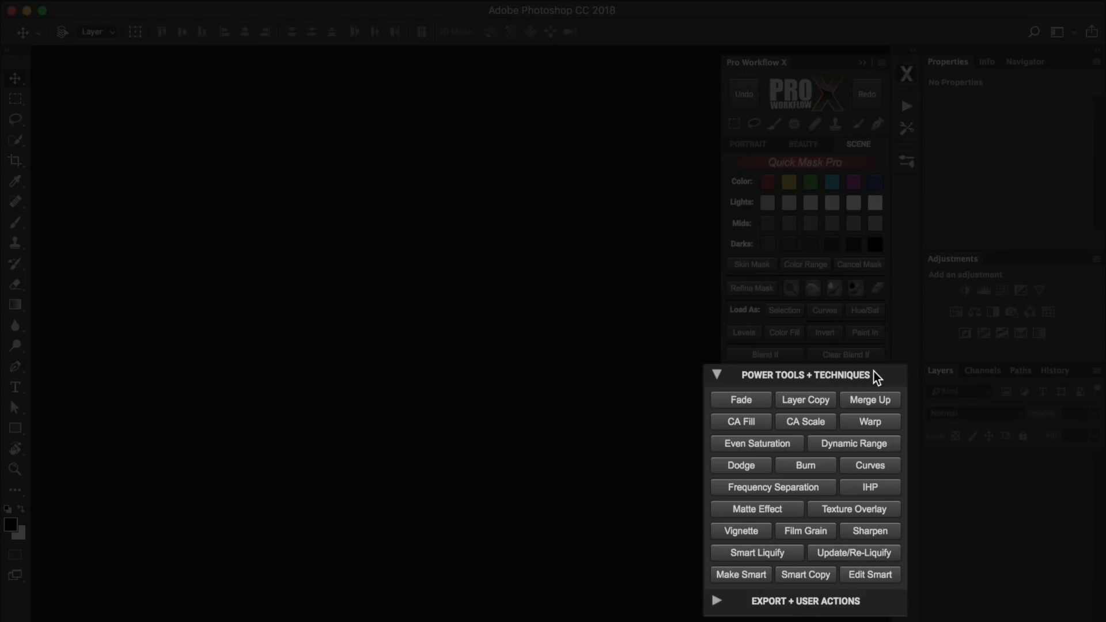
click(874, 374)
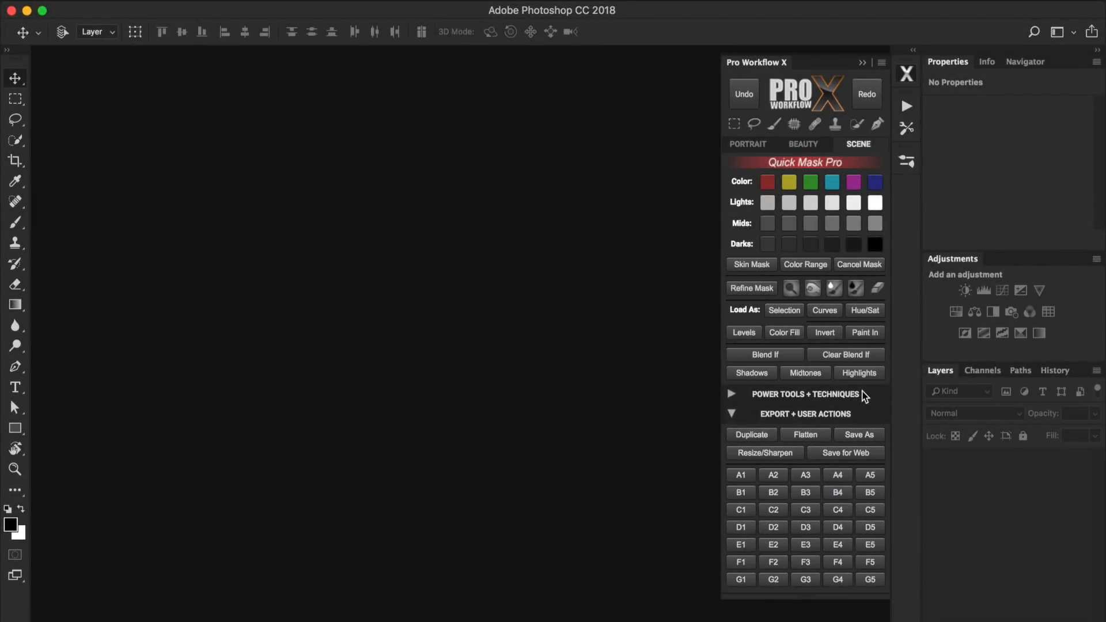
click(864, 395)
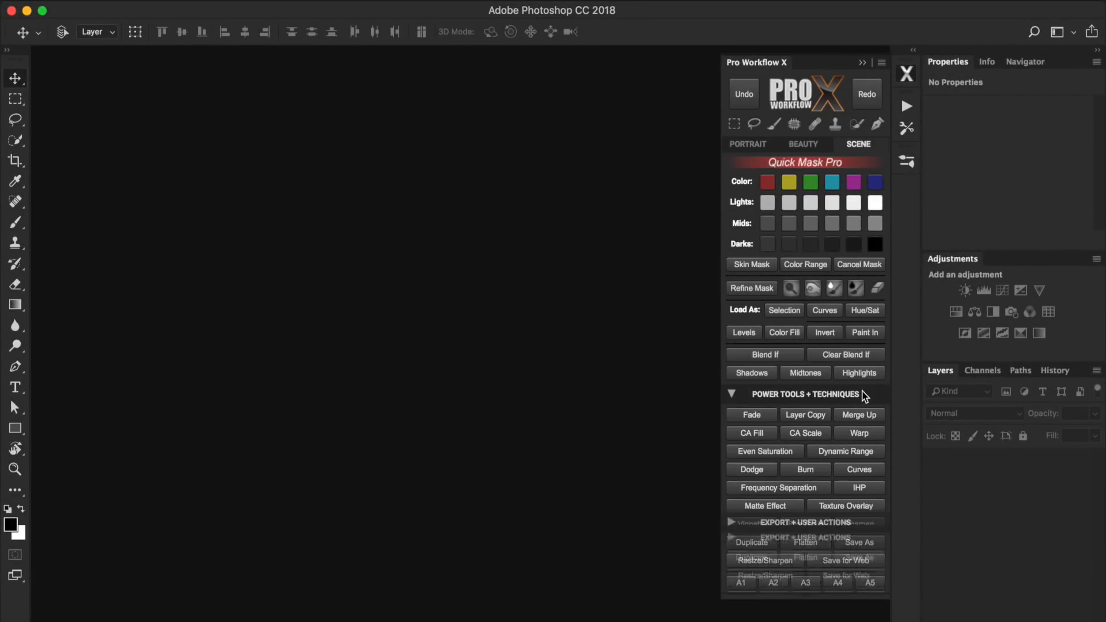
click(734, 145)
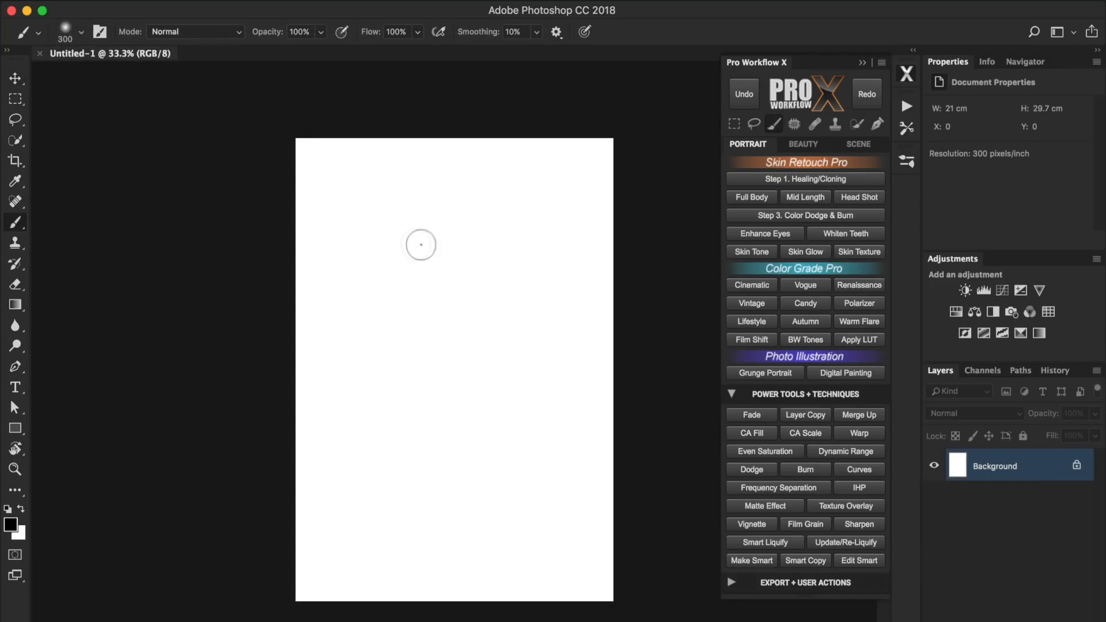
Step: Paint a series of soft black diagonal brush strokes down the blank Untitled-1 page
drag(347, 237, 391, 187)
drag(355, 290, 439, 207)
drag(374, 344, 508, 216)
drag(407, 398, 567, 248)
drag(413, 482, 528, 376)
drag(441, 529, 529, 453)
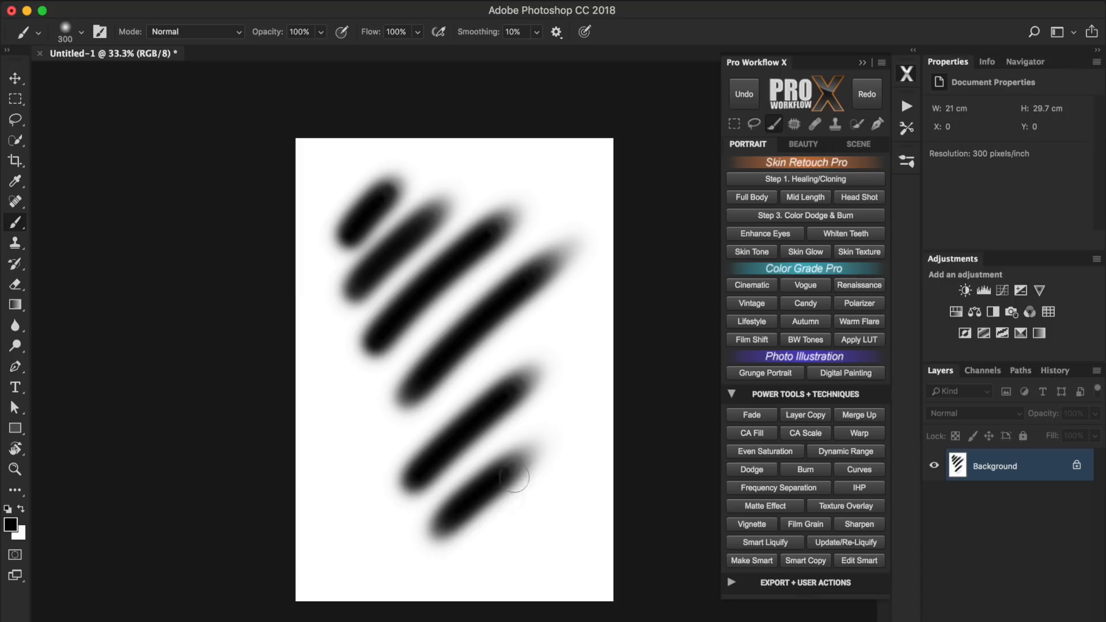
Step: Undo all the diagonal brush strokes through the Pro Workflow X panel
click(756, 86)
click(757, 87)
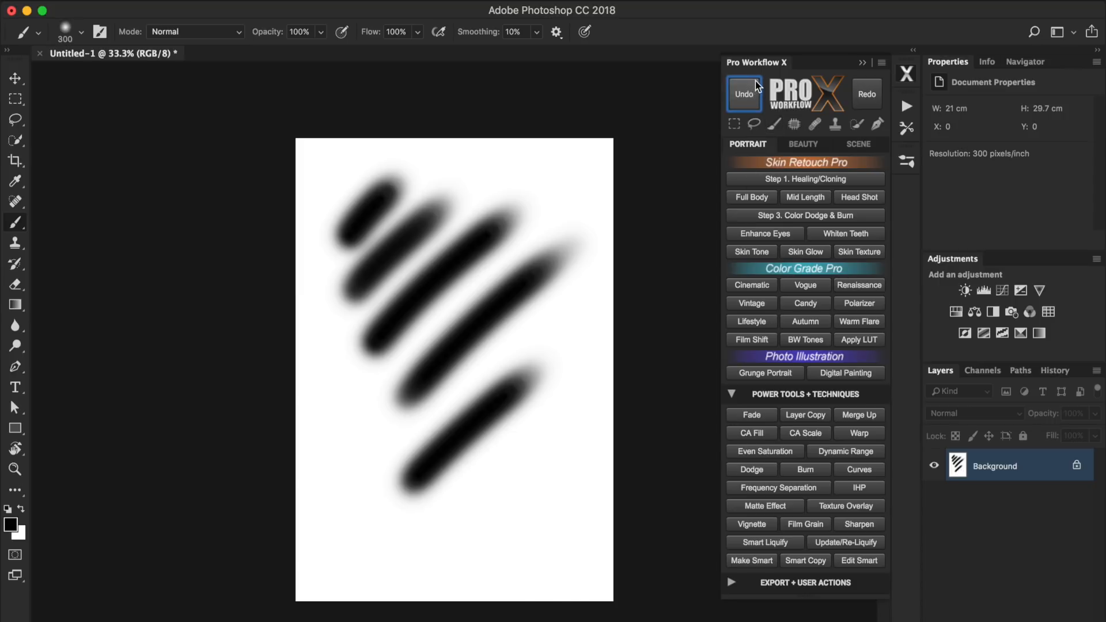
click(756, 86)
click(756, 86)
click(756, 86)
click(756, 86)
click(757, 86)
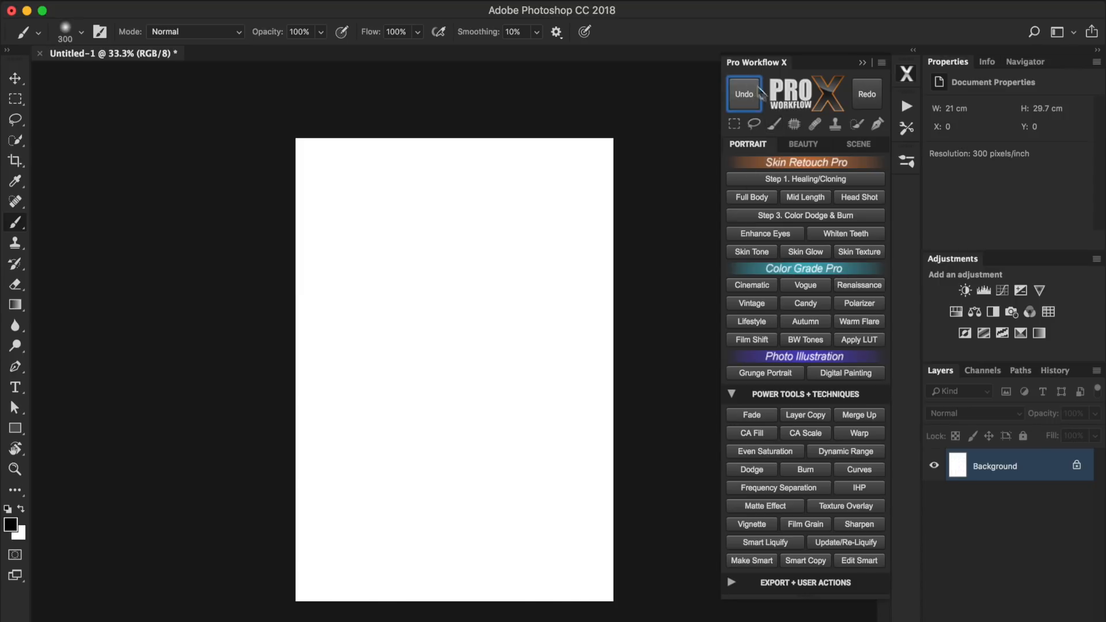
Step: Redo all the diagonal brush strokes through the Pro Workflow X panel
click(875, 91)
click(875, 91)
click(876, 90)
click(876, 91)
click(875, 90)
click(876, 90)
click(876, 91)
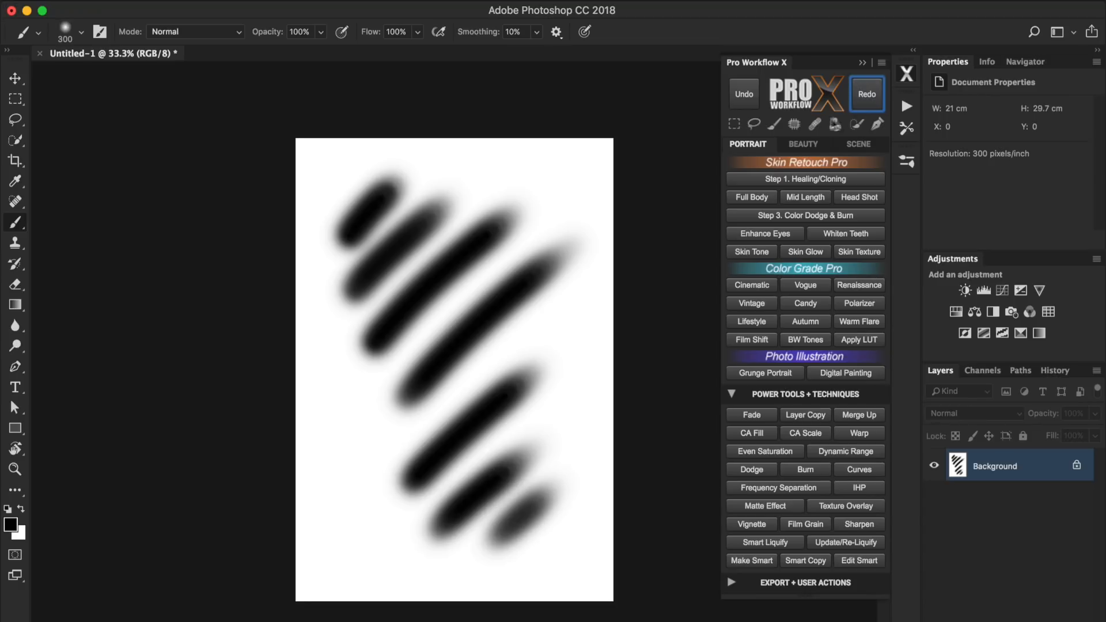
Step: Set History States to 500 in the Performance preferences
click(75, 1)
mouse_move(125, 42)
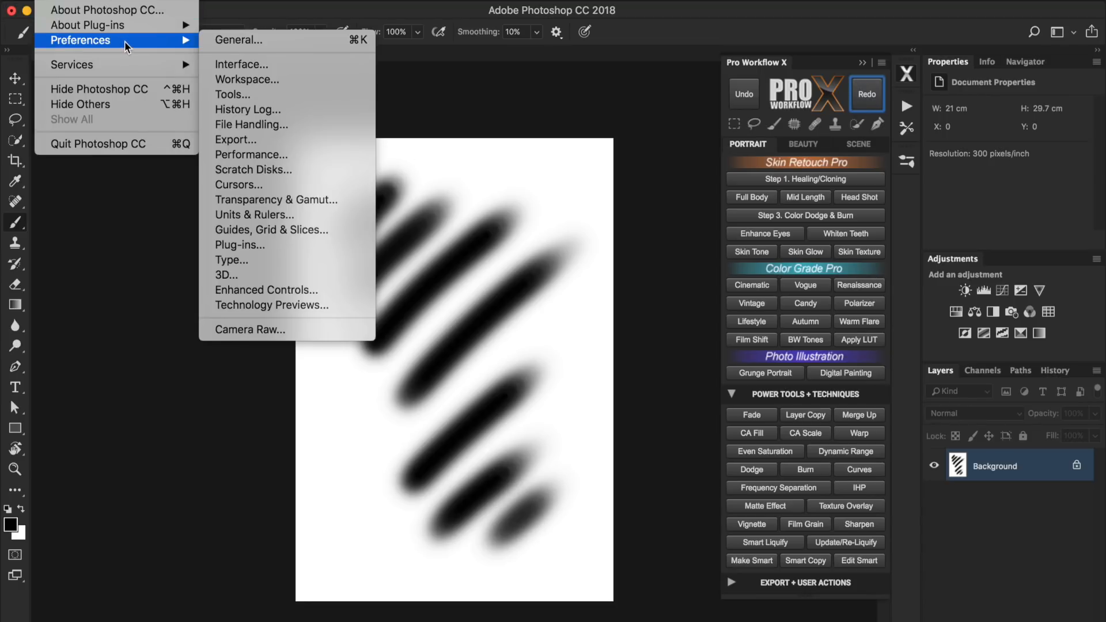
click(306, 154)
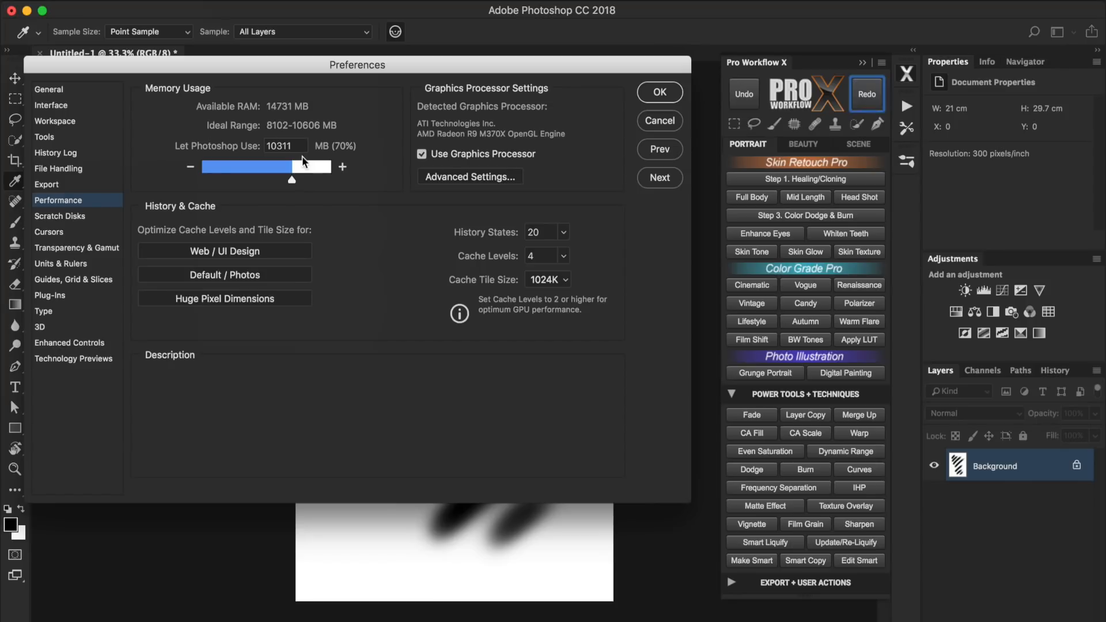
drag(543, 232, 527, 230)
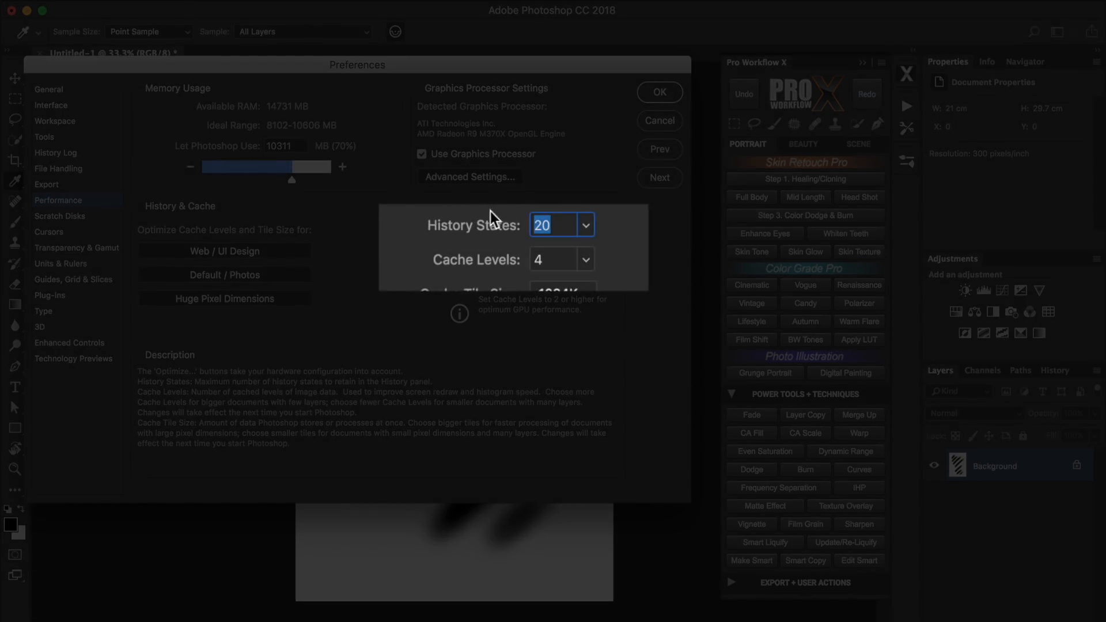
text(500)
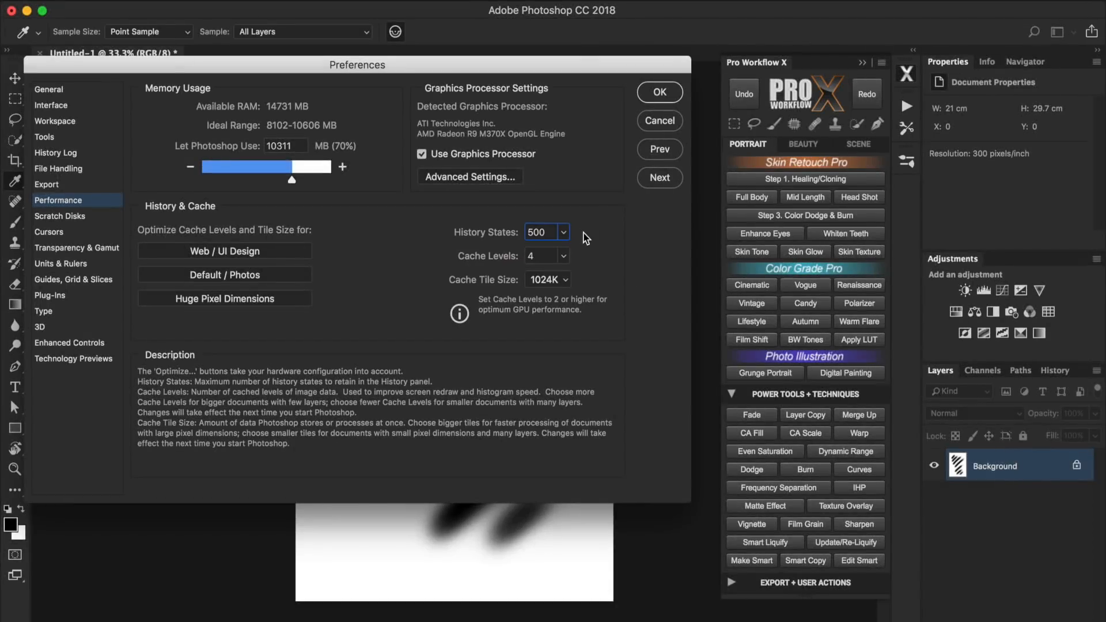
click(678, 95)
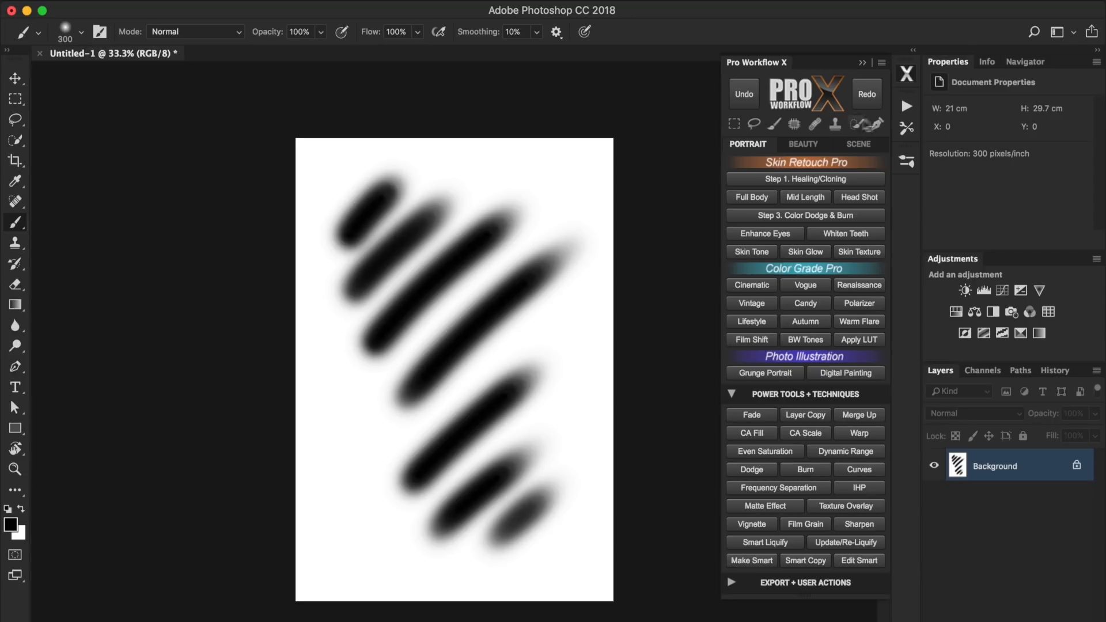
Step: Try the Pro Workflow X panel's Marquee, Lasso and Brush tool shortcuts on the canvas, and deselect
click(733, 124)
drag(377, 214, 559, 332)
click(754, 124)
drag(542, 173, 520, 192)
click(774, 124)
mouse_move(519, 248)
mouse_down()
mouse_move(512, 213)
mouse_move(565, 191)
mouse_move(554, 323)
mouse_up()
key(ctrl+d)
Step: Draw a closed curved path over the brush strokes with the panel's Pen tool
click(877, 124)
drag(439, 257, 413, 284)
drag(408, 349, 449, 380)
drag(530, 342, 531, 302)
click(501, 274)
click(439, 257)
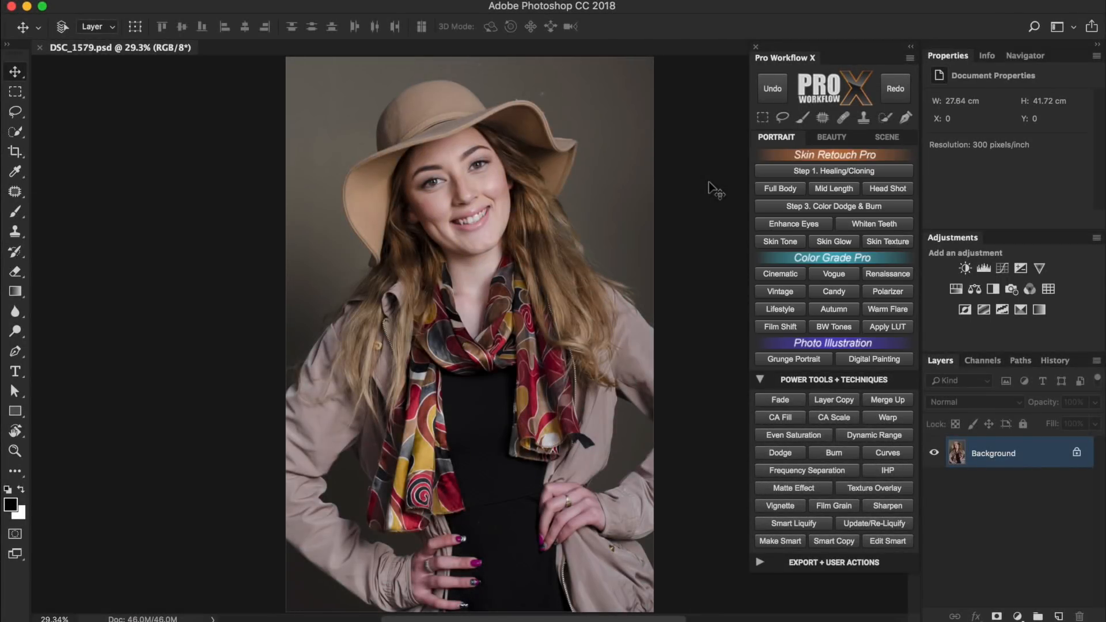
Step: Run Step 1. Healing/Cloning on DSC_1579.psd and remove small blemishes from the cheek and forehead with the Spot Healing Brush
click(775, 170)
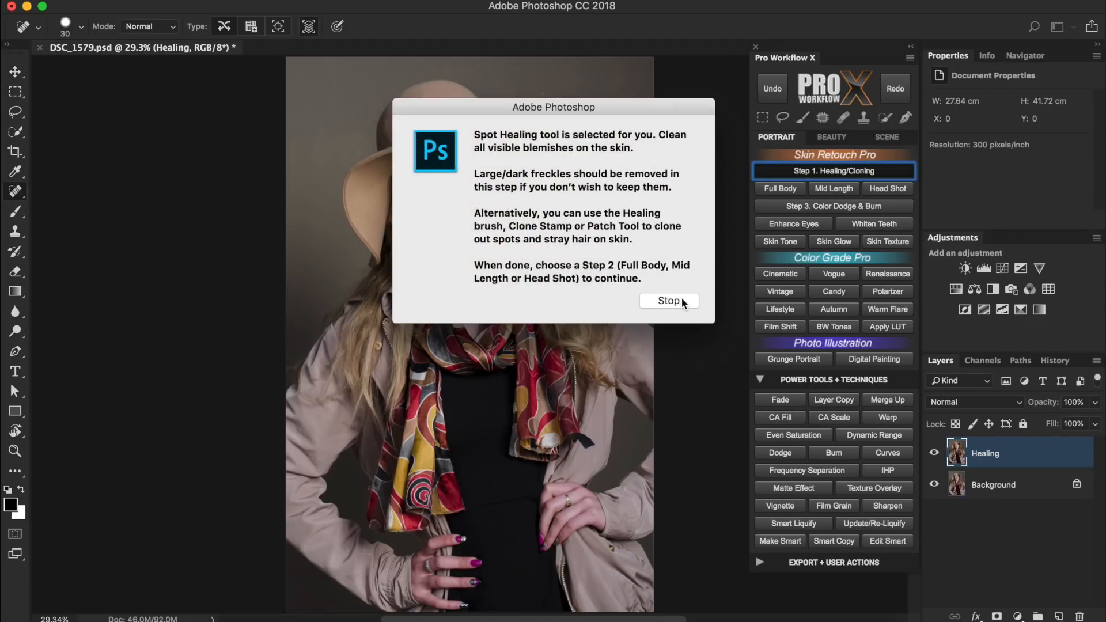
click(681, 300)
scroll(481, 127, up, 10)
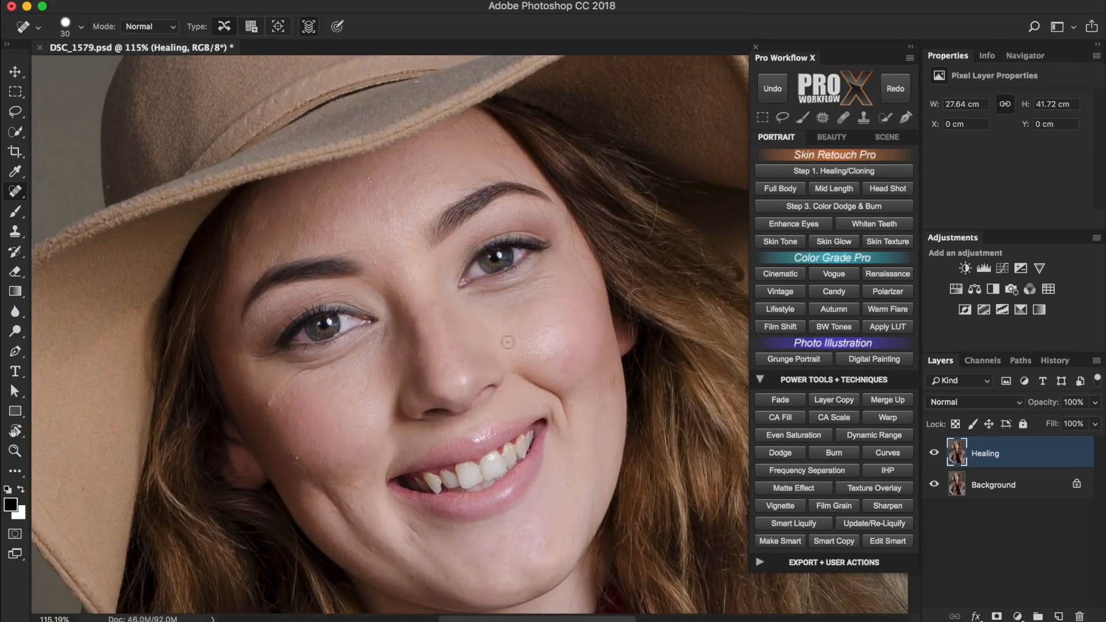
click(296, 458)
scroll(469, 365, up, 5)
click(421, 214)
scroll(534, 155, down, 5)
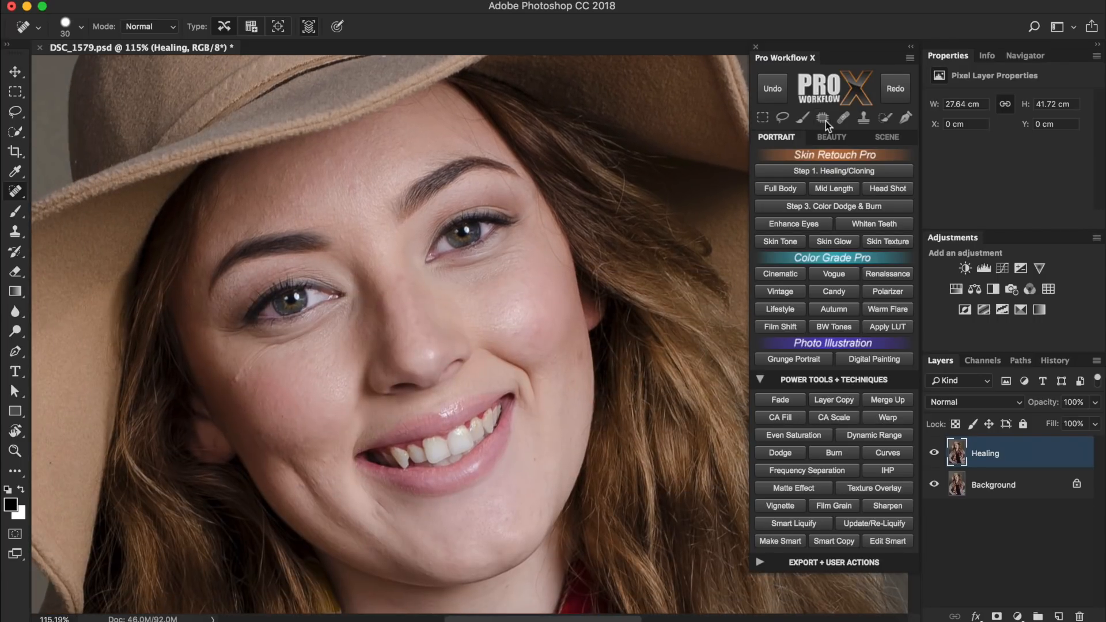
Step: Patch the blemished skin at the edge of the cheek beside the hair, and ready the Healing Brush at size 21
click(826, 122)
drag(585, 369, 588, 369)
drag(578, 356, 580, 394)
click(843, 118)
key(bracketright)
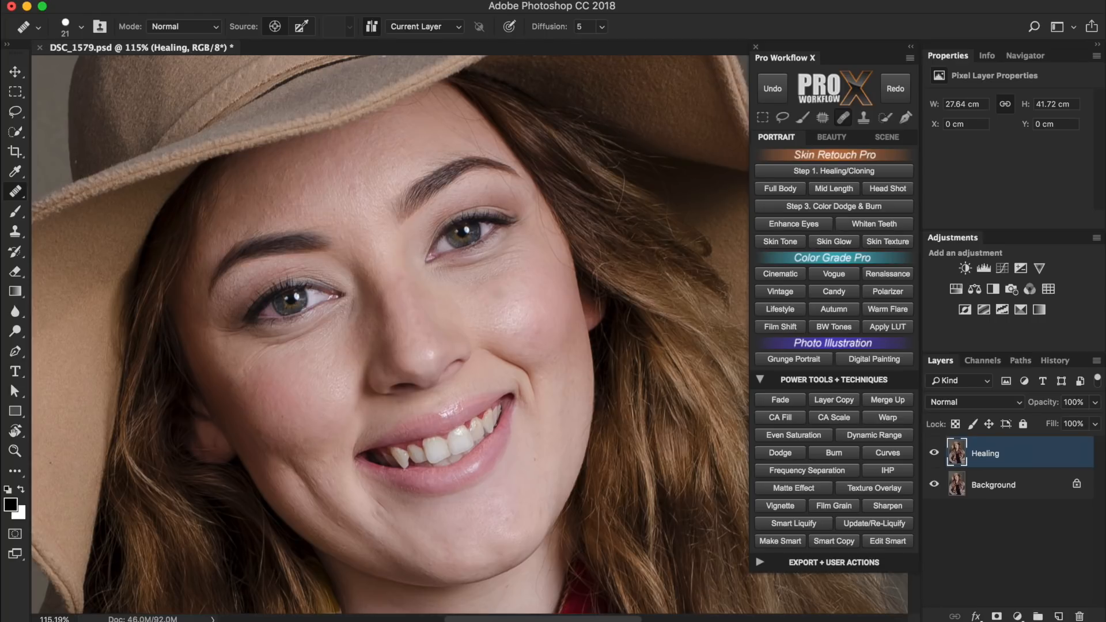
Step: Run the Mid Length skin retouch and paint its mask over the woman's right cheek and nose area with a size 97 brush
click(833, 193)
click(661, 291)
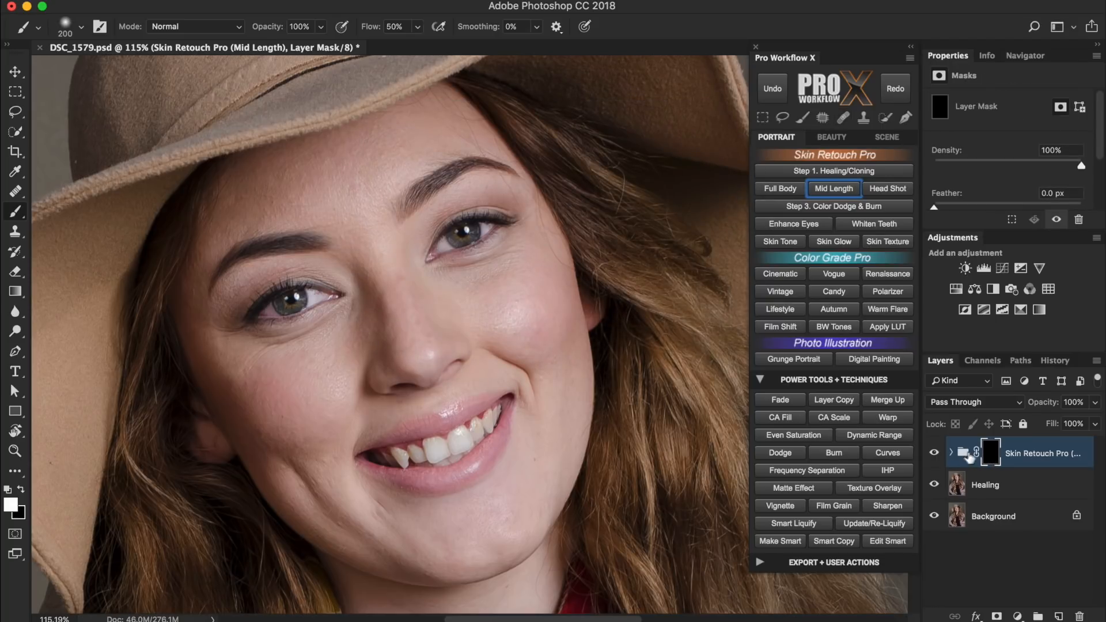
drag(281, 202, 251, 202)
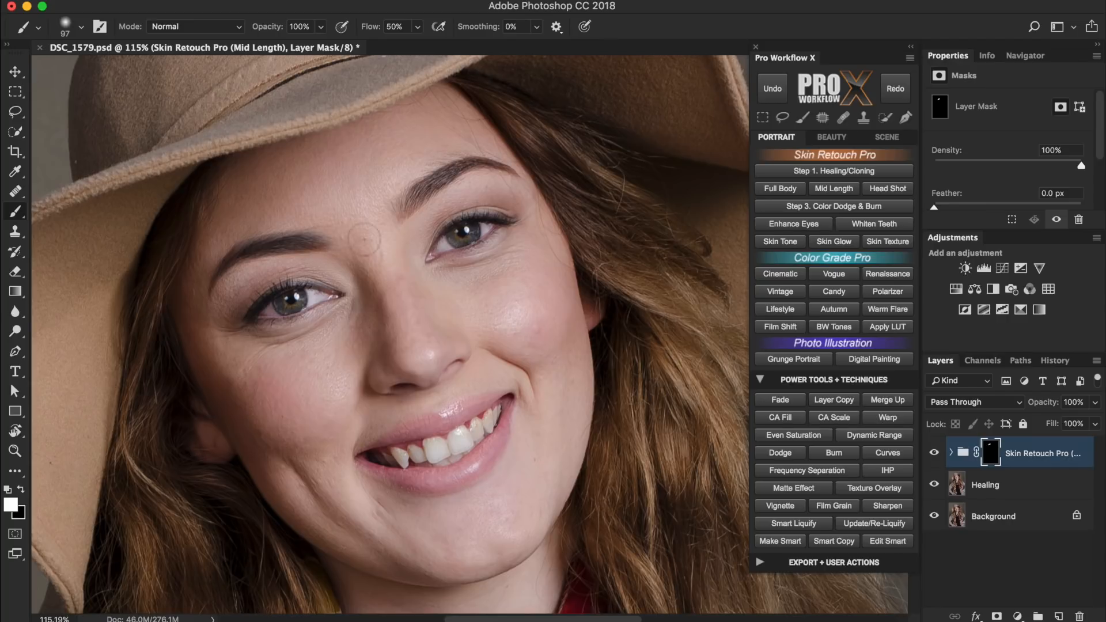
drag(286, 436, 299, 363)
drag(287, 403, 349, 395)
drag(300, 276, 380, 424)
Step: Paint the skin retouch mask around the eyes, mouth, chin and remaining cheek with the brush reduced to size 48
drag(287, 204, 272, 203)
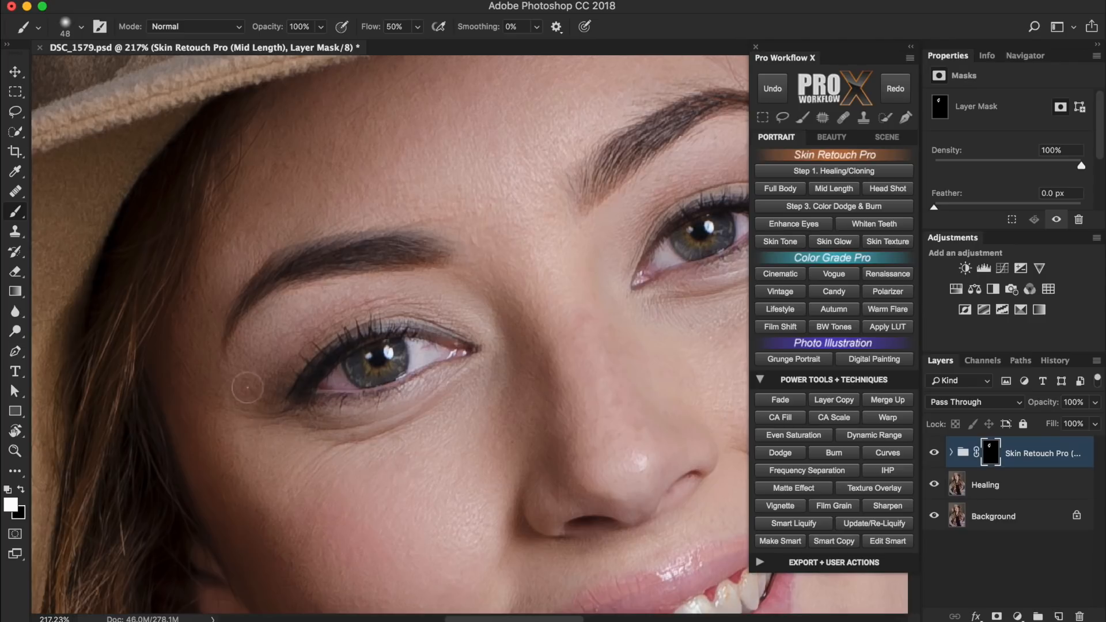
scroll(339, 350, down, 5)
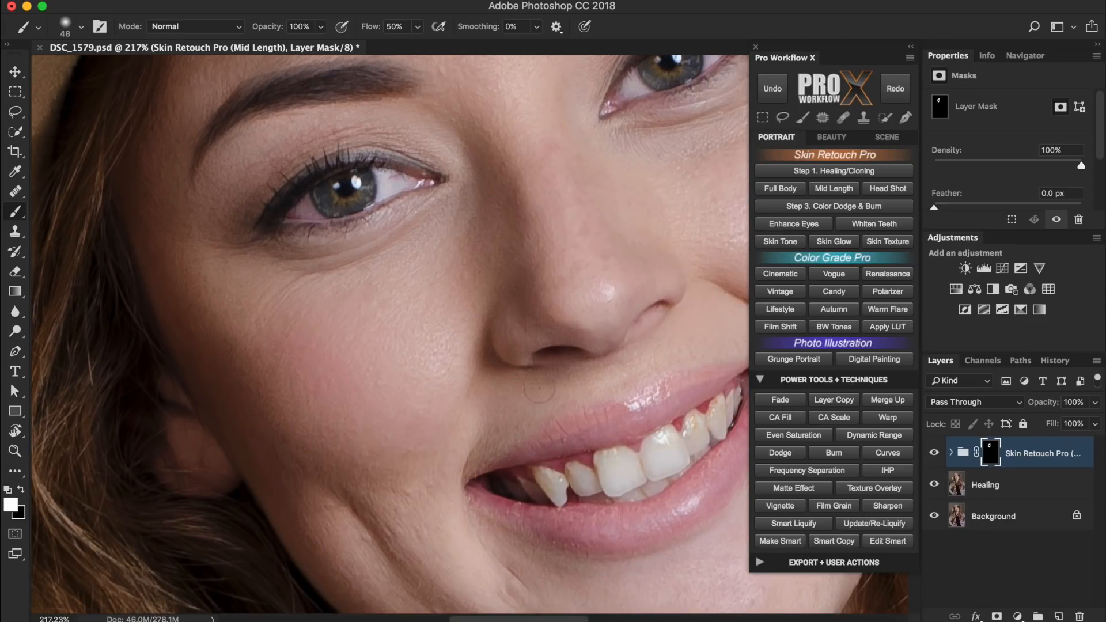
scroll(403, 518, down, 5)
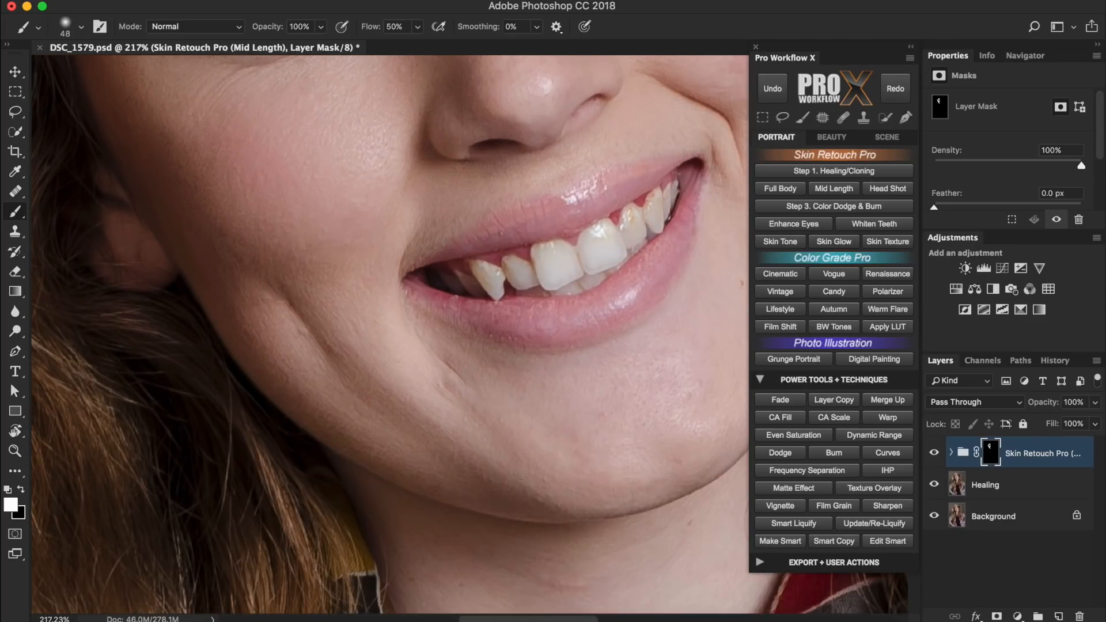
scroll(604, 431, right, 4)
scroll(603, 431, up, 3)
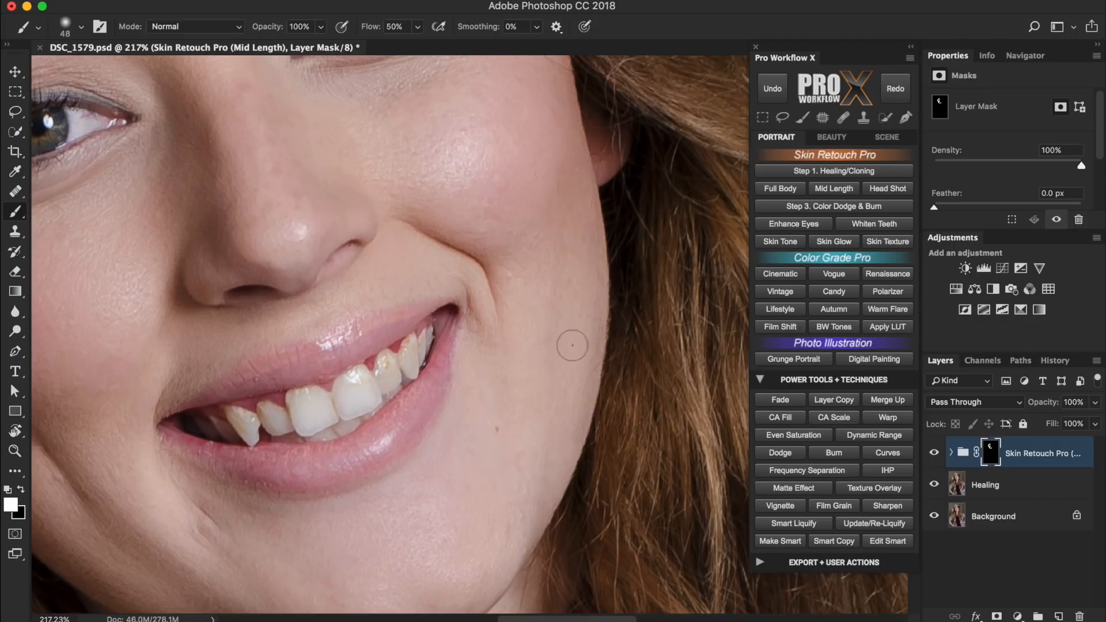
scroll(509, 403, up, 5)
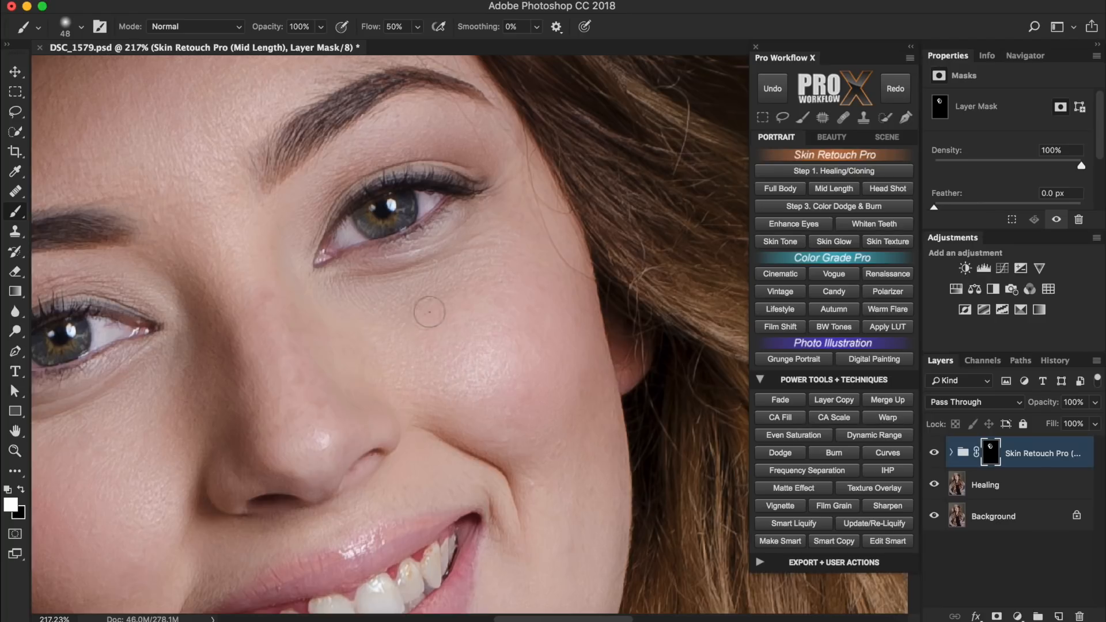
scroll(256, 234, up, 6)
scroll(257, 235, left, 2)
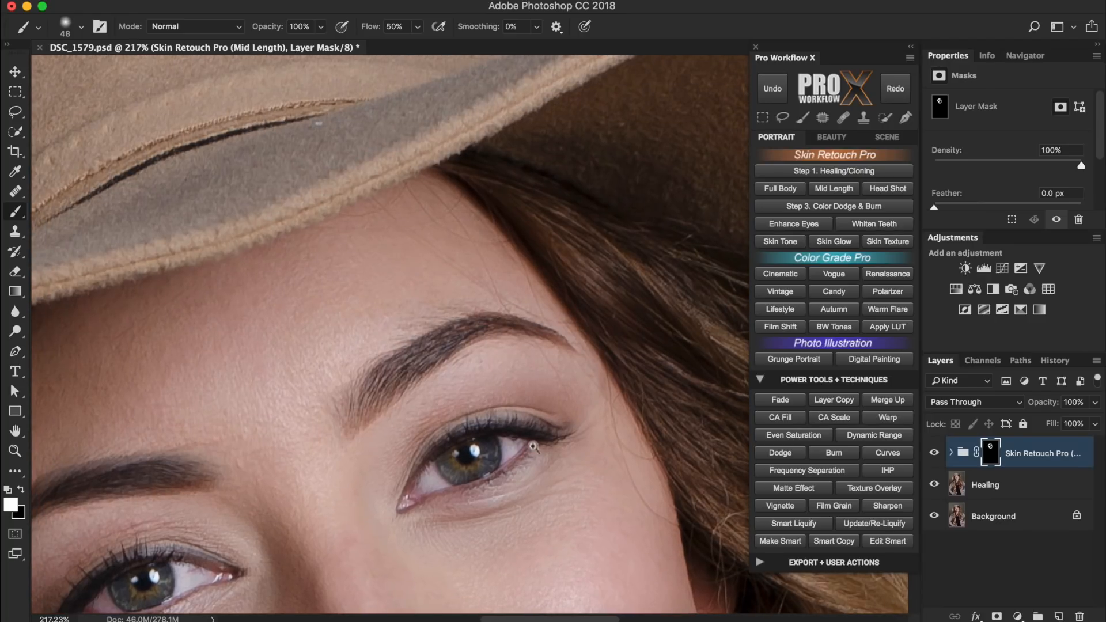
scroll(380, 216, down, 5)
drag(518, 484, 501, 359)
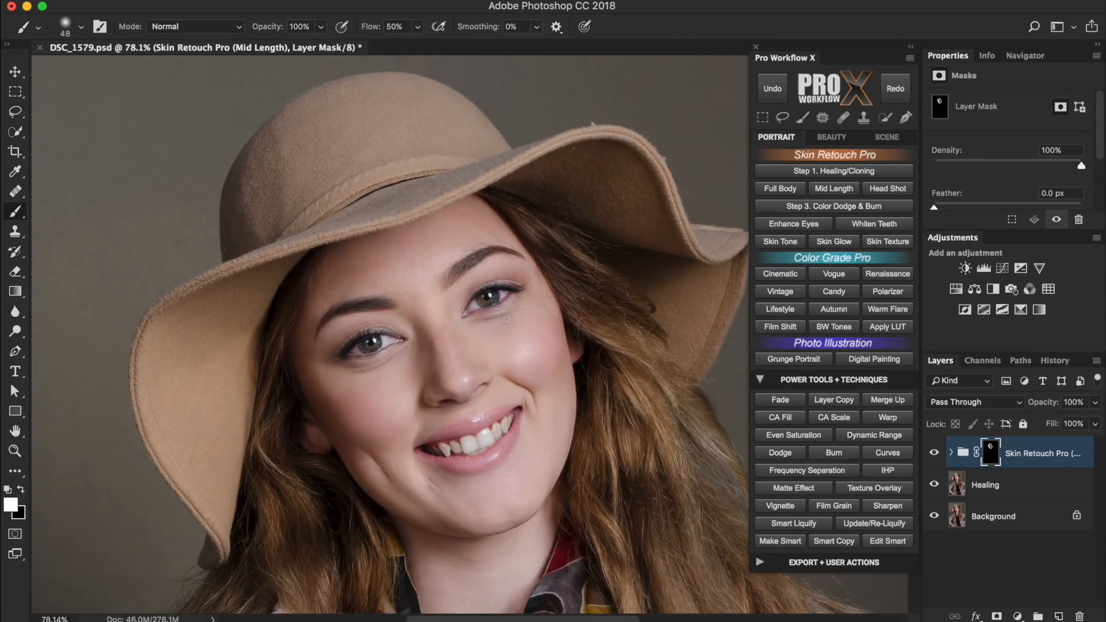
Step: Expand the Skin Retouch Pro (Mid Length) group and adjust the opacity of its Smooth +/- layer
click(951, 453)
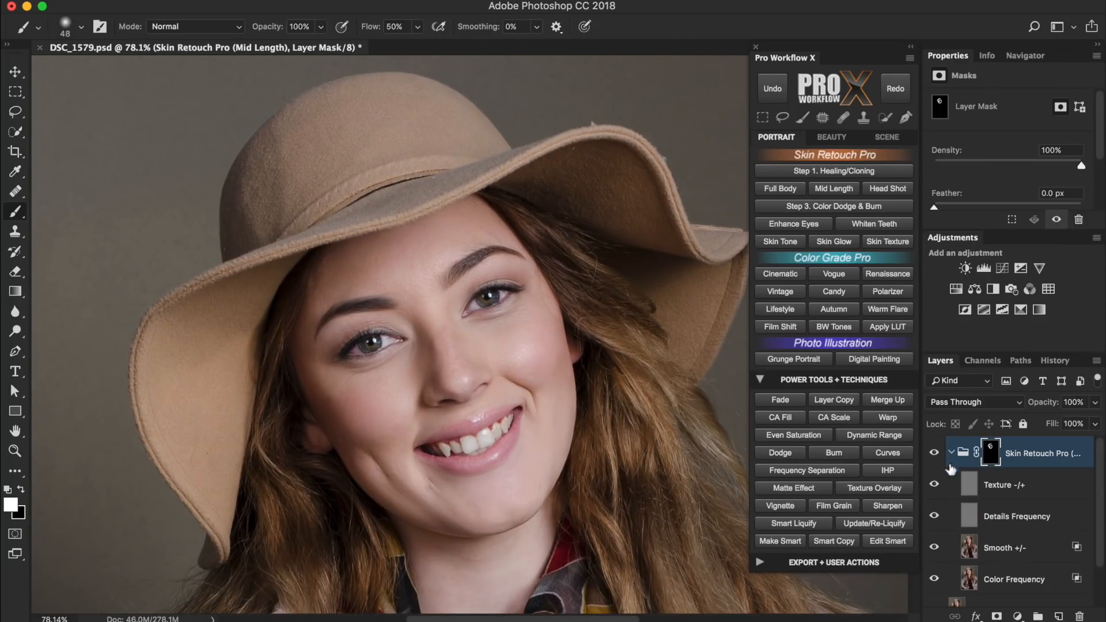
click(1049, 553)
drag(1047, 404, 972, 405)
Step: Set the Texture -/+ layer's opacity to 30%, fine-tune it against the cheek detail, and collapse the Skin Retouch Pro group
click(1046, 491)
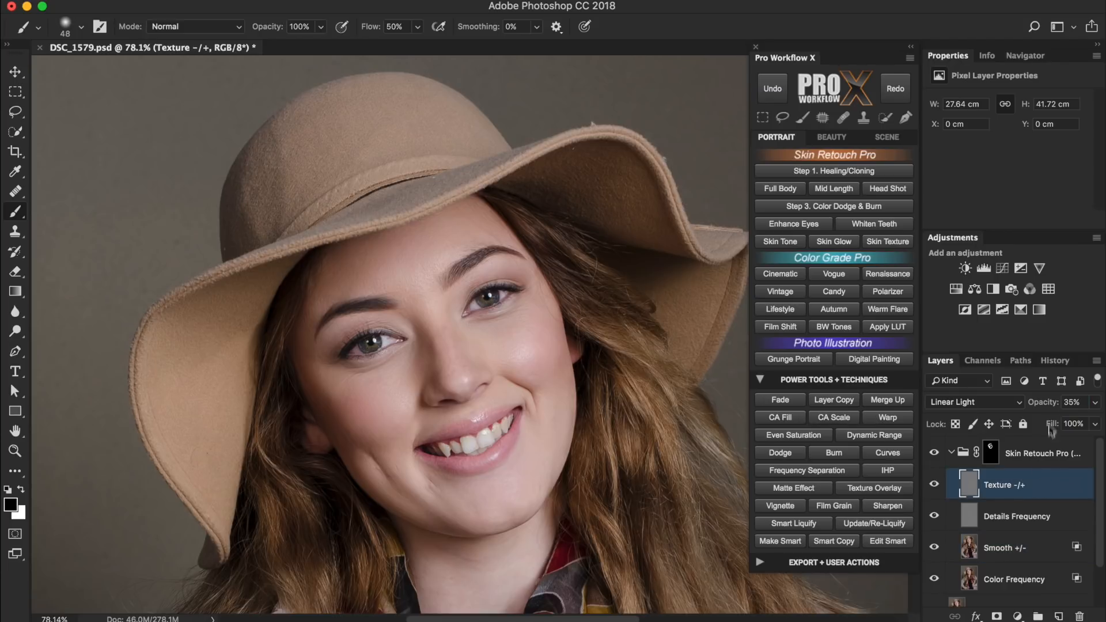
click(1043, 402)
text(30)
key(Return)
drag(384, 379, 501, 321)
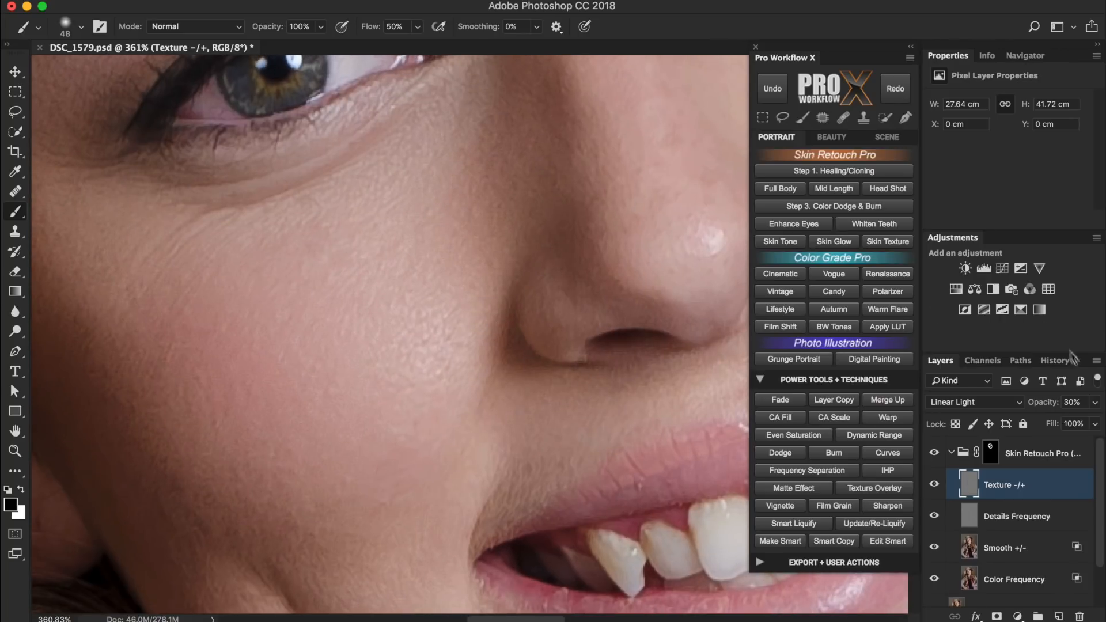
drag(1044, 402, 945, 406)
click(953, 453)
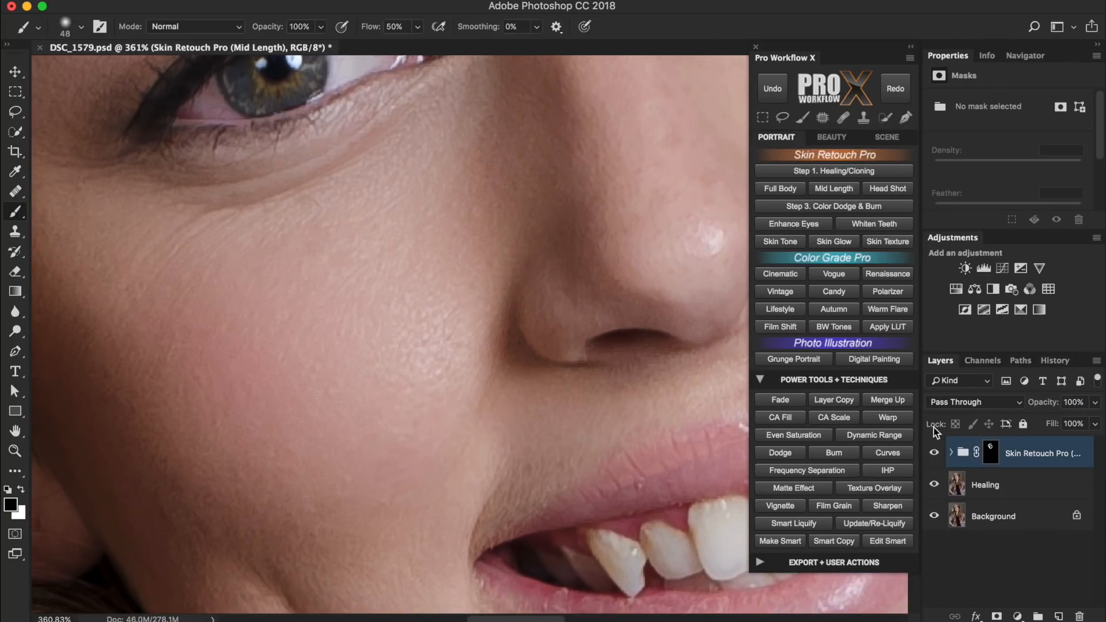
Step: Set the opacity of the whole Skin Retouch Pro group to 80%
key(super+0)
drag(452, 151, 544, 288)
key(8)
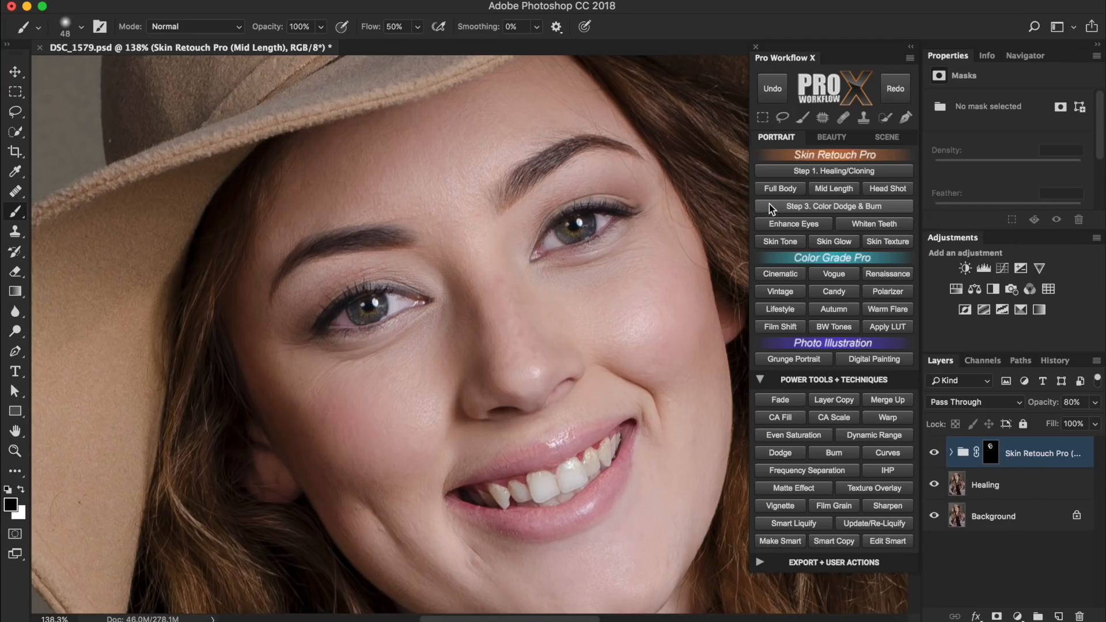
Step: Run Step 3. Color Dodge & Burn, sample a forehead skin tone, and paint it over the forehead with a size 102 brush
click(769, 205)
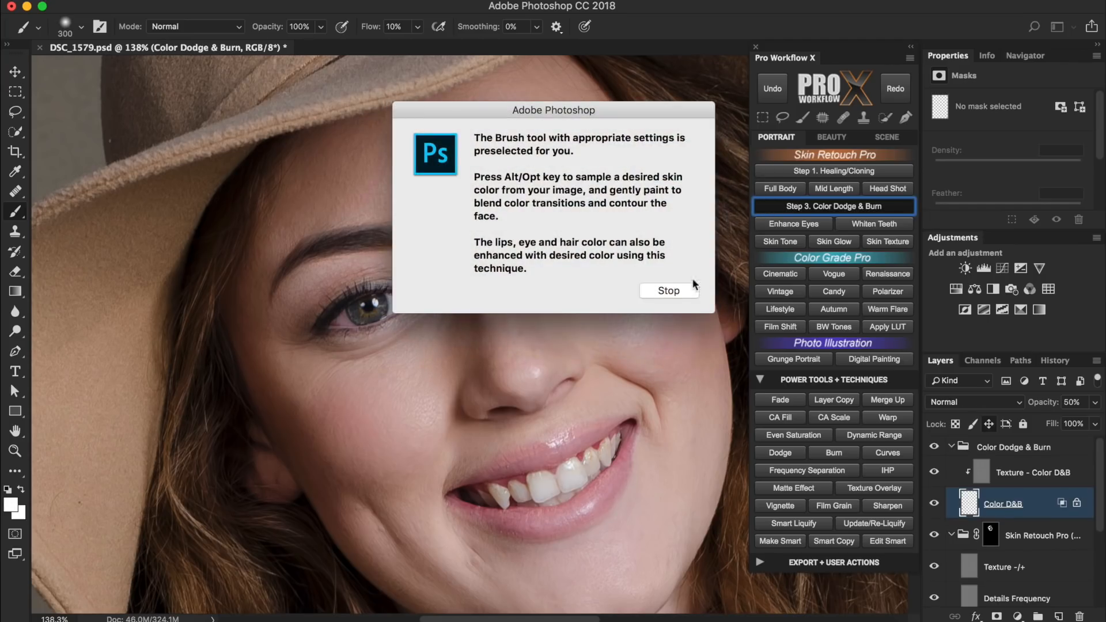
click(671, 291)
drag(461, 187, 349, 220)
alt+click(428, 172)
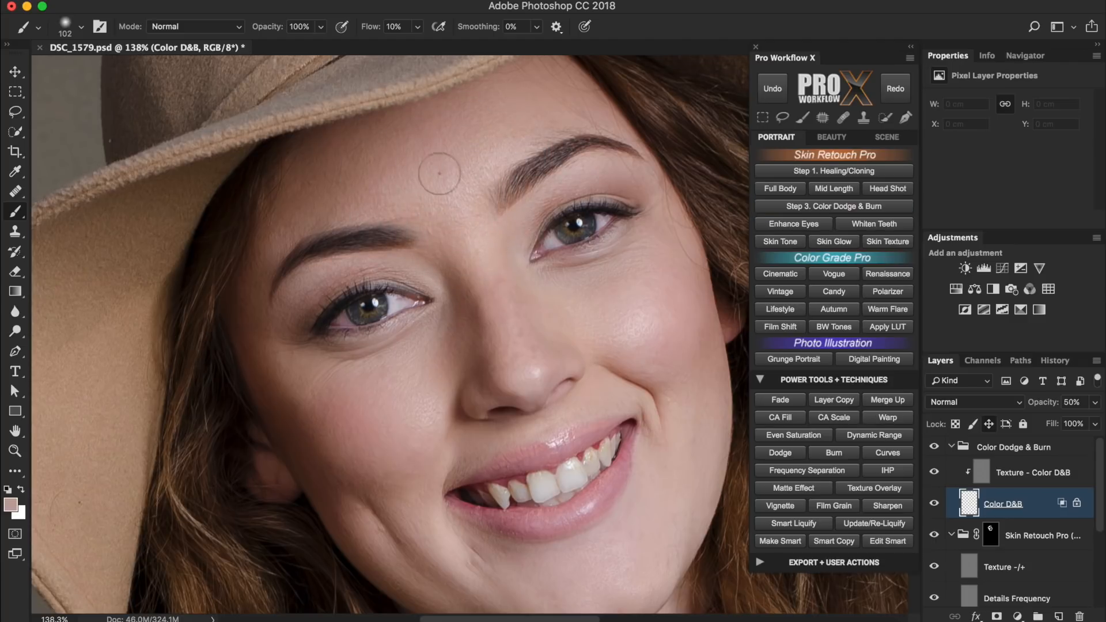
key(super+0)
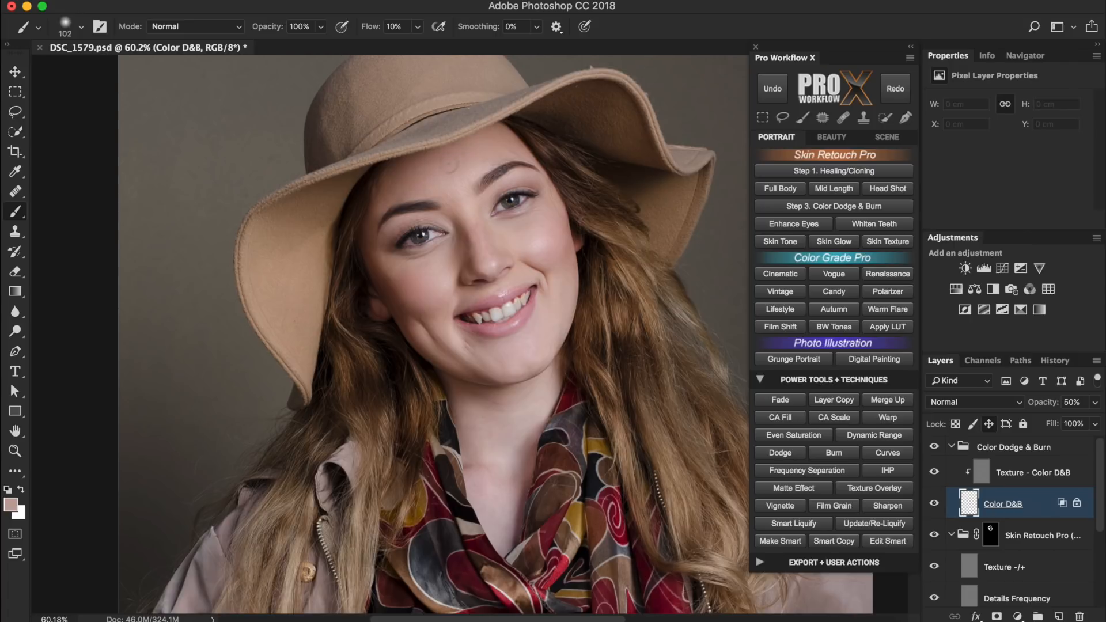
drag(429, 183, 468, 173)
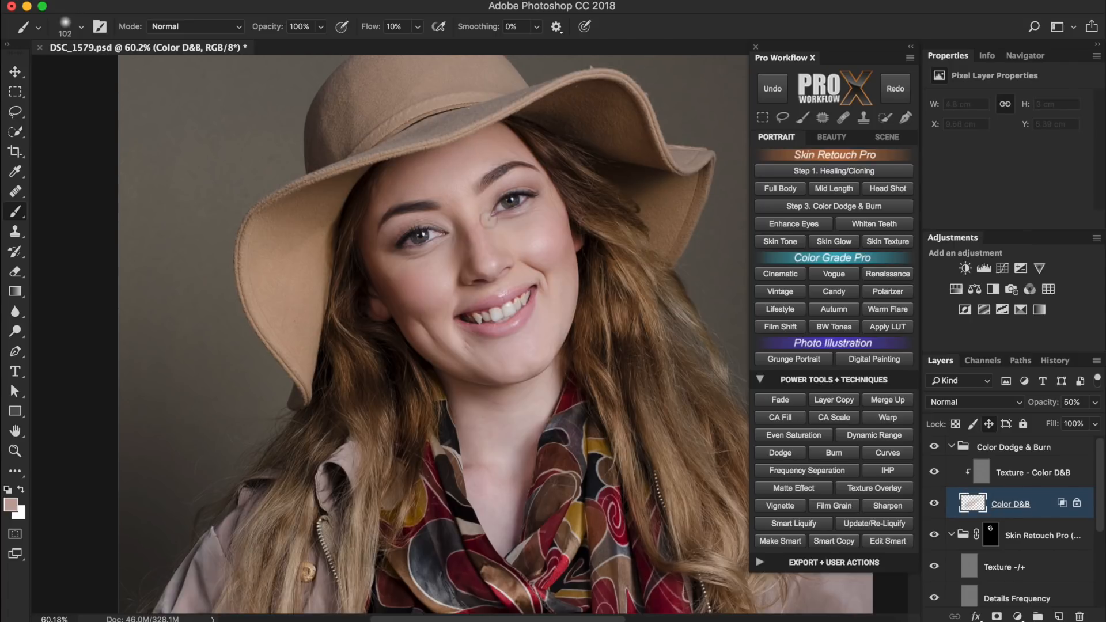
Step: Sample nearby skin tones and blend the forehead and the cheek below the eye on the Color D&B layer with a size 67 brush
scroll(490, 160, up, 5)
alt+click(413, 184)
drag(416, 190, 397, 191)
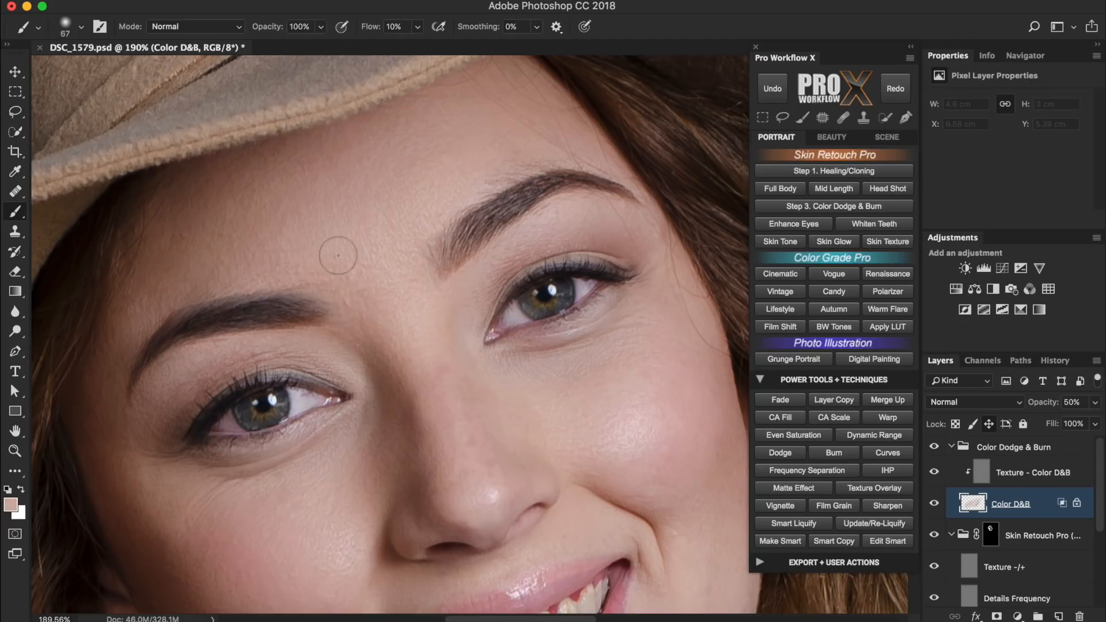
alt+click(644, 397)
mouse_move(626, 405)
mouse_down()
mouse_move(640, 433)
mouse_move(615, 426)
mouse_up()
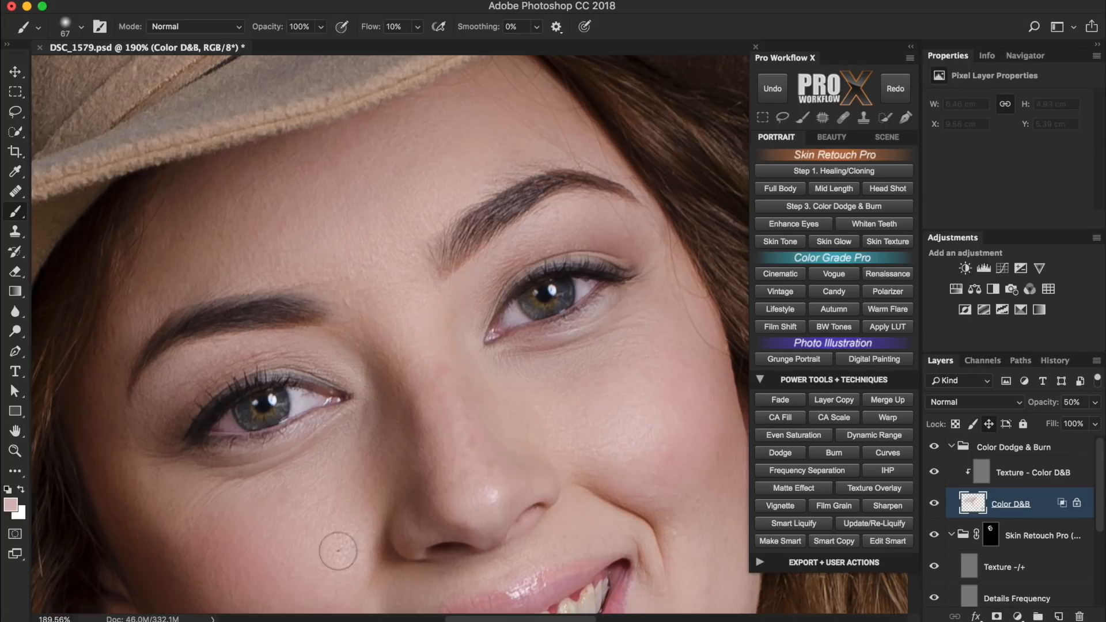
Step: Paint a sampled pink lip color over the lips on the Color D&B layer with a size 20 brush
scroll(576, 451, down, 2)
scroll(586, 312, up, 5)
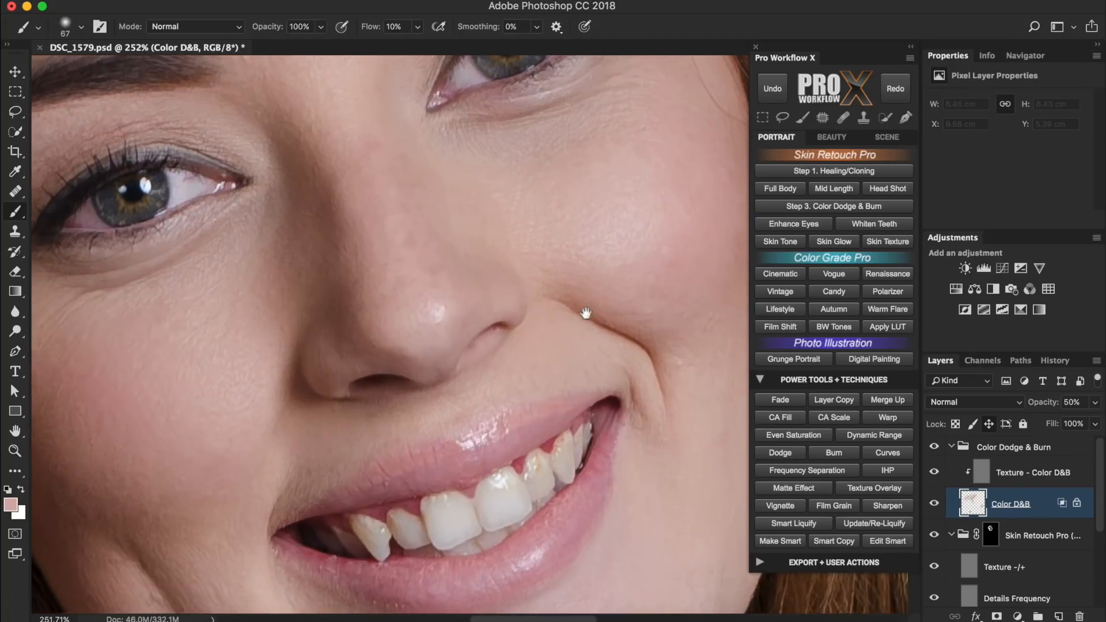
drag(511, 425, 506, 423)
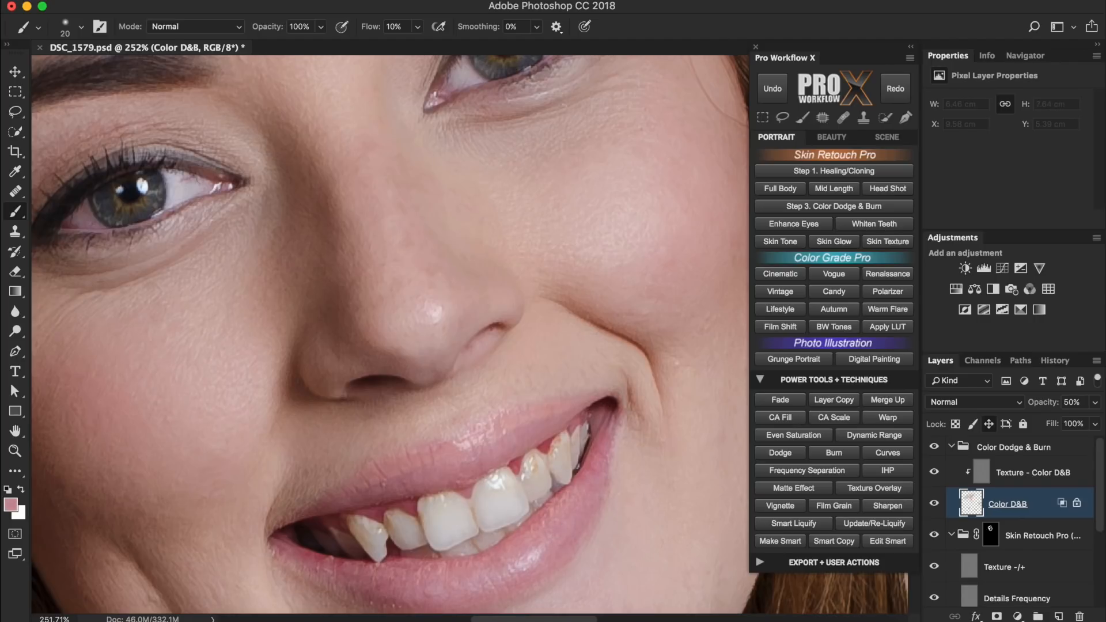
scroll(556, 331, down, 4)
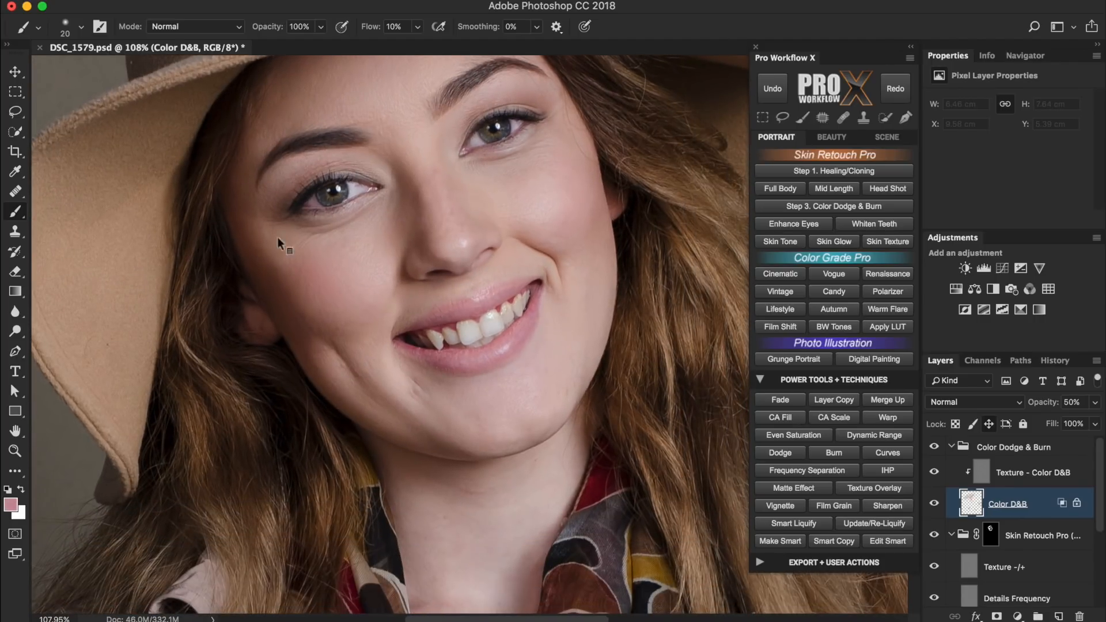
Step: Paint sampled color beside the outer corner of the shaded-side eye and reduce the stroke's strength with Fade
drag(262, 215, 265, 215)
click(781, 400)
drag(717, 74, 681, 74)
click(835, 56)
Step: Blend the forehead above the brows with a size 107 brush and soften the stroke with Fade
scroll(457, 214, up, 4)
drag(379, 194, 389, 196)
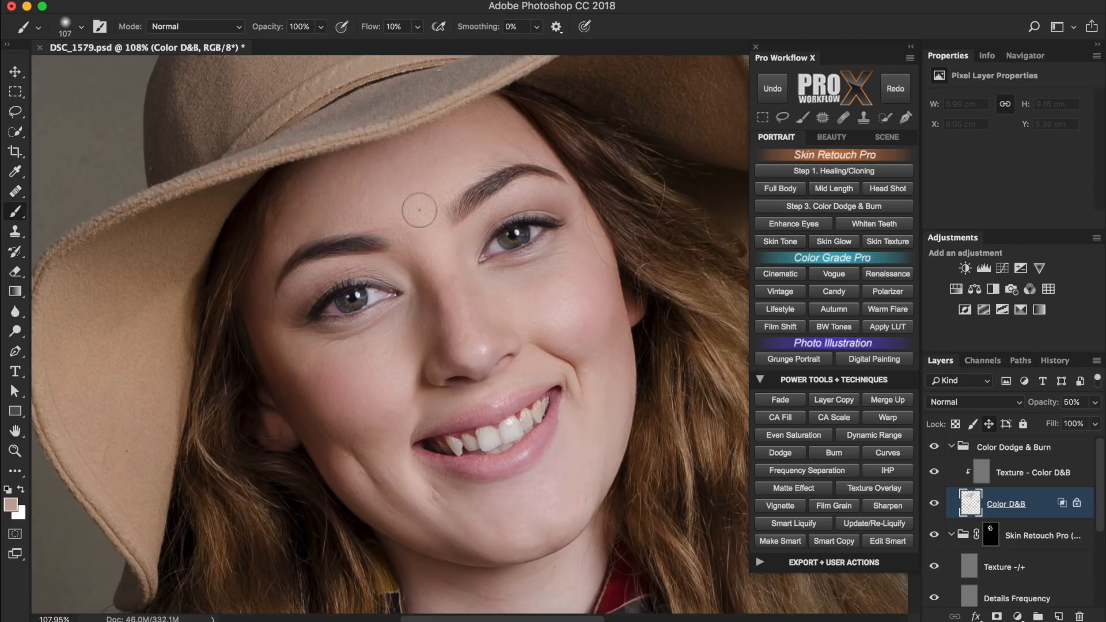
click(781, 399)
drag(789, 71, 766, 70)
click(829, 54)
Step: Paint the chin on the Color D&B layer and fade the stroke to 39%, and fade a further stroke on the cheek
drag(535, 530, 525, 519)
click(780, 399)
drag(749, 69, 619, 75)
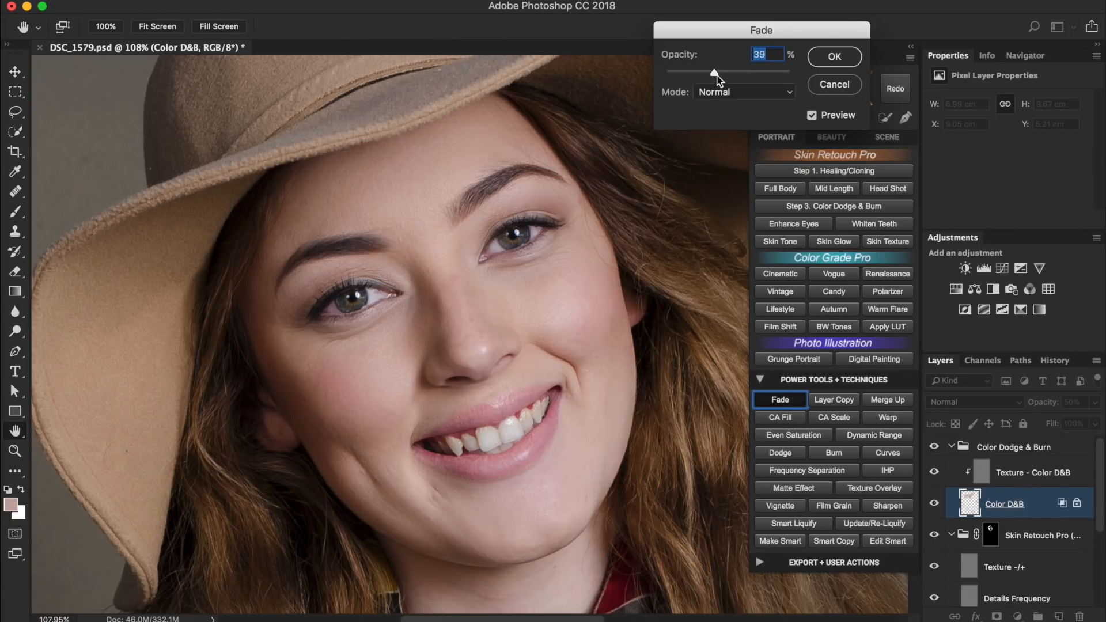
click(836, 56)
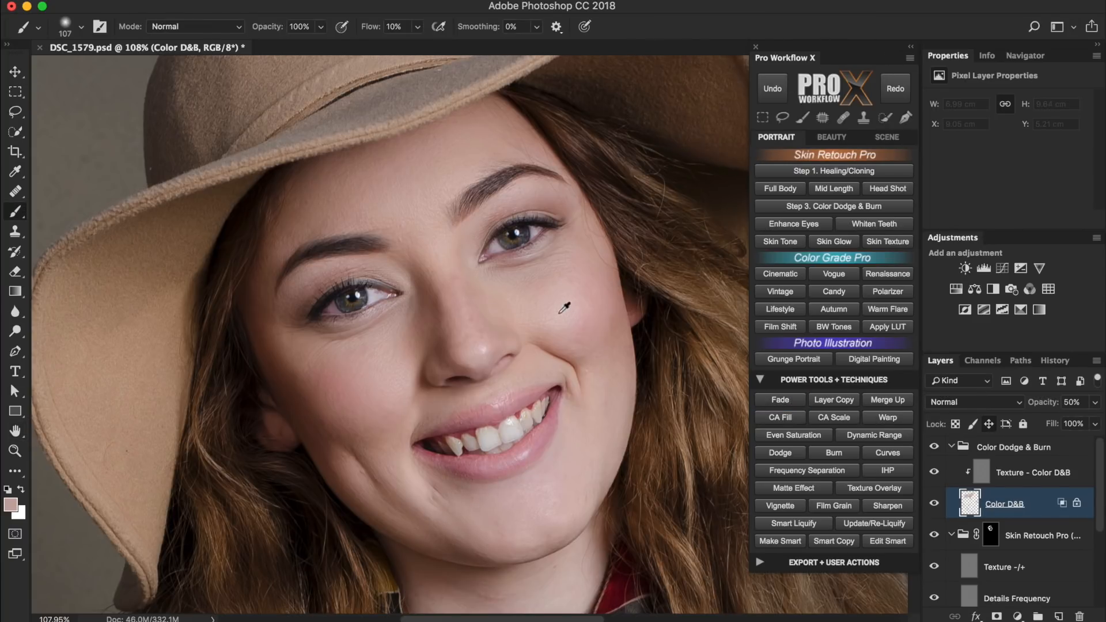
click(781, 399)
drag(749, 70, 727, 71)
click(834, 55)
Step: Paint a light skin tone across the cheek beneath the shaded-side eye and fade the stroke to 40%
drag(300, 349, 363, 337)
click(780, 400)
mouse_move(789, 71)
mouse_down()
mouse_move(693, 74)
mouse_move(713, 70)
mouse_up()
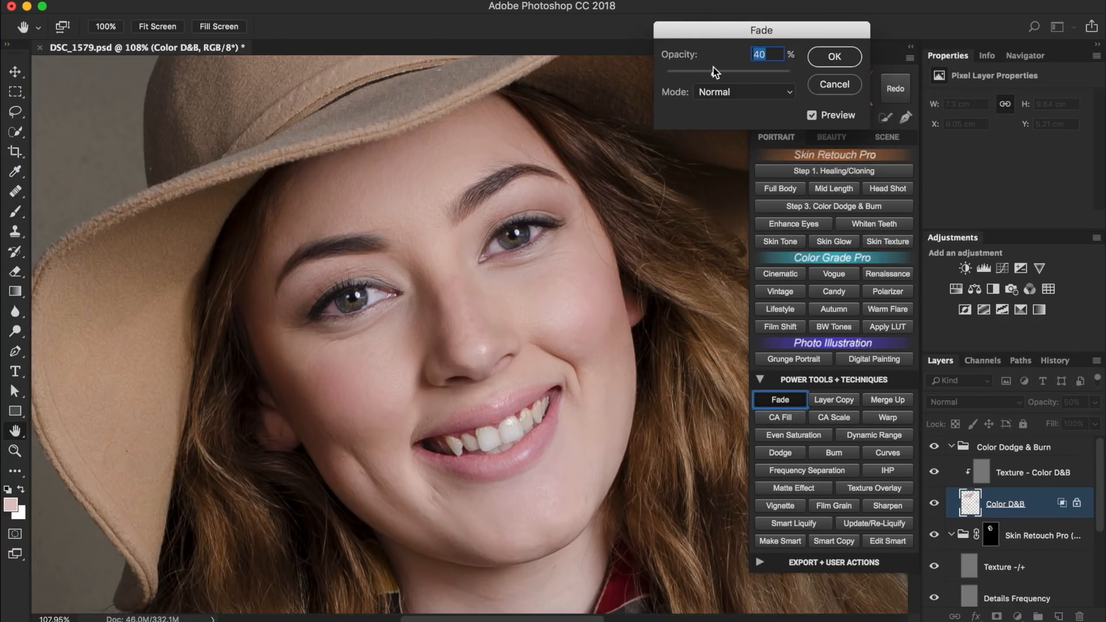
click(835, 56)
Step: Blend the nose and adjoining cheek with a size 72 brush, fading the strokes and setting the last fade to 39%
drag(458, 308, 538, 303)
click(780, 399)
mouse_move(789, 70)
mouse_down()
mouse_move(669, 72)
mouse_move(725, 74)
mouse_up()
click(825, 58)
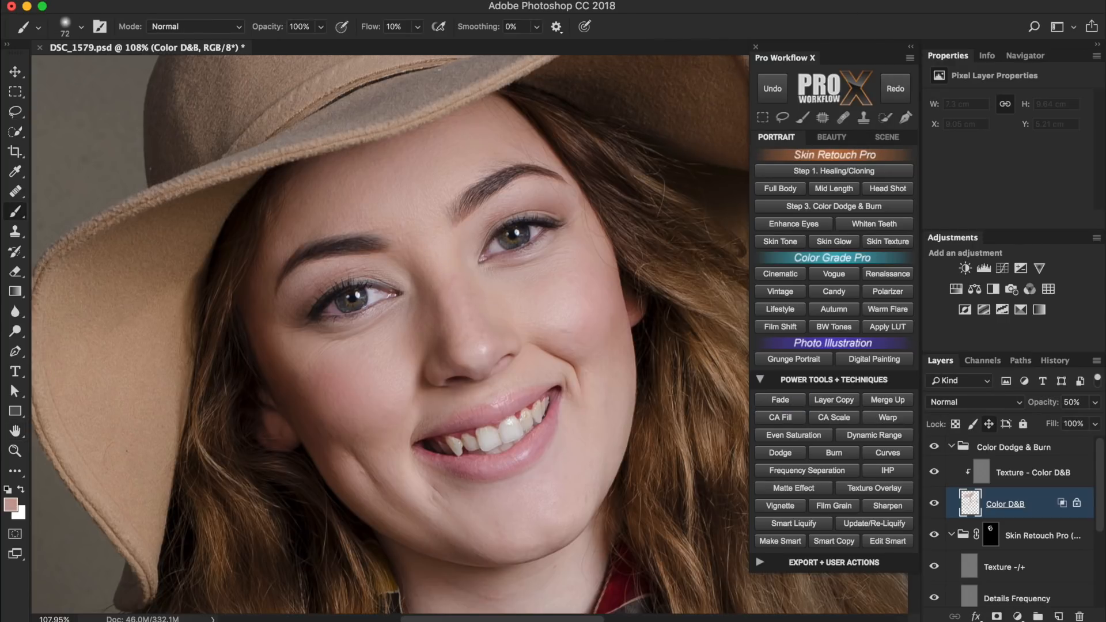
click(781, 399)
drag(797, 68, 714, 70)
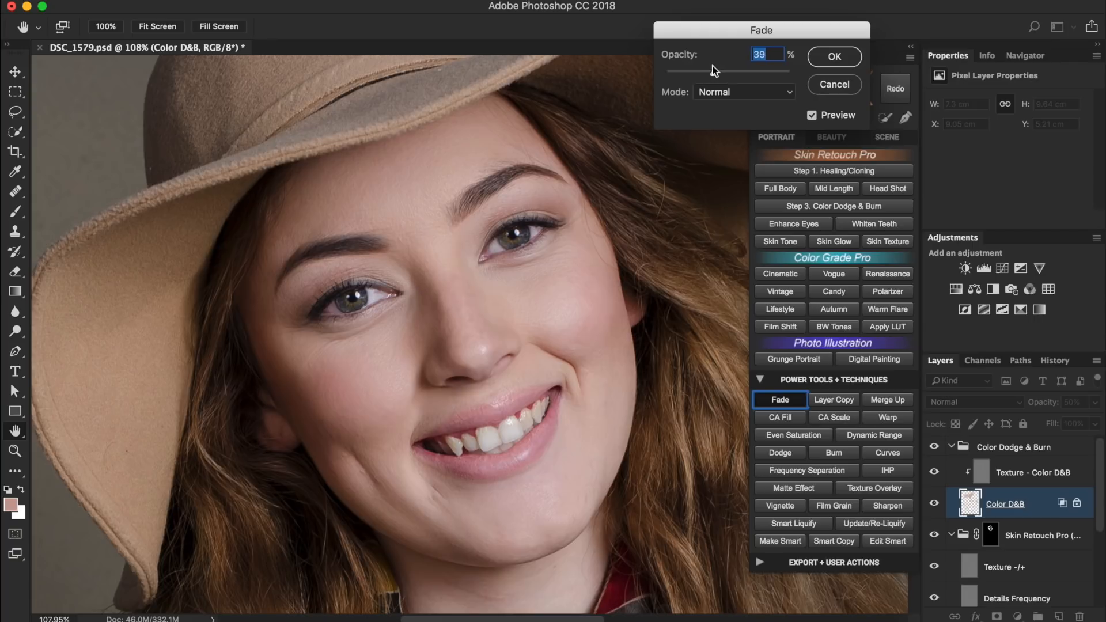
click(828, 58)
scroll(598, 413, down, 3)
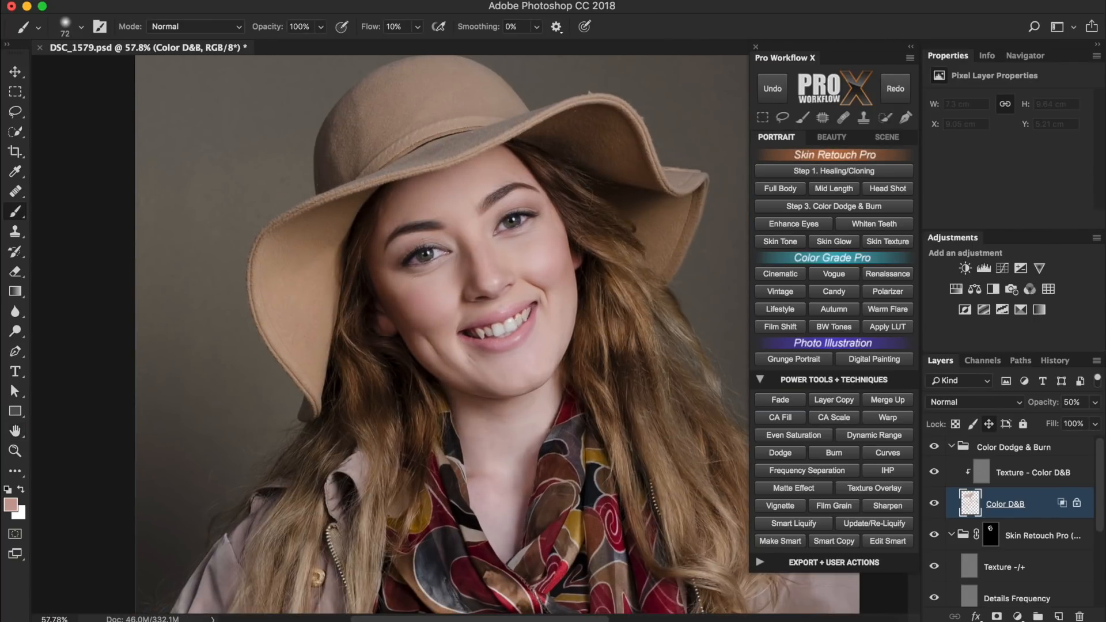
Step: Collapse the retouch groups and lower the Color Dodge & Burn group's opacity to 91%
click(953, 448)
click(952, 472)
mouse_move(1053, 407)
mouse_down()
mouse_move(833, 425)
mouse_move(1029, 399)
mouse_up()
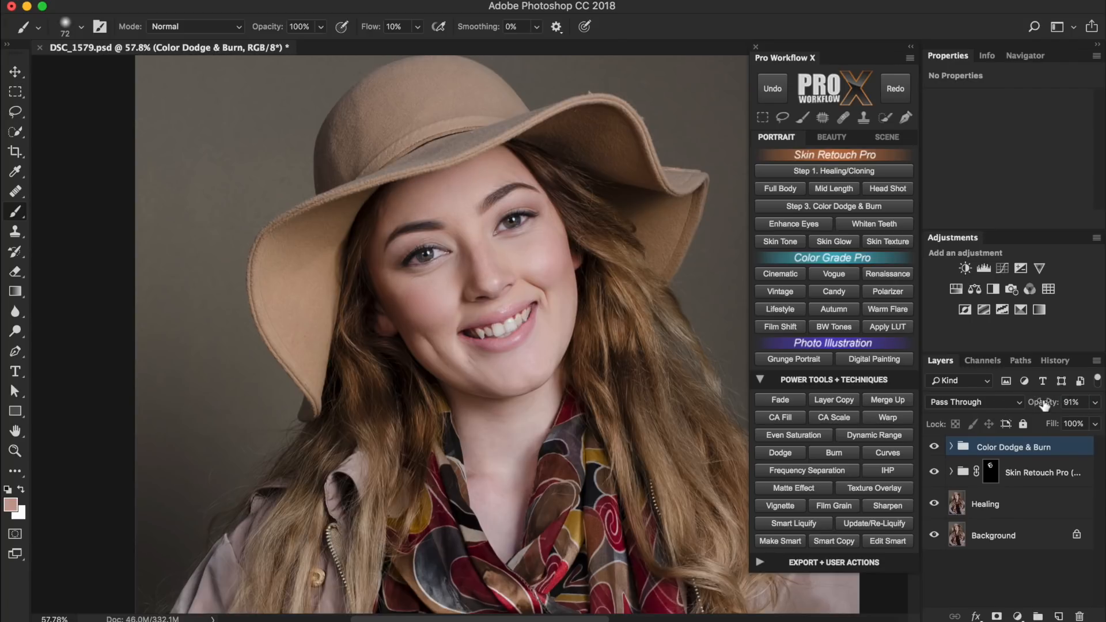
Step: Run Enhance Eyes and paint the whites of the shaded-side eye on the Brighten Eye Whites mask with a size 6 brush
click(829, 226)
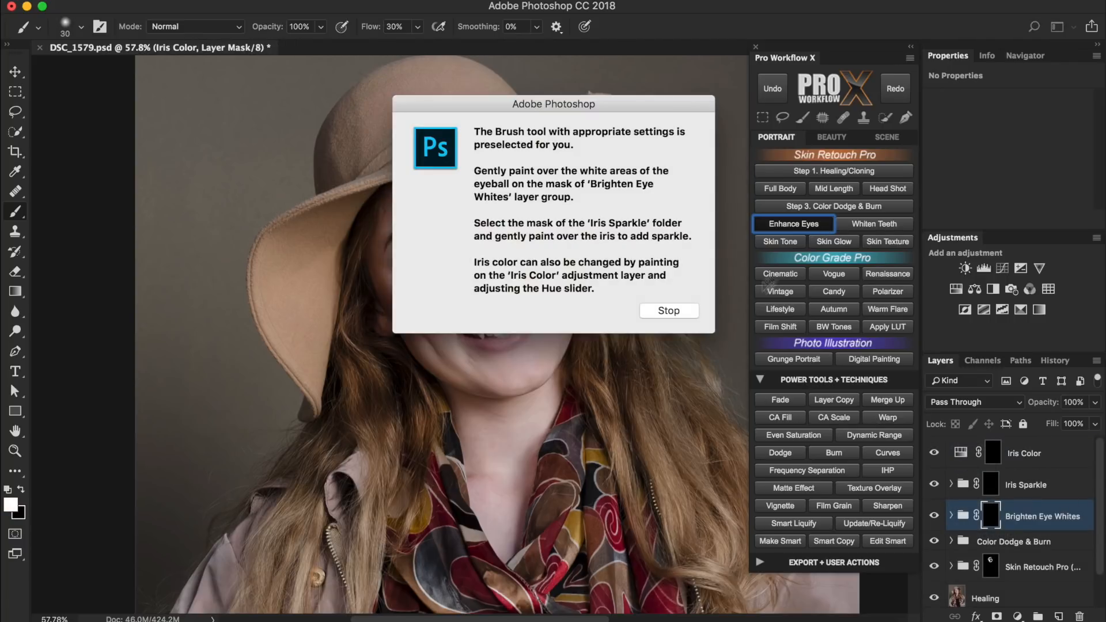
click(679, 310)
mouse_move(423, 235)
mouse_down()
mouse_move(493, 254)
mouse_move(518, 294)
mouse_up()
mouse_move(529, 394)
mouse_down()
mouse_move(505, 383)
mouse_move(565, 390)
mouse_move(534, 380)
mouse_move(554, 383)
mouse_up()
mouse_move(417, 422)
mouse_down()
mouse_move(317, 456)
mouse_move(331, 425)
mouse_up()
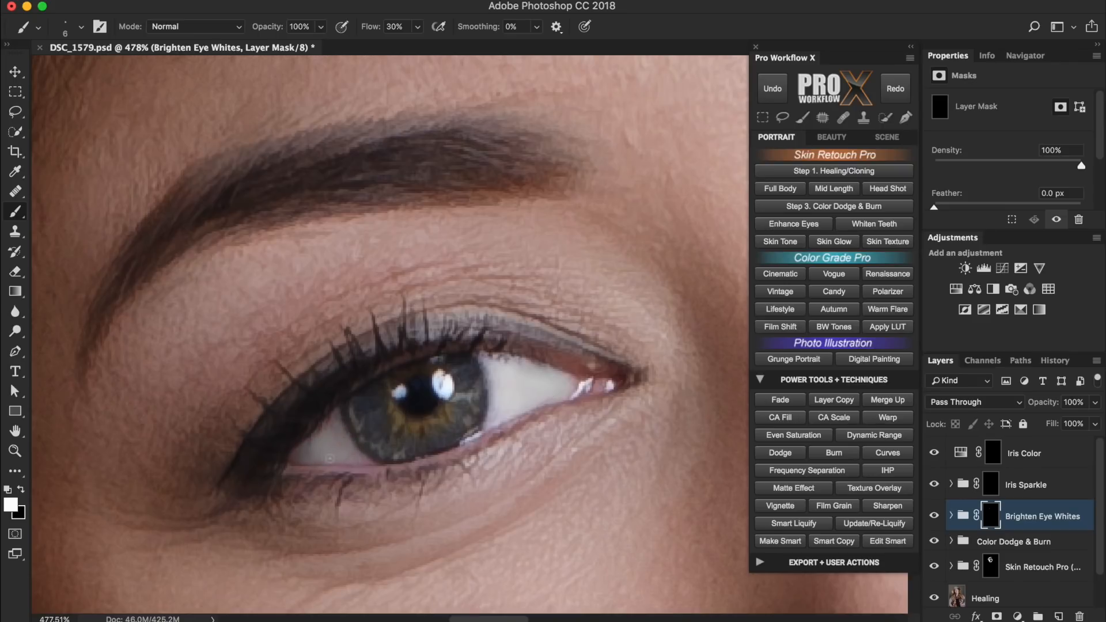
Step: Brighten the whites of the other eye on both sides of the iris, reducing the brush to size 9
scroll(739, 357, down, 8)
scroll(623, 306, up, 8)
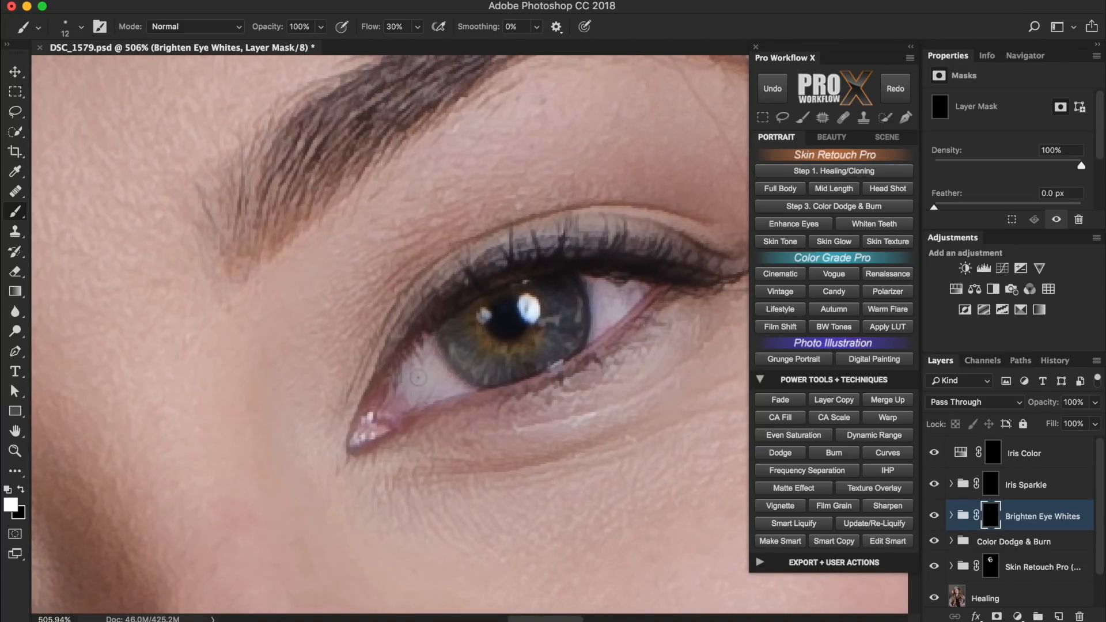
drag(446, 383, 412, 364)
drag(622, 301, 619, 300)
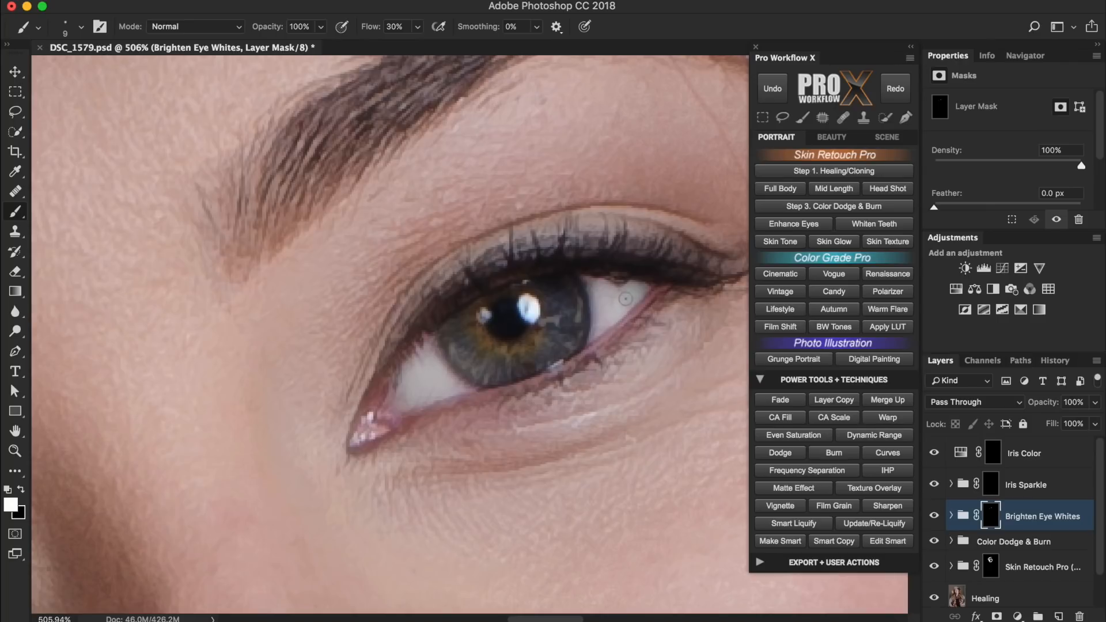
scroll(626, 298, down, 6)
scroll(580, 365, up, 2)
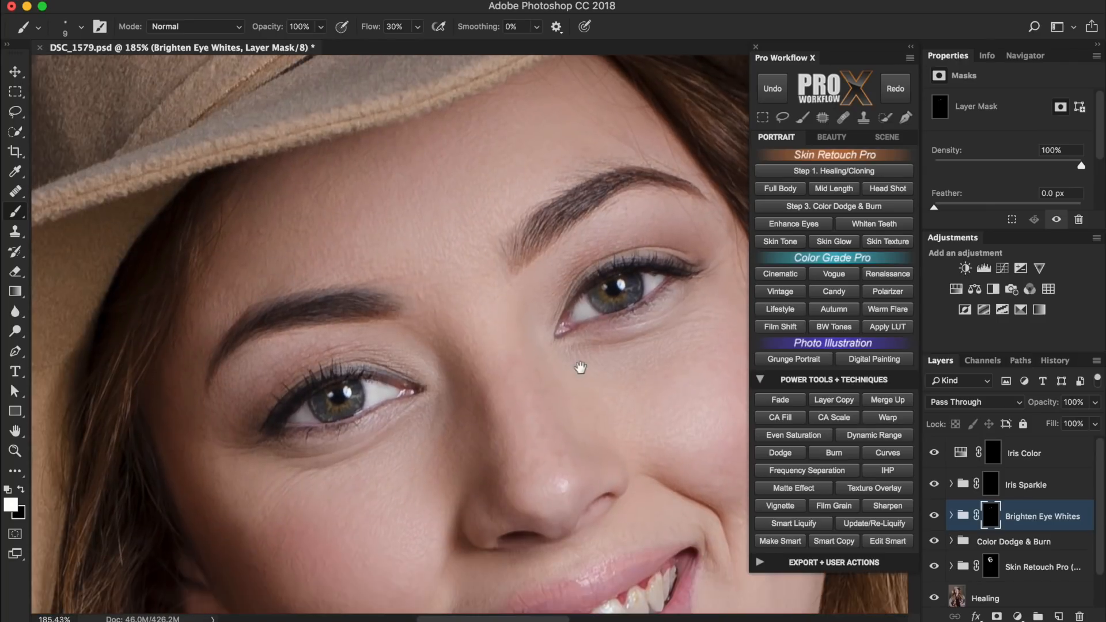
Step: Paint both irises on the Iris Sparkle mask with a size 38 brush, keeping the first stroke's fade at 100%
click(990, 487)
mouse_move(617, 297)
mouse_down()
mouse_move(633, 297)
mouse_move(602, 304)
mouse_move(633, 287)
mouse_up()
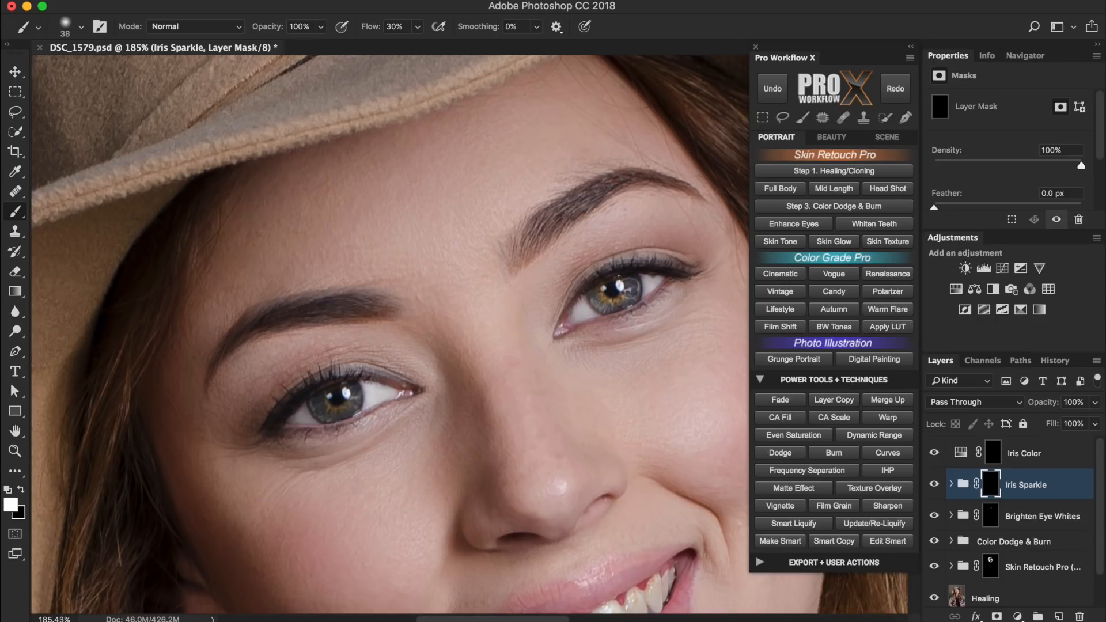
click(793, 400)
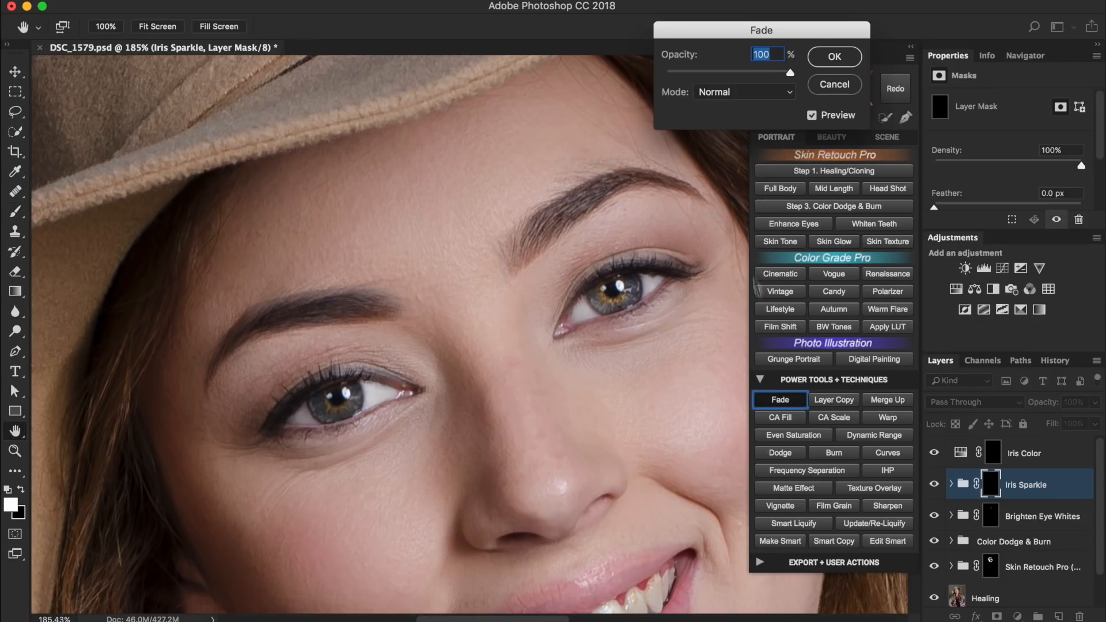
click(834, 55)
click(346, 396)
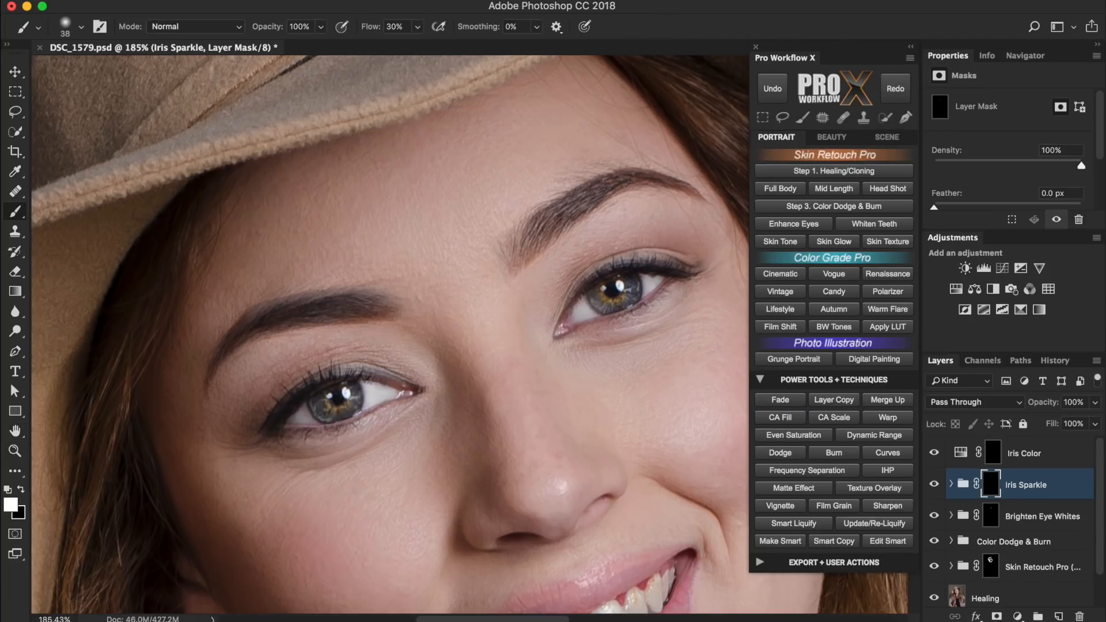
Step: Try recoloring one iris on the Iris Color mask with hue 218 and saturation 14, and delete the Iris Color layer
click(992, 453)
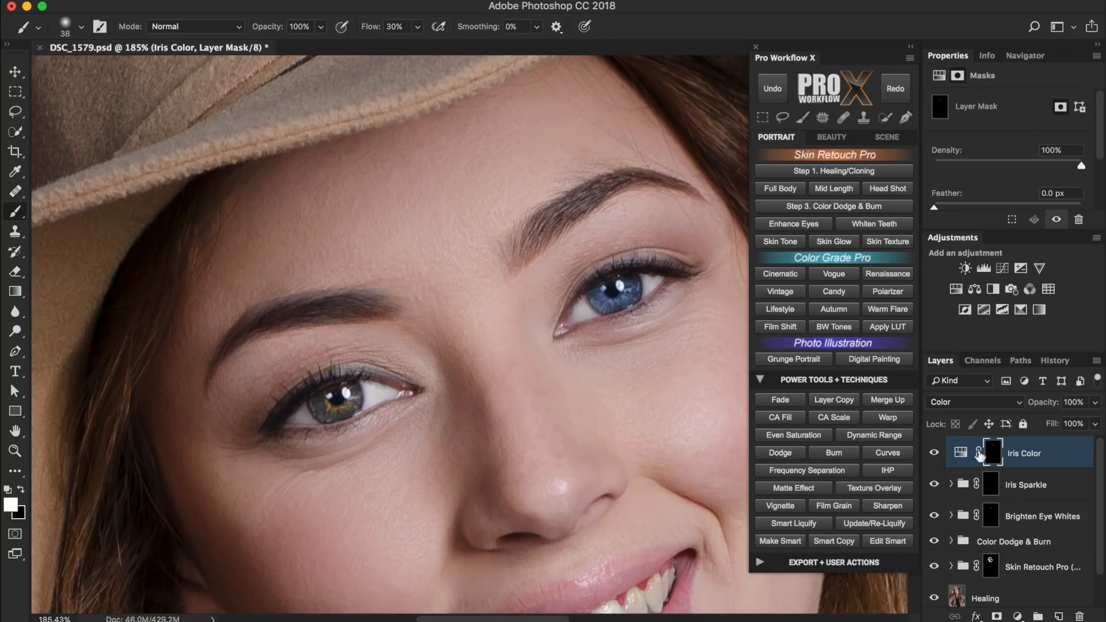
click(959, 453)
drag(986, 155, 1023, 155)
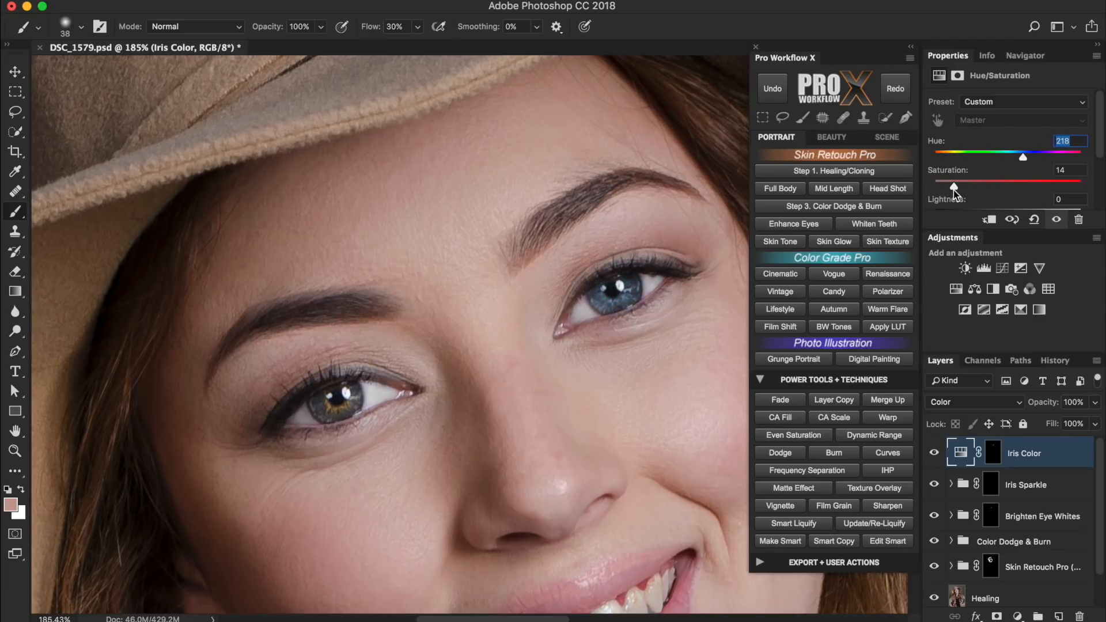
drag(1063, 456, 1079, 617)
Step: Run Whiten Teeth and paint the front teeth on the Whiten Teeth mask with a size 16 brush
key(super+0)
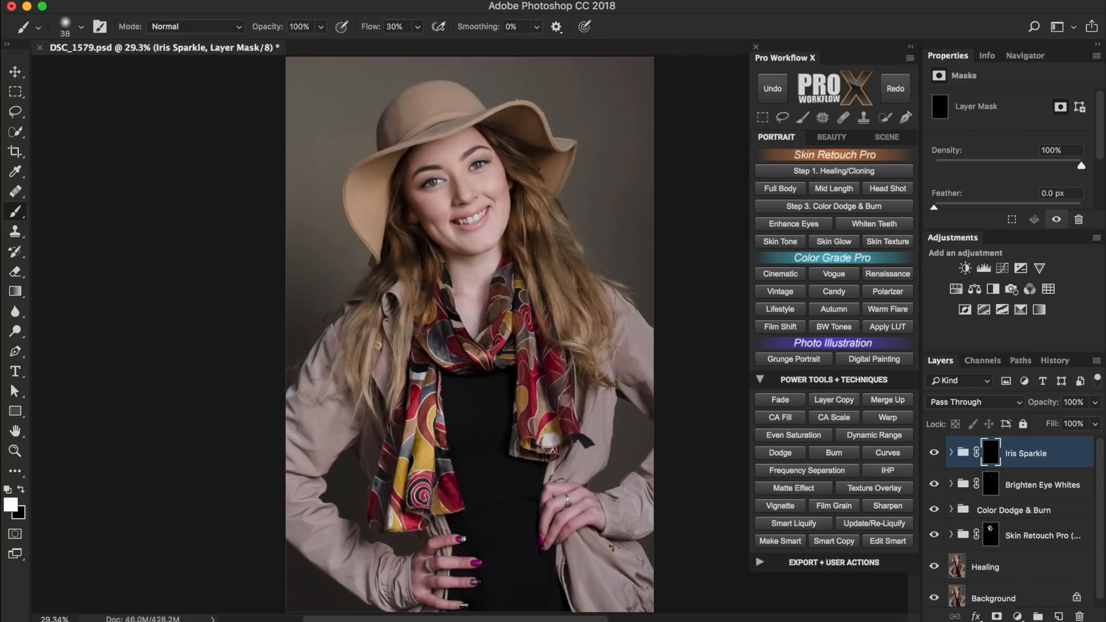
click(902, 224)
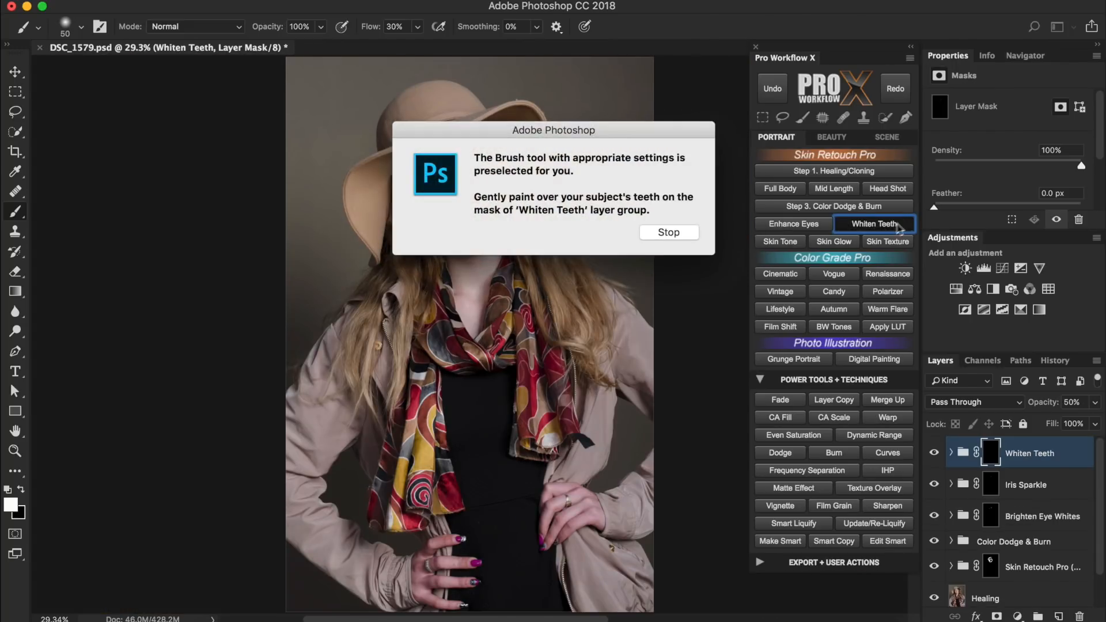
click(670, 233)
mouse_move(464, 207)
super+mouse_down()
mouse_move(610, 354)
mouse_move(527, 361)
super+mouse_up()
mouse_move(533, 319)
mouse_down()
mouse_move(522, 340)
mouse_move(668, 260)
mouse_up()
super+drag(444, 356, 474, 356)
ctrl+alt+drag(467, 345, 455, 345)
drag(450, 322, 547, 356)
drag(602, 346, 659, 366)
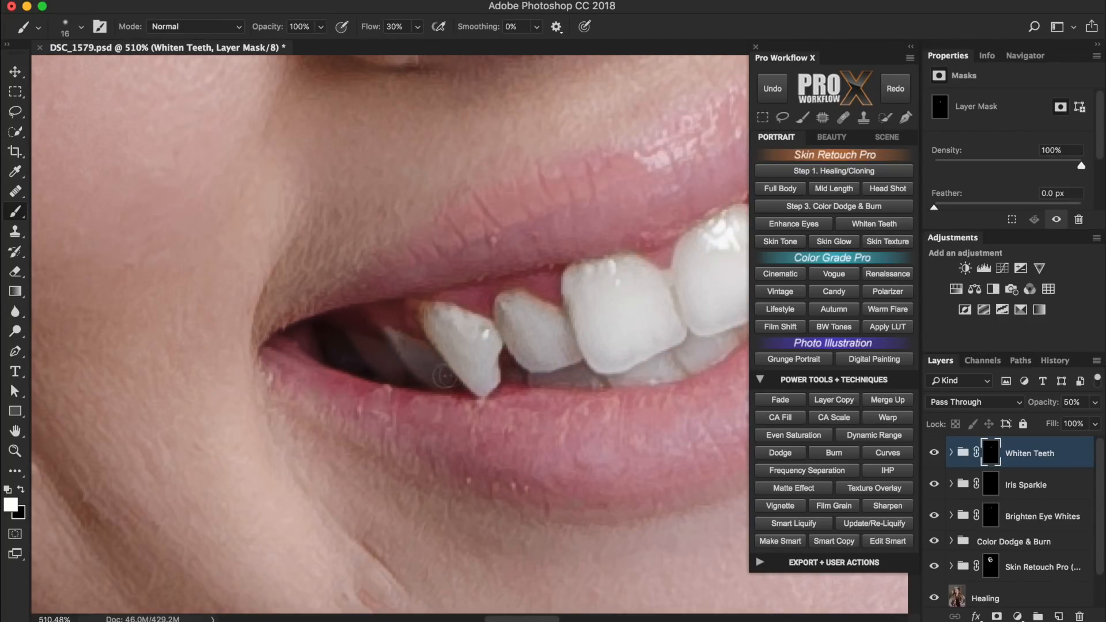
Step: Paint the remaining teeth toward the far corner of the mouth and compare the smile with and without Whiten Teeth
scroll(435, 374, right, 5)
scroll(435, 374, up, 2)
drag(525, 313, 596, 262)
key(super+0)
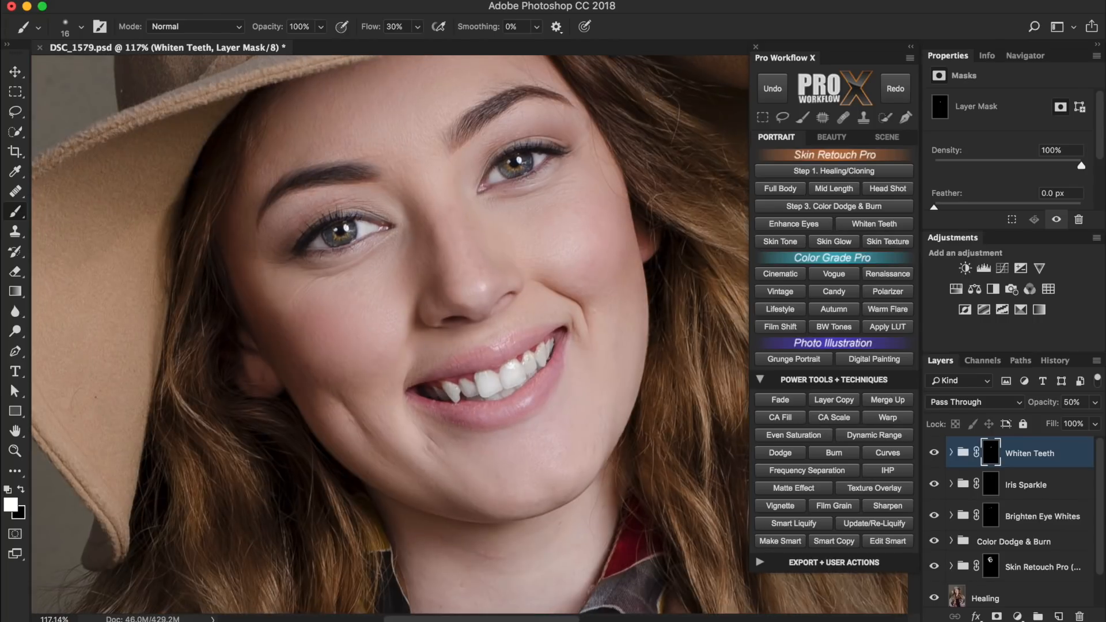
click(935, 455)
click(935, 454)
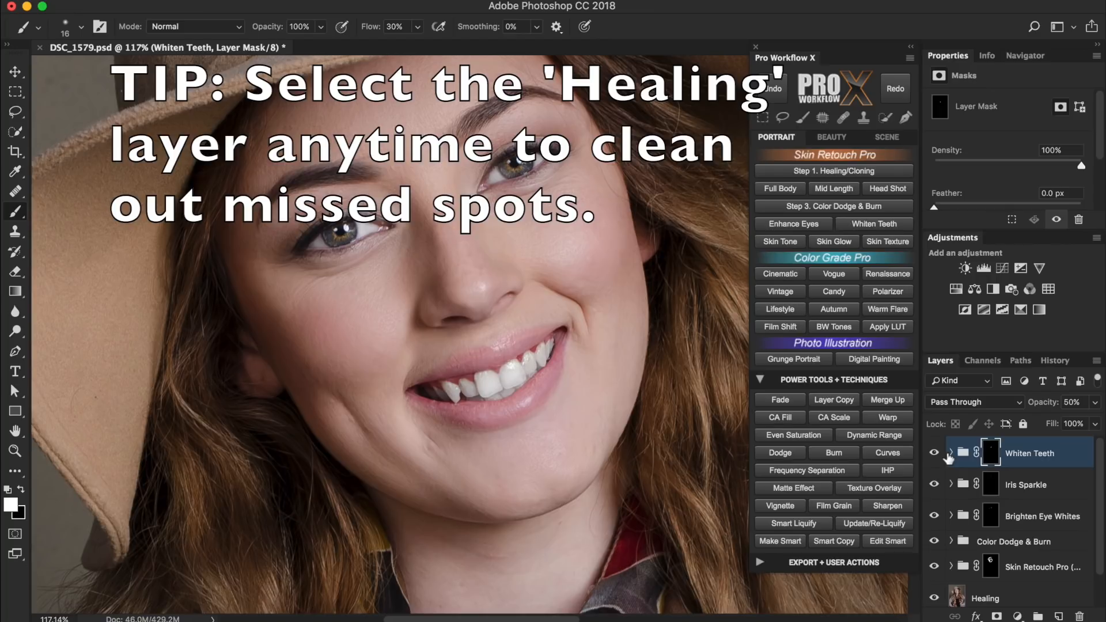
Step: Patch the stained upper part of the tooth beside the front teeth on the Healing layer
click(956, 597)
scroll(612, 387, up, 5)
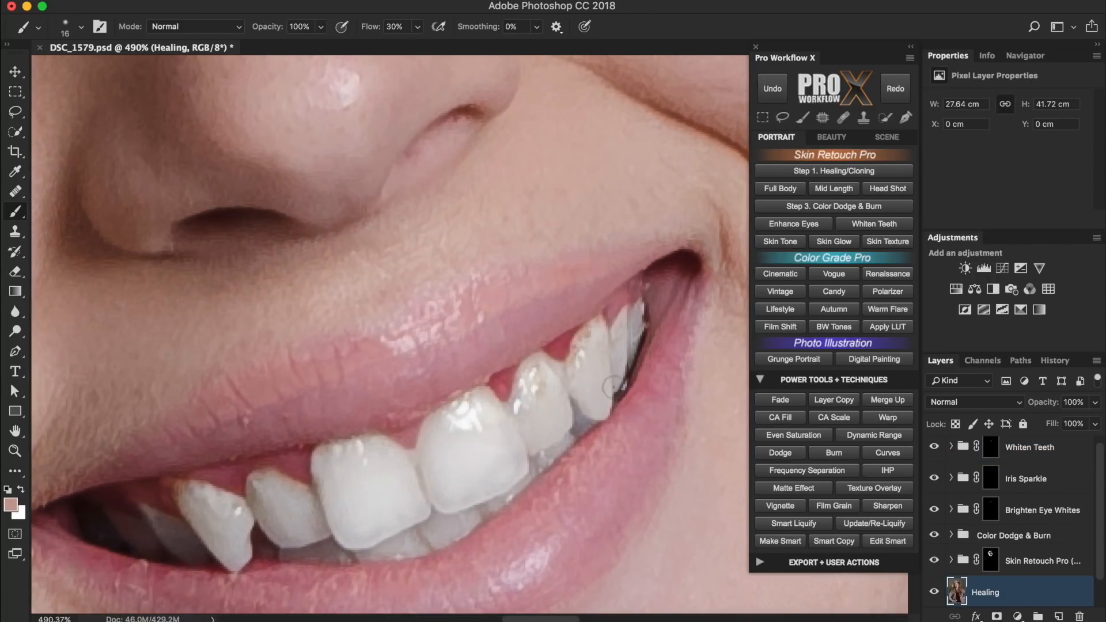
click(822, 118)
mouse_move(547, 402)
mouse_down()
mouse_move(520, 400)
mouse_move(547, 378)
mouse_move(536, 426)
mouse_up()
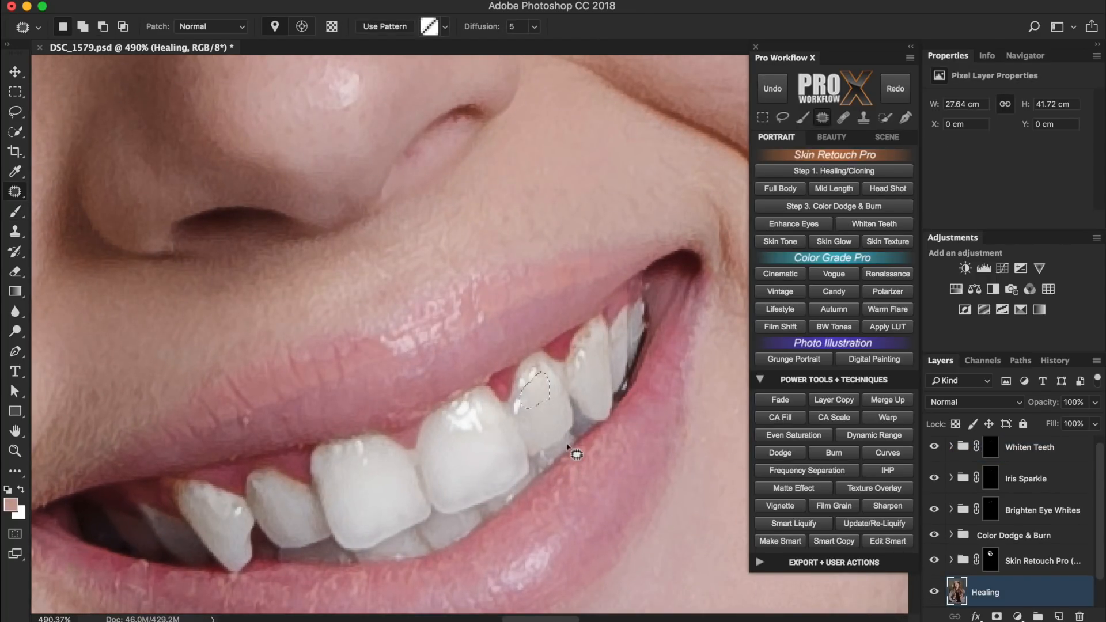
key(v)
Step: Run Skin Tone and paint the chin and neck skin on the Skin Tone mask with a size 120 brush
key(super+0)
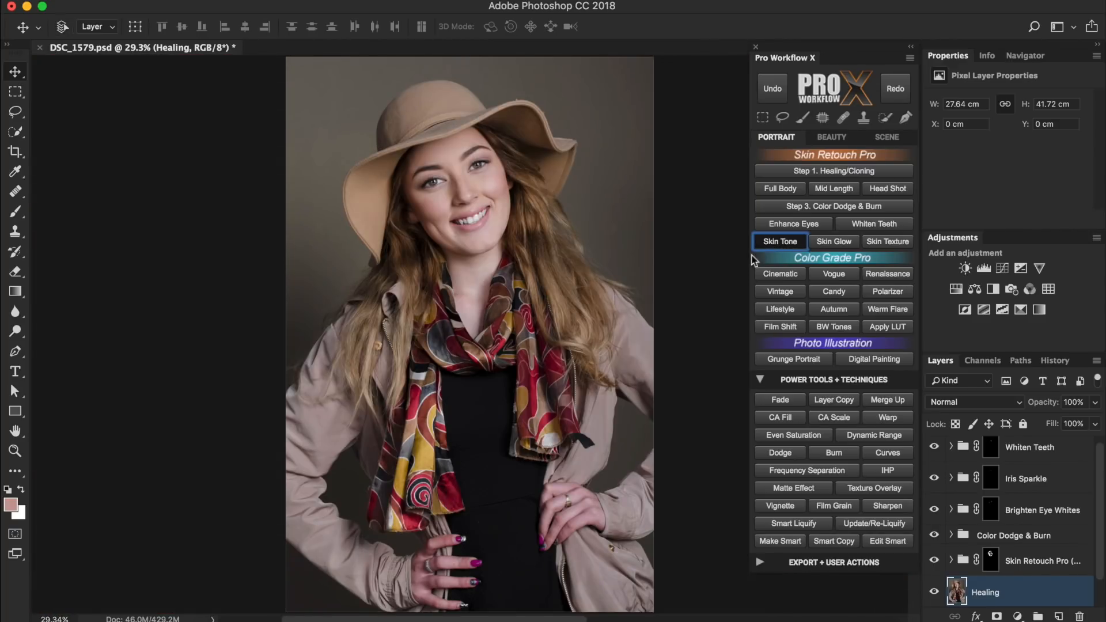
click(678, 268)
drag(495, 288, 576, 288)
drag(415, 218, 462, 307)
key(bracketleft)
key(bracketleft)
key(bracketleft)
key(bracketleft)
mouse_move(477, 259)
mouse_down()
mouse_move(490, 294)
mouse_move(468, 348)
mouse_move(399, 341)
mouse_move(467, 366)
mouse_move(485, 333)
mouse_up()
Step: Set the hue of the Skin Hue/Saturation layer inside the Skin Tone group to 24
click(951, 454)
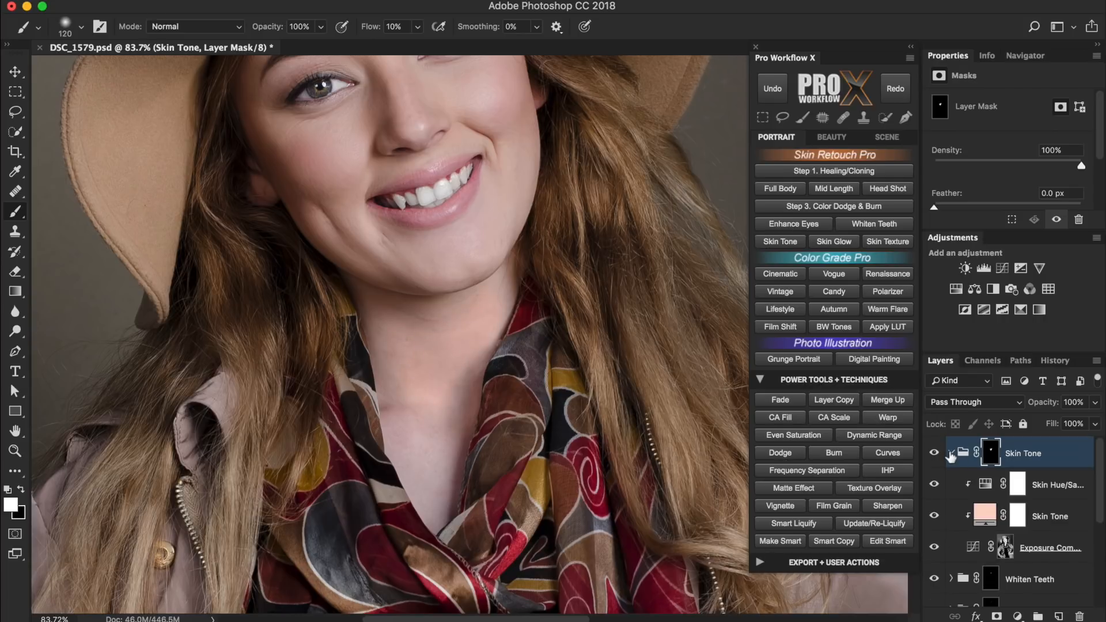
click(984, 487)
click(942, 154)
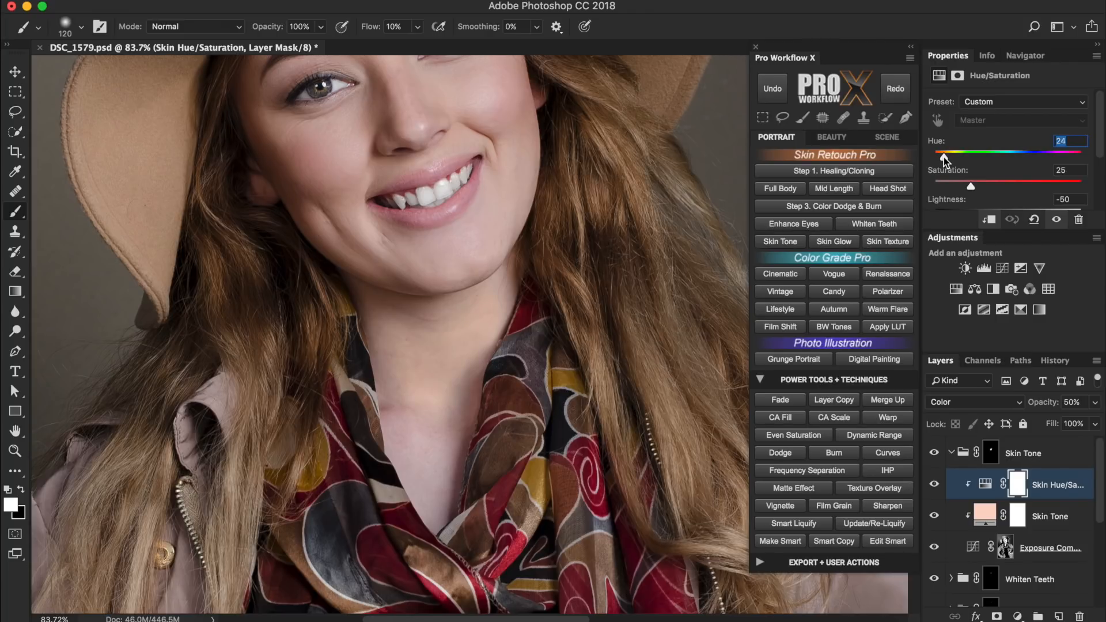
click(951, 454)
Step: Paint the neck and chest skin on the Skin Tone mask with a size 99 brush and compare the portrait without it
mouse_move(465, 341)
mouse_down()
mouse_move(456, 379)
mouse_move(396, 416)
mouse_up()
mouse_move(403, 429)
mouse_down()
mouse_move(425, 475)
mouse_move(423, 387)
mouse_up()
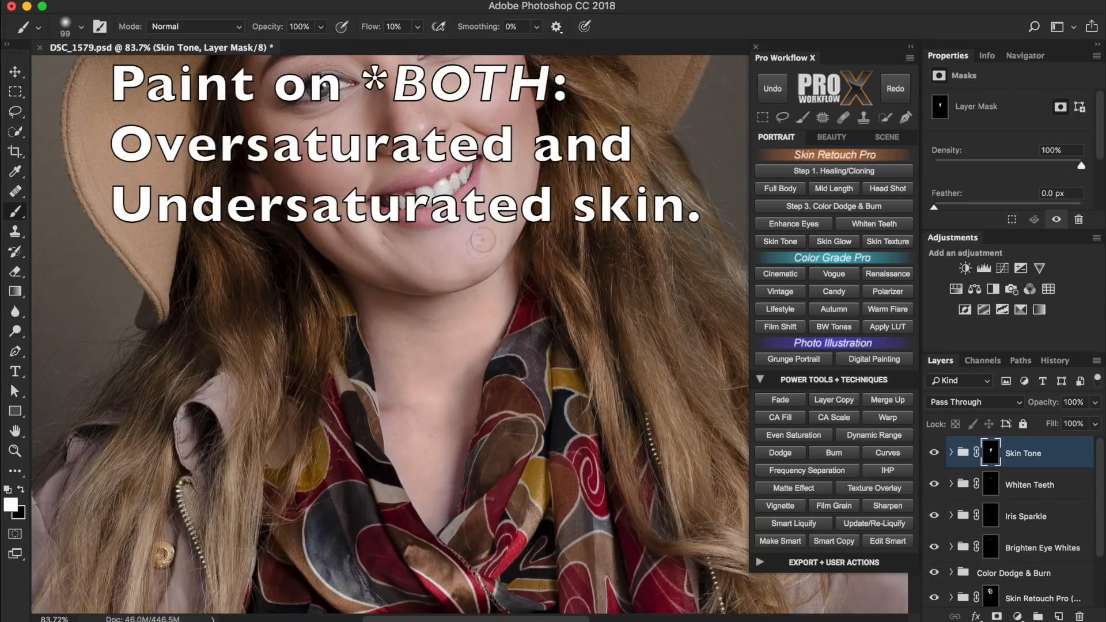
drag(508, 113, 530, 267)
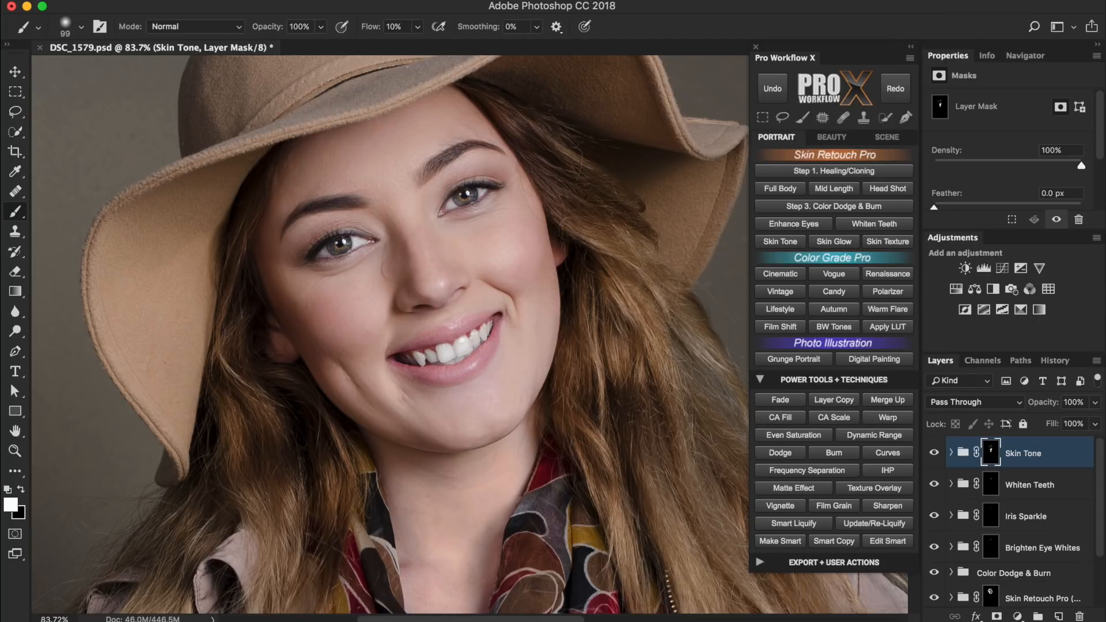
click(934, 452)
click(934, 453)
click(935, 453)
click(934, 453)
Step: Run Skin Glow, paint the face and neck highlights with a 492 px brush and compare the portrait without the effect
scroll(570, 438, down, 3)
click(834, 242)
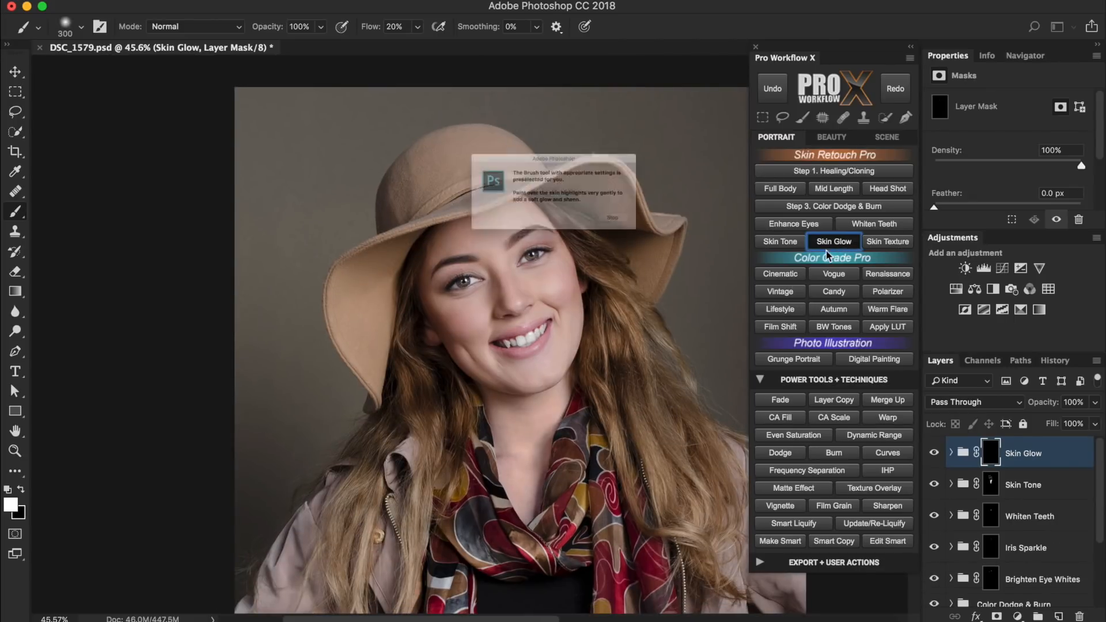
click(668, 242)
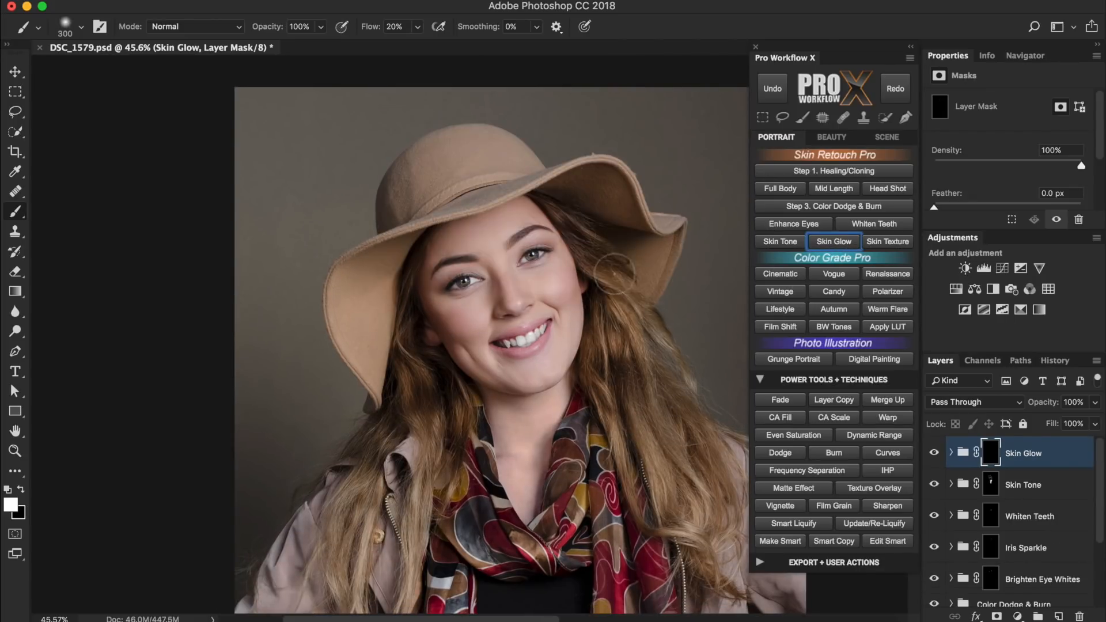
drag(494, 296, 544, 296)
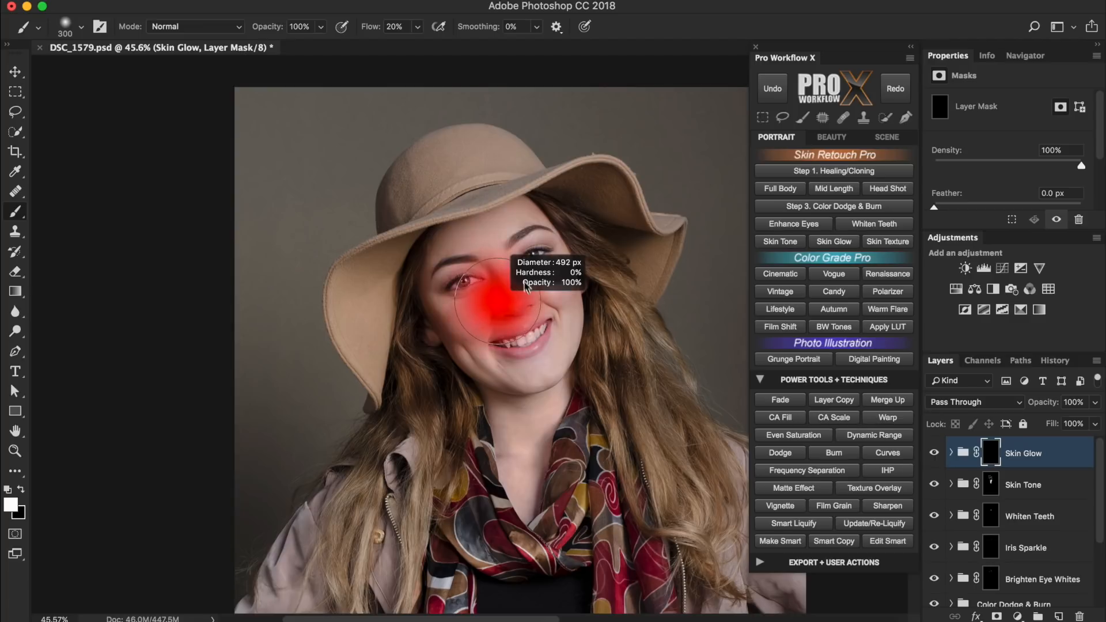
mouse_move(496, 238)
mouse_down()
mouse_move(489, 259)
mouse_move(521, 297)
mouse_move(483, 323)
mouse_move(522, 400)
mouse_move(519, 459)
mouse_up()
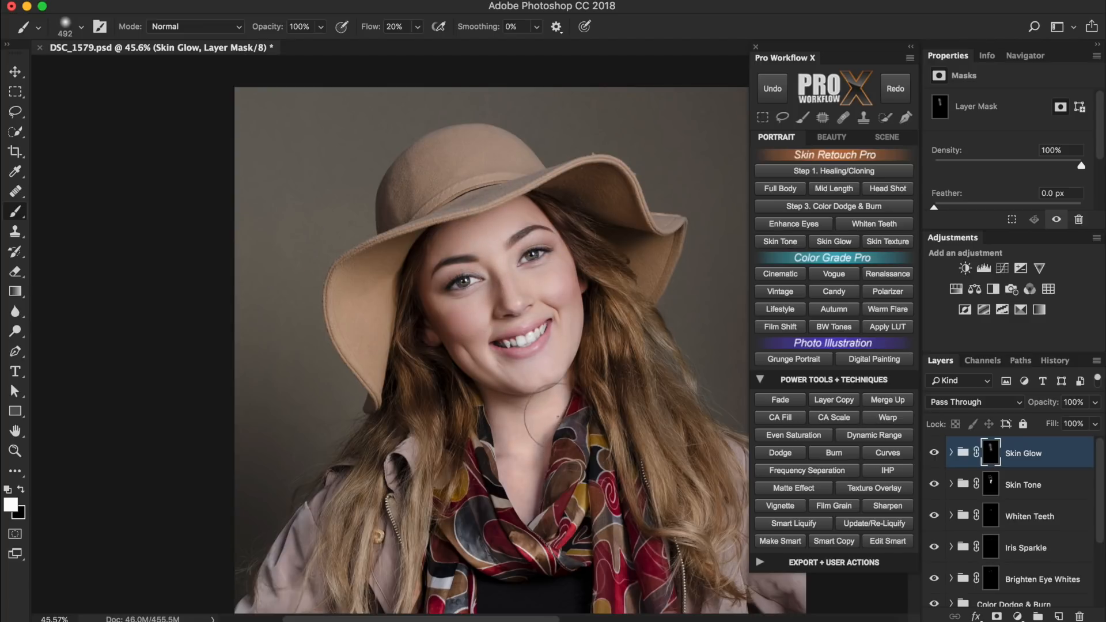
click(934, 455)
click(933, 455)
Step: Run Skin Texture and paint over the smooth facial skin on its mask with a size 122 brush
scroll(518, 263, up, 5)
click(879, 241)
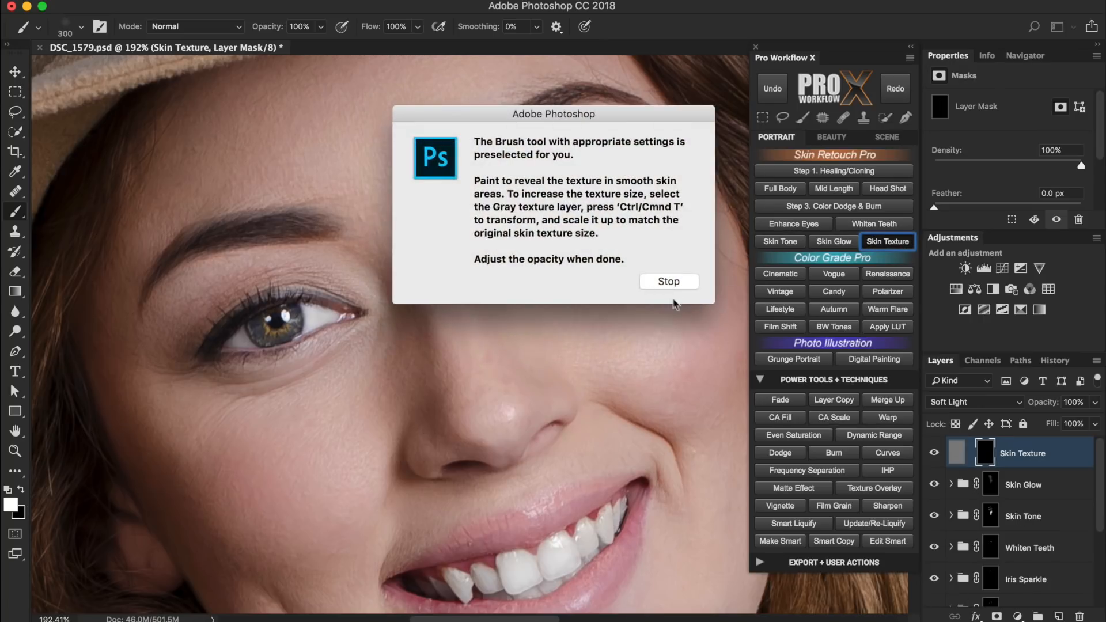
click(667, 281)
mouse_move(662, 260)
mouse_down()
mouse_move(616, 357)
mouse_move(599, 343)
mouse_move(475, 386)
mouse_up()
click(556, 308)
Step: Compare the retouched portrait with the original by showing only the Background layer and restoring all layers
scroll(556, 308, up, 4)
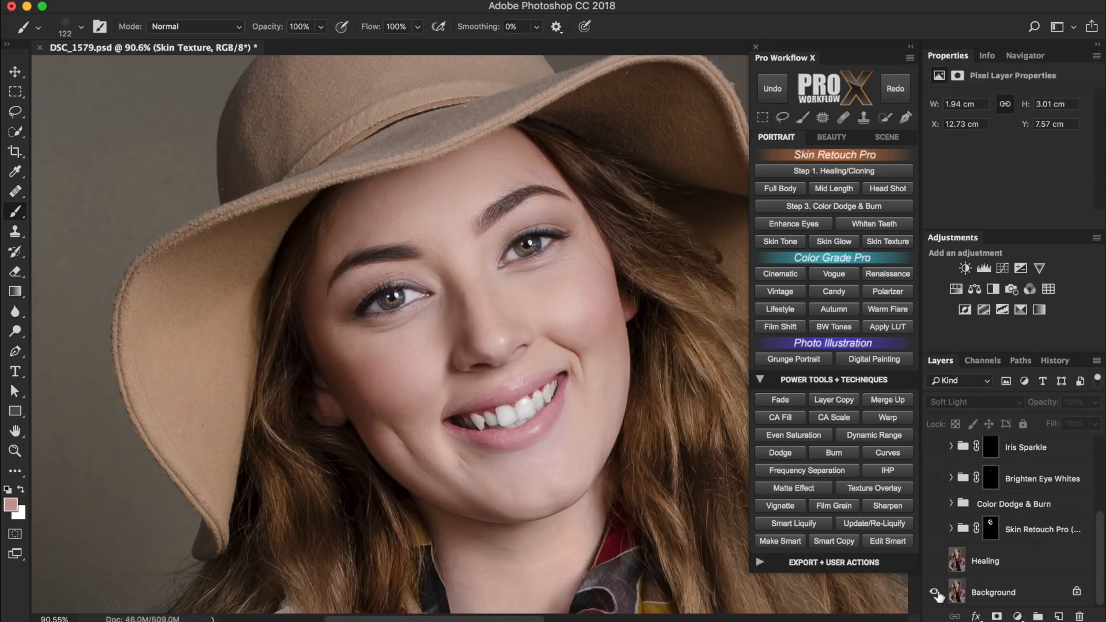
alt+click(935, 592)
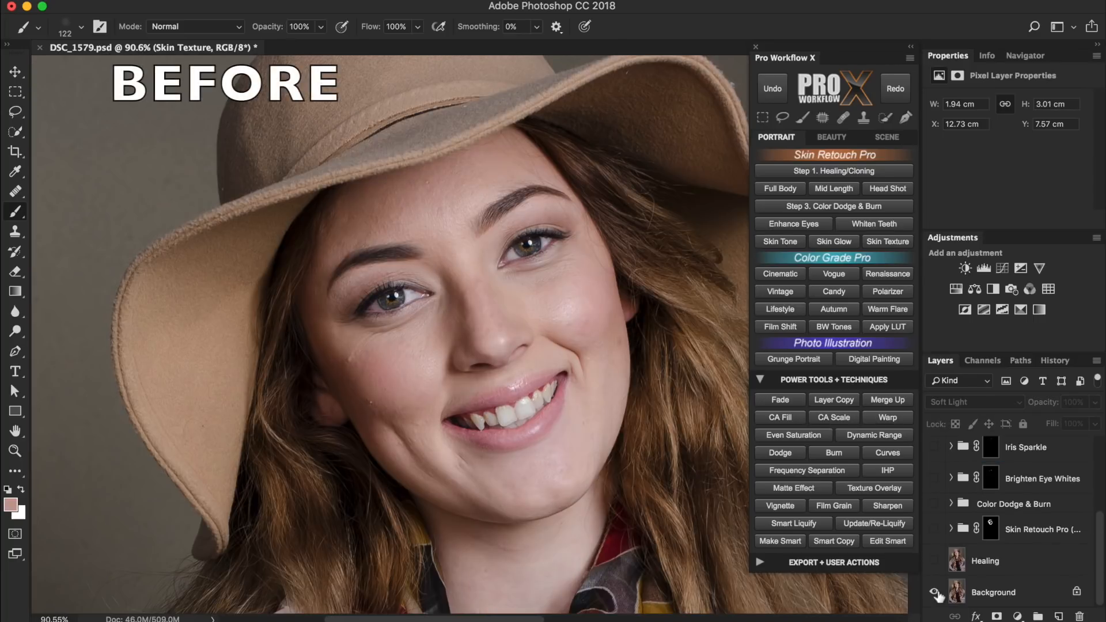
alt+click(935, 593)
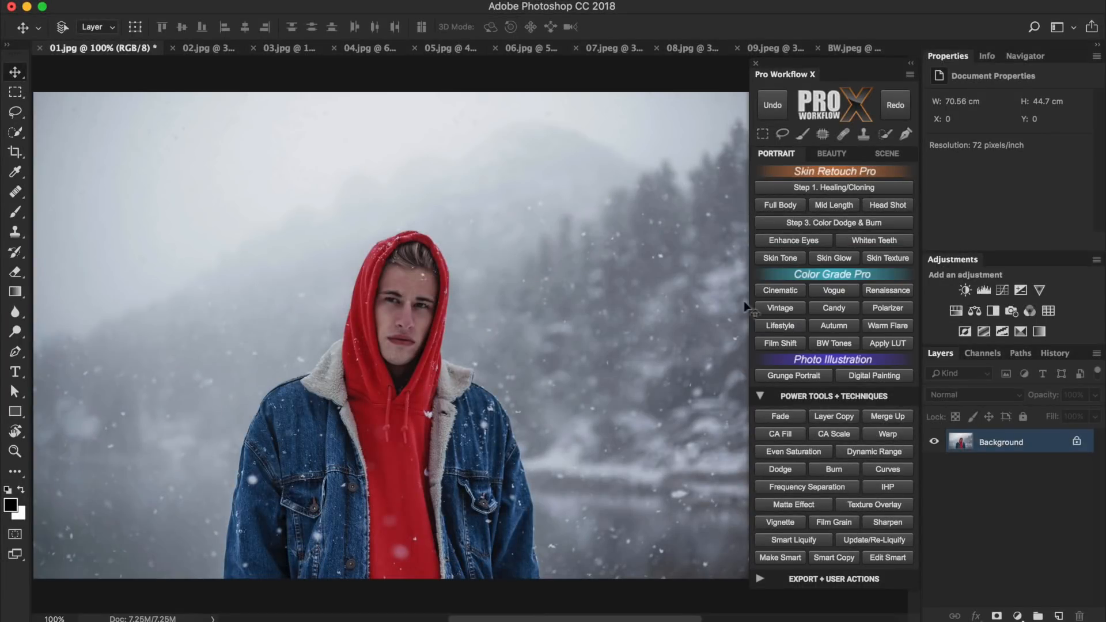
Step: Apply the Cinematic color grade to 01.jpg and review its Skin Enhance mask in Select and Mask
click(801, 290)
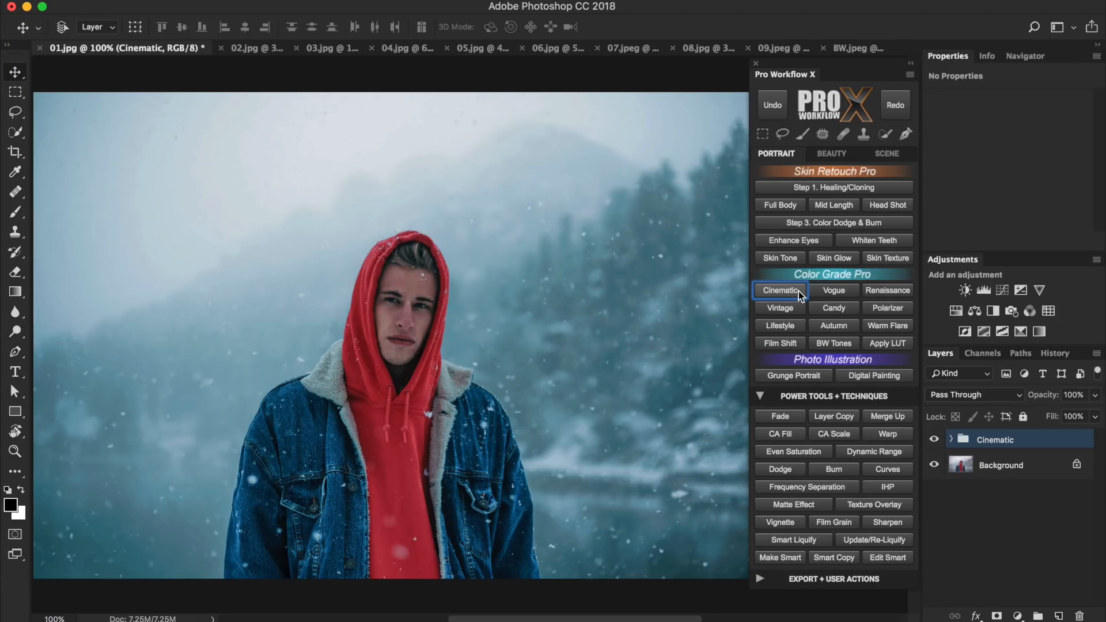
click(951, 440)
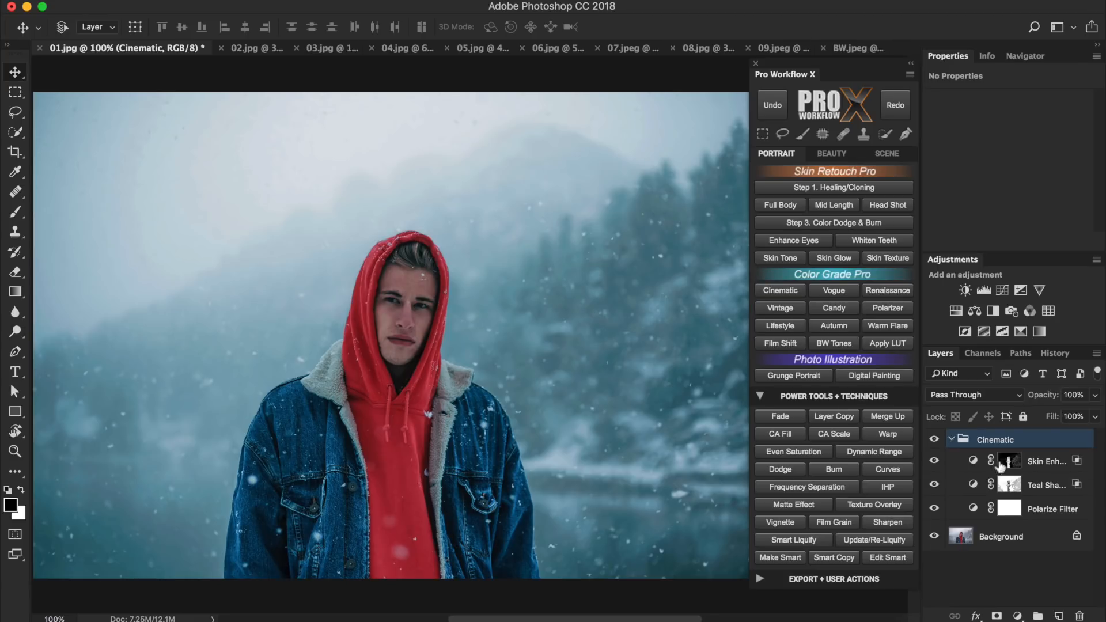
click(1009, 462)
double_click(1008, 464)
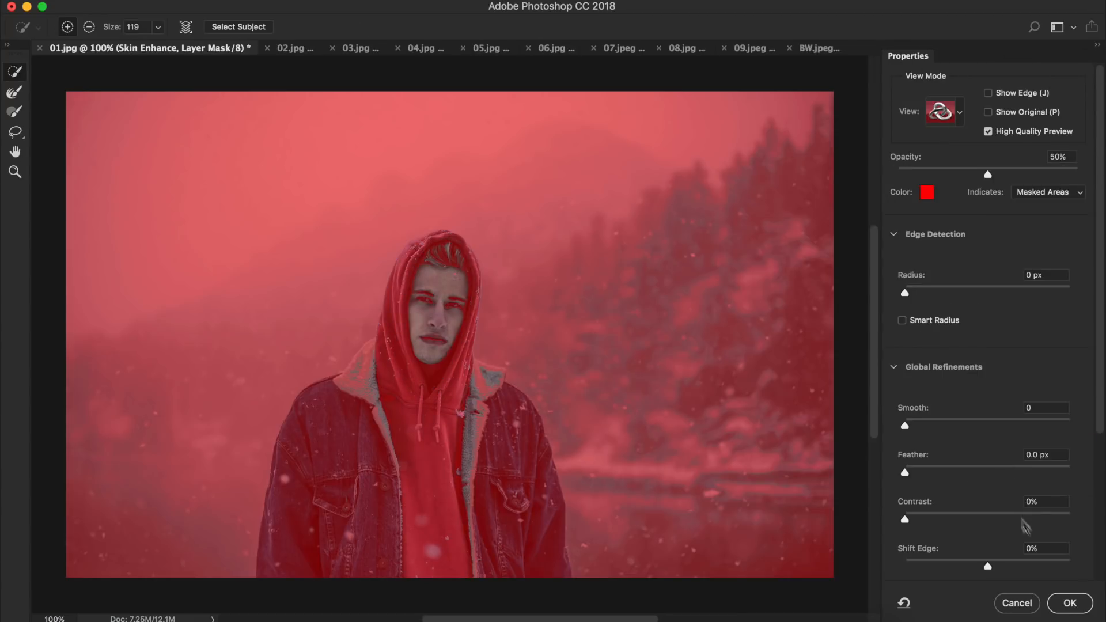
click(1069, 603)
Step: Adjust the selective color sliders of the Skin Enhance layer in the Cinematic group
click(973, 462)
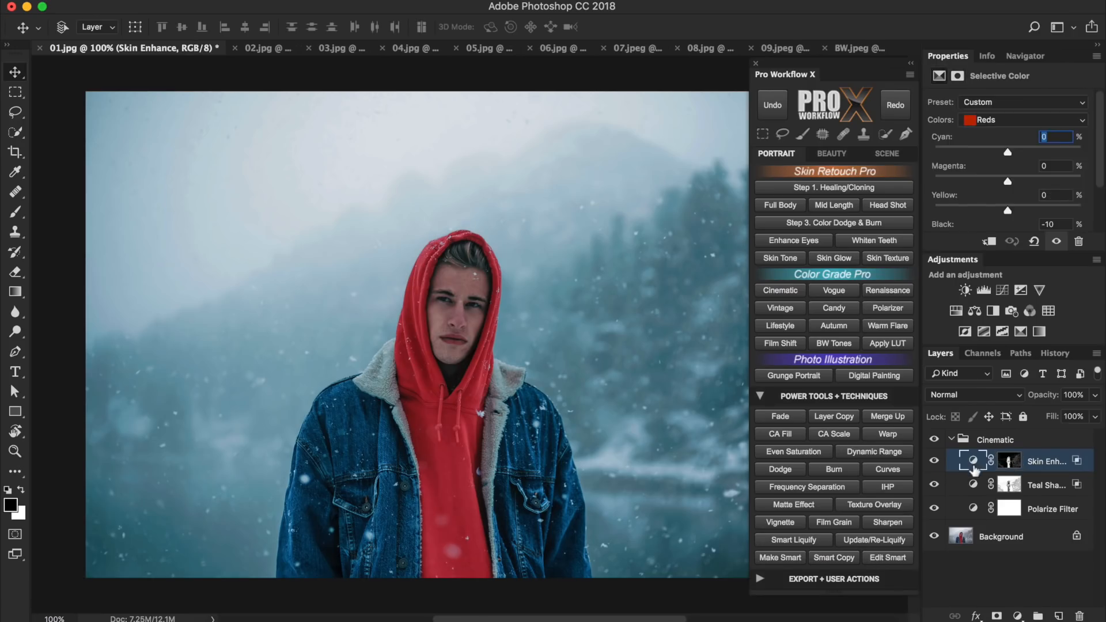
click(1004, 121)
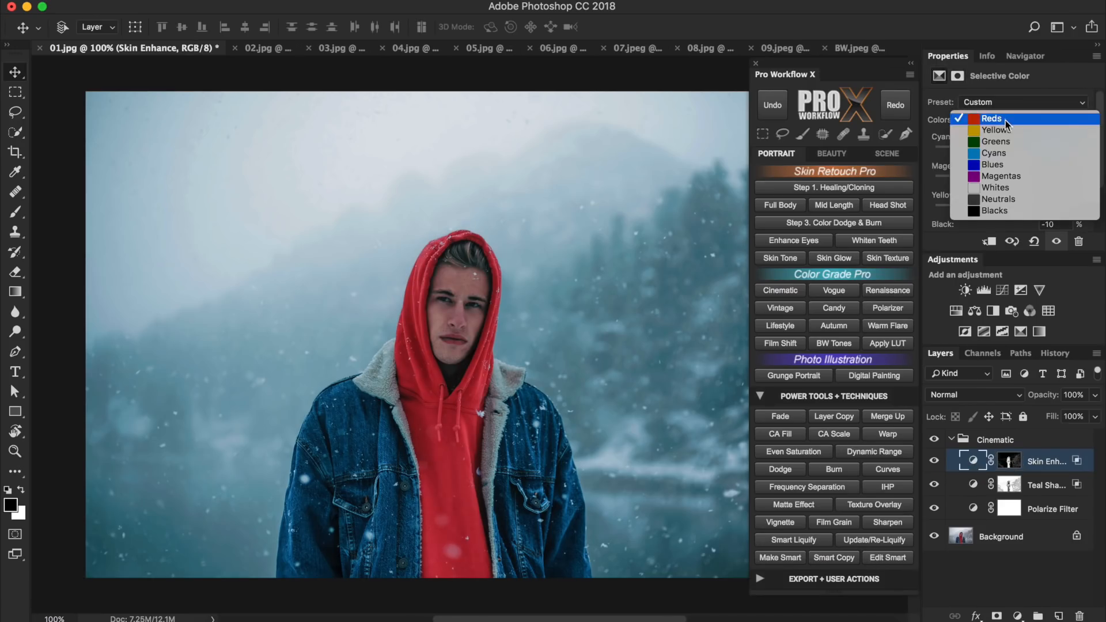
click(1003, 152)
drag(1008, 152, 1006, 182)
scroll(1101, 156, down, 1)
scroll(1101, 157, down, 2)
scroll(1004, 184, up, 2)
Step: Push the Teal Shadows layer toward cyan, adjust the Polarize Filter layer's opacity and compare the photo without the Cinematic group
click(973, 486)
drag(960, 137, 941, 136)
click(979, 509)
mouse_move(1041, 395)
mouse_down()
mouse_move(1051, 401)
mouse_move(1031, 410)
mouse_up()
click(951, 439)
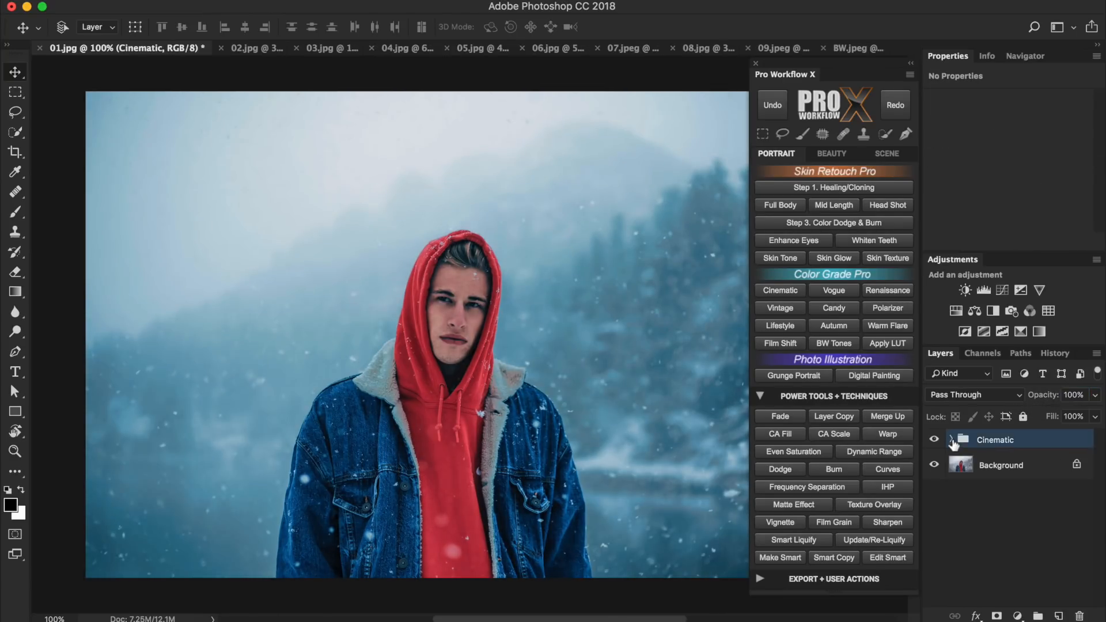
click(935, 441)
click(935, 441)
Step: Apply the Vogue color grade to 02.jpg and view its Skin Sel. Color mask in Select and Mask without changing it
click(255, 48)
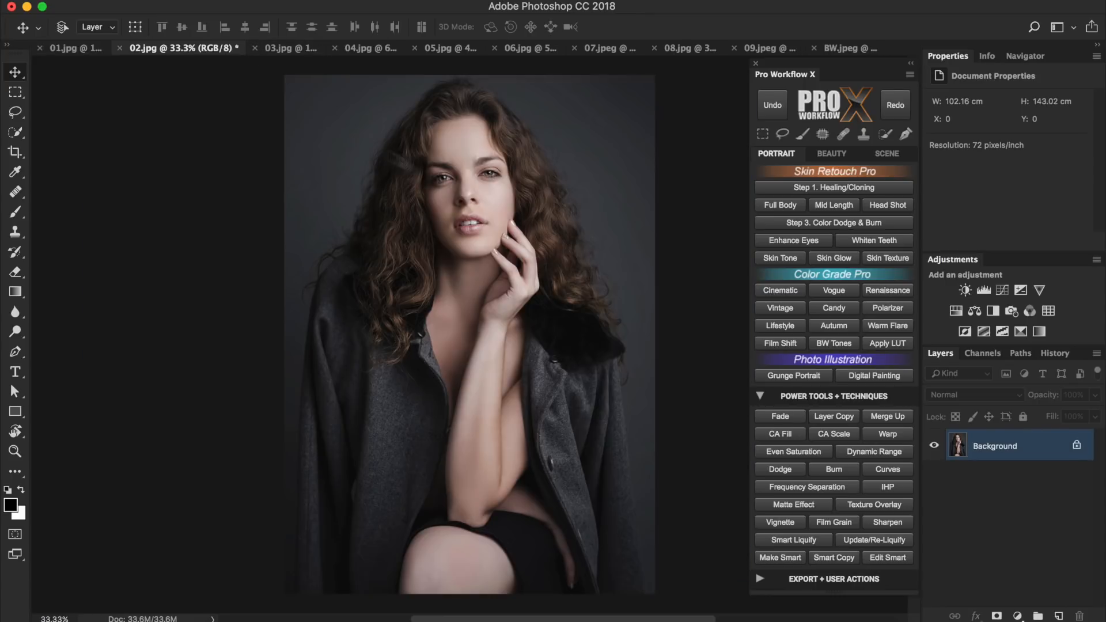
click(852, 295)
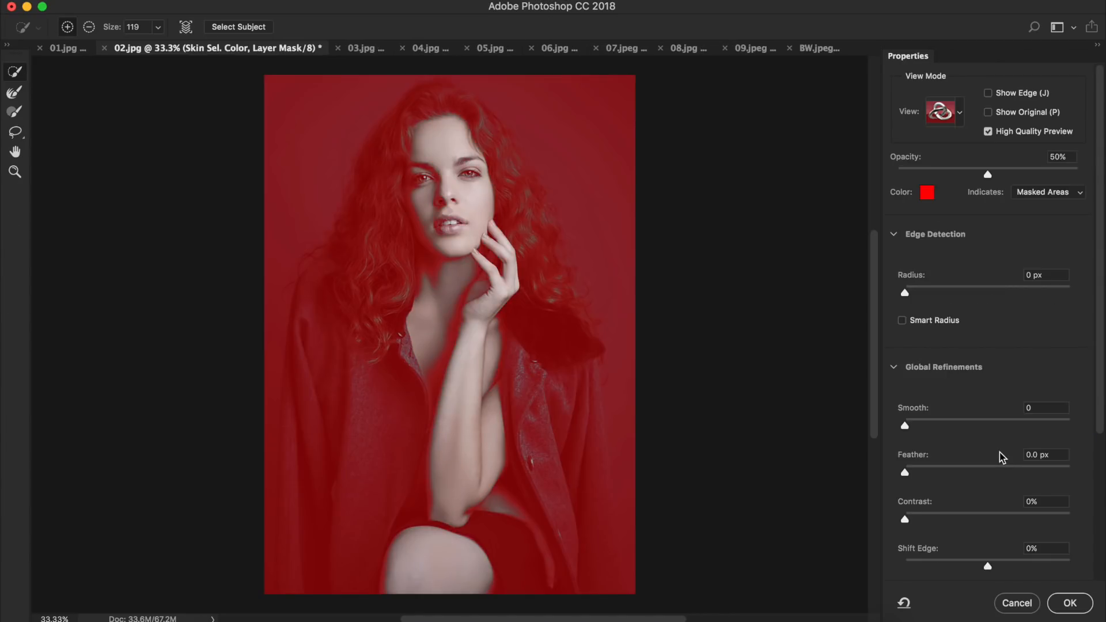
click(1014, 603)
Step: Try adjusting the Cyan Shadows color balance with blue at +32 and the Skin Hue/Sat layer with hue -3
click(974, 529)
drag(1000, 188, 995, 189)
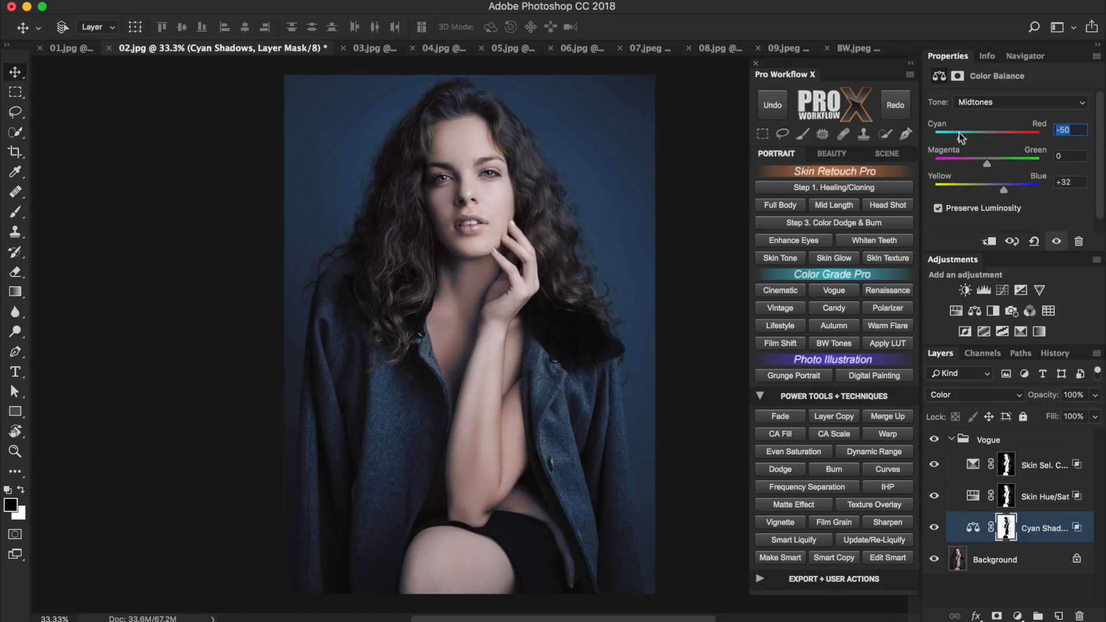
drag(957, 133, 1005, 158)
click(973, 496)
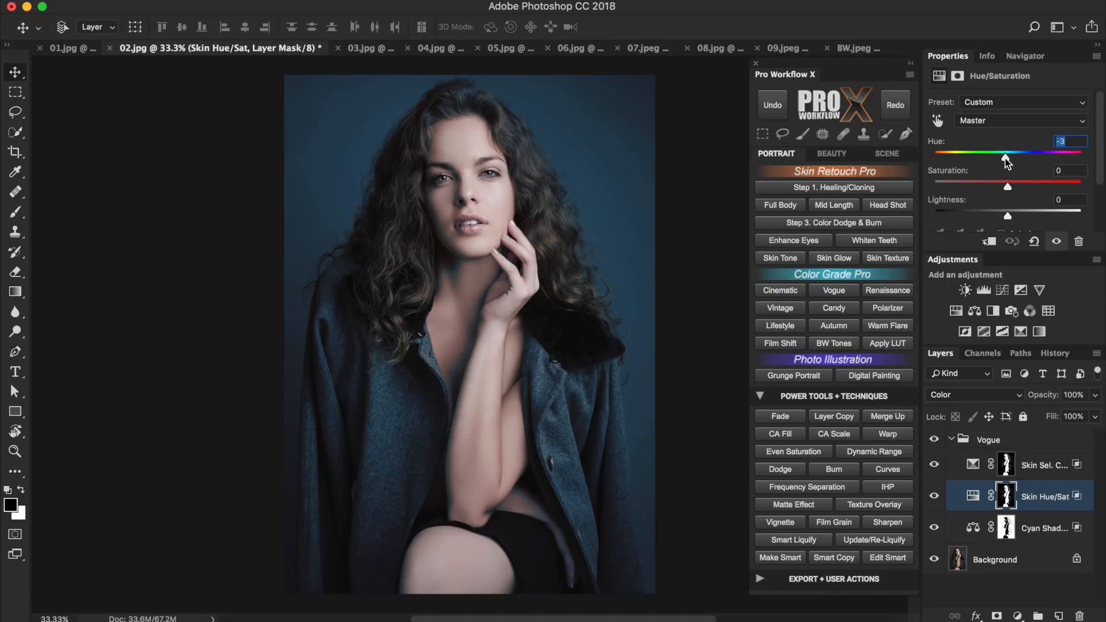
Step: Compare 02.jpg with and without the Vogue group and delete the group
click(952, 439)
click(934, 440)
click(935, 440)
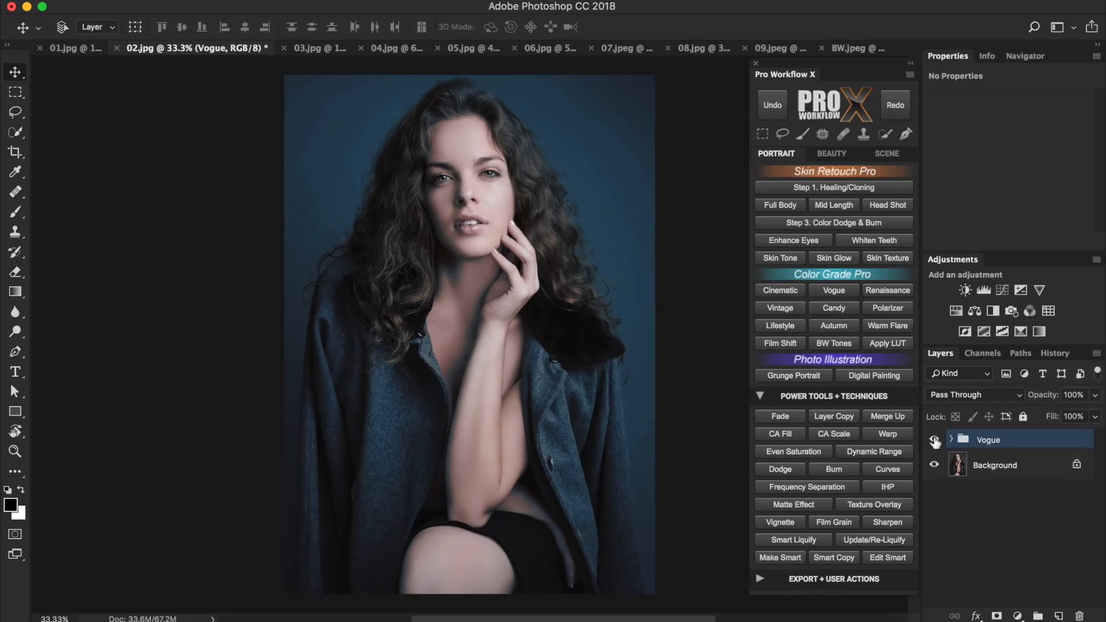
key(Delete)
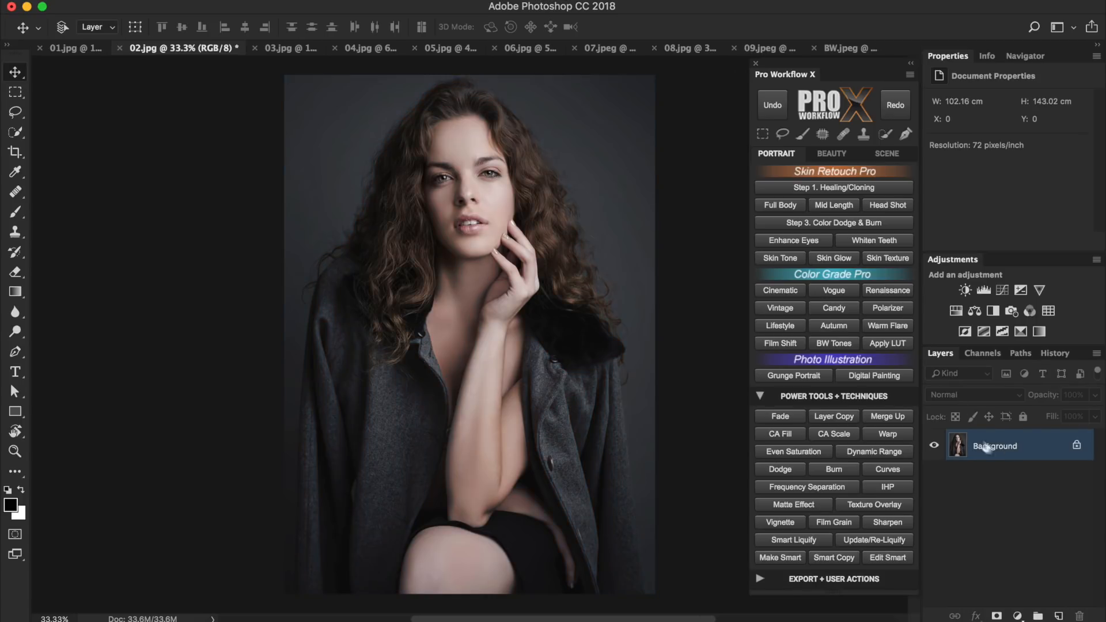
Step: Apply the Renaissance color grade to 02.jpg and look through the layers inside its group
click(903, 295)
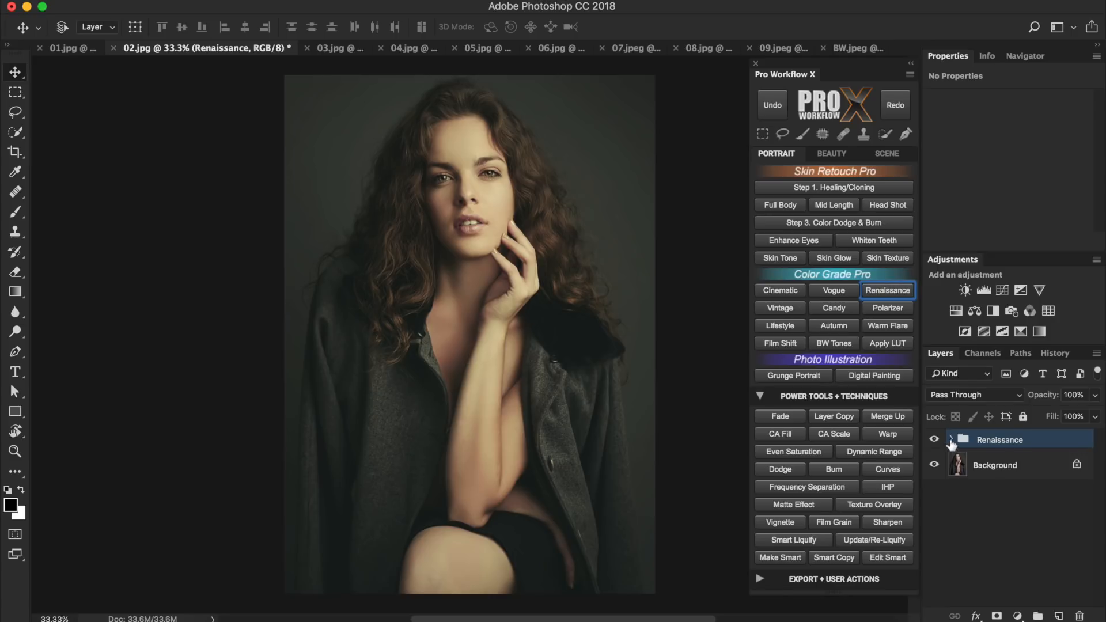
click(951, 440)
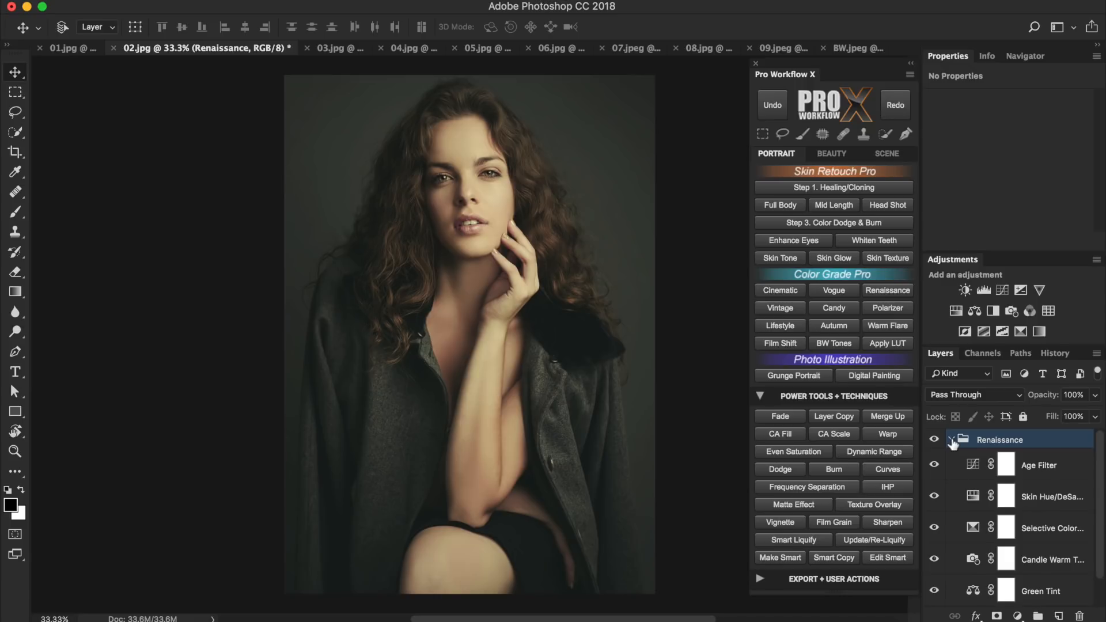
click(951, 441)
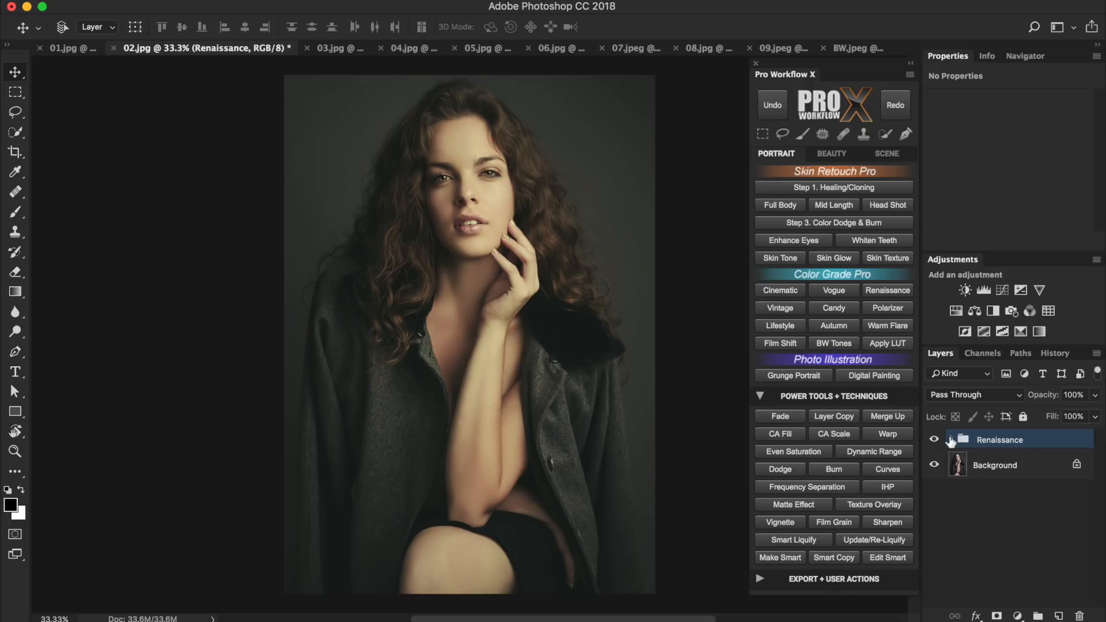
Step: Apply the Renaissance color grade to 03.jpg and hide the Age Filter and Candle Warm layers in its group
click(340, 52)
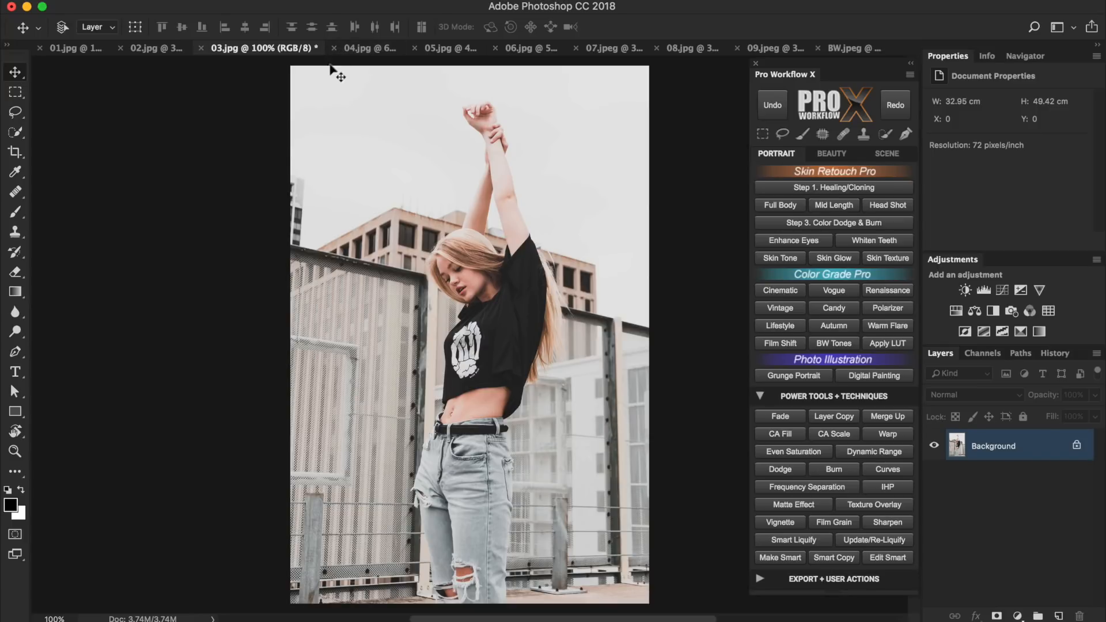
click(890, 291)
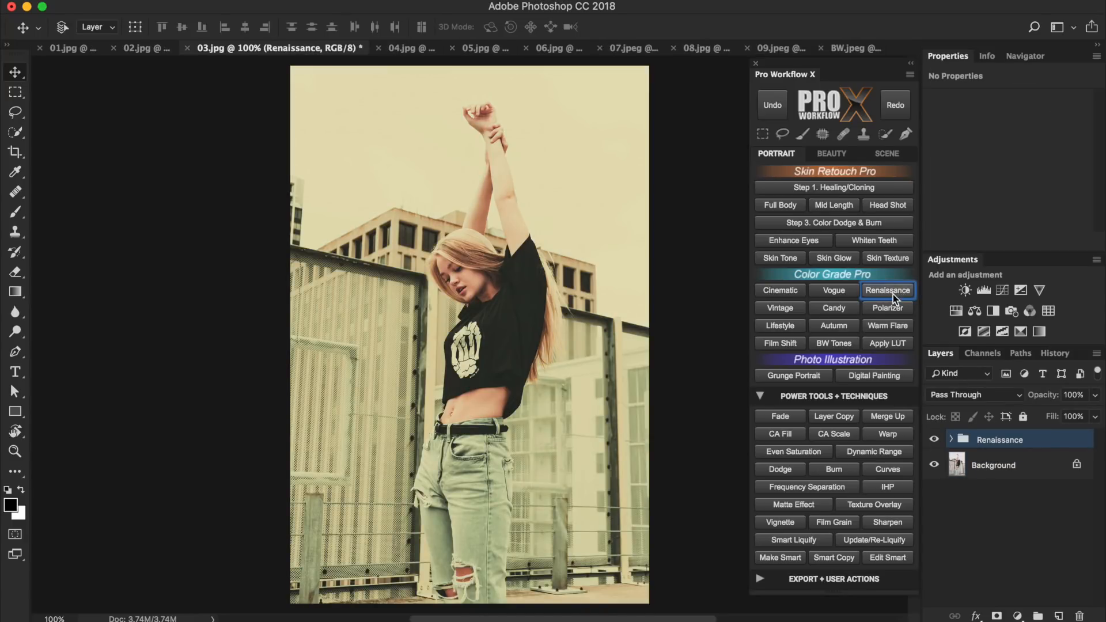
click(951, 440)
click(934, 466)
scroll(936, 501, down, 1)
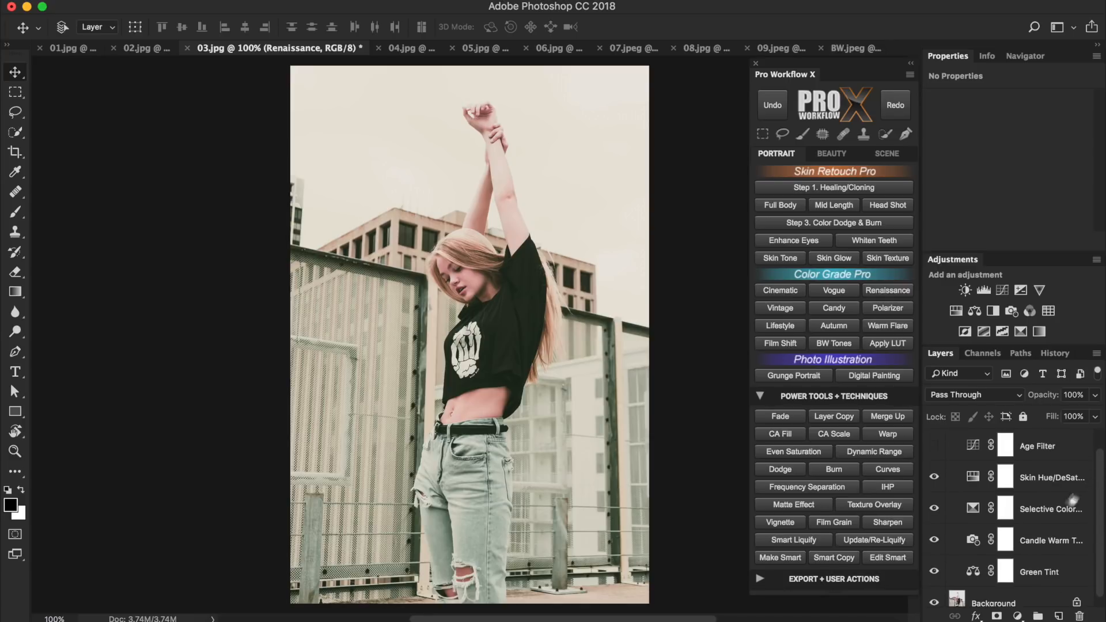
click(933, 541)
Step: Raise the Green Tint layer's opacity slightly and compare 03.jpg with and without the Renaissance group
click(1040, 571)
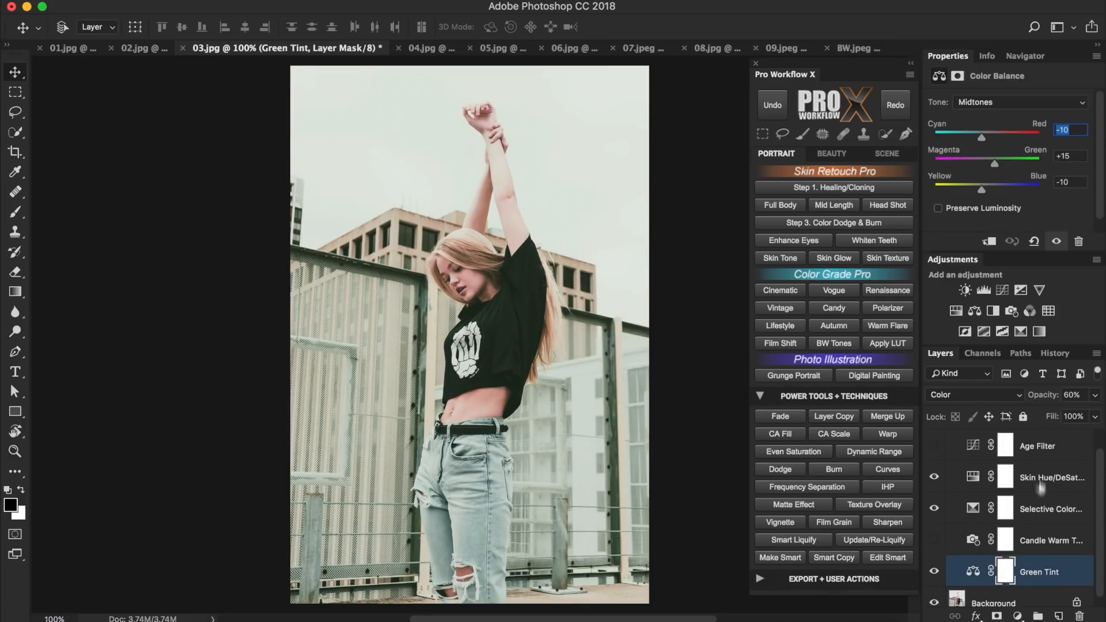
click(1047, 399)
drag(1048, 401, 1053, 400)
drag(1100, 470, 1101, 438)
click(951, 440)
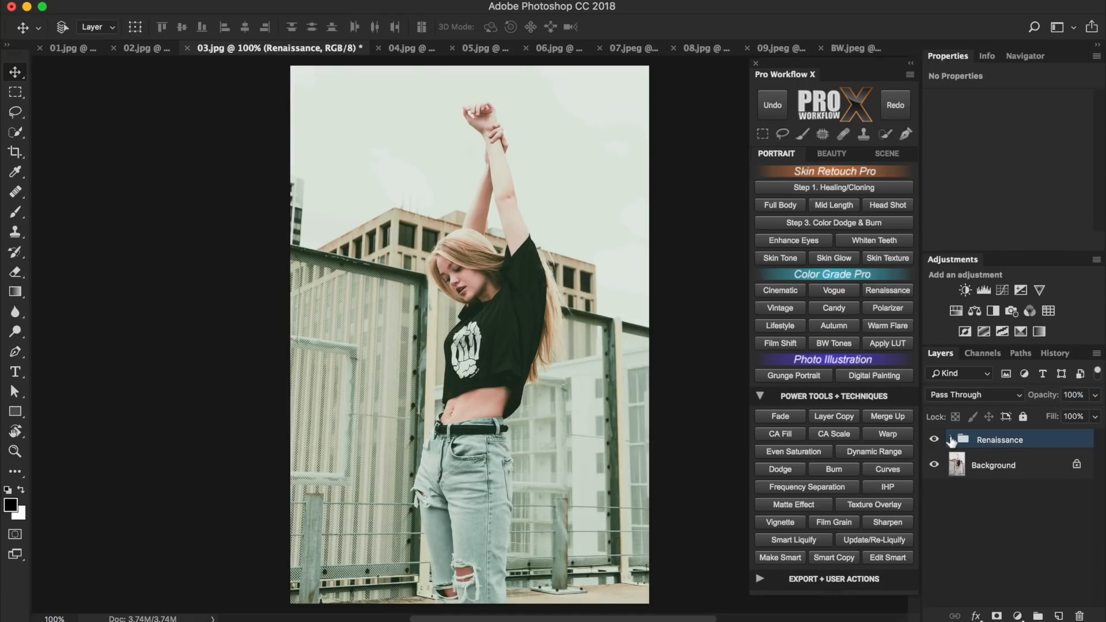
click(934, 440)
Step: Apply the Vintage color grade to 04.jpg and expand its layer group
click(409, 52)
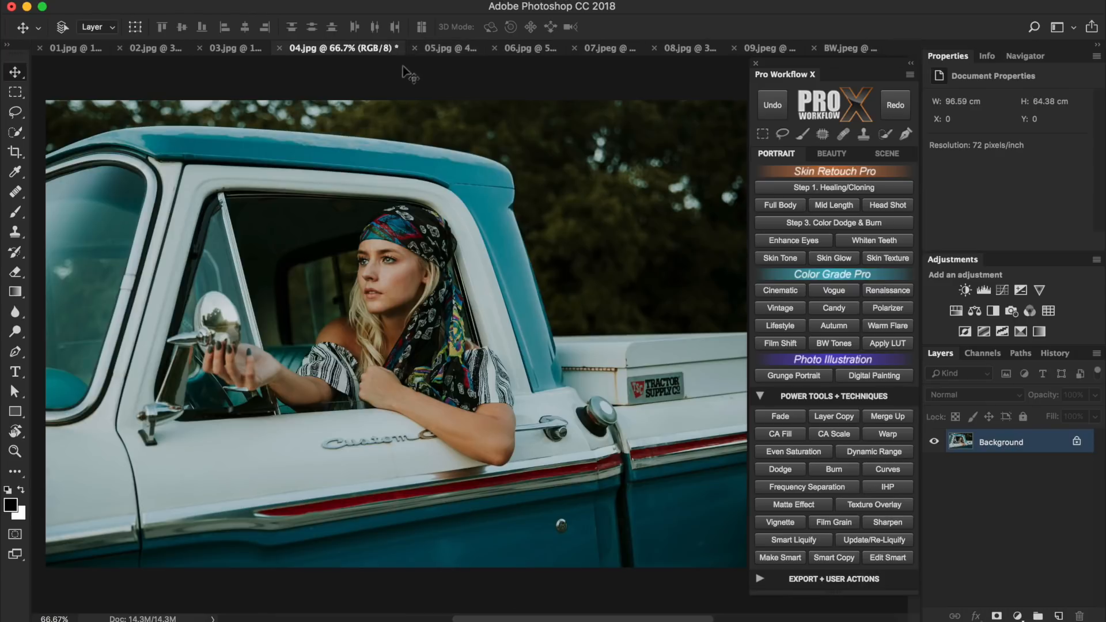
click(797, 310)
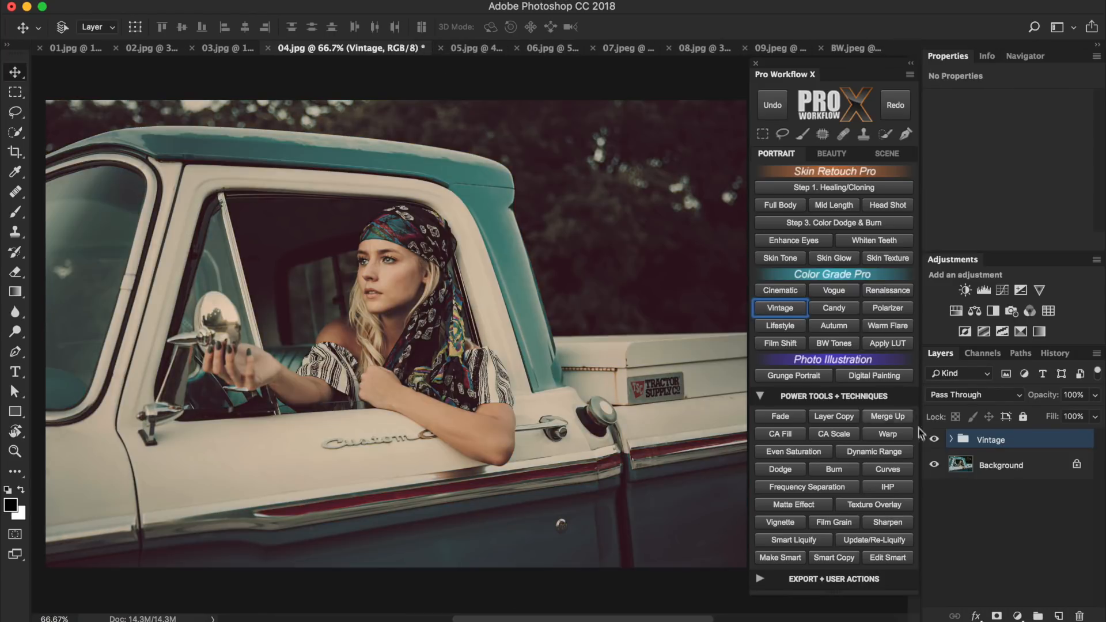
click(951, 440)
Step: Fine-tune the opacity of the red Faded layer and the Cool Haze layer, and compare 04.jpg with and without the Vintage group
click(1045, 484)
drag(1039, 398, 1040, 407)
click(1042, 464)
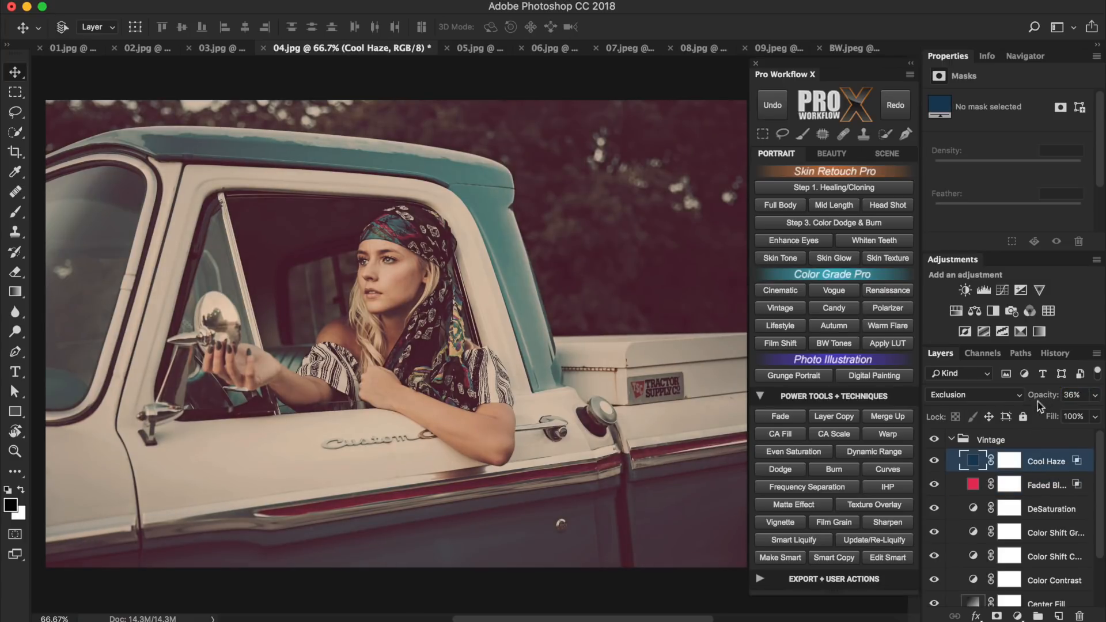
click(950, 439)
click(935, 440)
click(934, 440)
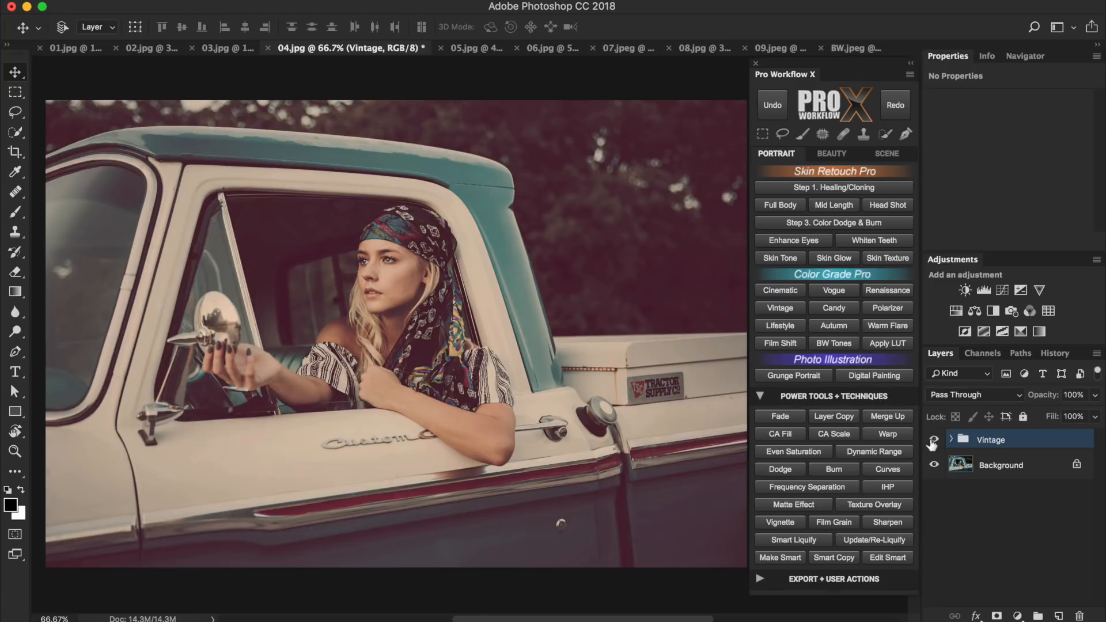
Step: Apply the Candy color grade to 05.jpg and continue to transforming its Rainbow layer
click(461, 49)
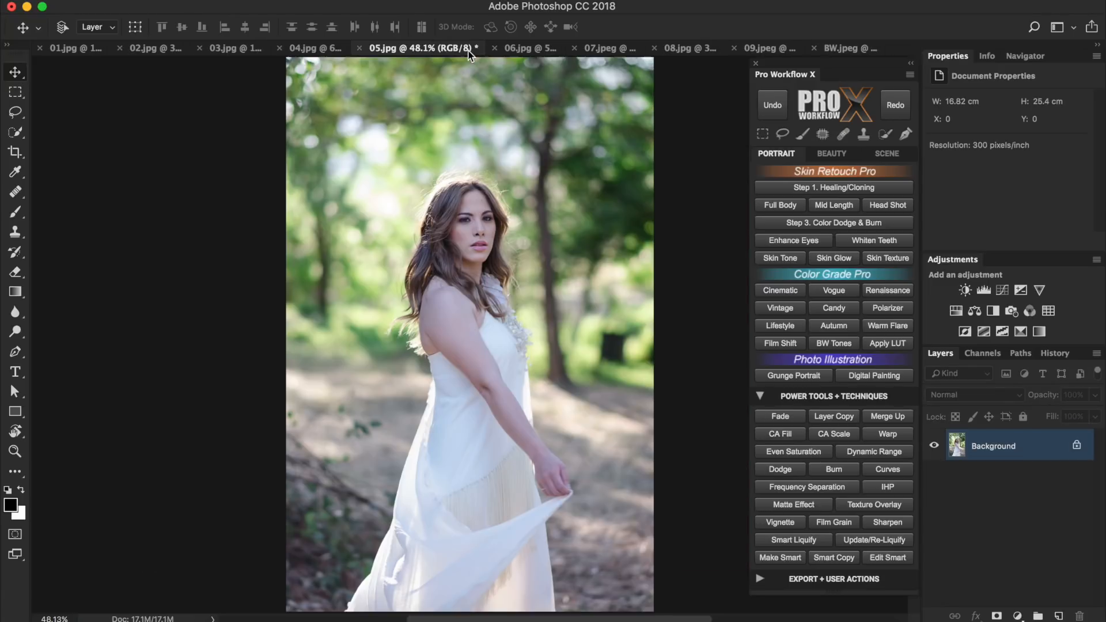
click(818, 308)
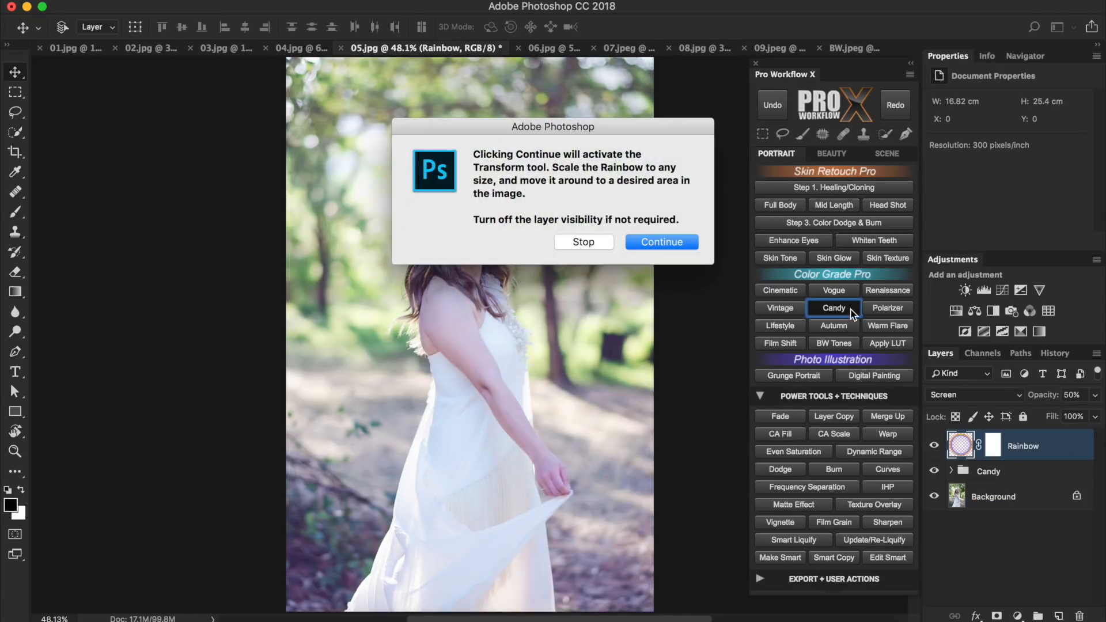
click(668, 242)
Step: Move and scale the Rainbow layer to about 46 × 44 cm so its arc crosses the photo's right edge, and compare with it hidden
drag(522, 429, 449, 392)
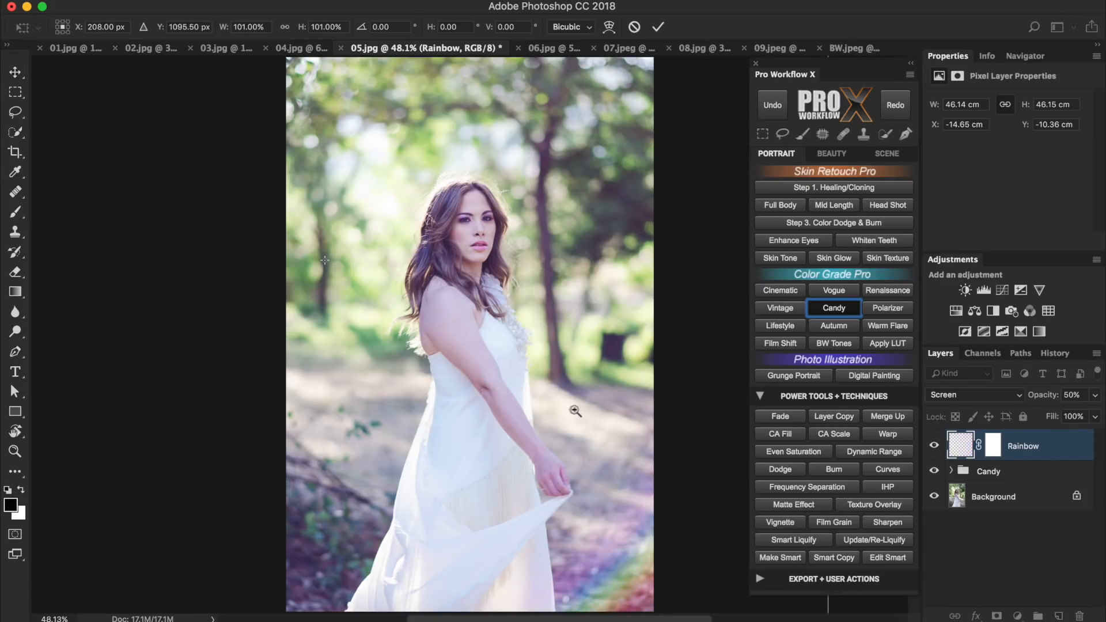
scroll(580, 424, down, 3)
drag(580, 427, 547, 437)
drag(141, 66, 140, 106)
mouse_move(581, 407)
mouse_down()
mouse_move(599, 407)
mouse_move(597, 417)
mouse_up()
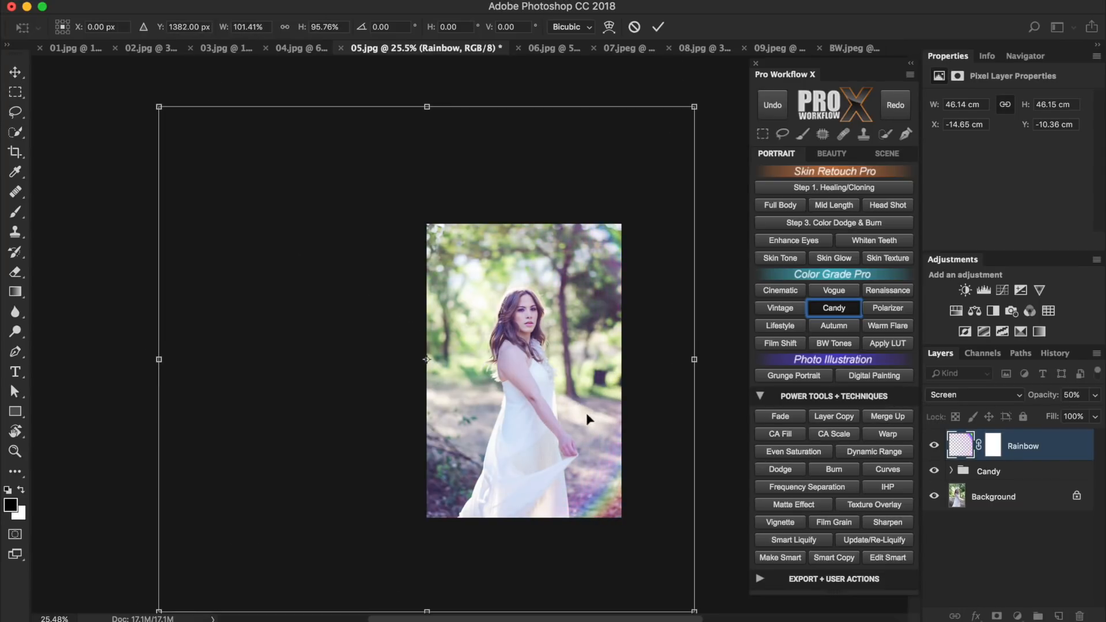
key(Return)
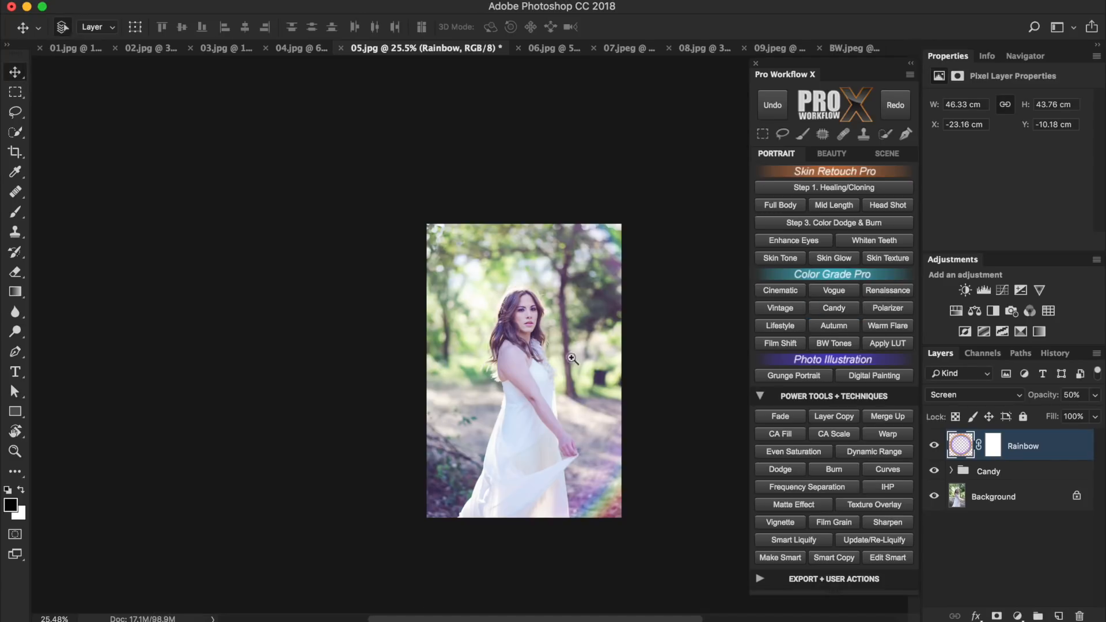
scroll(584, 363, up, 2)
scroll(618, 376, up, 2)
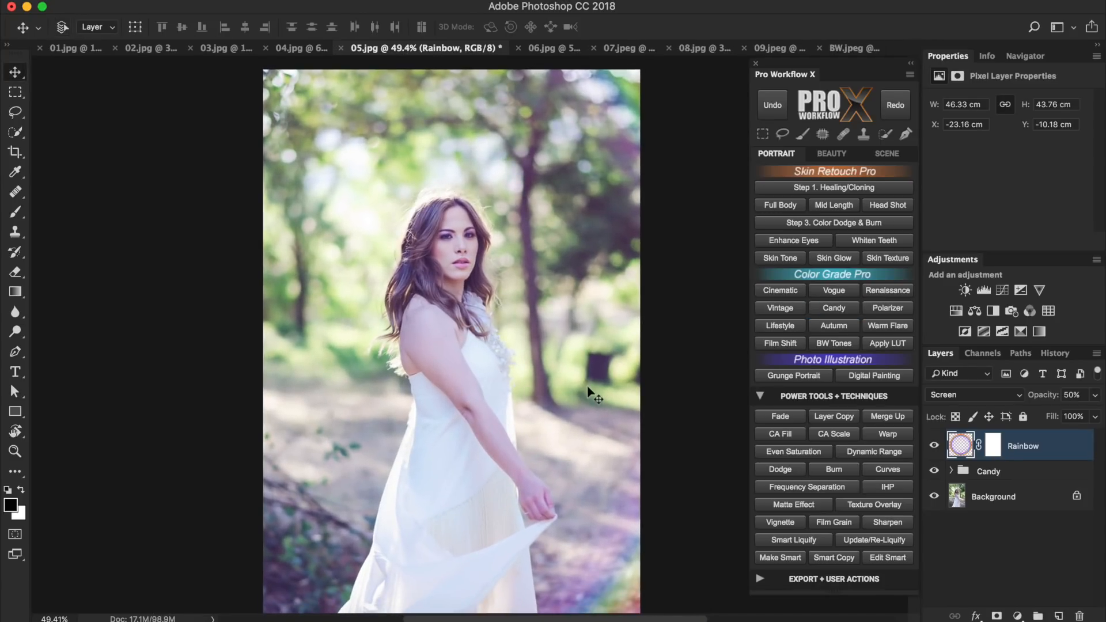
click(934, 446)
click(933, 447)
Step: Apply Warm Flare to 05.jpg and scale its Light Flare to about 17 × 21 cm over the photo's upper-left area
click(905, 325)
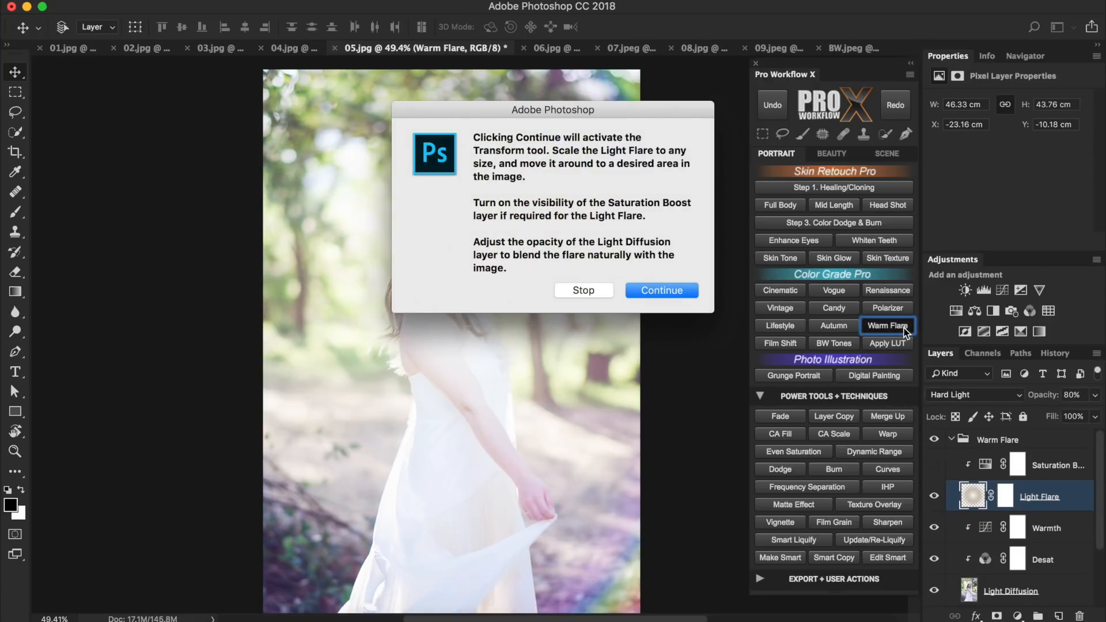
click(692, 296)
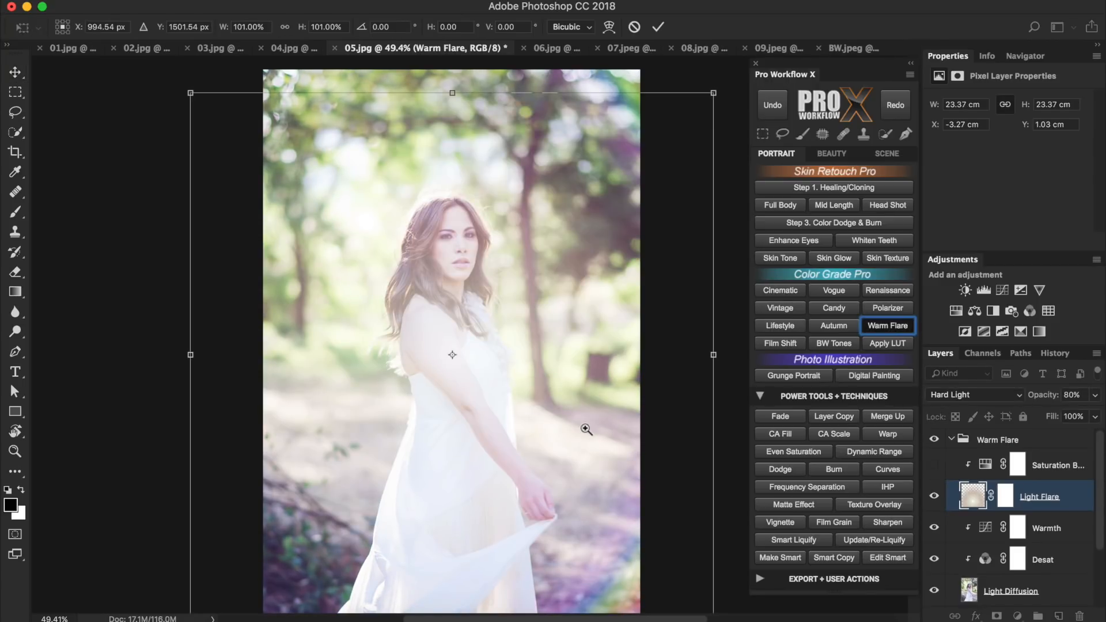
drag(547, 424, 410, 331)
drag(526, 141, 490, 230)
drag(400, 328, 478, 333)
key(Return)
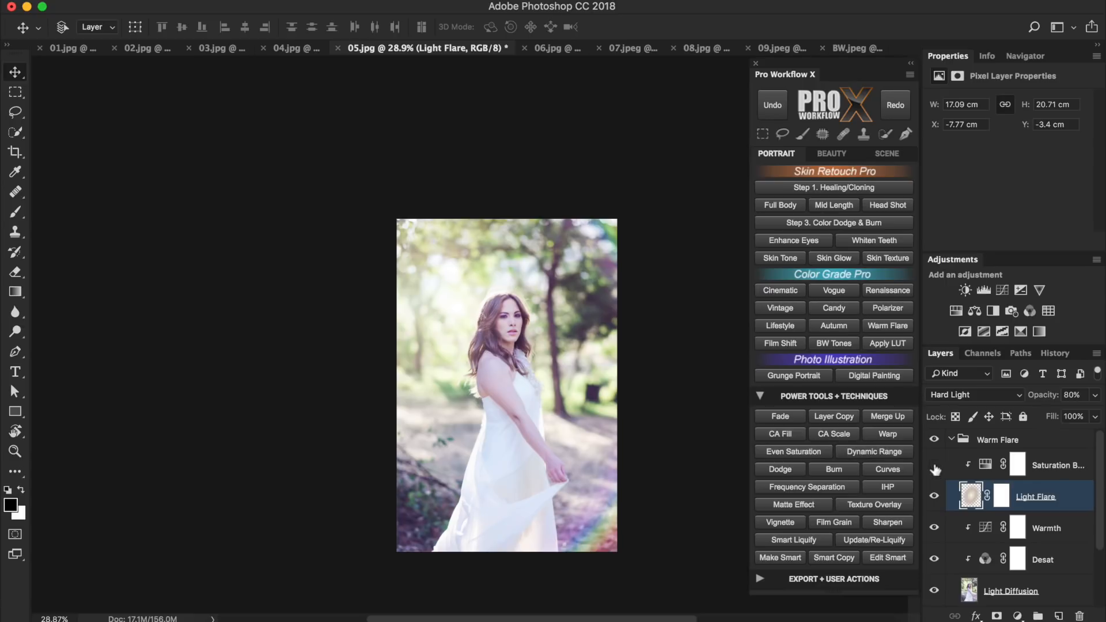
Step: Show the Warm Flare group's Saturation Boost layer, set Light Diffusion opacity to 18%, and compare 05.jpg with and without the group
click(932, 466)
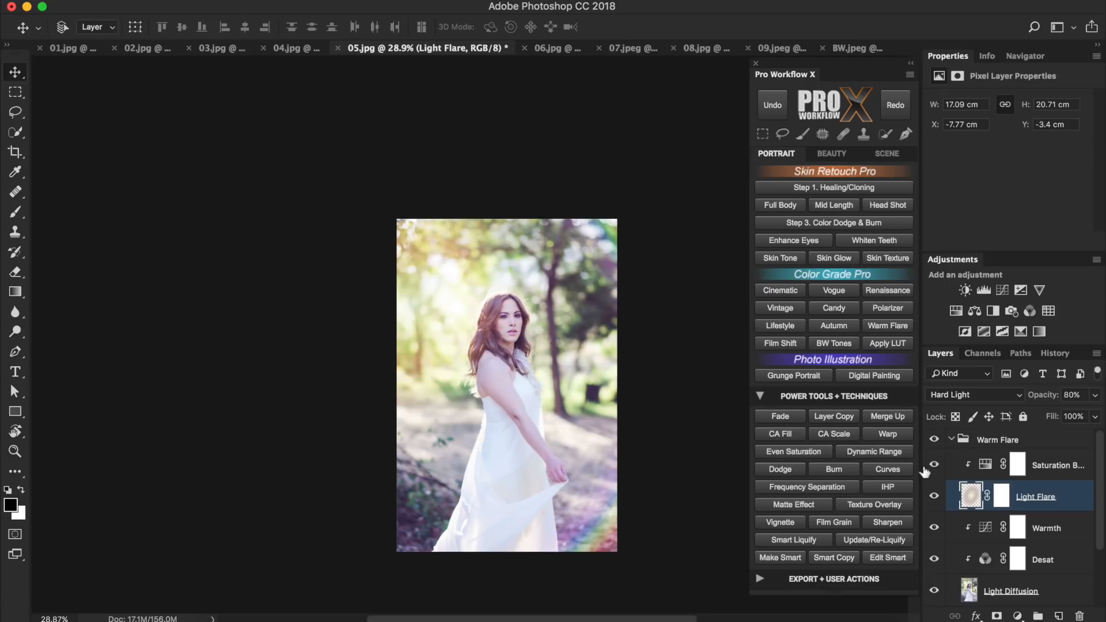
click(1057, 589)
drag(1042, 399, 1008, 403)
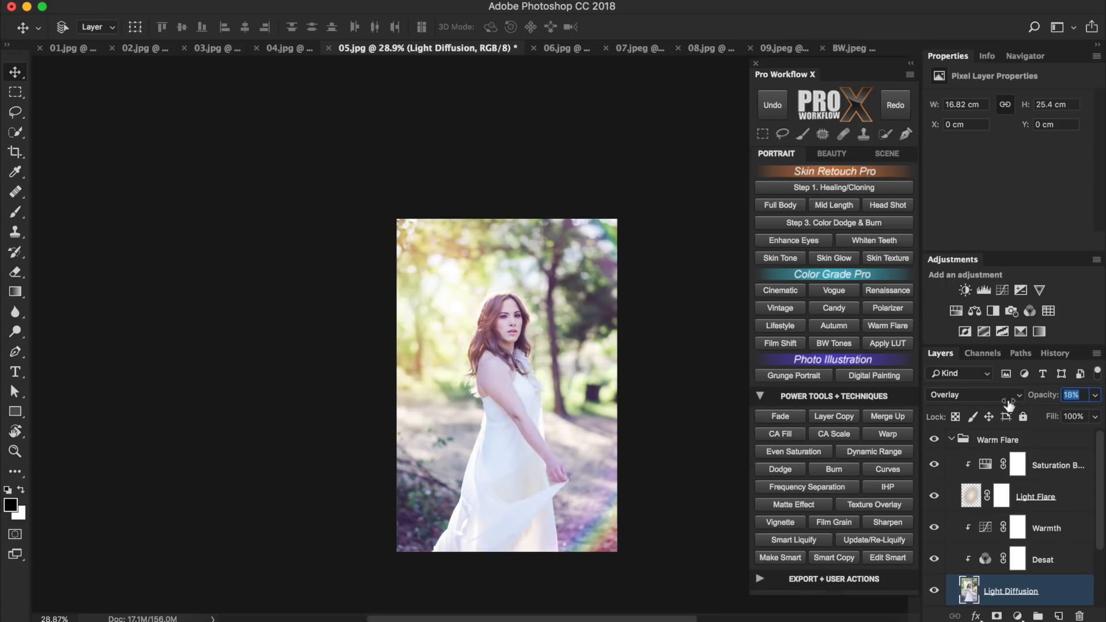
click(951, 440)
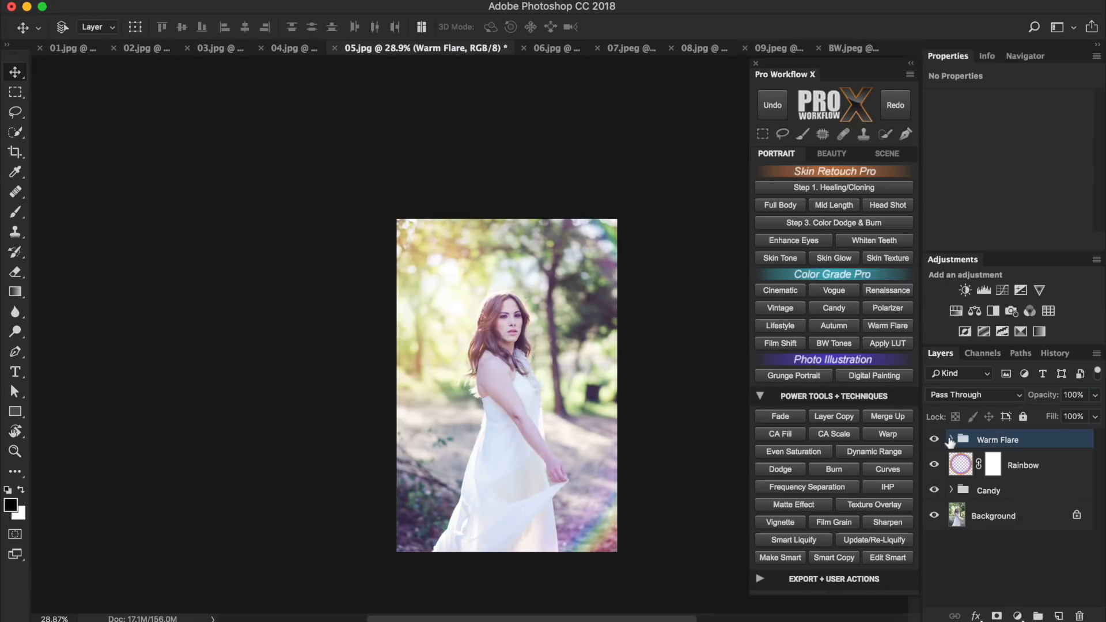
click(934, 440)
click(934, 440)
Step: Apply the Polarizer color grade to 06.jpg and expand its layer group
click(561, 48)
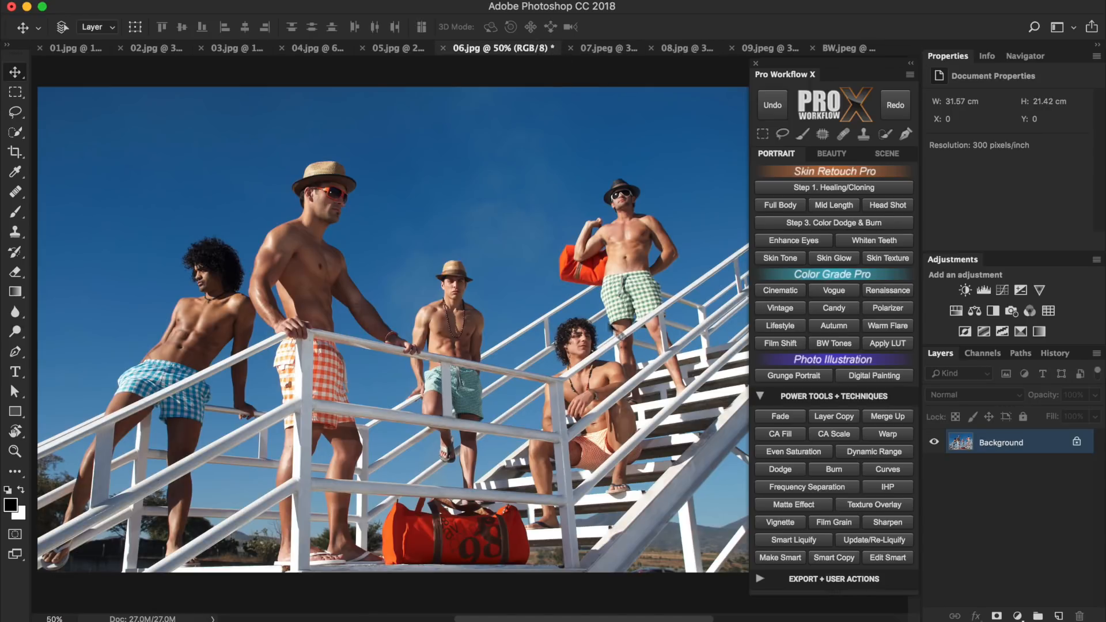
click(905, 309)
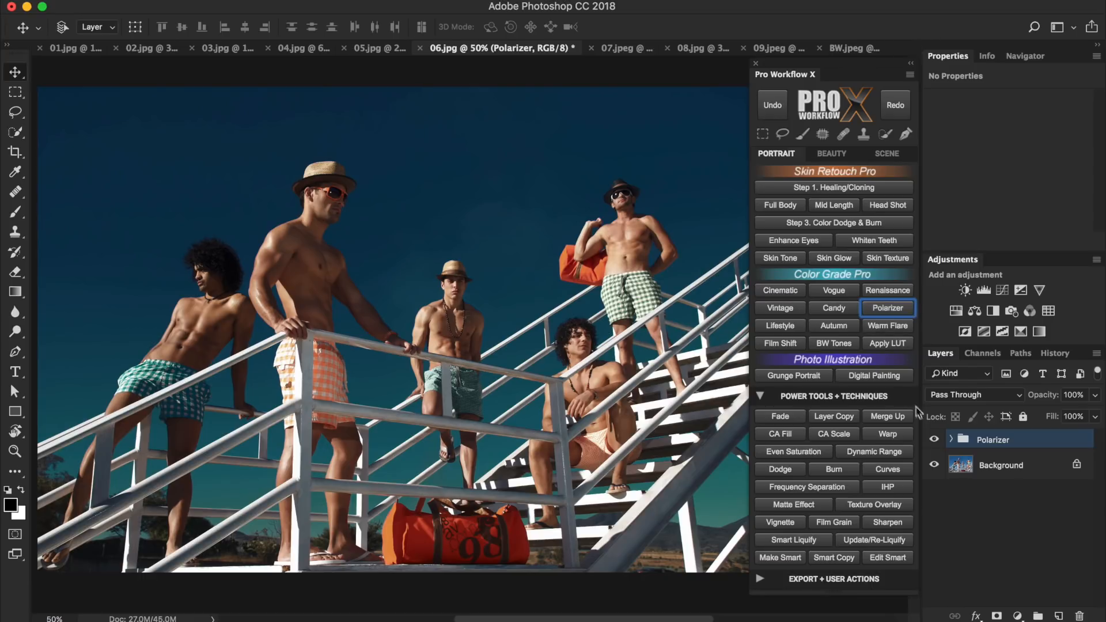
click(951, 439)
Step: Set the Warm Skin Tone layer's opacity to 50%, raise the Teal Sky opacity, and compare 06.jpg with and without the Polarizer group
click(1069, 462)
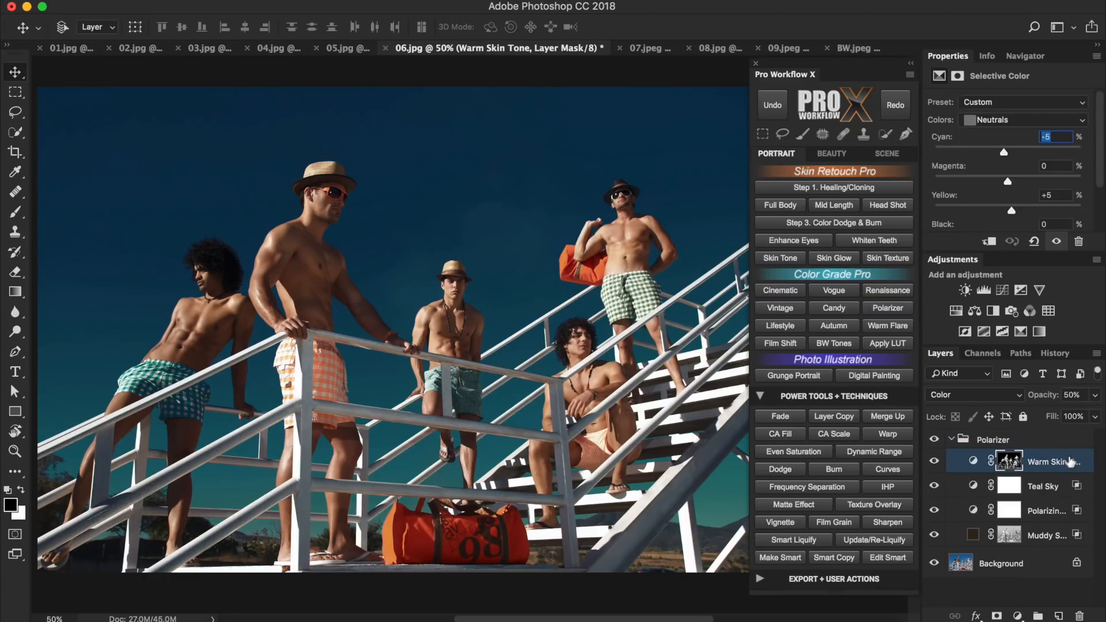
click(1040, 398)
text(50)
click(976, 487)
mouse_move(1043, 396)
mouse_down()
mouse_move(1014, 398)
mouse_move(1055, 396)
mouse_up()
click(951, 439)
click(935, 441)
click(936, 440)
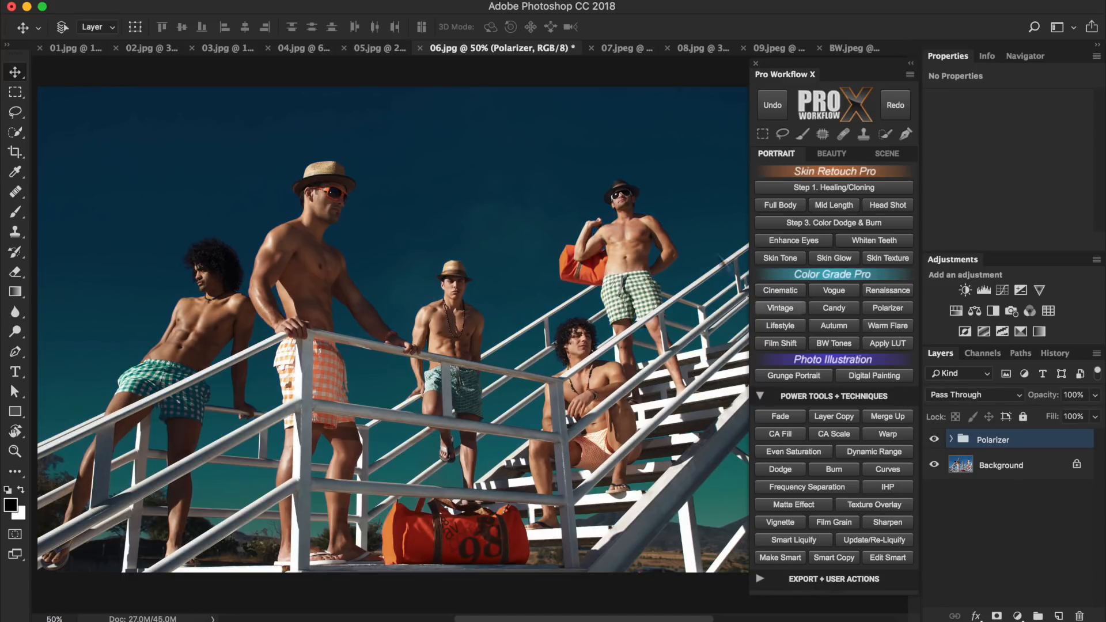
Step: Apply the Lifestyle color grade to 07.jpeg, set its group opacity to 48%, and compare with the group hidden
click(621, 49)
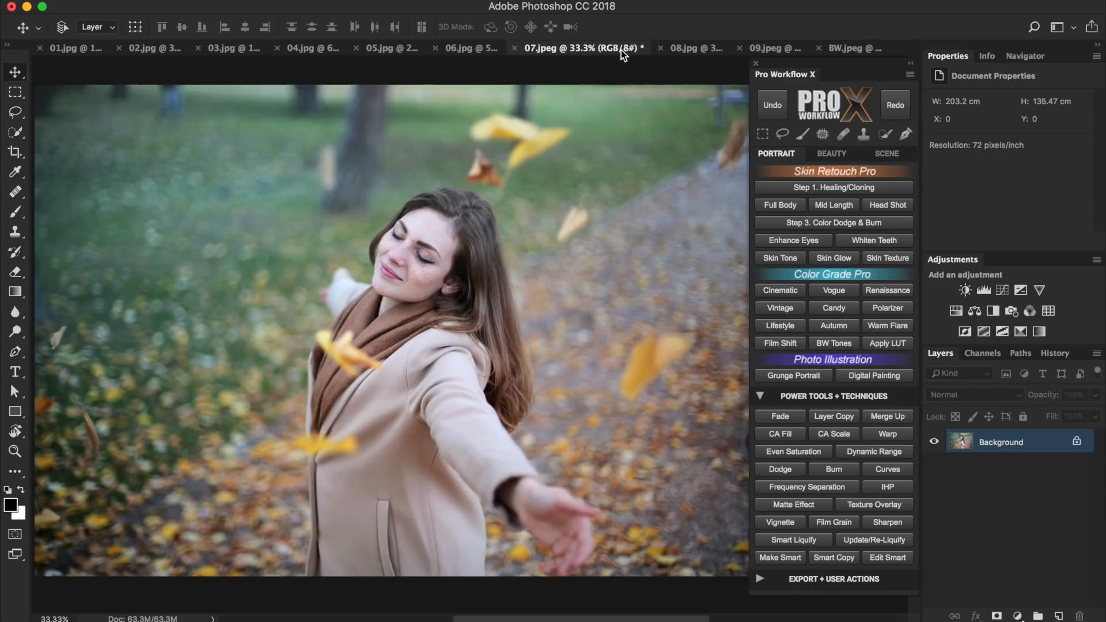
click(797, 324)
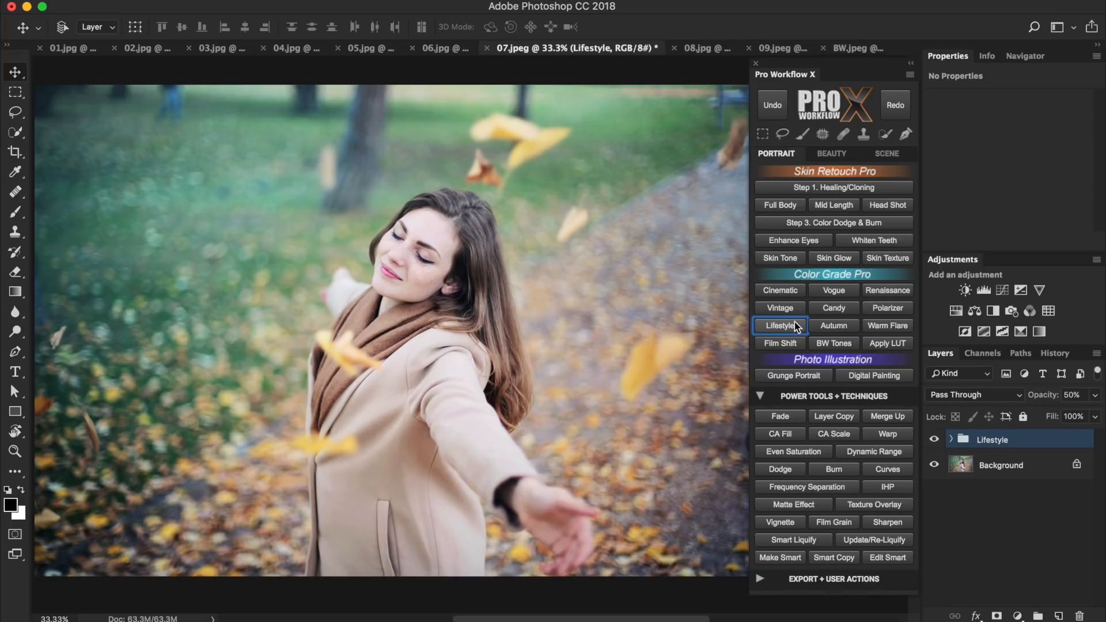
mouse_move(1049, 397)
mouse_down()
mouse_move(1022, 403)
mouse_move(1046, 397)
mouse_move(1038, 403)
mouse_up()
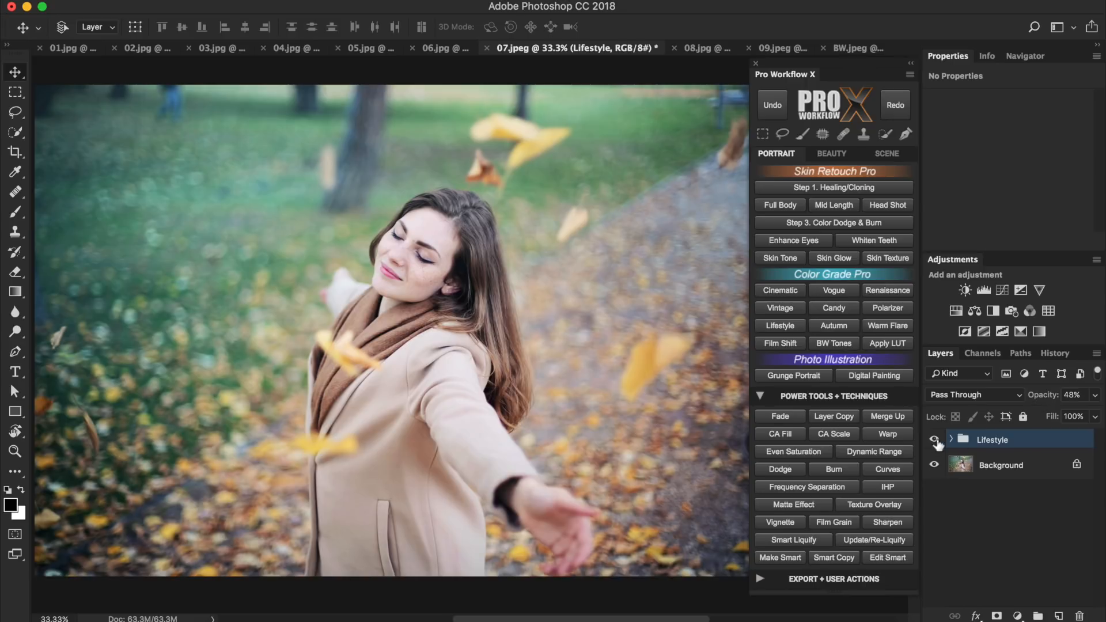
click(934, 440)
click(934, 440)
Step: Apply the Autumn color grade to 07.jpeg and 08.jpg, comparing 08.jpg with and without its Autumn group
click(852, 325)
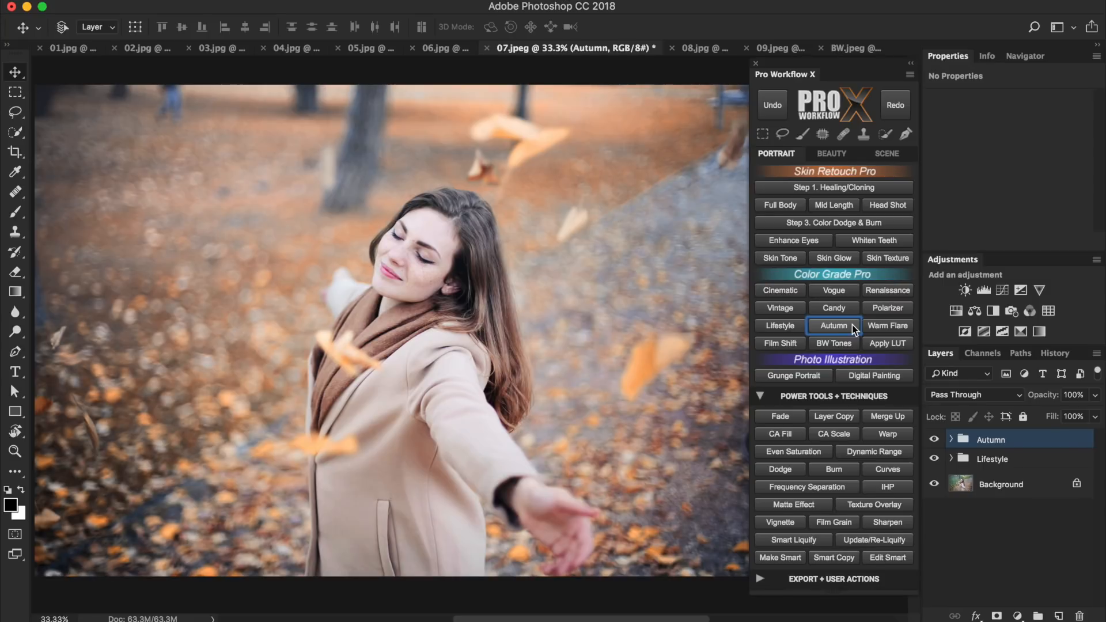
click(698, 48)
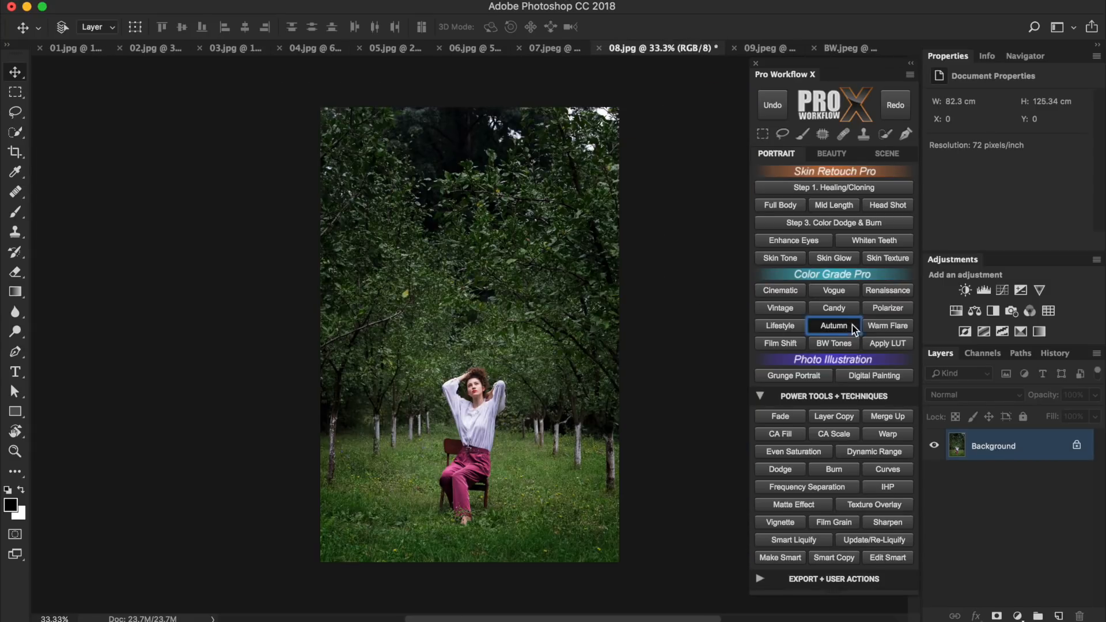
click(834, 326)
click(934, 441)
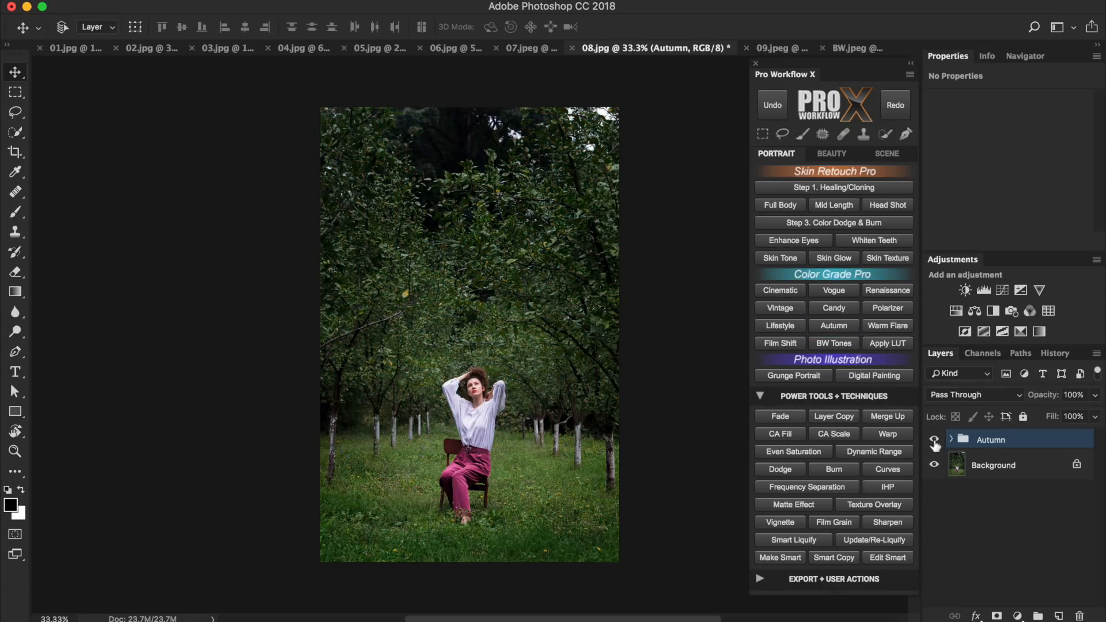
click(933, 440)
Step: Apply the Film Shift color grade to 09.jpeg, set its group opacity to 45%, and compare with the group hidden
click(780, 48)
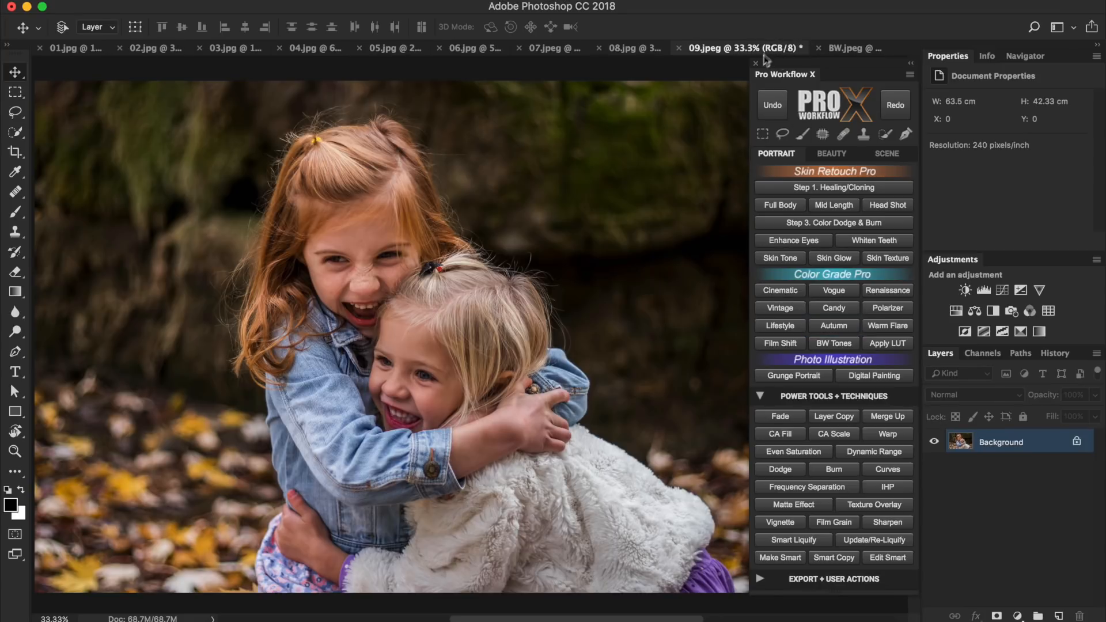
click(798, 343)
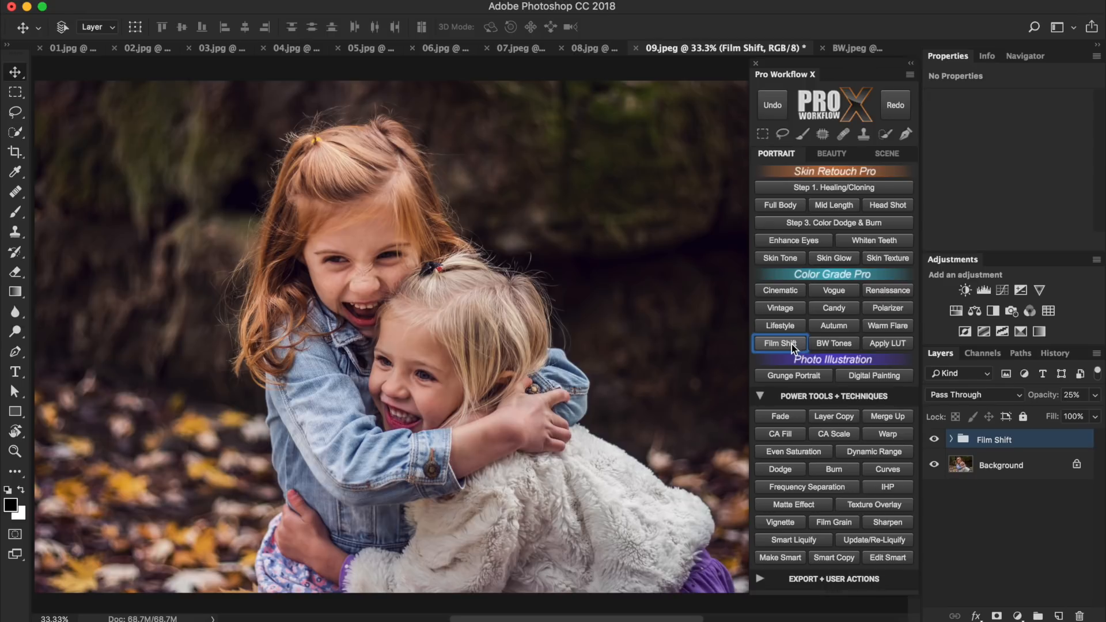
mouse_move(1040, 396)
mouse_down()
mouse_move(1066, 398)
mouse_move(1027, 402)
mouse_up()
text(77)
key(Return)
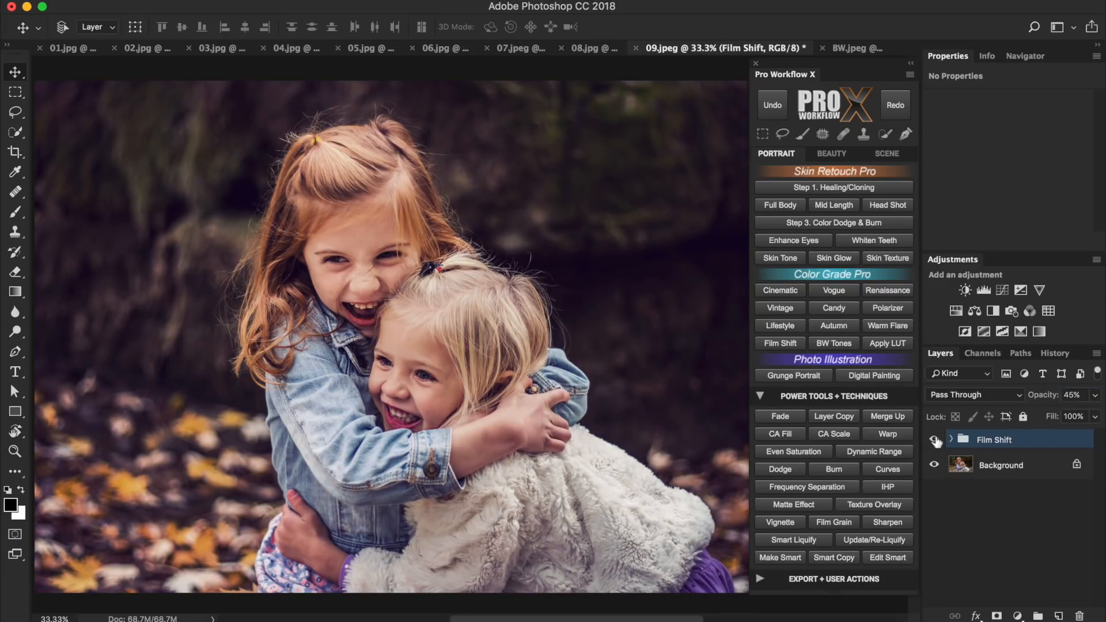
click(935, 441)
click(935, 441)
Step: Apply the BW Tones color grade to BW.jpeg, expand its group, and select the BW Details Base layer
click(844, 51)
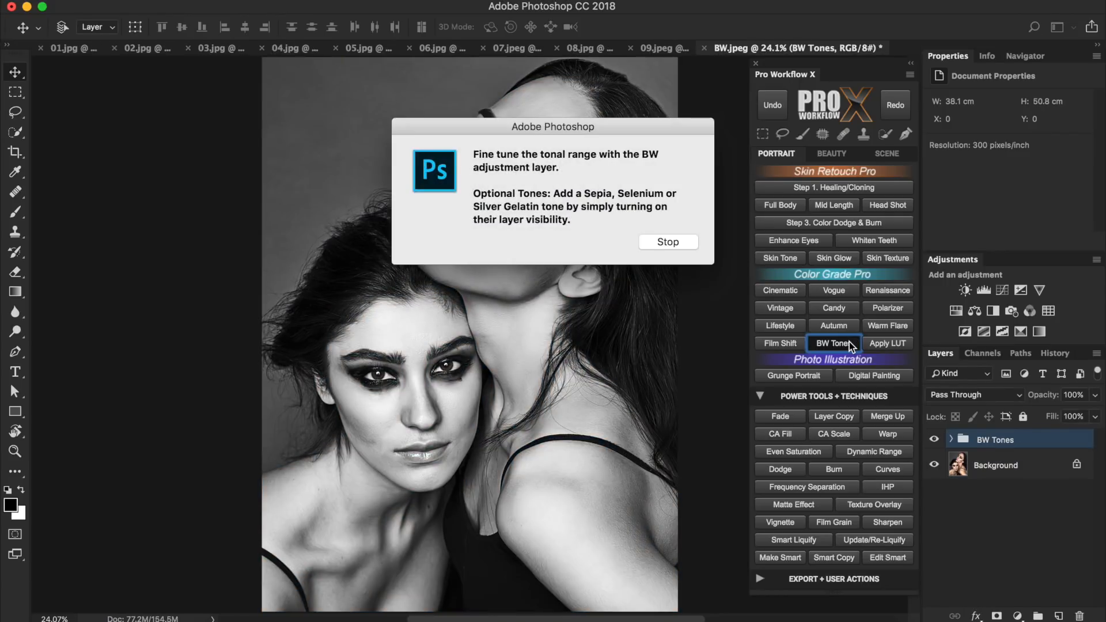
click(683, 249)
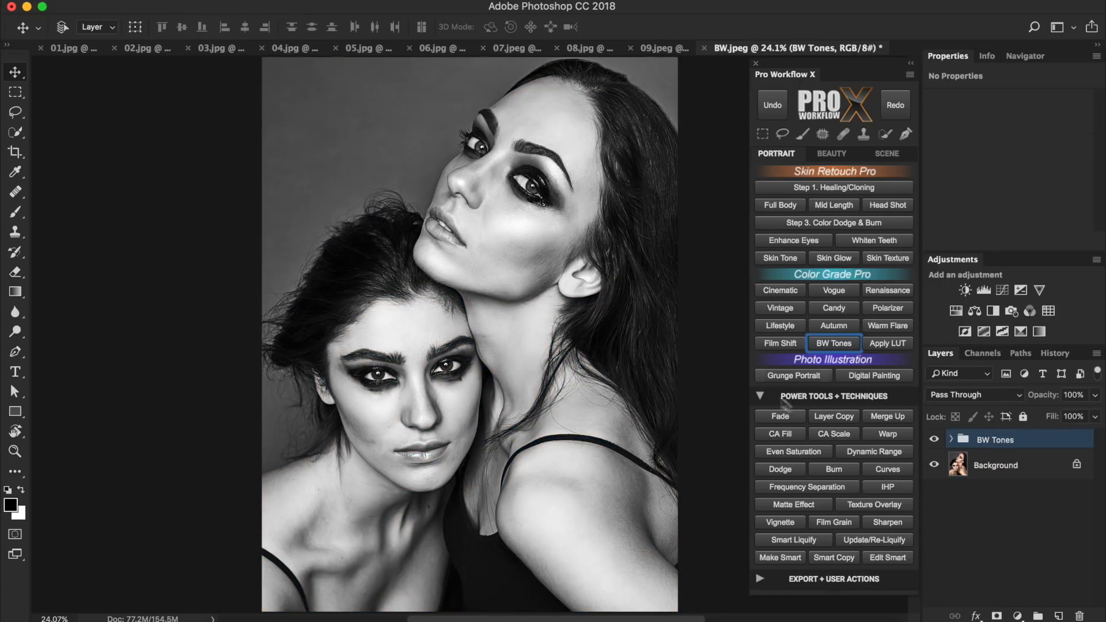
click(951, 440)
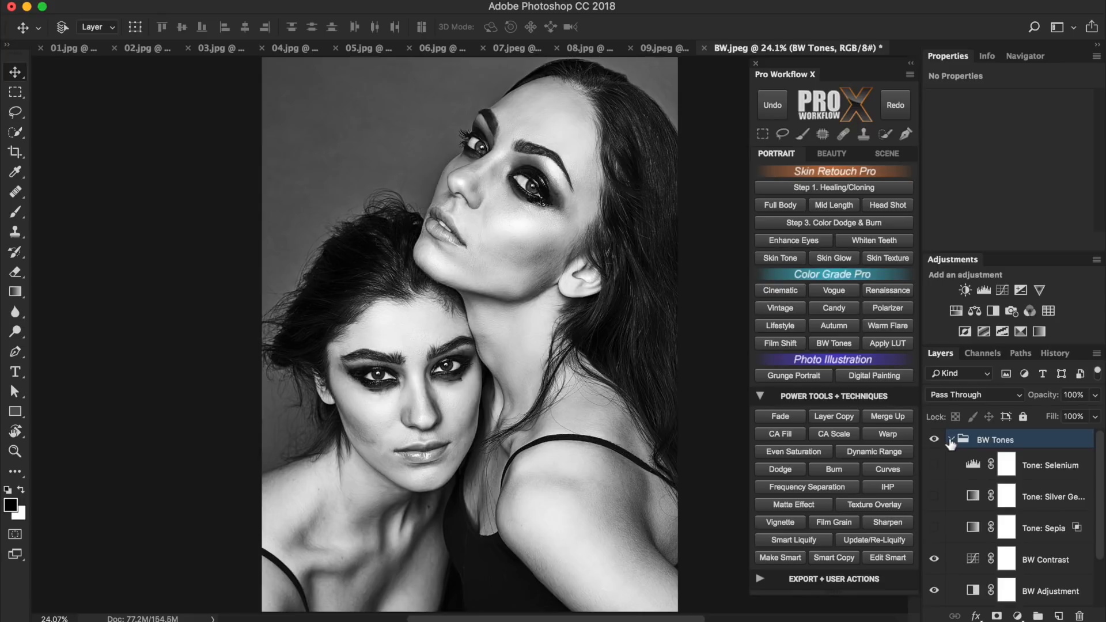
scroll(1101, 492, down, 2)
click(1061, 584)
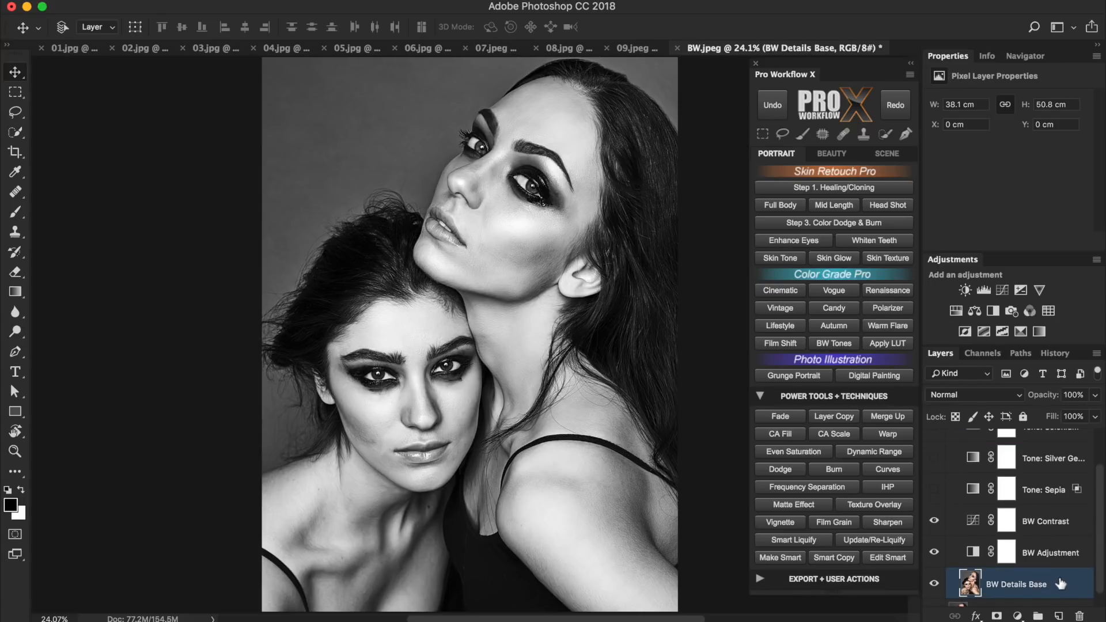
Step: Set the BW Adjustment layer's Reds to 11 and the BW Contrast layer's opacity to 37%
click(973, 552)
drag(1004, 156, 1006, 191)
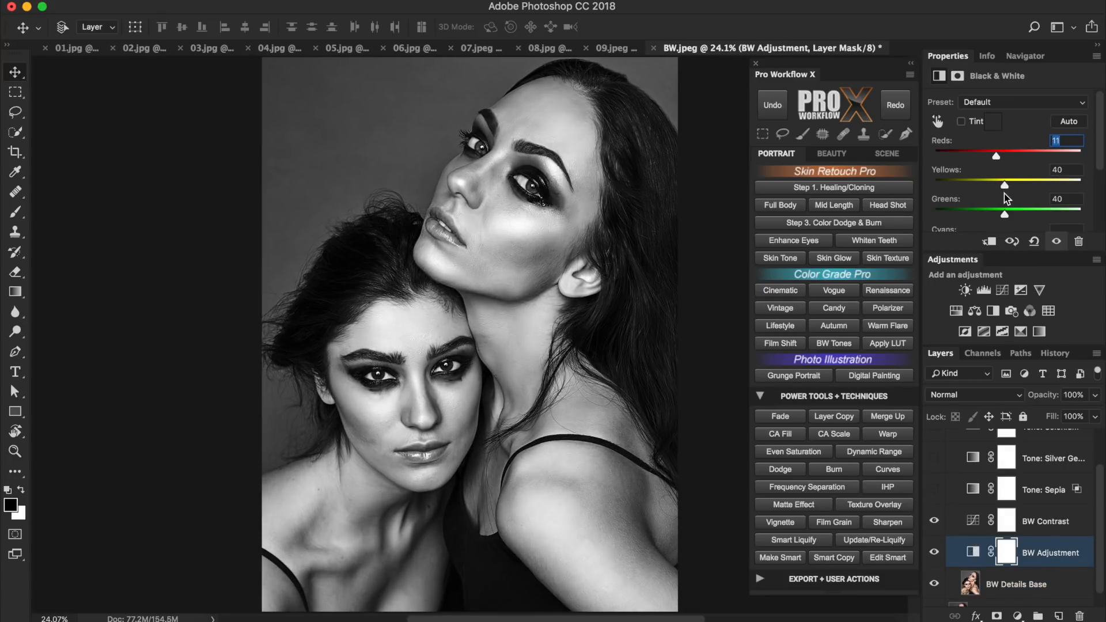
click(973, 521)
mouse_move(1045, 397)
mouse_down()
mouse_move(1014, 403)
mouse_move(1032, 406)
mouse_up()
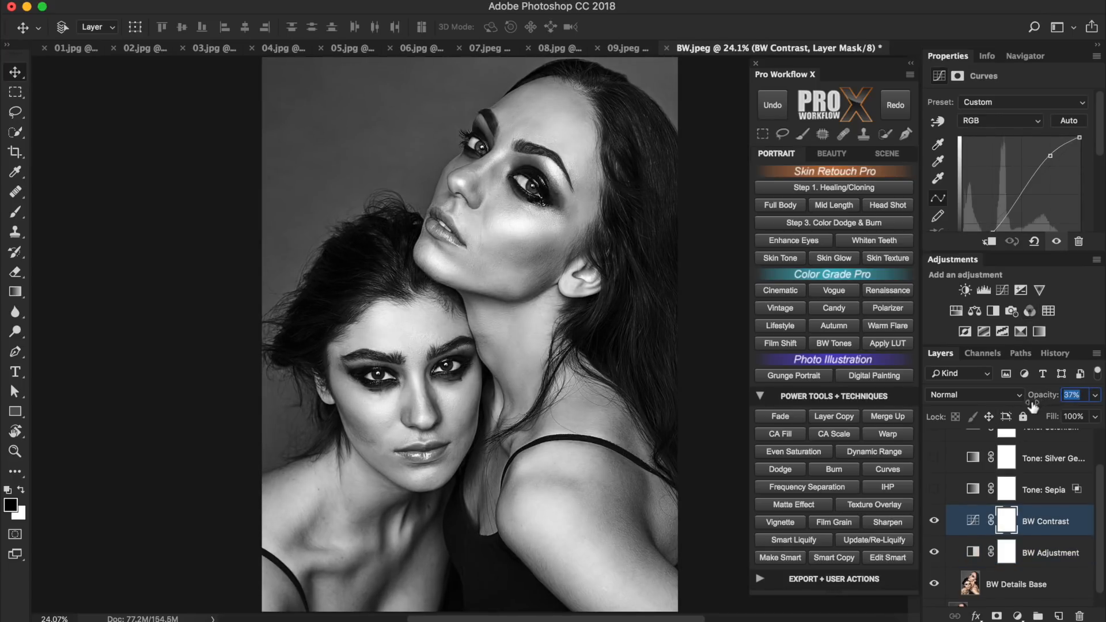
Step: Preview the Sepia and Selenium tones one at a time in the BW Tones group, and turn on Silver Gelatin instead
click(1029, 493)
drag(1097, 482, 1093, 452)
click(934, 528)
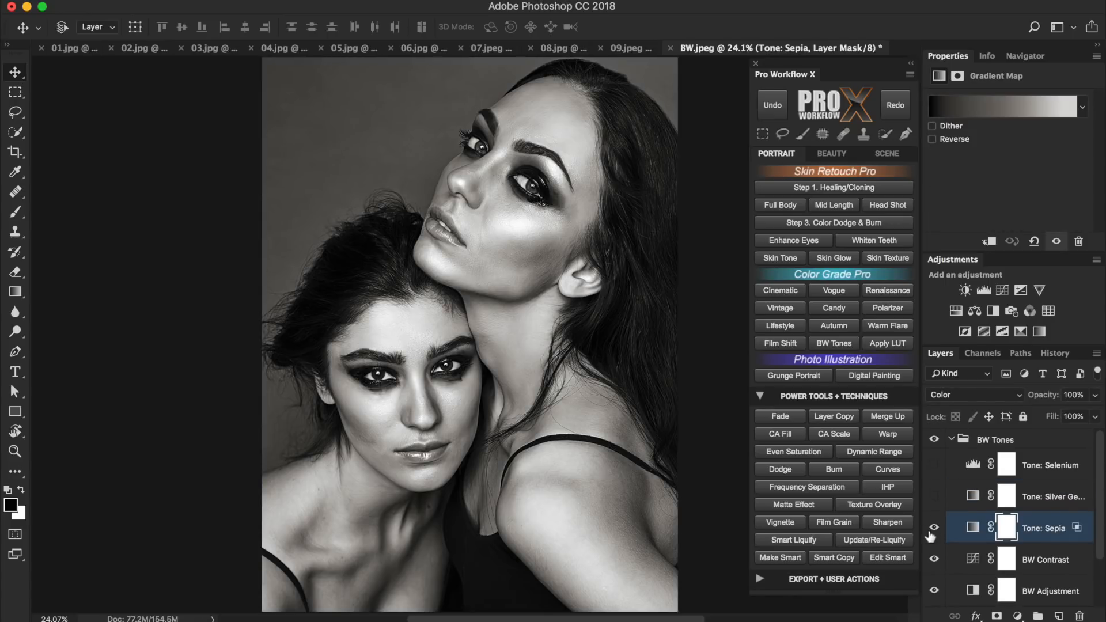
click(933, 528)
click(944, 466)
click(935, 466)
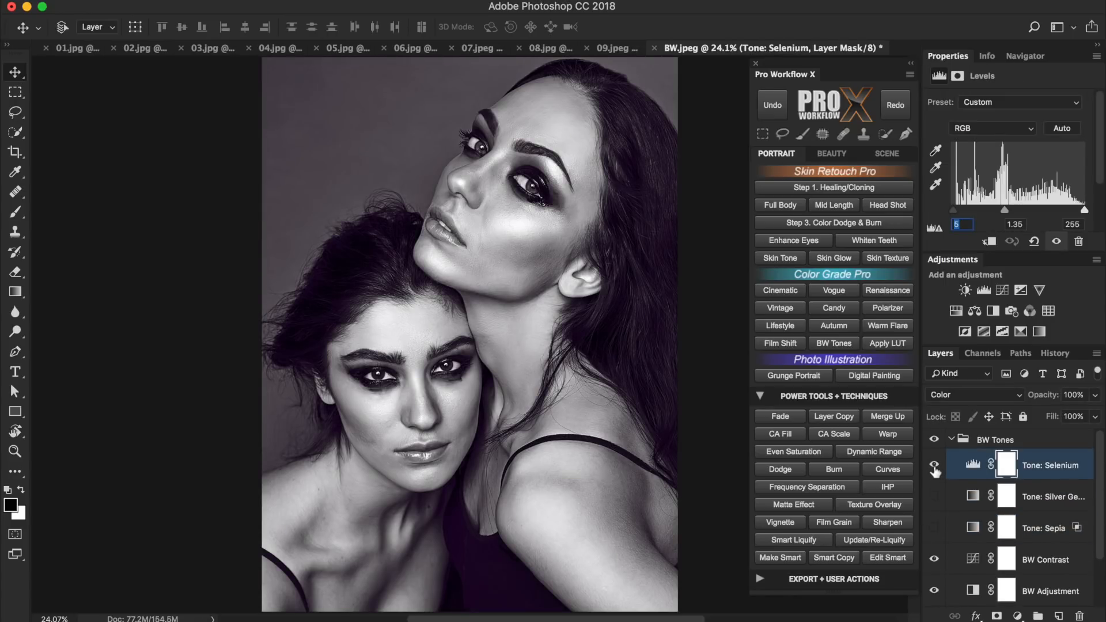
click(933, 467)
click(945, 496)
click(934, 497)
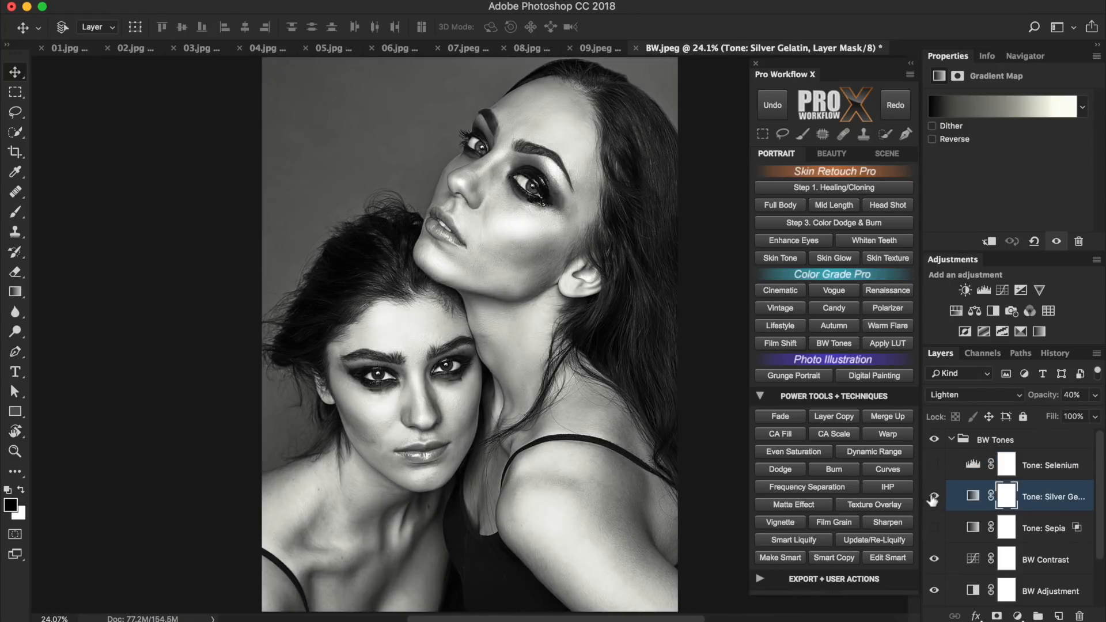
Step: Collapse and hide the BW Tones group, and run Apply LUT to look through the available 3D LUT files
click(951, 439)
click(934, 441)
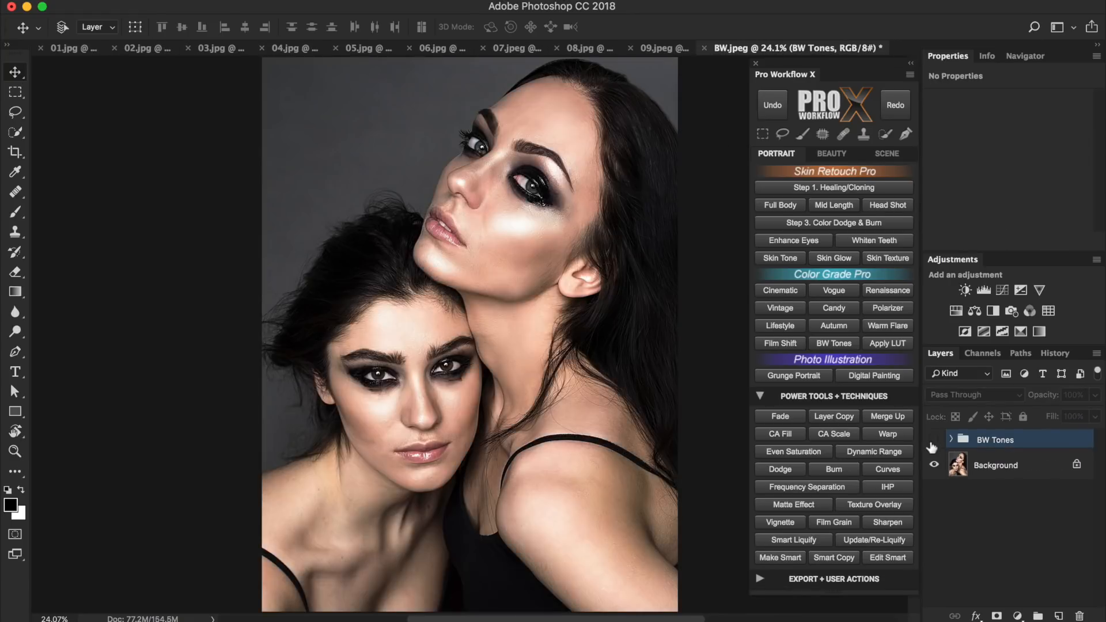
click(896, 343)
click(609, 280)
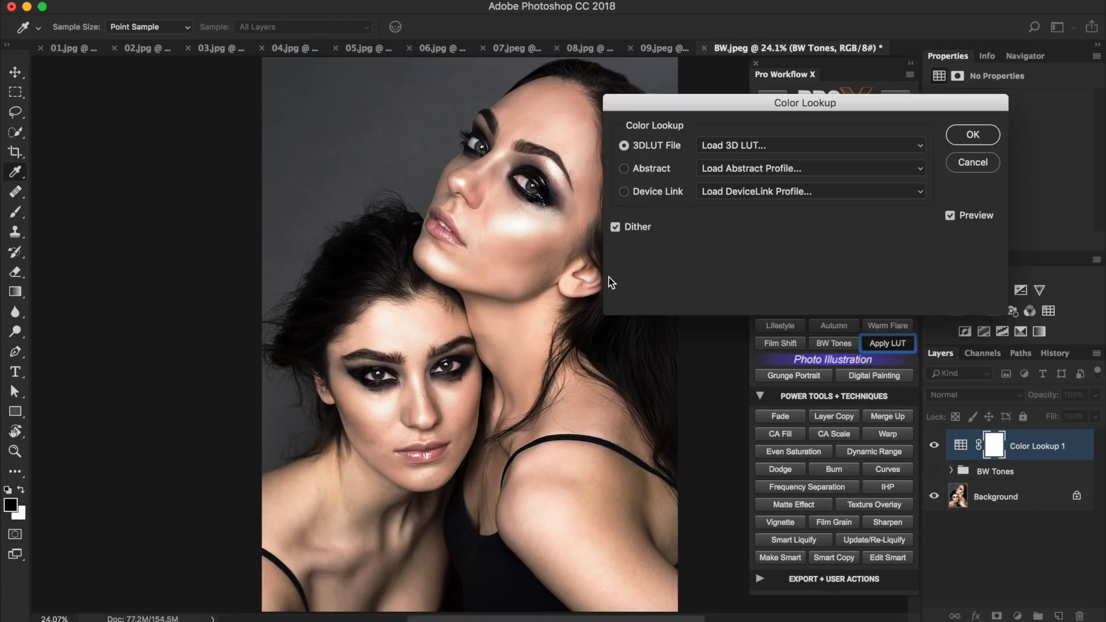
click(919, 145)
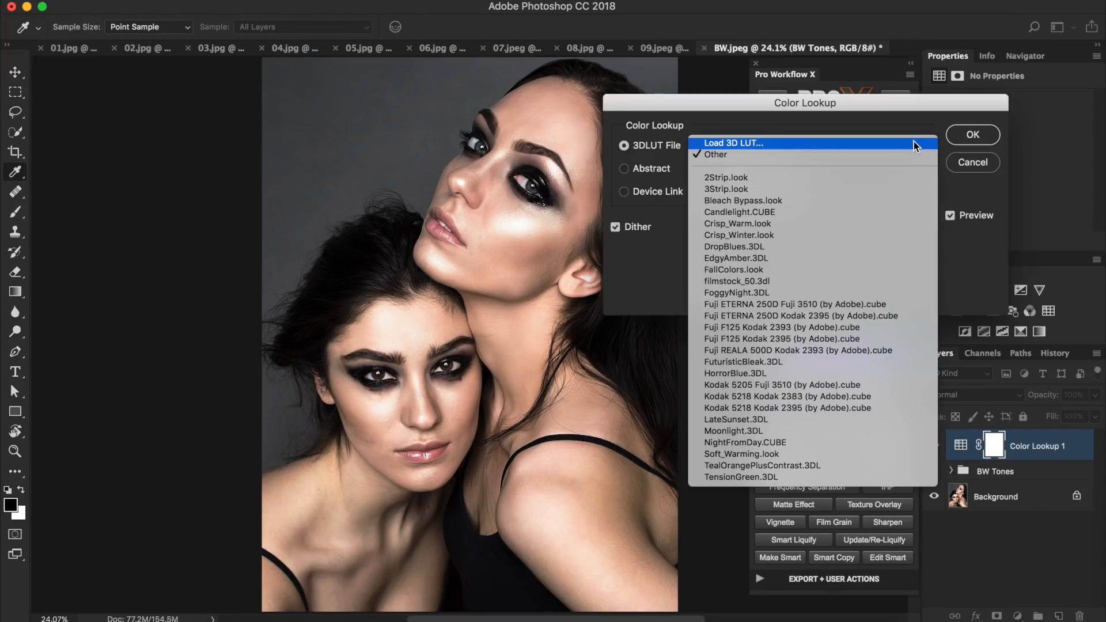
click(861, 546)
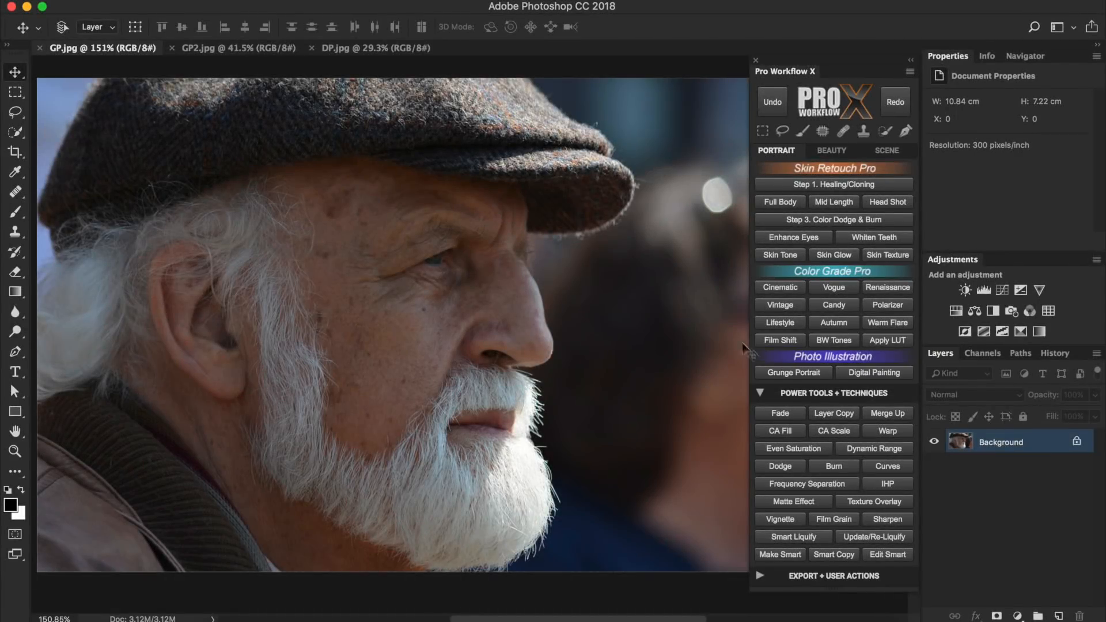
Step: Apply the Grunge Portrait effect to GP.jpg, look through its group's layers, and apply the same effect to GP2.jpg
click(827, 379)
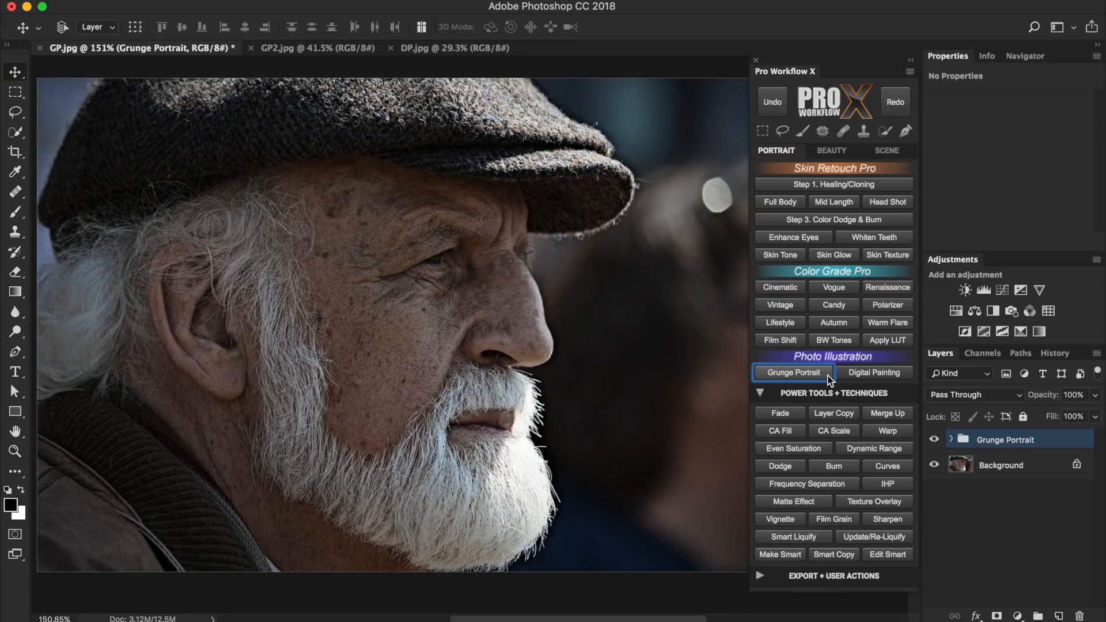
click(951, 439)
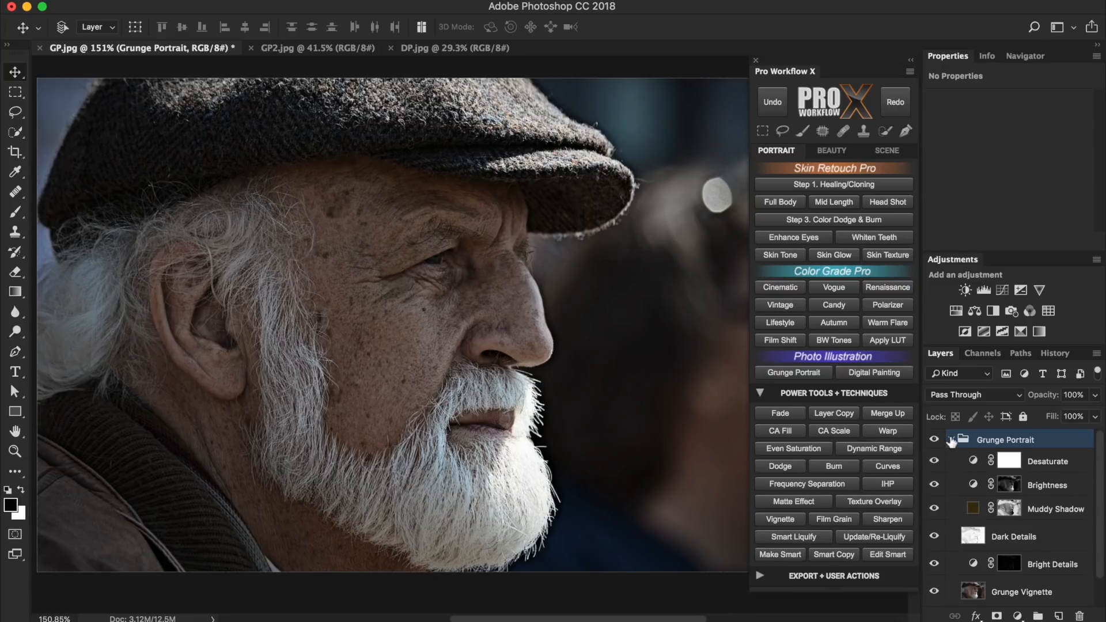
scroll(951, 471, down, 1)
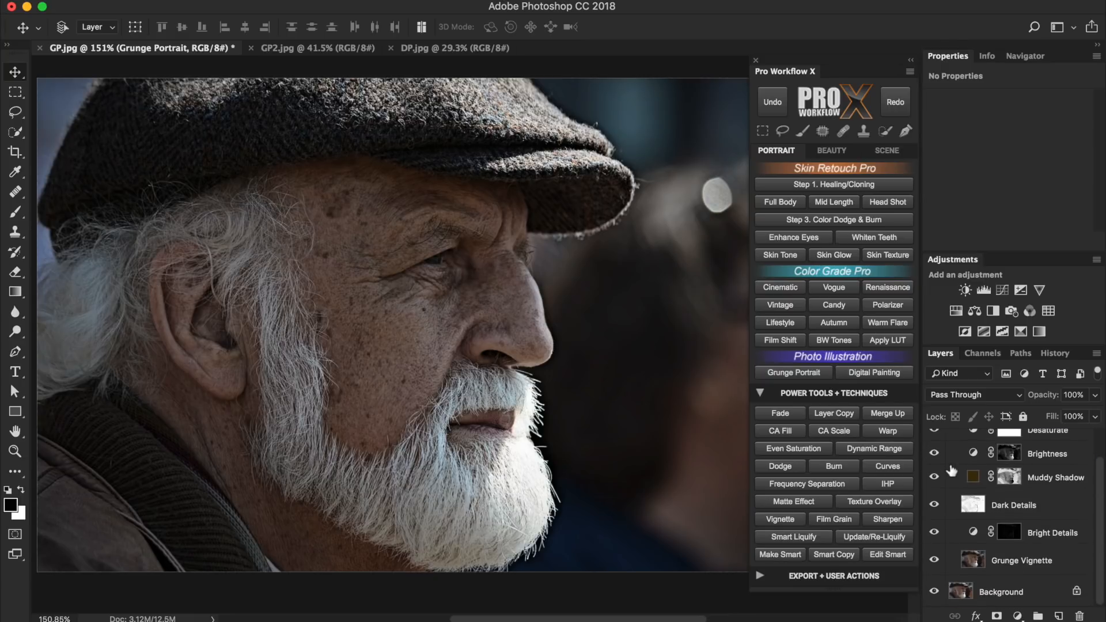
scroll(951, 471, up, 1)
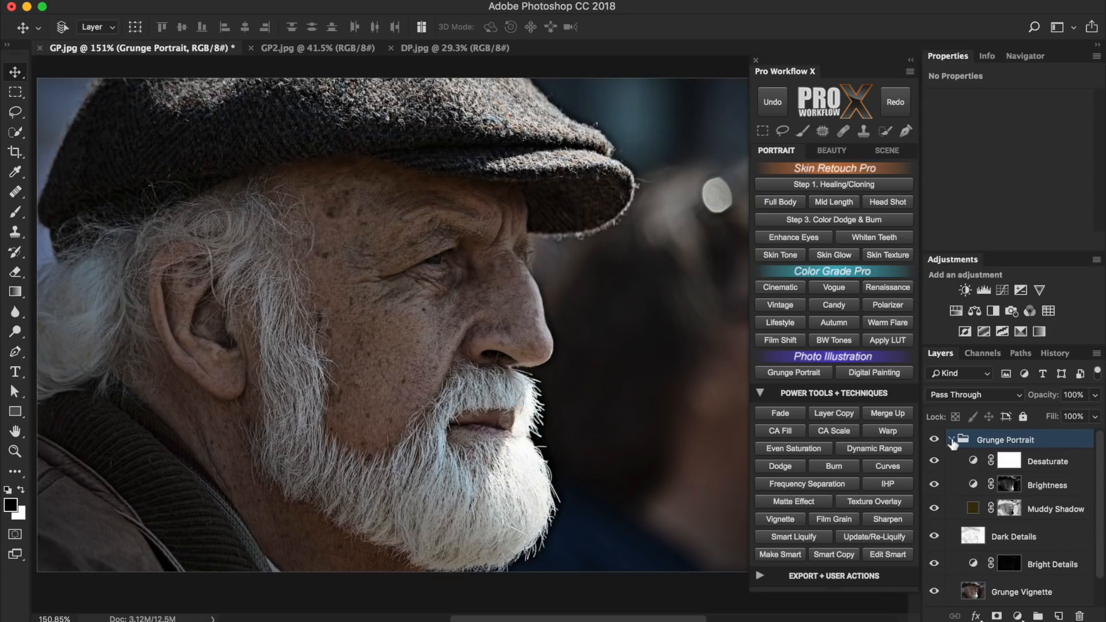
click(951, 440)
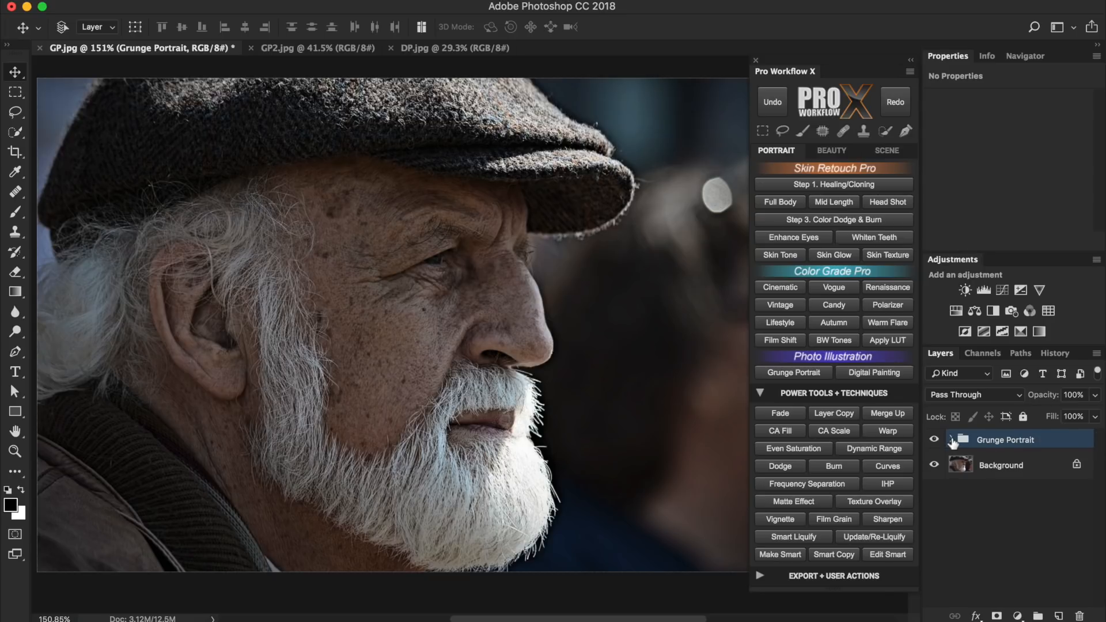
click(347, 48)
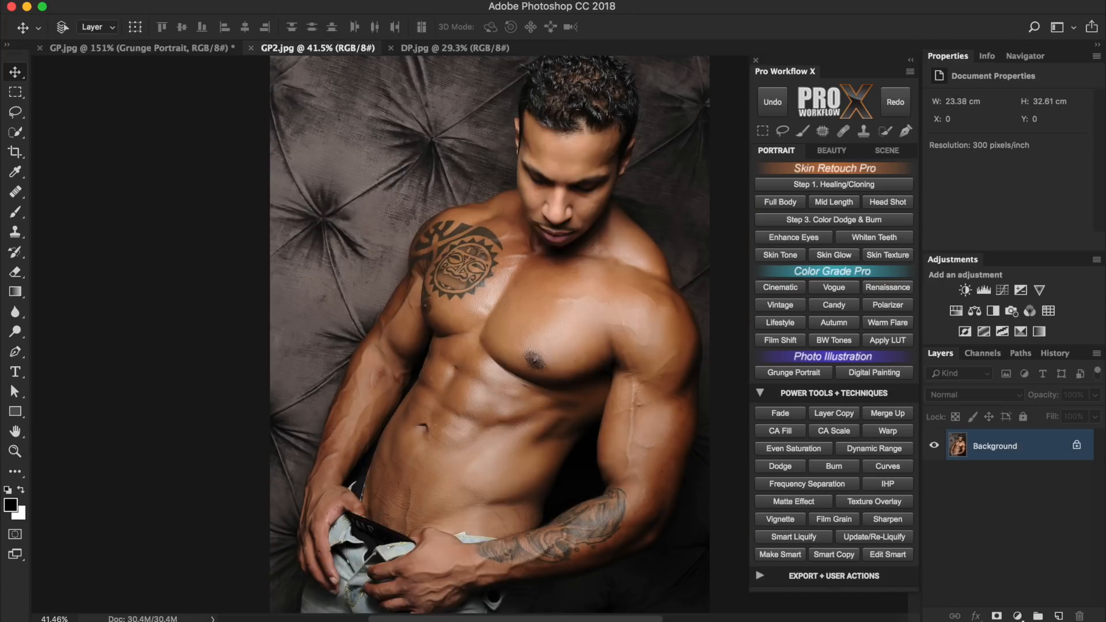
click(786, 375)
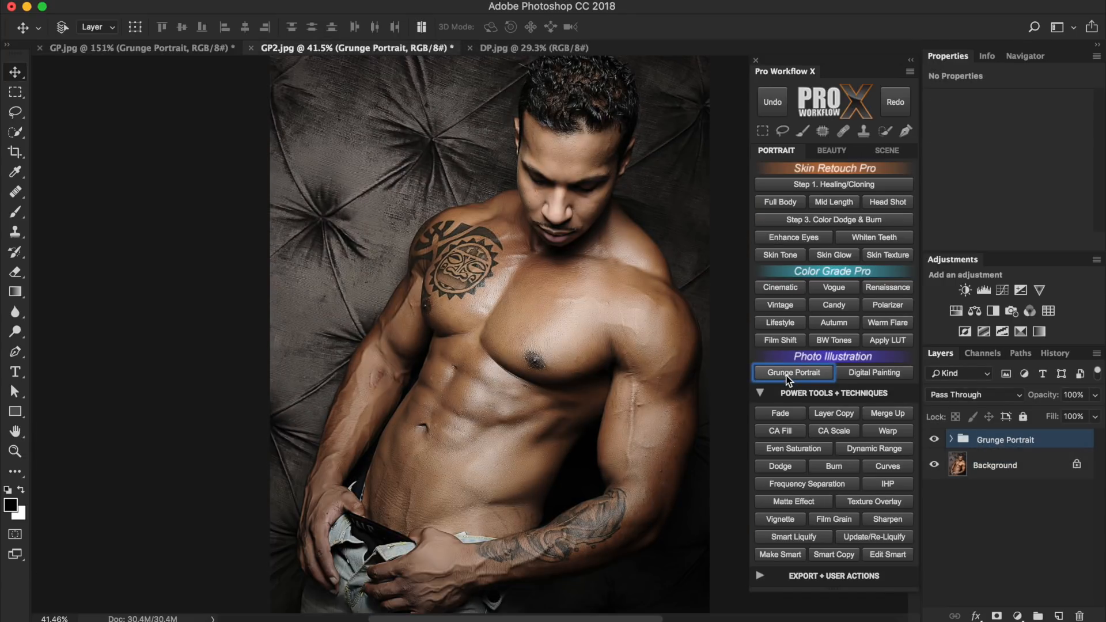
Step: Run the Digital Painting effect on DP.jpg, accepting the 4K duplicate of the image
click(557, 49)
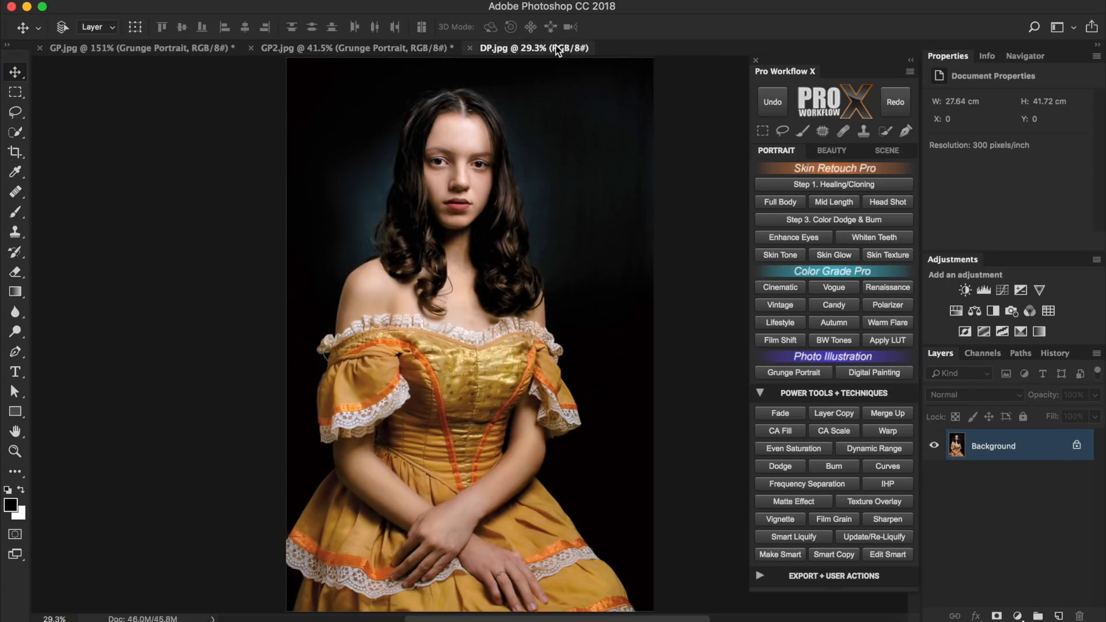
click(905, 373)
click(696, 224)
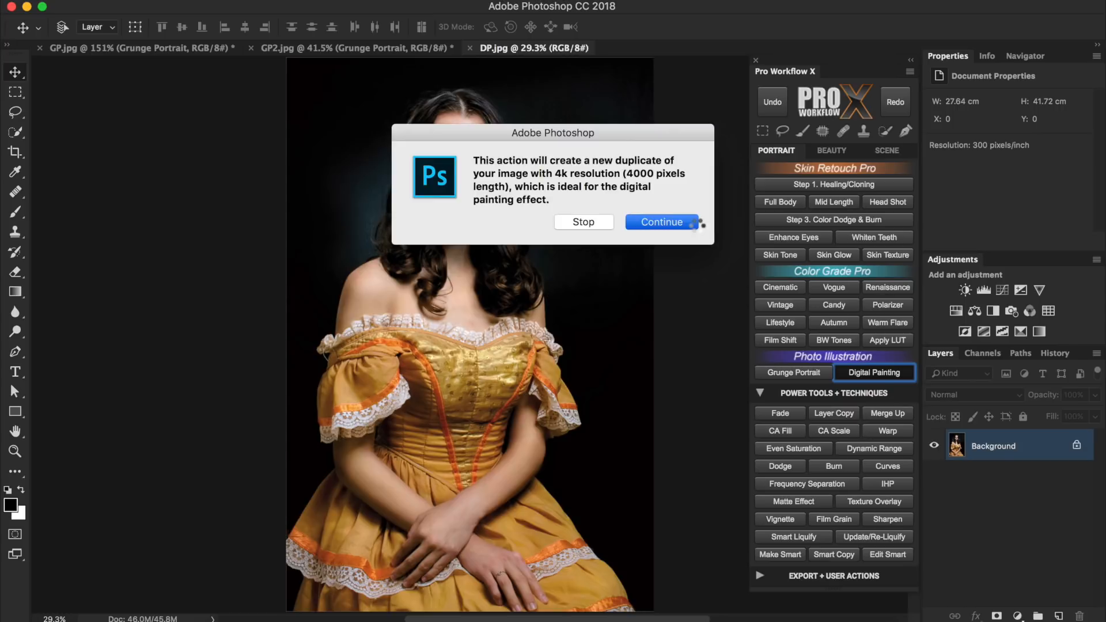
click(681, 290)
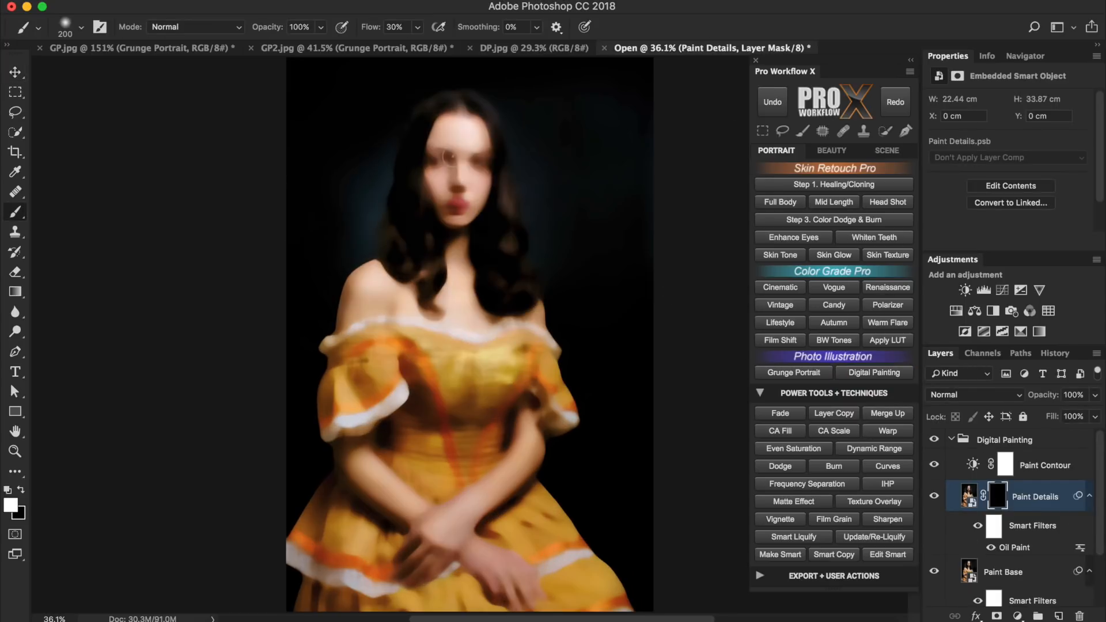
Step: Paint in white on the Paint Details mask over the face, hair, lace neckline, and sleeve trims to restore detail
mouse_move(441, 157)
mouse_down()
mouse_move(483, 162)
mouse_move(448, 160)
mouse_move(452, 205)
mouse_up()
drag(461, 124, 463, 112)
mouse_move(433, 157)
mouse_down()
mouse_move(473, 176)
mouse_move(505, 226)
mouse_move(431, 311)
mouse_move(424, 272)
mouse_up()
mouse_move(322, 344)
mouse_down()
mouse_move(536, 332)
mouse_move(554, 346)
mouse_up()
drag(399, 398, 342, 424)
drag(577, 420, 555, 419)
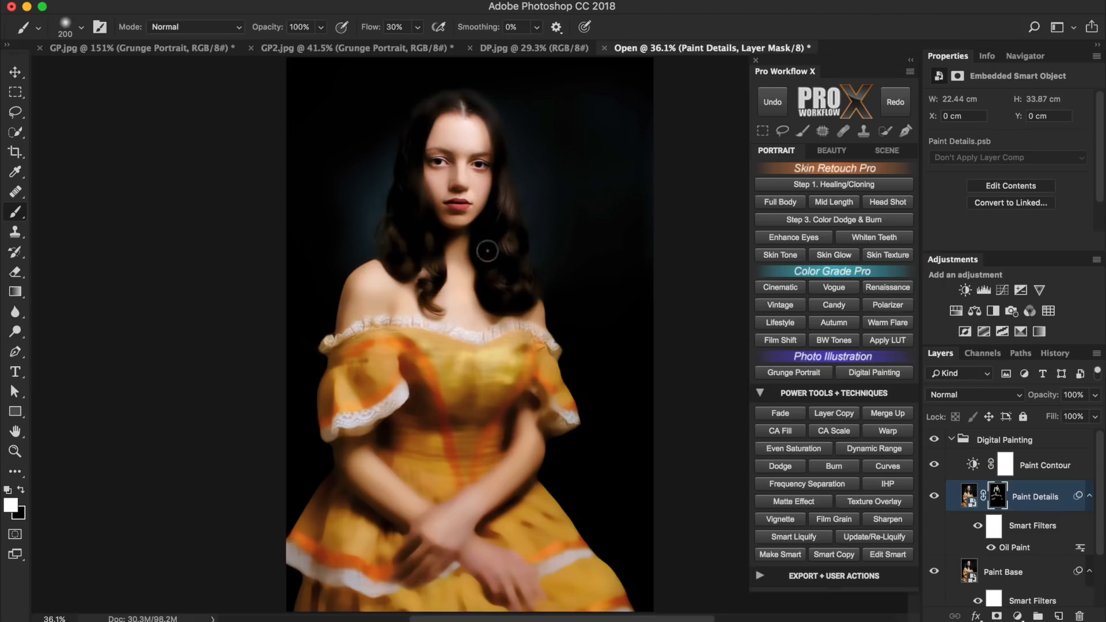
Step: Collapse the Digital Painting group, add a Matte Effect above it, merge up the result, and make it a smart object
click(951, 441)
click(794, 501)
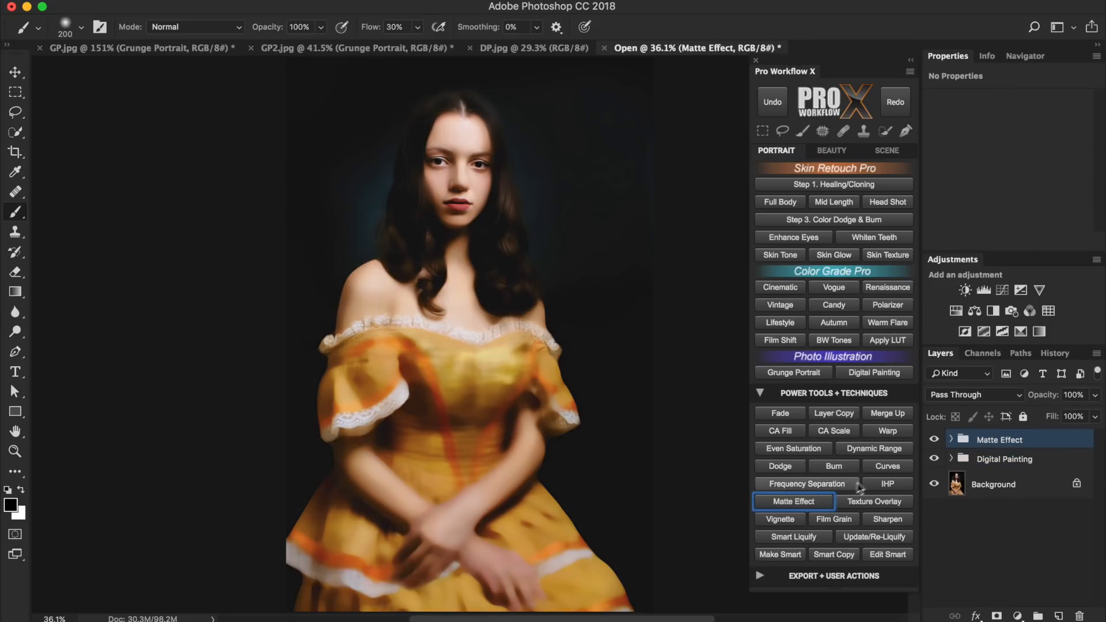
click(888, 413)
click(790, 554)
Step: Apply Paint Daubs and a Canvas Texturizer with 170% scaling and relief 3 from the Filter Gallery, and compare with the original
click(384, 2)
click(383, 55)
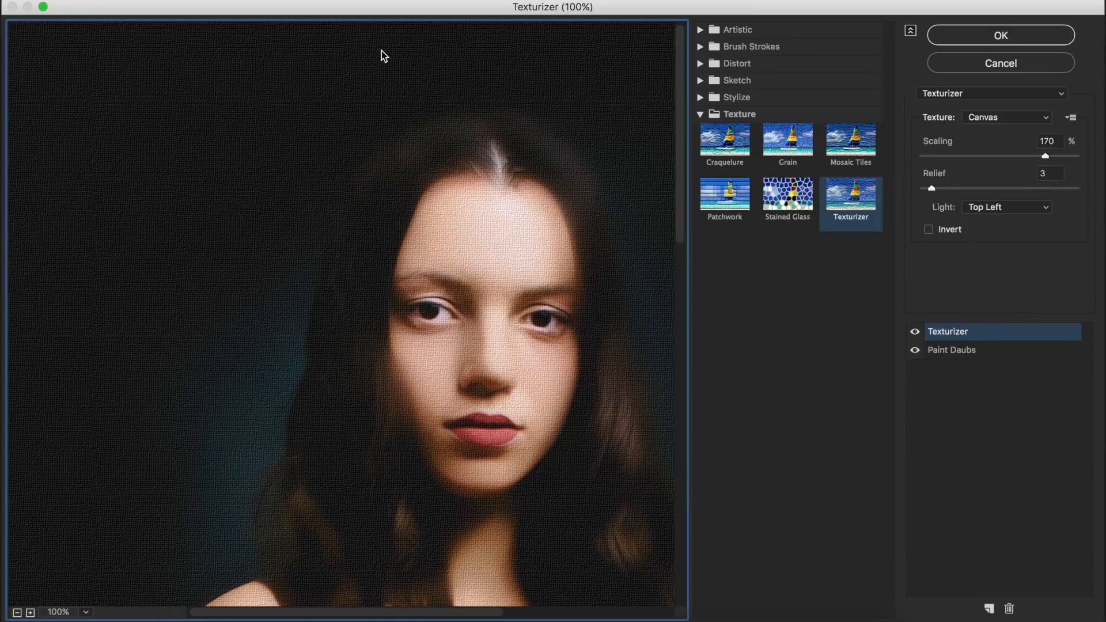
drag(568, 316, 489, 225)
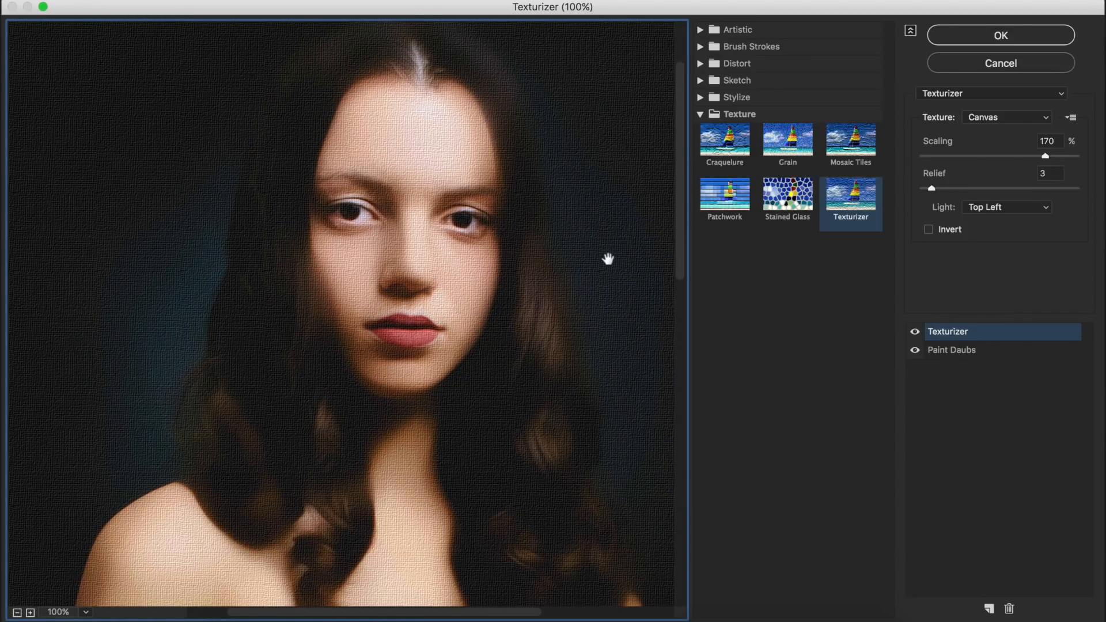
click(1001, 35)
drag(490, 177, 555, 293)
alt+click(933, 559)
alt+click(933, 559)
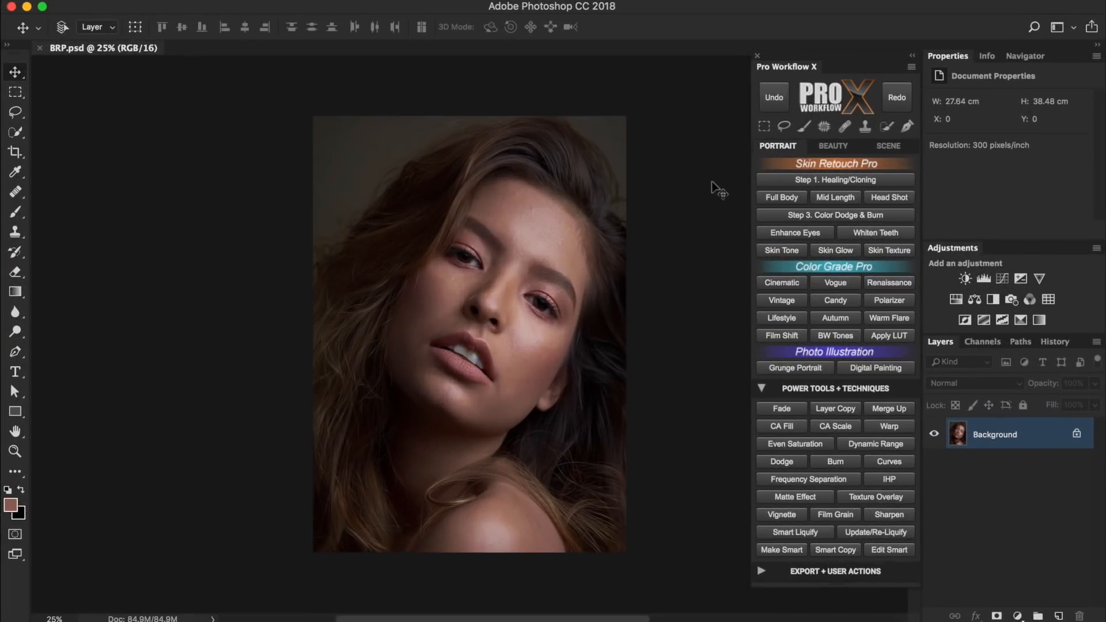
Step: Run the Beauty set's Split Heal + Tone Blend on BRP.psd, checking the skin preview and slightly lowering the Median radius
click(855, 147)
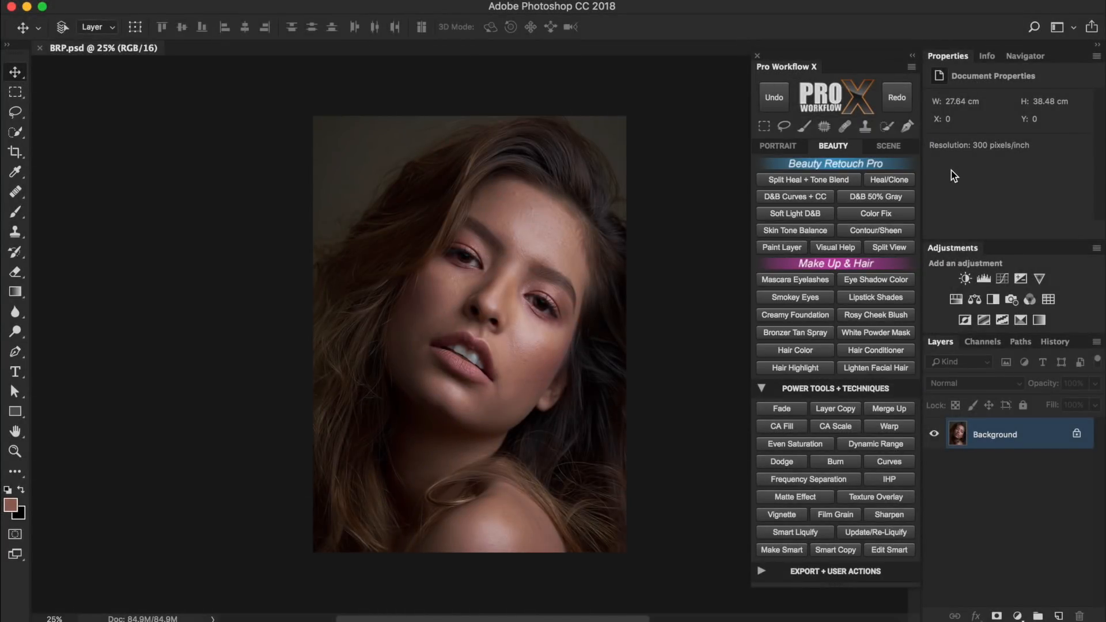
click(856, 181)
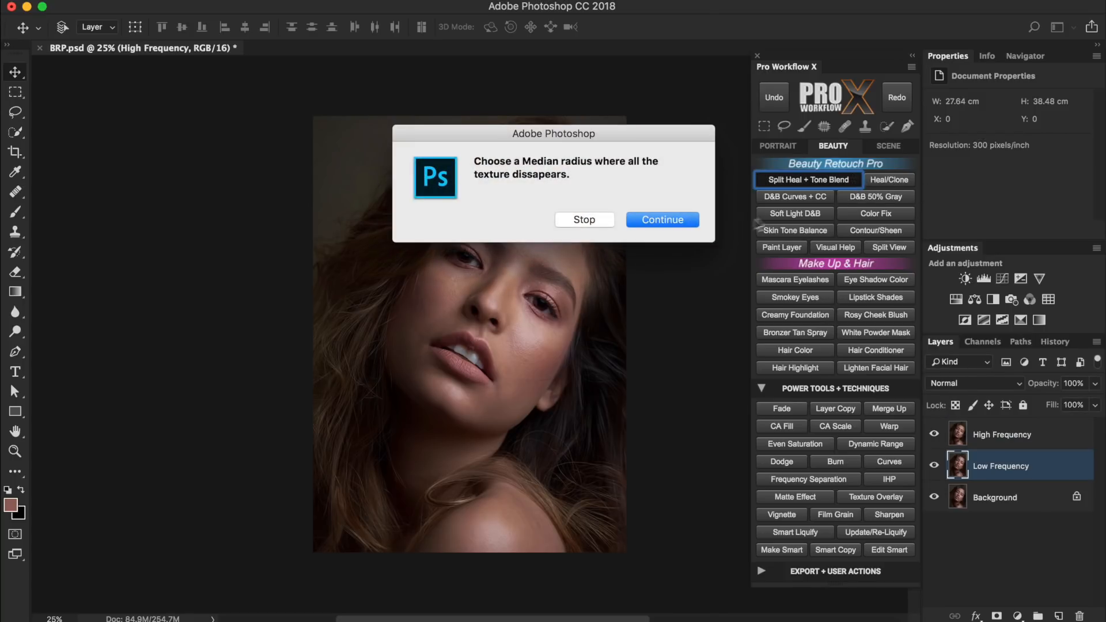
click(662, 219)
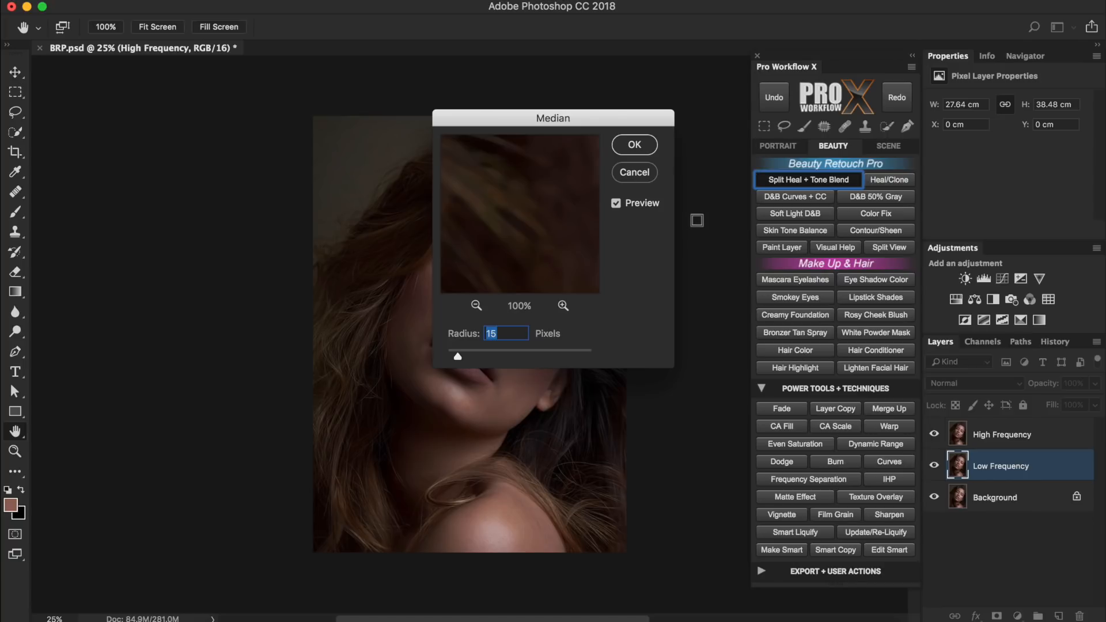
click(530, 384)
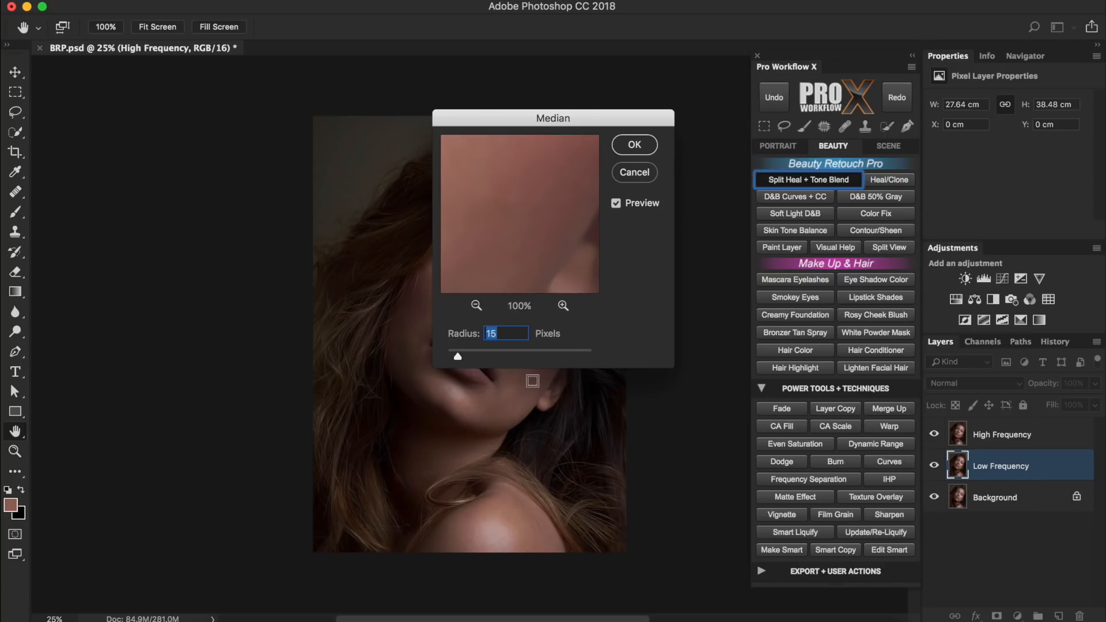
click(530, 240)
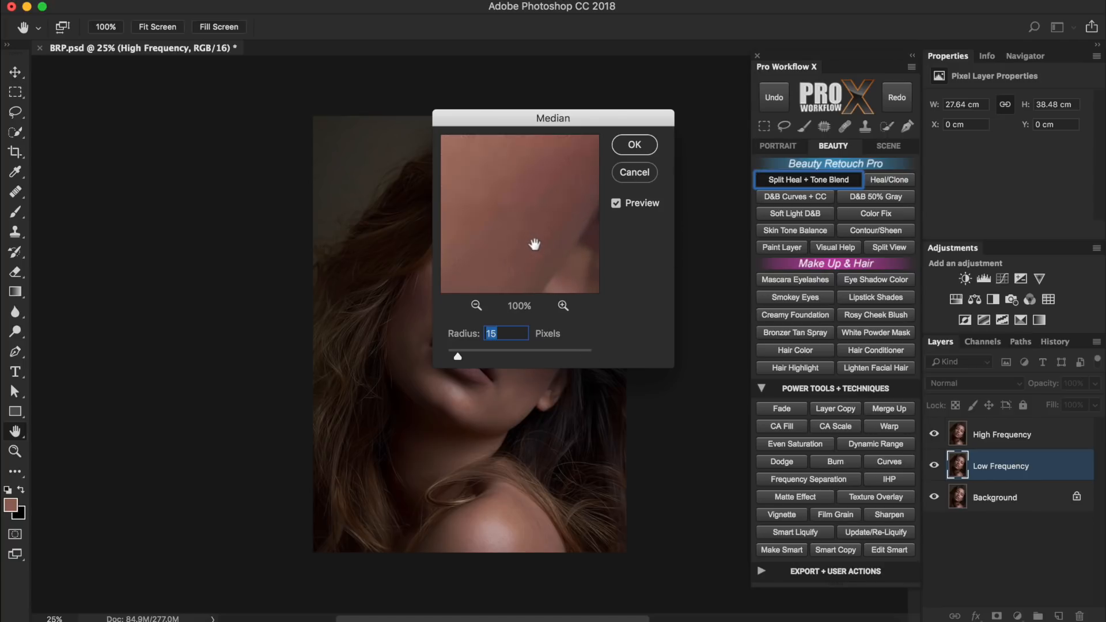
drag(458, 357, 455, 357)
click(651, 148)
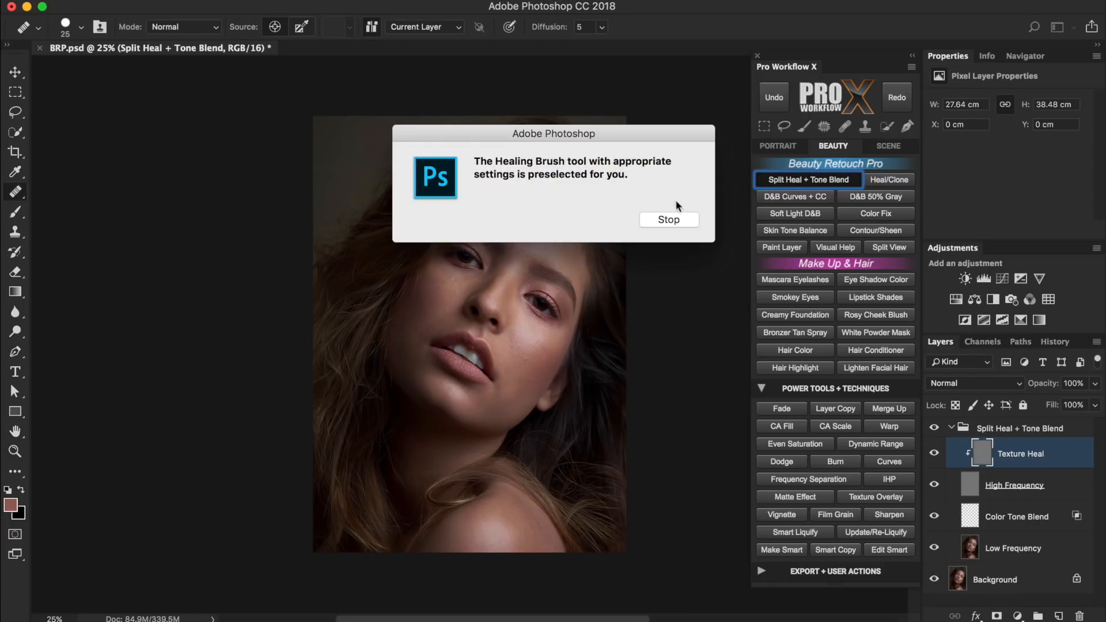
click(684, 220)
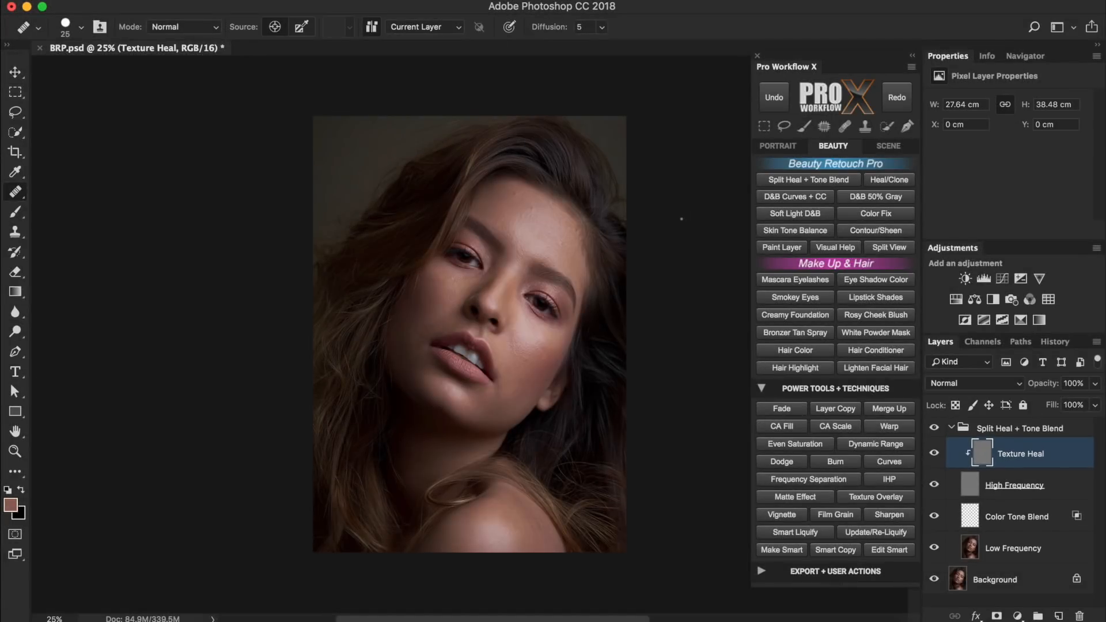
Step: Sample clean skin and heal the cheek's texture on the Texture Heal layer, and select the Color Tone Blend layer
drag(552, 388, 680, 437)
alt+click(564, 321)
mouse_move(541, 363)
mouse_down()
mouse_move(381, 374)
mouse_move(409, 391)
mouse_move(271, 365)
mouse_up()
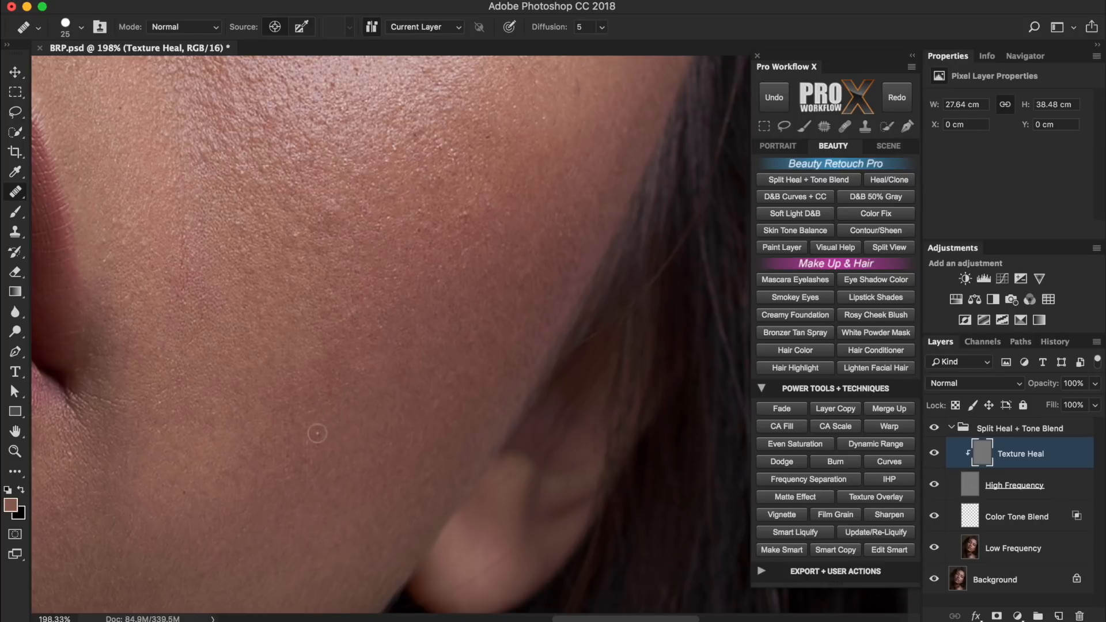
click(1041, 520)
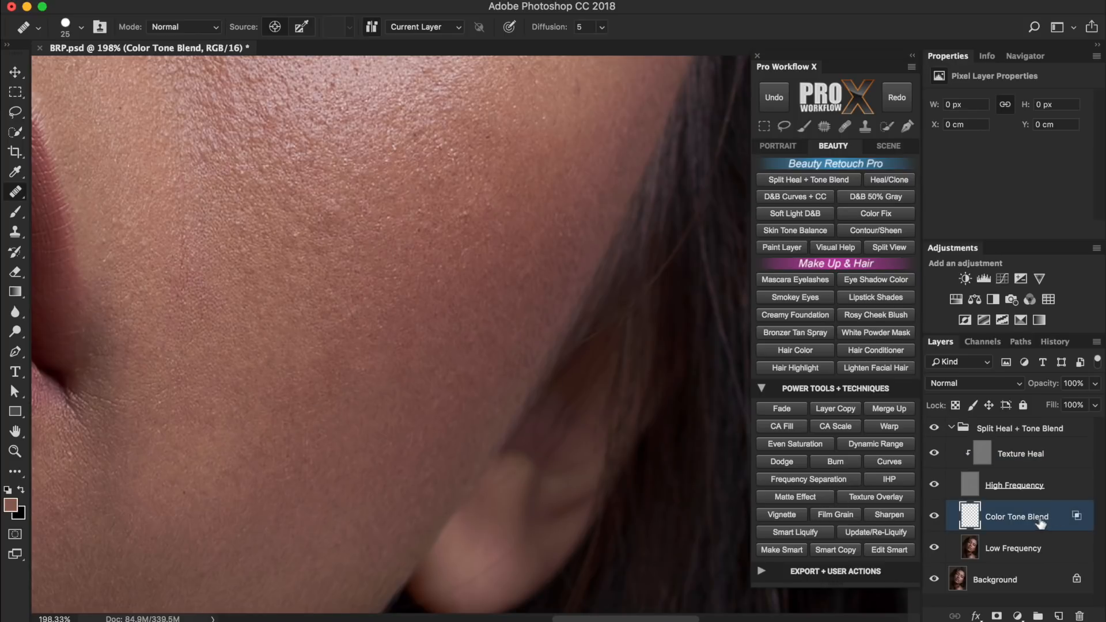
Step: Collapse the Split Heal + Tone Blend group and compare the portrait with and without it
click(951, 428)
click(934, 429)
click(935, 429)
key(super+0)
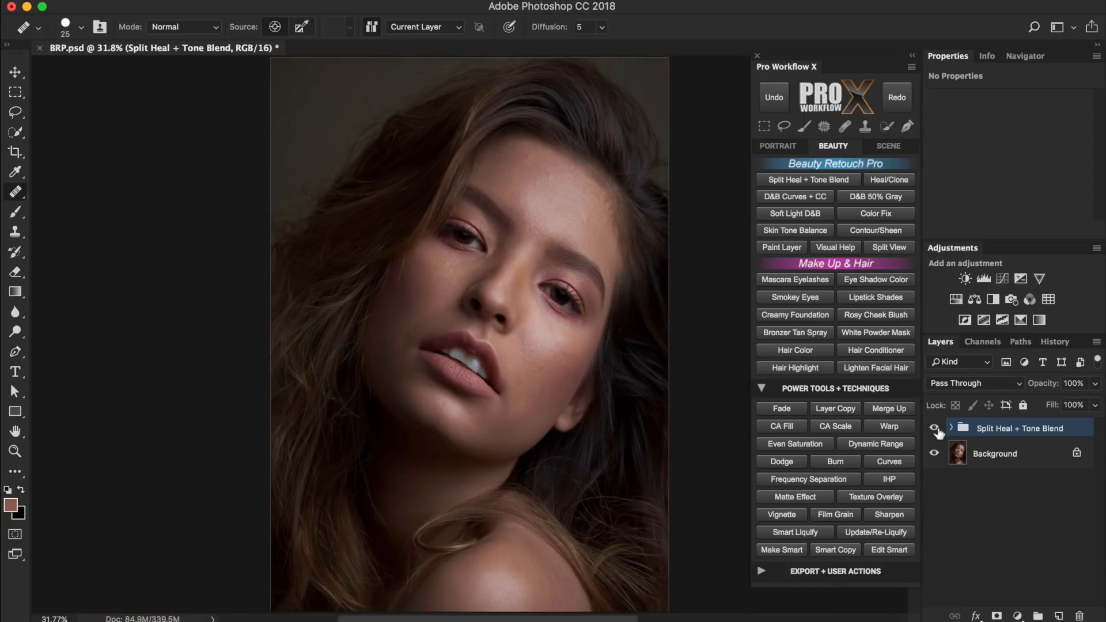
Step: Add the Heal/Clone layer set and heal the forehead blemish on its Normal layer
drag(538, 146, 670, 392)
click(906, 180)
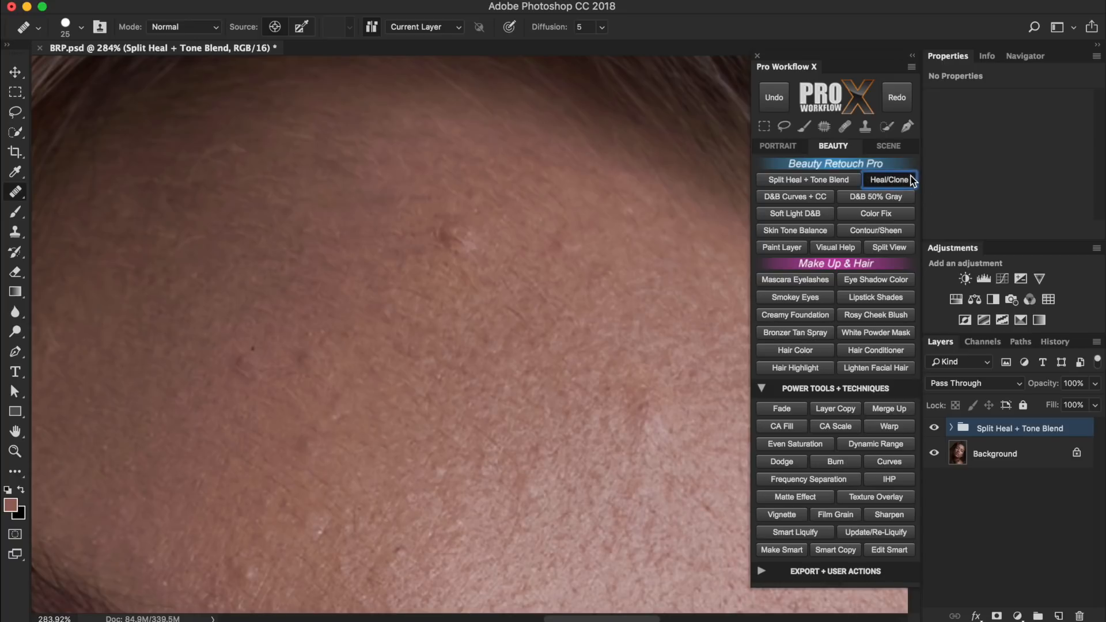
click(694, 292)
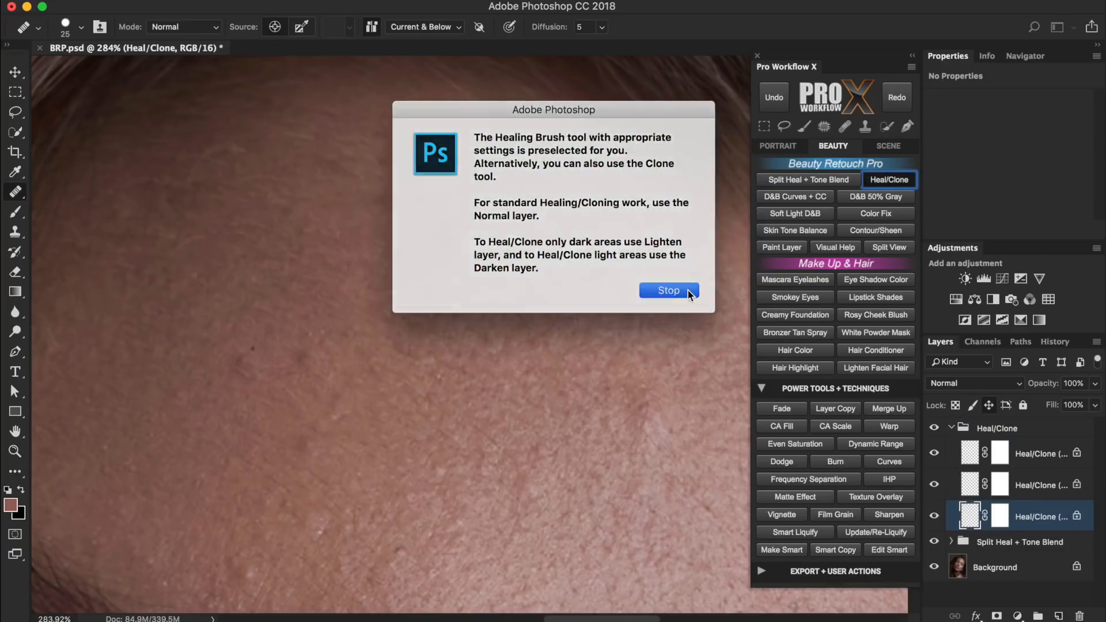
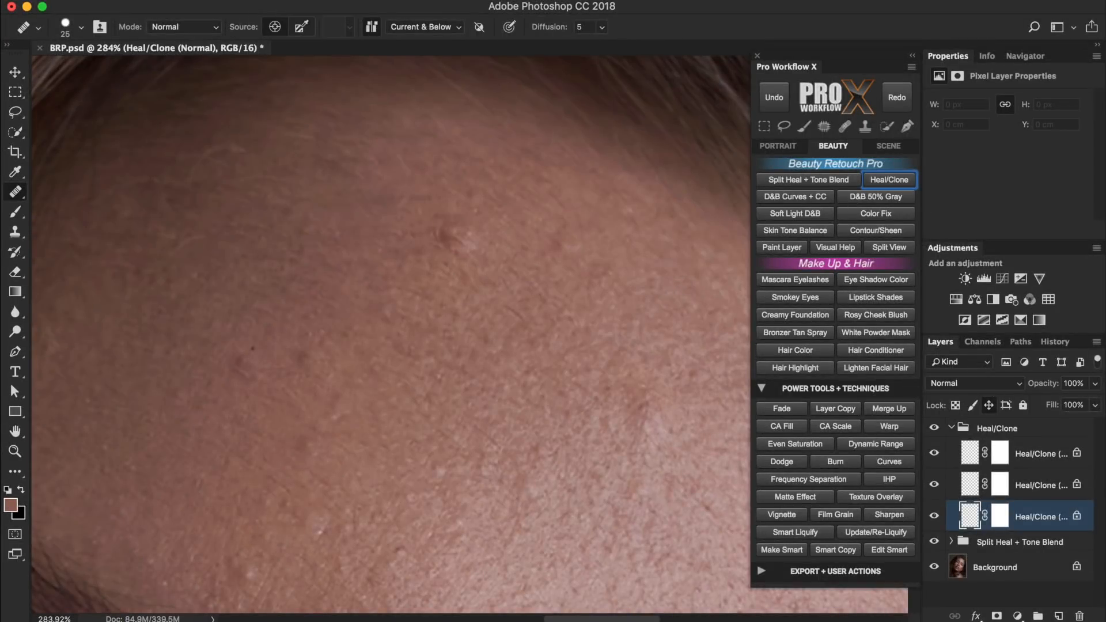
click(448, 233)
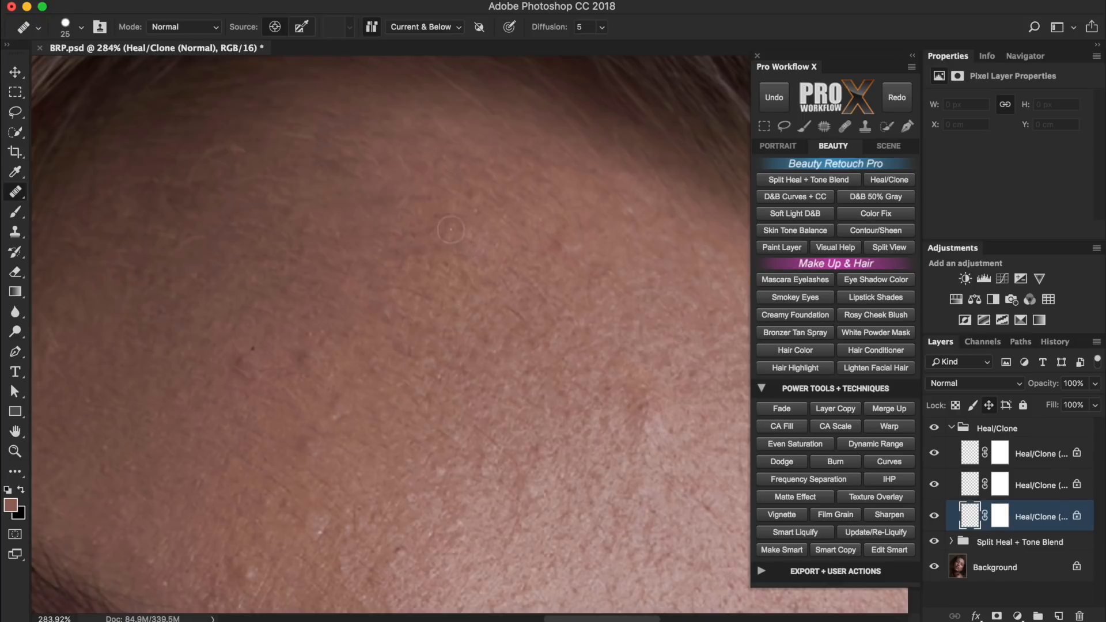
Step: Hide the Normal Heal/Clone layer and heal the same forehead blemish on the Lighten Only layer
click(934, 516)
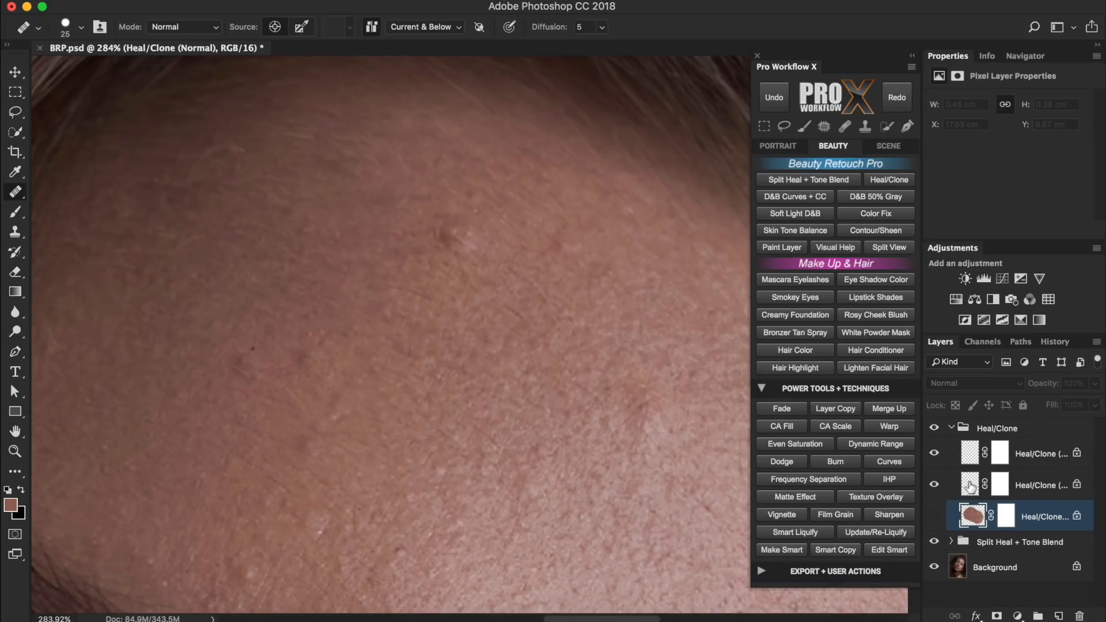
click(970, 486)
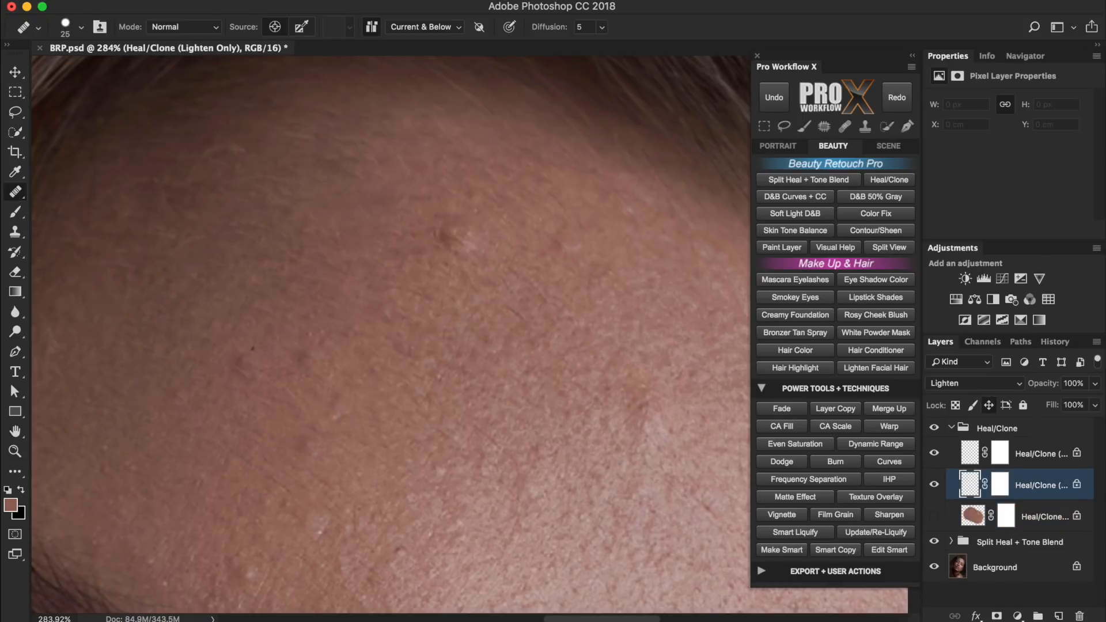
click(459, 244)
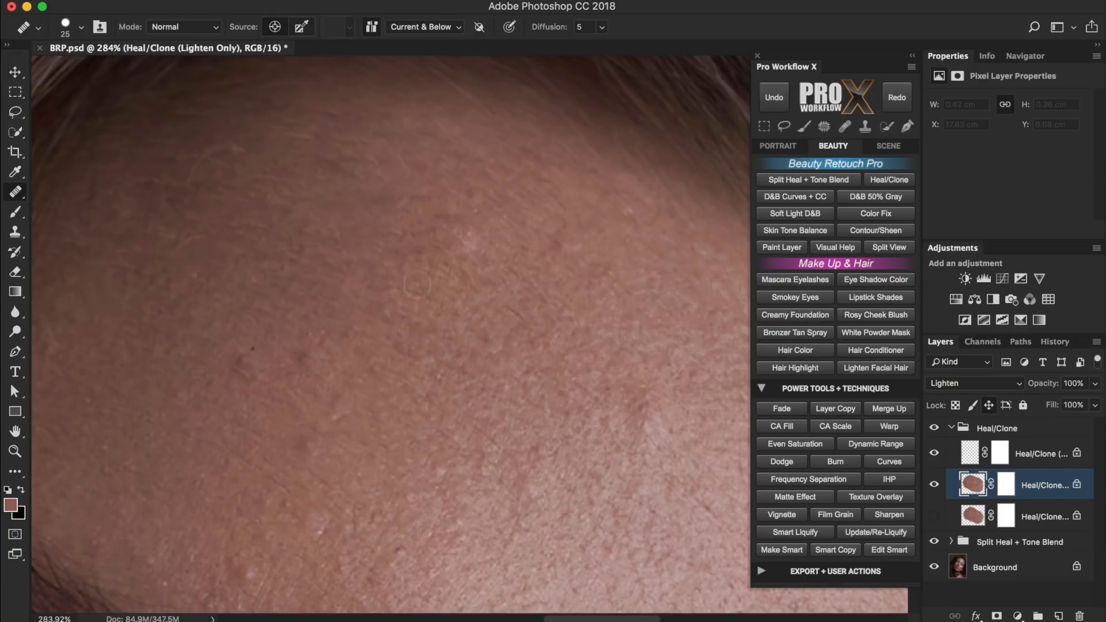
Step: Hide the Lighten Only layer and heal the forehead blemish on the Darken Only layer
click(934, 486)
click(970, 454)
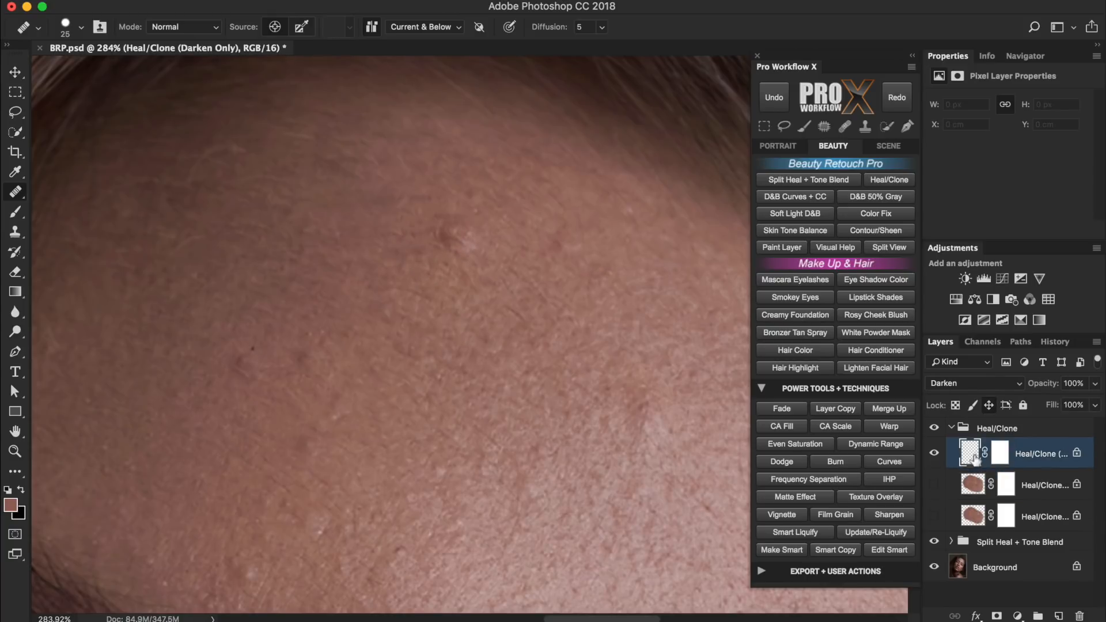
click(445, 236)
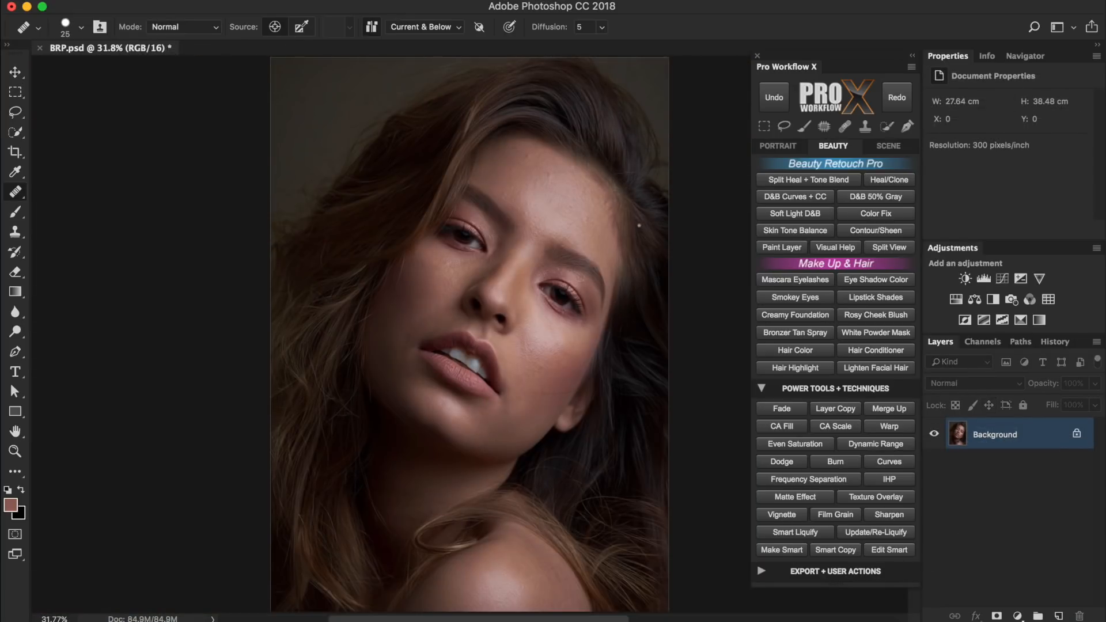
Step: Add the D&B Curves + CC group and dodge the forehead by painting in white on the Dodge Curve mask
click(830, 195)
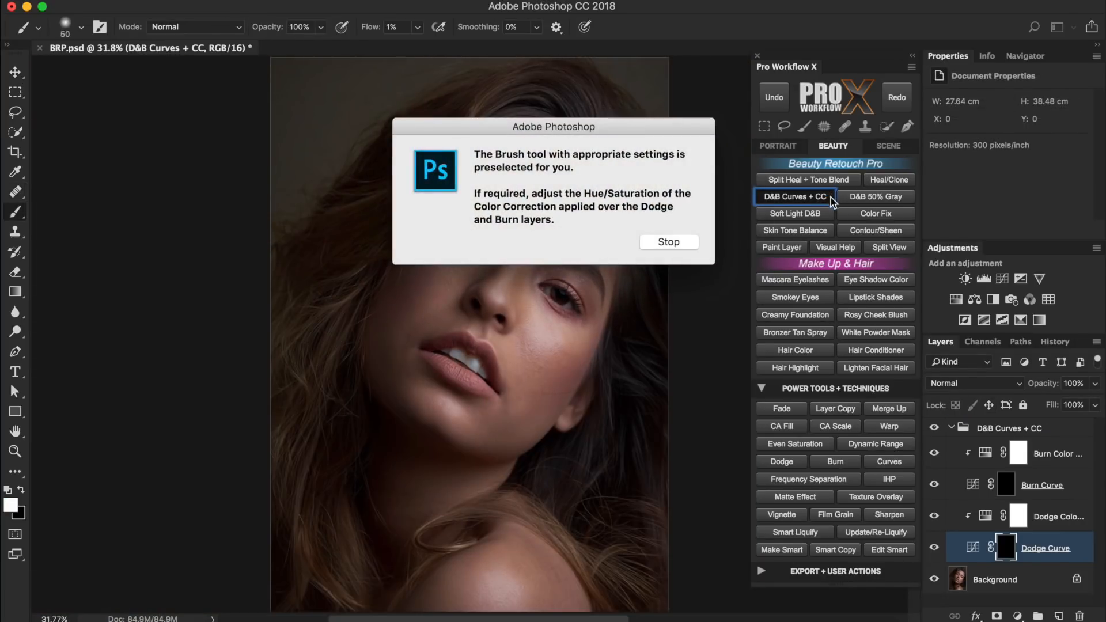
click(694, 241)
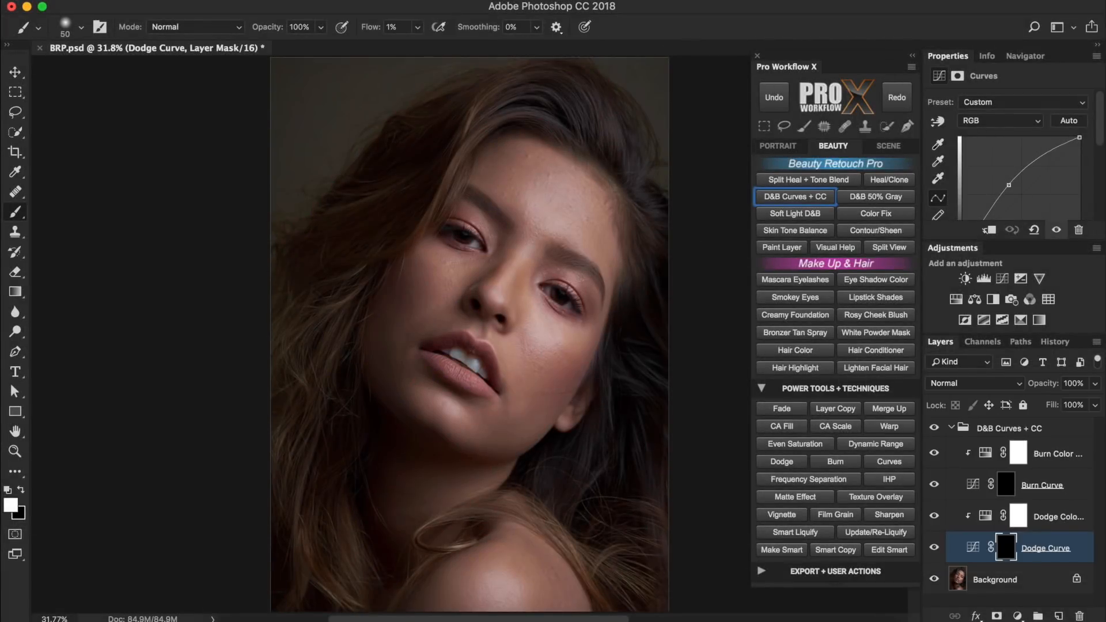
drag(501, 192, 515, 199)
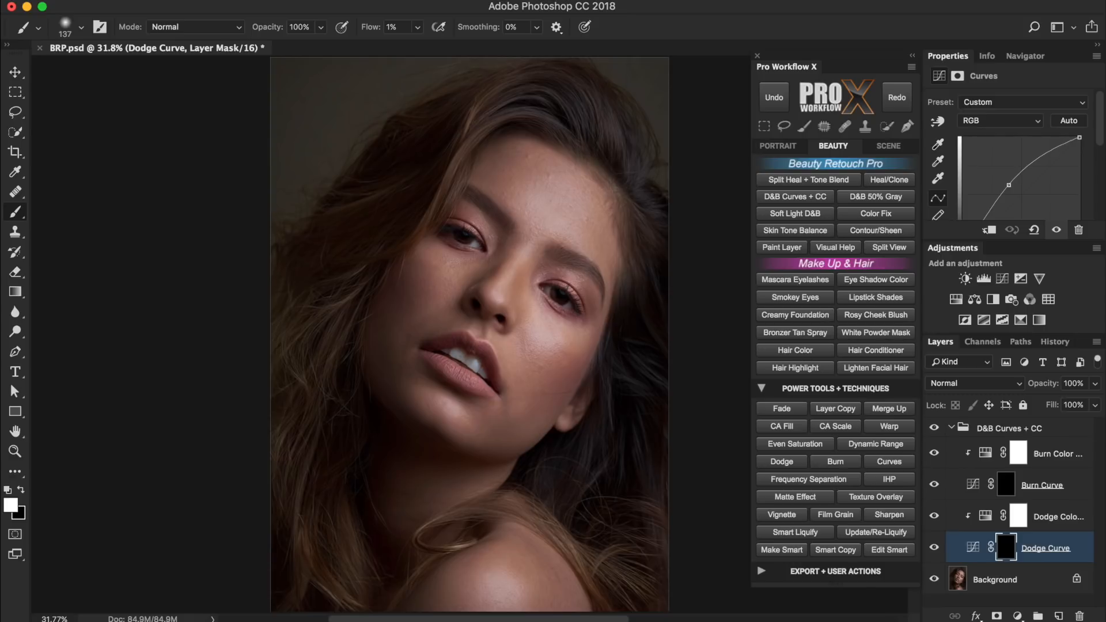
Step: Open the Dodge Color Fix's Hue/Saturation settings, then collapse and delete the D&B Curves + CC group
click(986, 518)
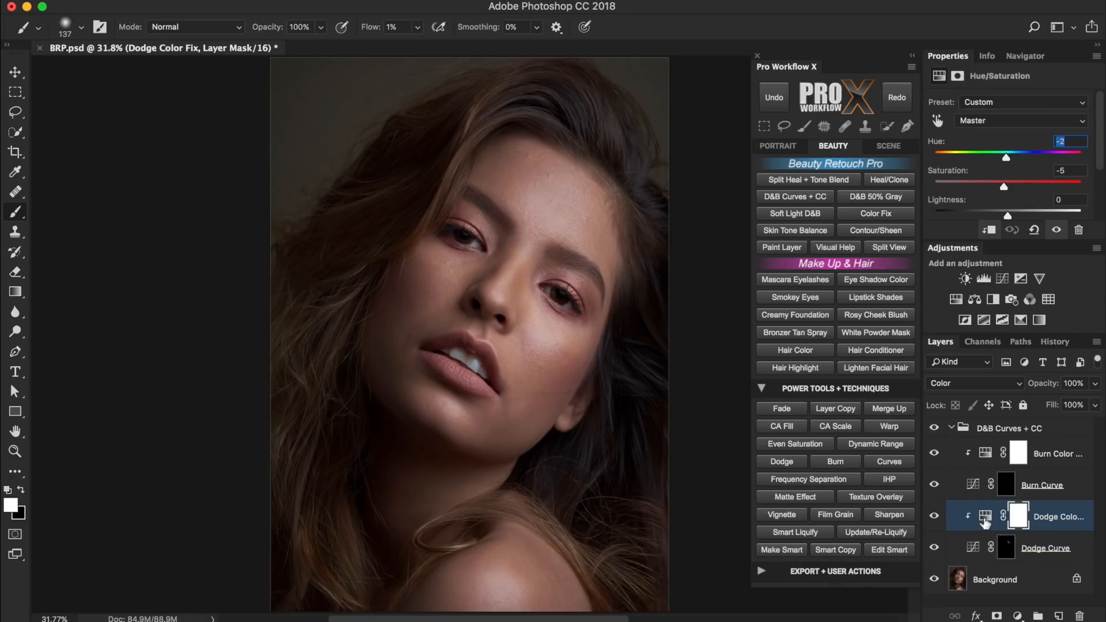
click(951, 428)
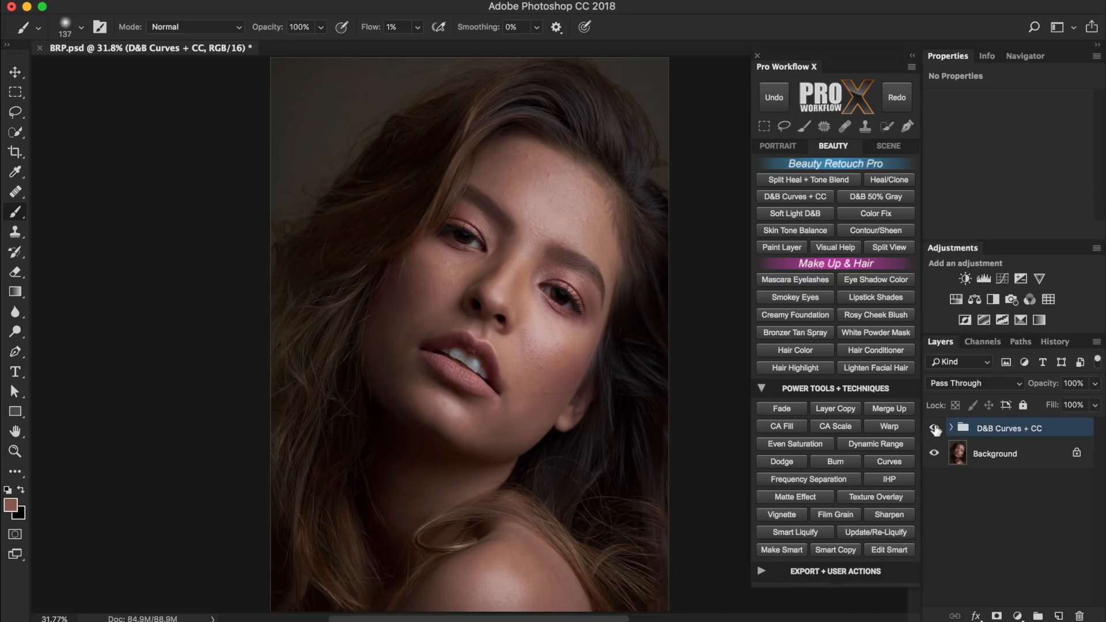
key(Delete)
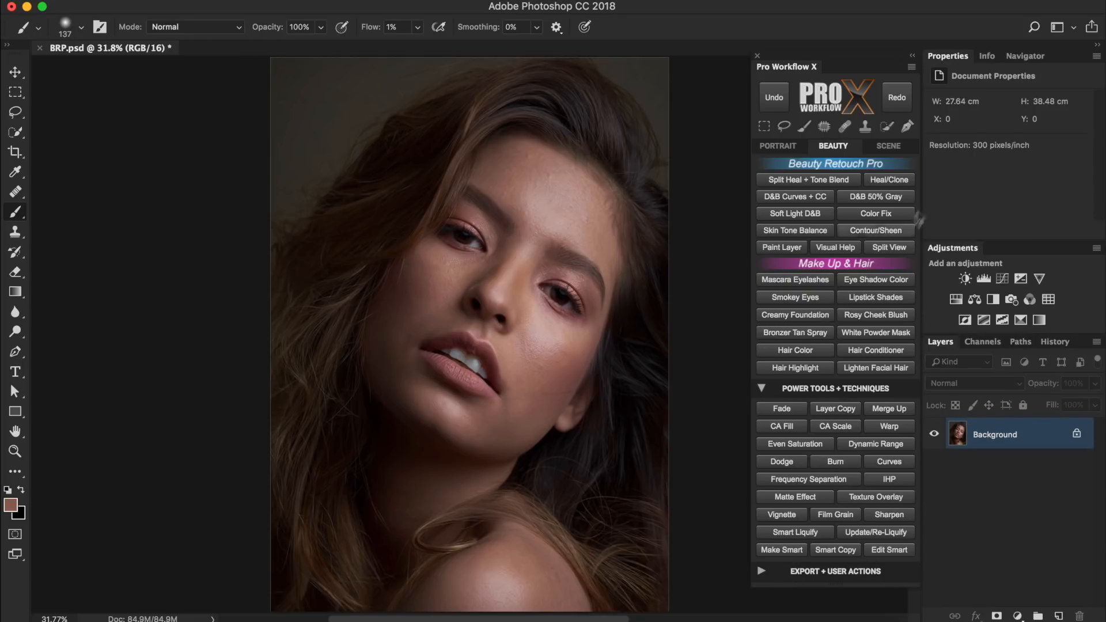
Step: Add a D&B 50% Gray layer, switch the brush color to black for burning, and delete the layer
click(911, 196)
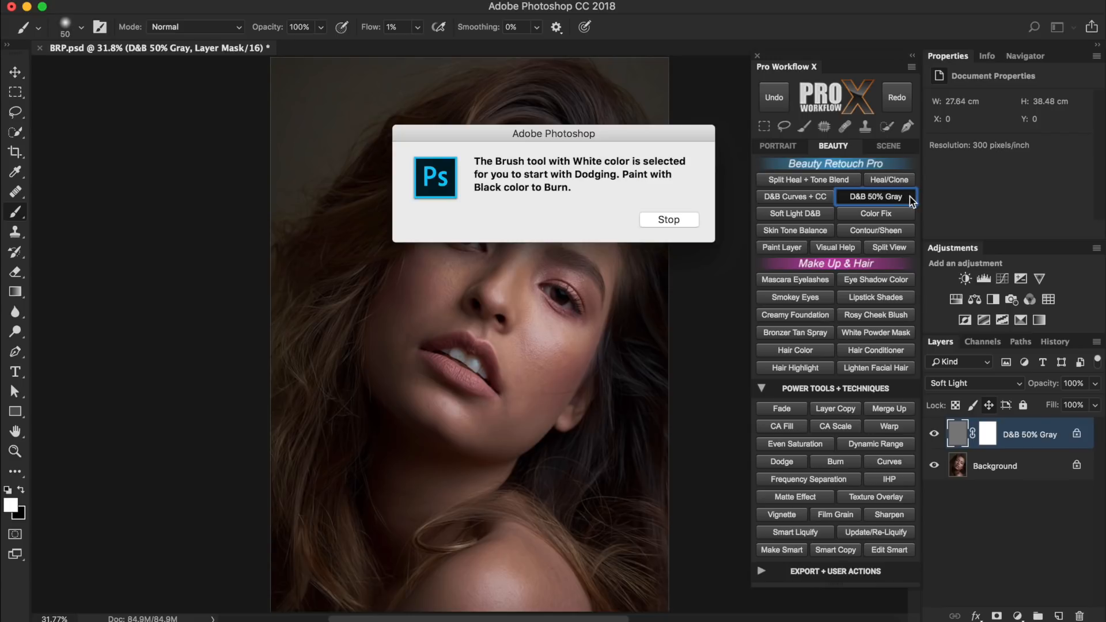
click(684, 219)
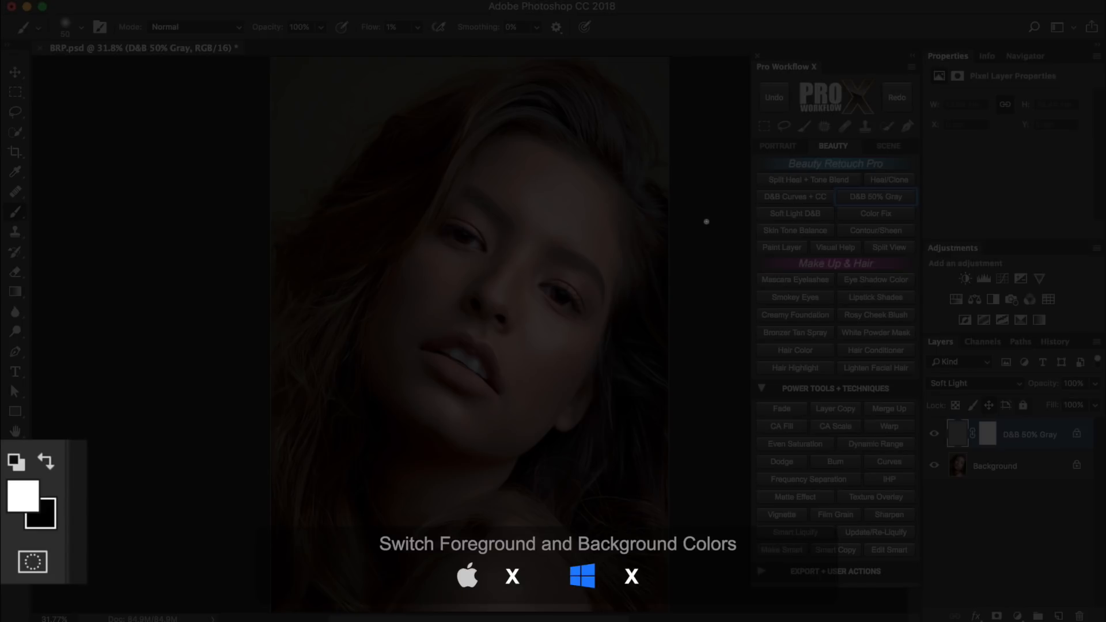
key(x)
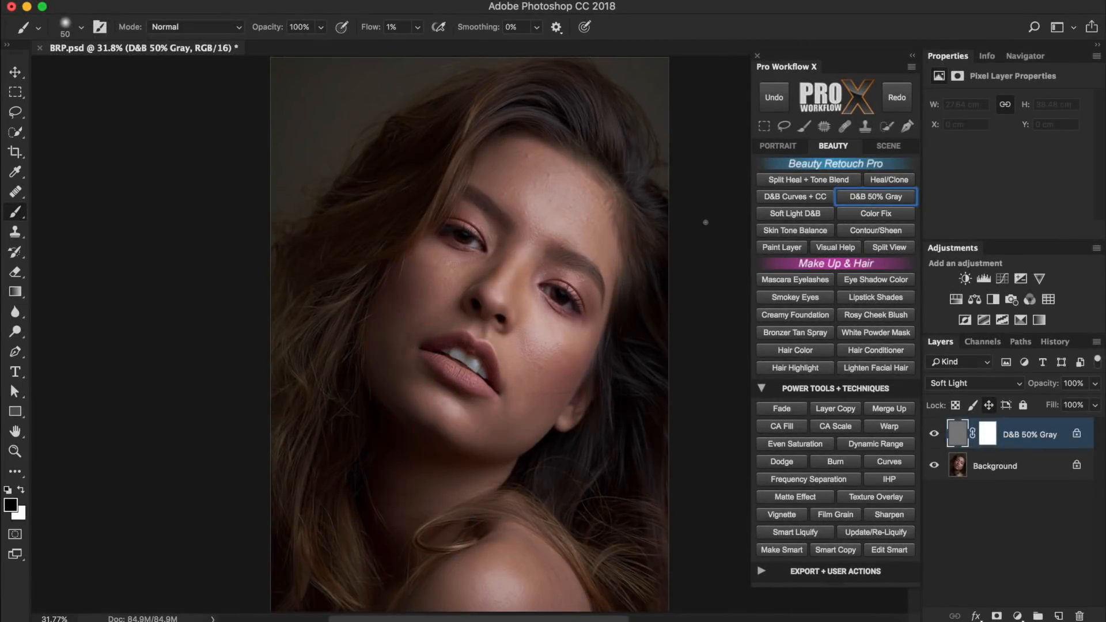
key(BackSpace)
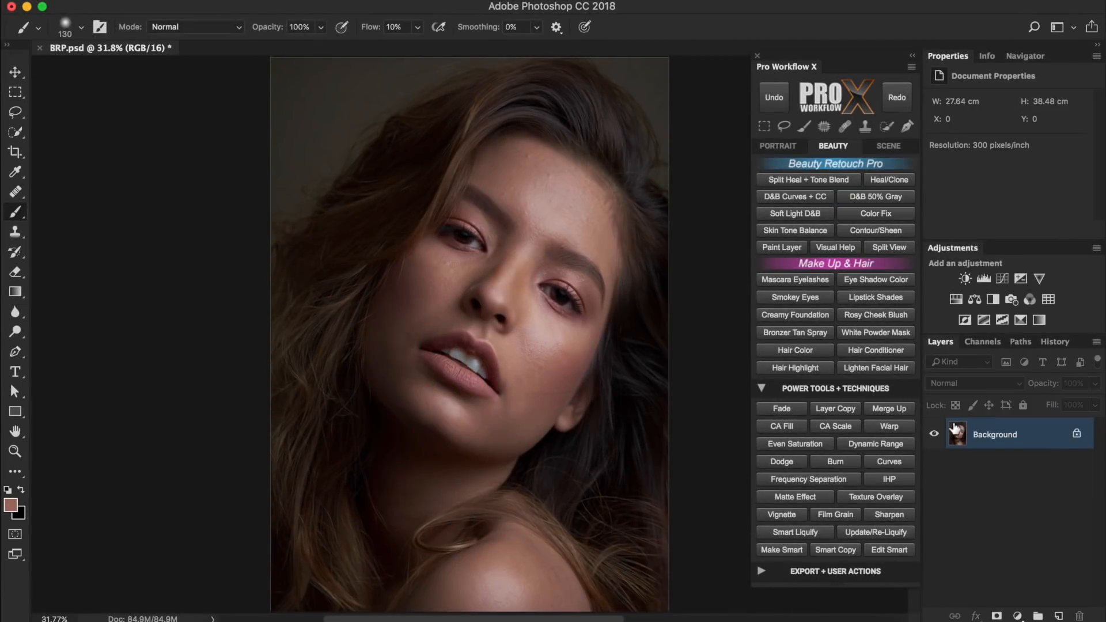
Step: Add a Soft Light D&B layer and dodge the upper forehead with white brush strokes
click(825, 215)
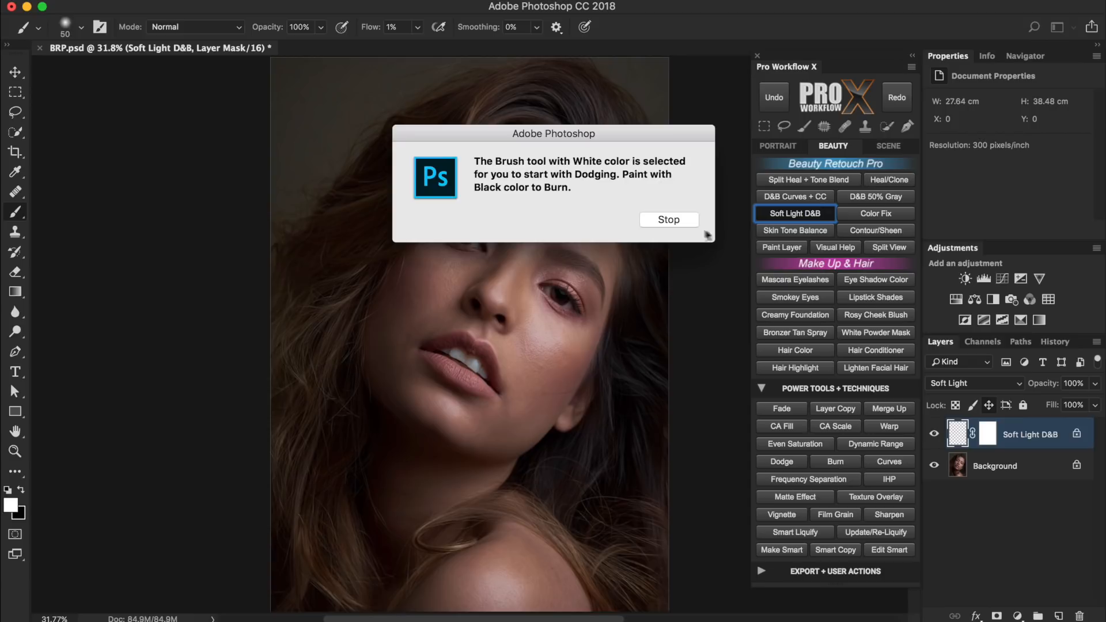
click(694, 220)
drag(521, 148, 533, 153)
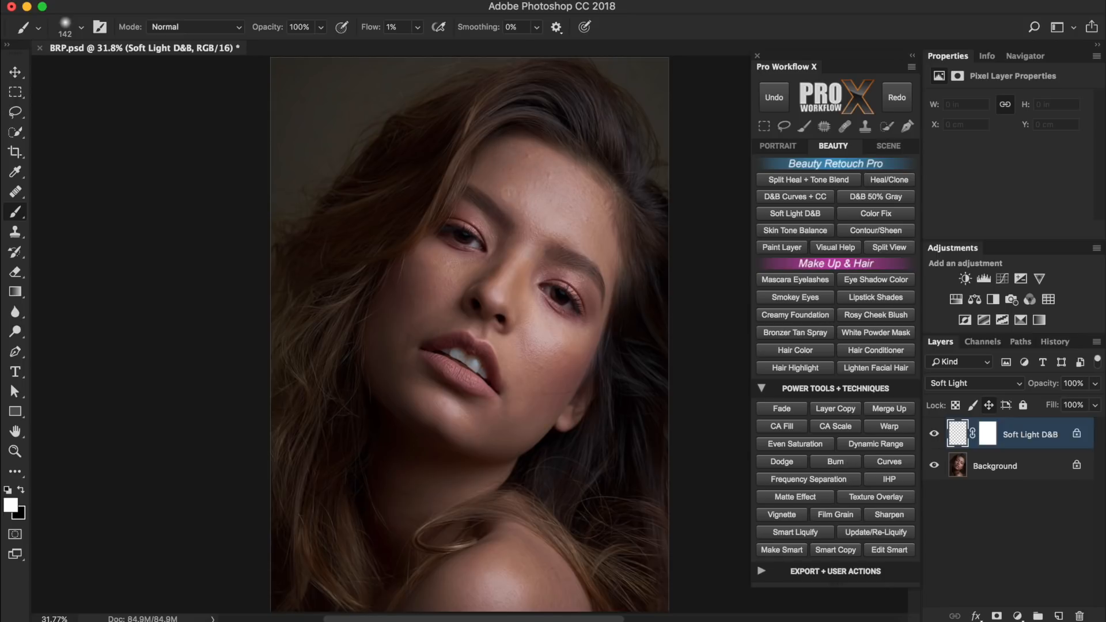
click(514, 144)
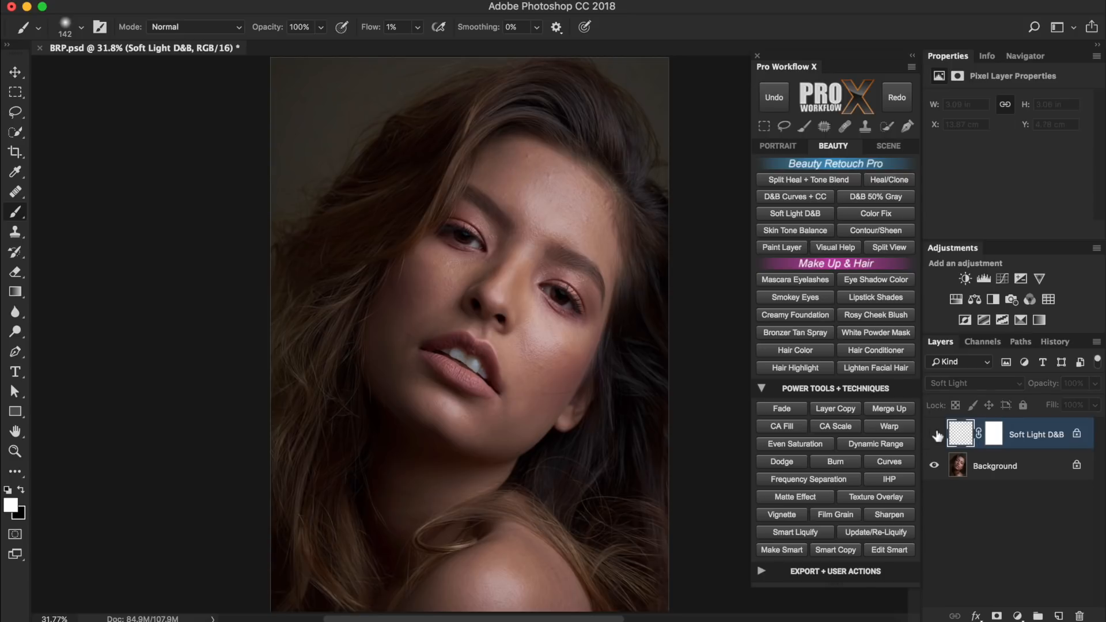
Step: Add a Color Fix layer, sample a forehead skin color, and paint it over the forehead down toward the eyebrow
drag(507, 104, 570, 216)
click(911, 215)
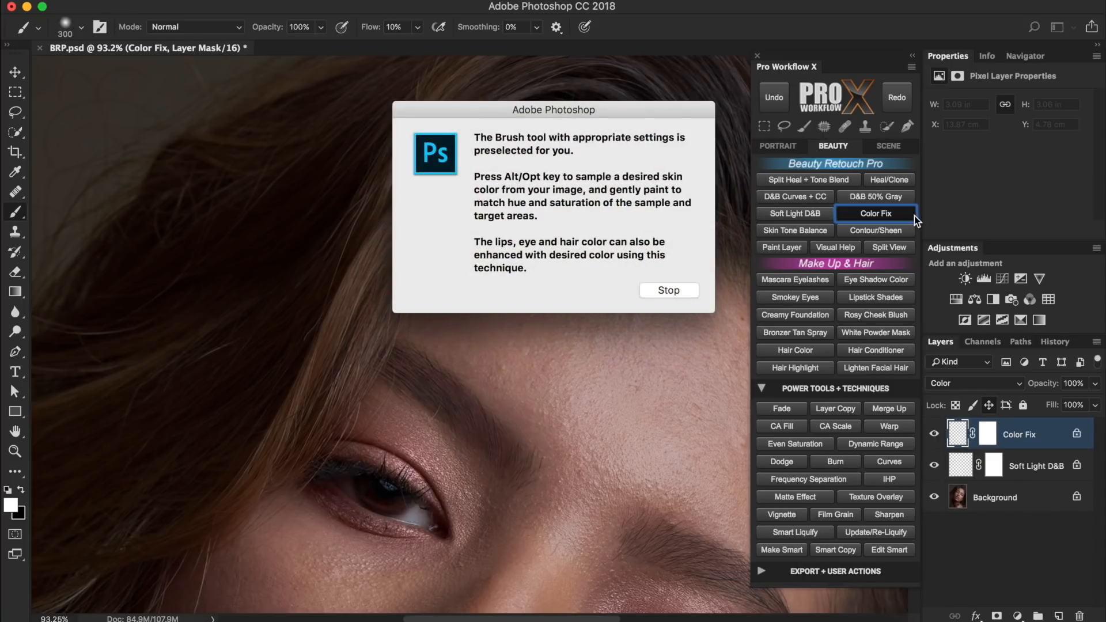
click(668, 290)
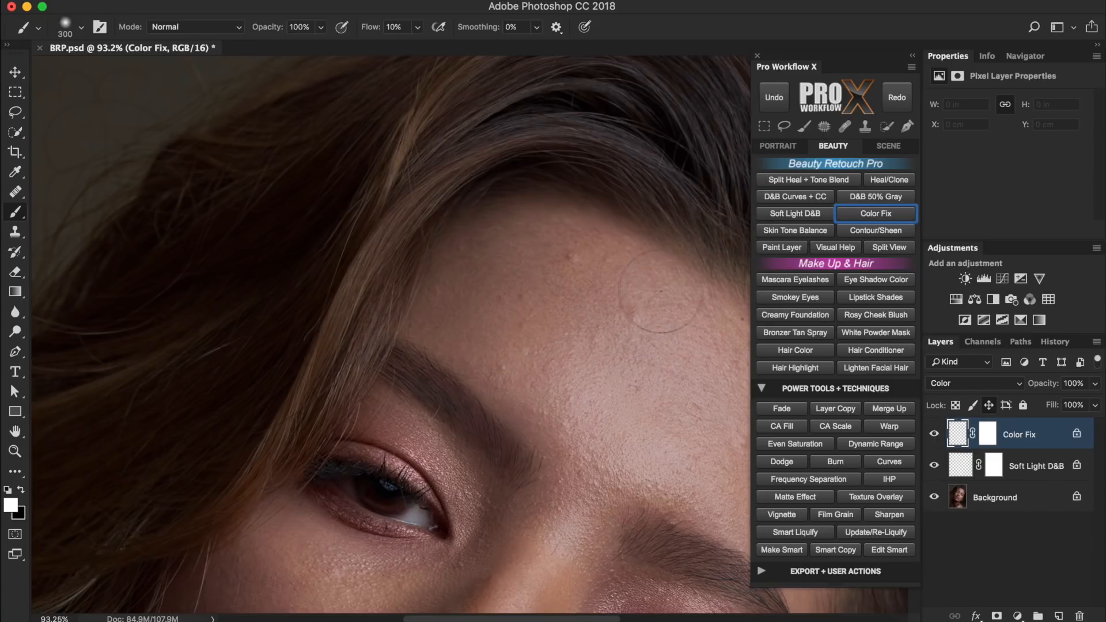
alt+click(568, 281)
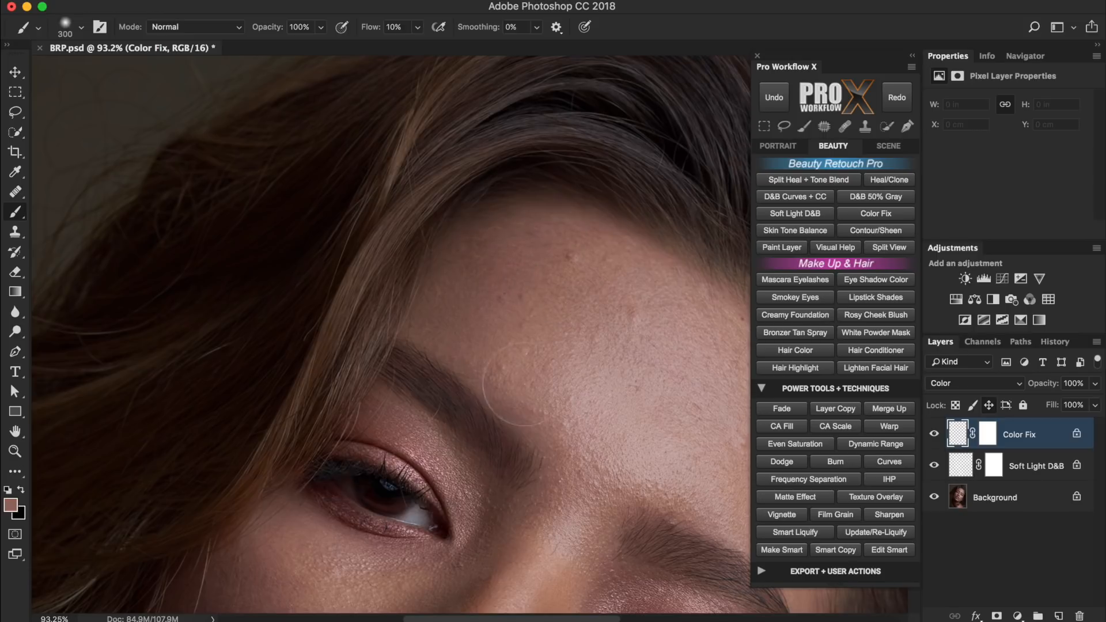
drag(440, 282, 502, 394)
Step: Fade the last Color Fix brush stroke to about 57% opacity in Normal mode
click(800, 406)
mouse_move(789, 71)
mouse_down()
mouse_move(640, 71)
mouse_move(741, 72)
mouse_up()
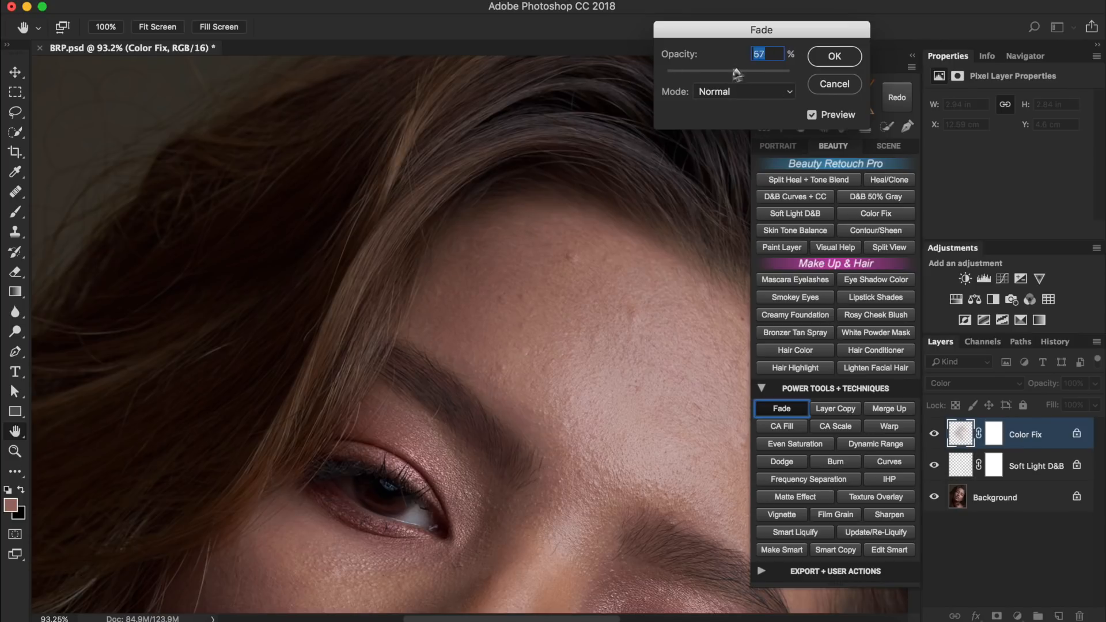
click(834, 56)
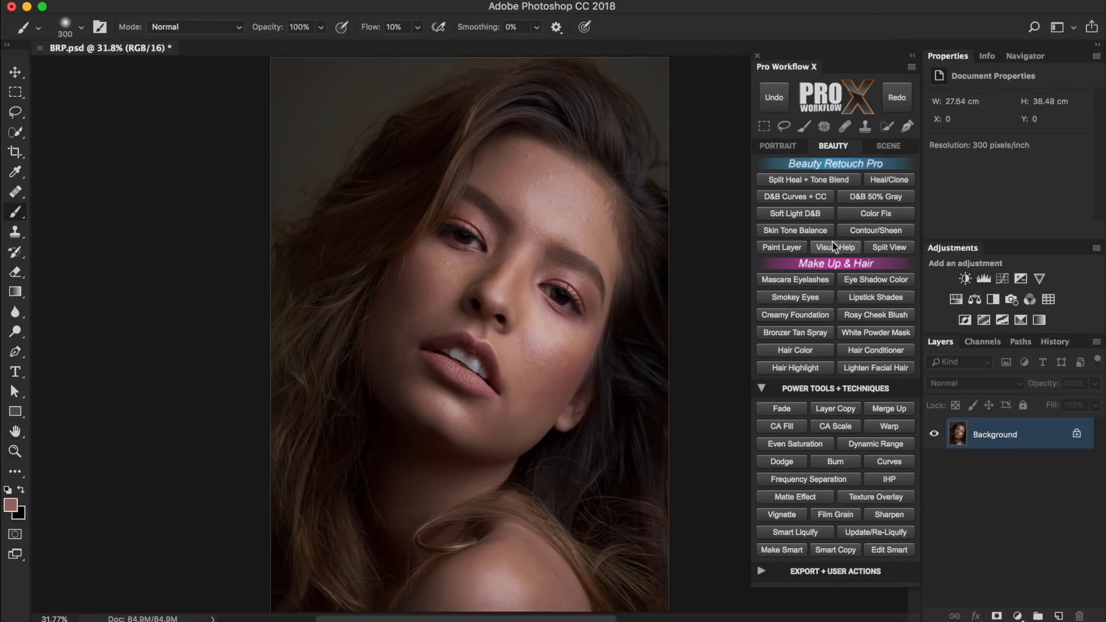
Step: Add a Skin Tone Balance group and paint in white on its mask over the saturated facial skin
click(827, 231)
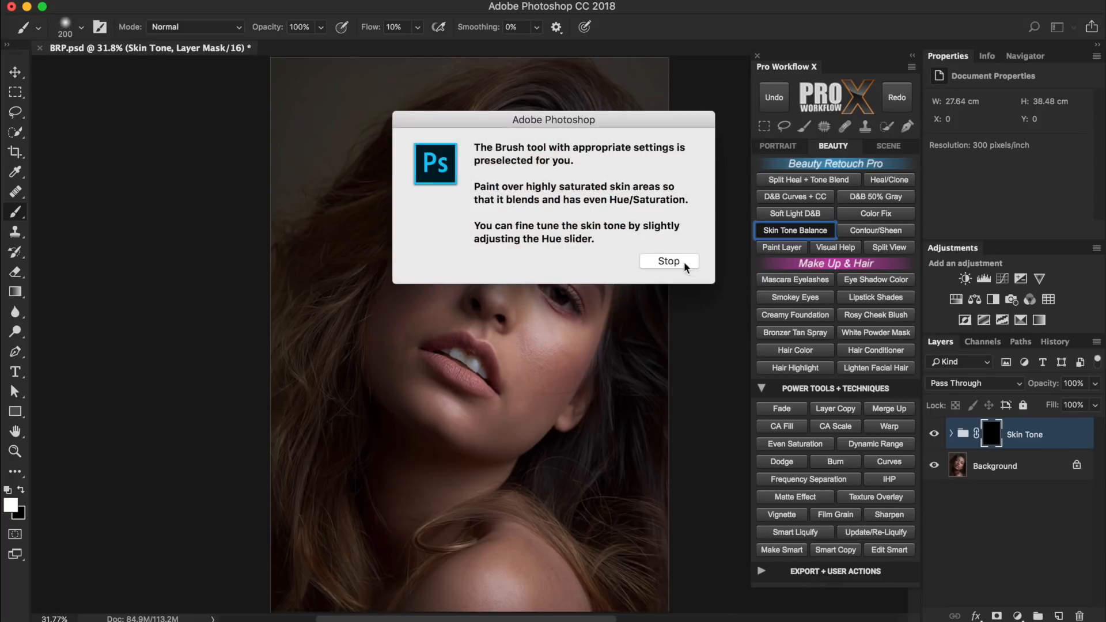
click(685, 265)
drag(522, 245, 627, 375)
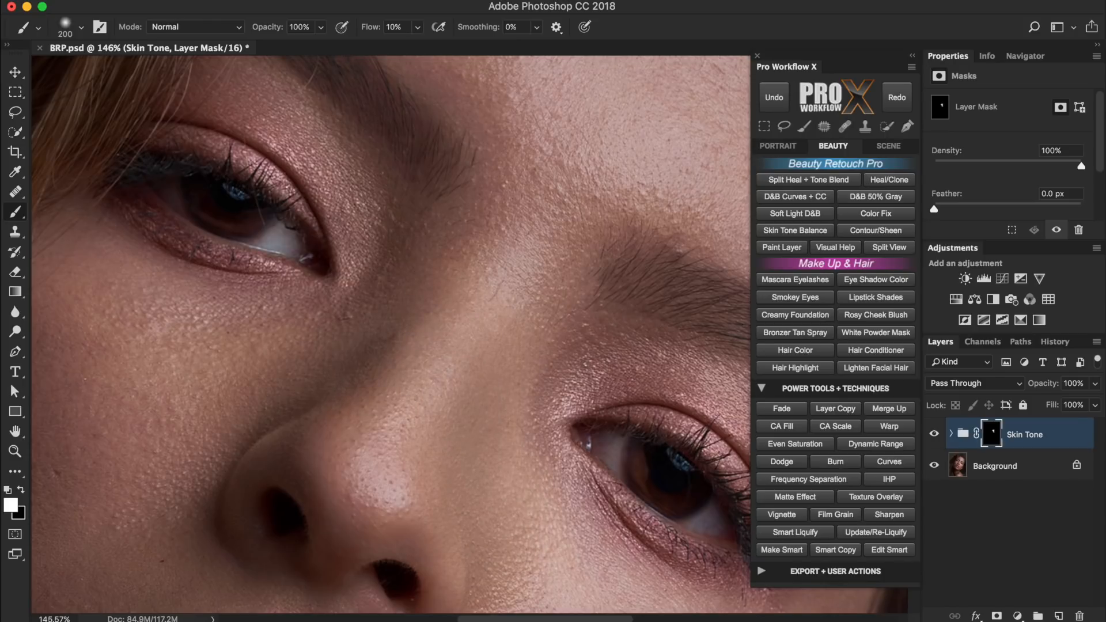
Step: Lower the Hue of the Skin Hue/Saturation adjustment inside the Skin Tone group, and reselect the group's mask
click(952, 435)
click(985, 468)
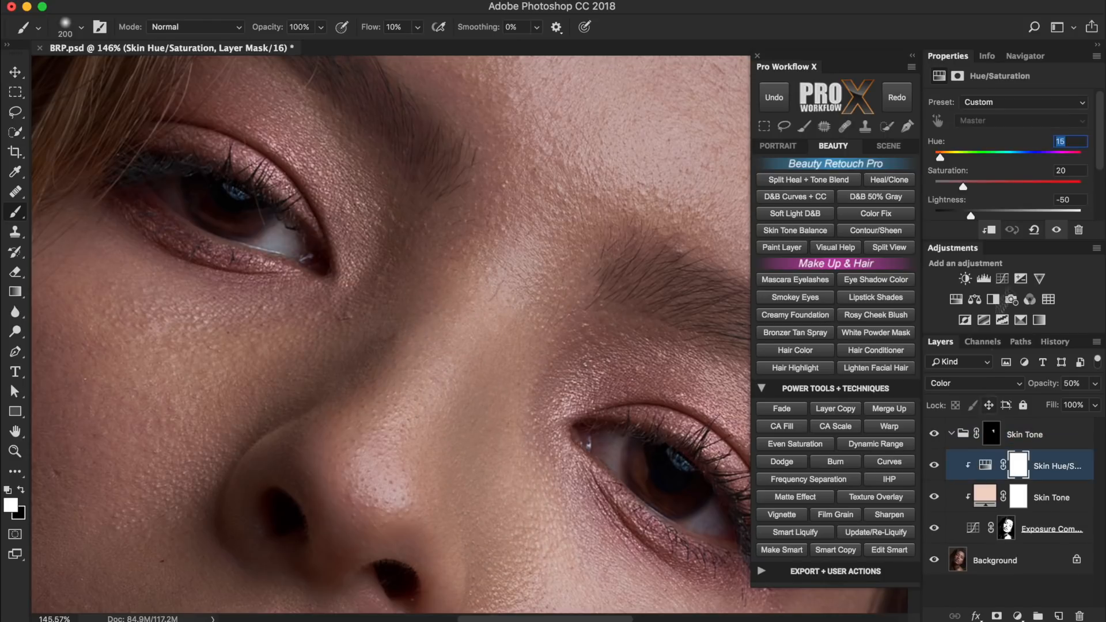
drag(942, 159, 936, 160)
click(952, 435)
click(992, 434)
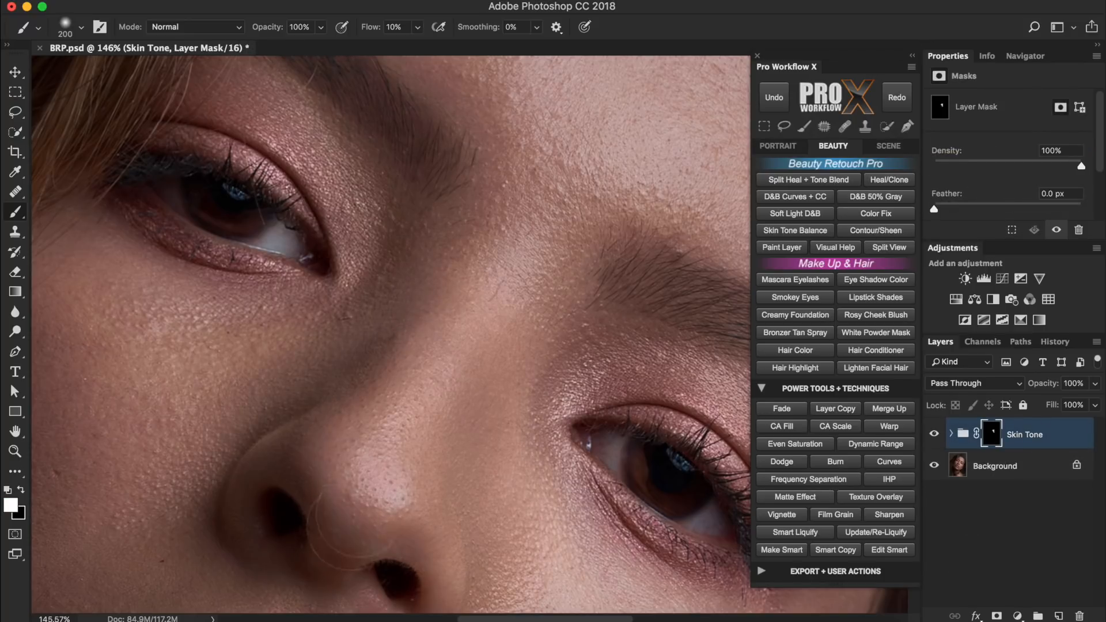
Step: Paint the Skin Tone mask over the cheek below the model's right eye and compare the skin with the group hidden and shown
drag(190, 340, 265, 340)
click(933, 439)
click(934, 437)
Step: Add a Contour/Sheen layer, resize the brush, and paint sheen on its mask along the nose
click(909, 230)
click(669, 231)
mouse_move(552, 251)
mouse_down()
mouse_move(570, 250)
mouse_move(552, 251)
mouse_up()
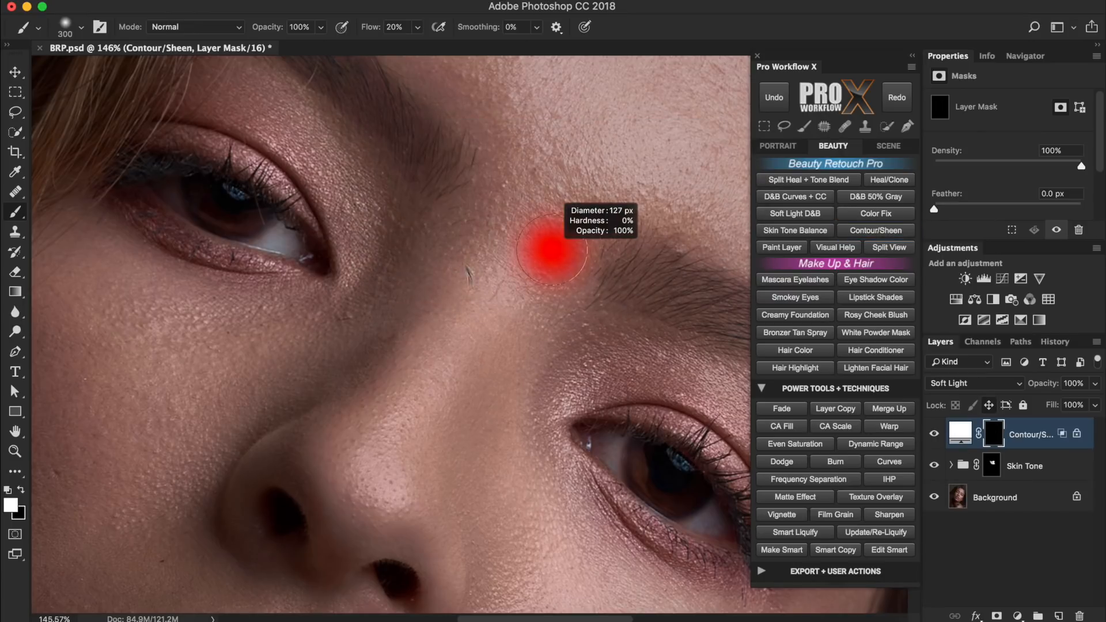
drag(380, 496, 507, 276)
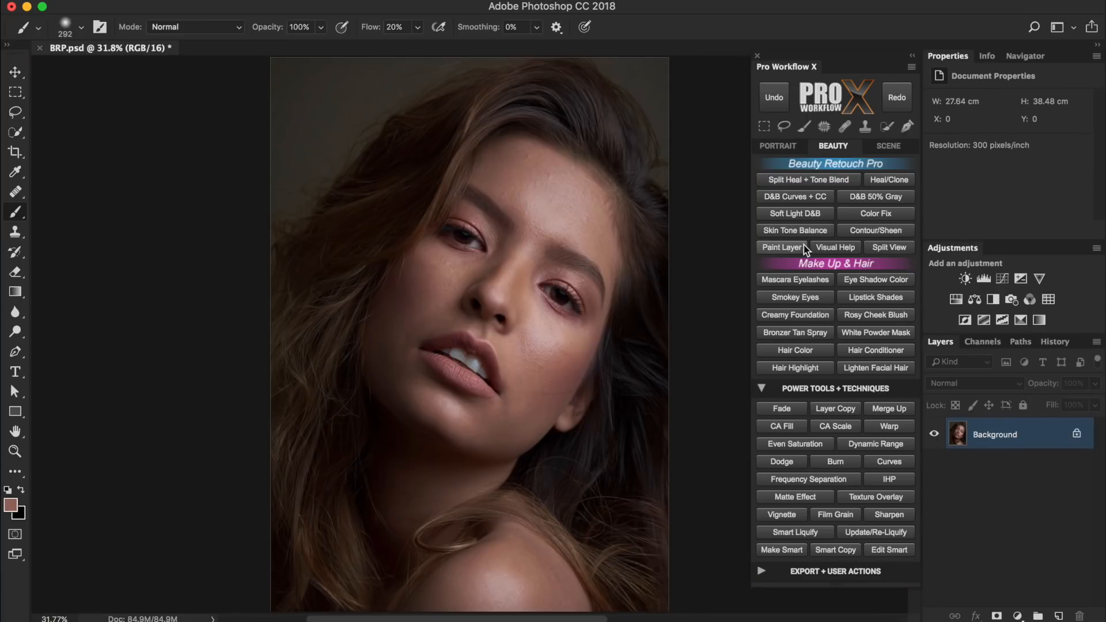
Step: Add a Paint Layer and choose a fine 5 px brush preset for painting around the model's left eye
click(802, 247)
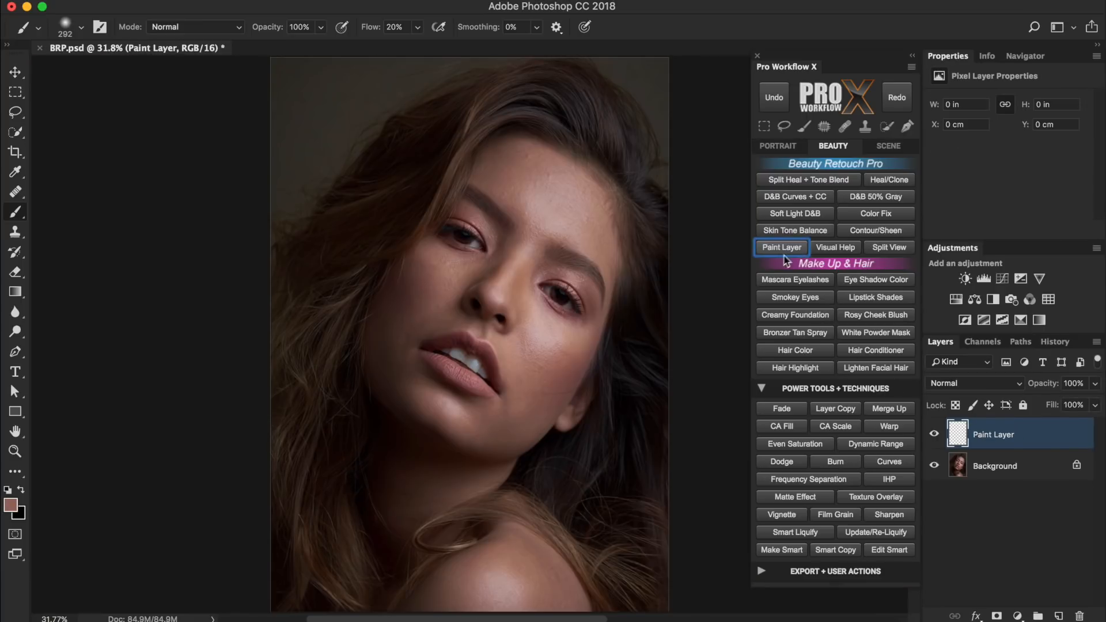
scroll(666, 407, up, 5)
click(74, 26)
click(44, 191)
click(92, 294)
key(Return)
scroll(448, 415, up, 3)
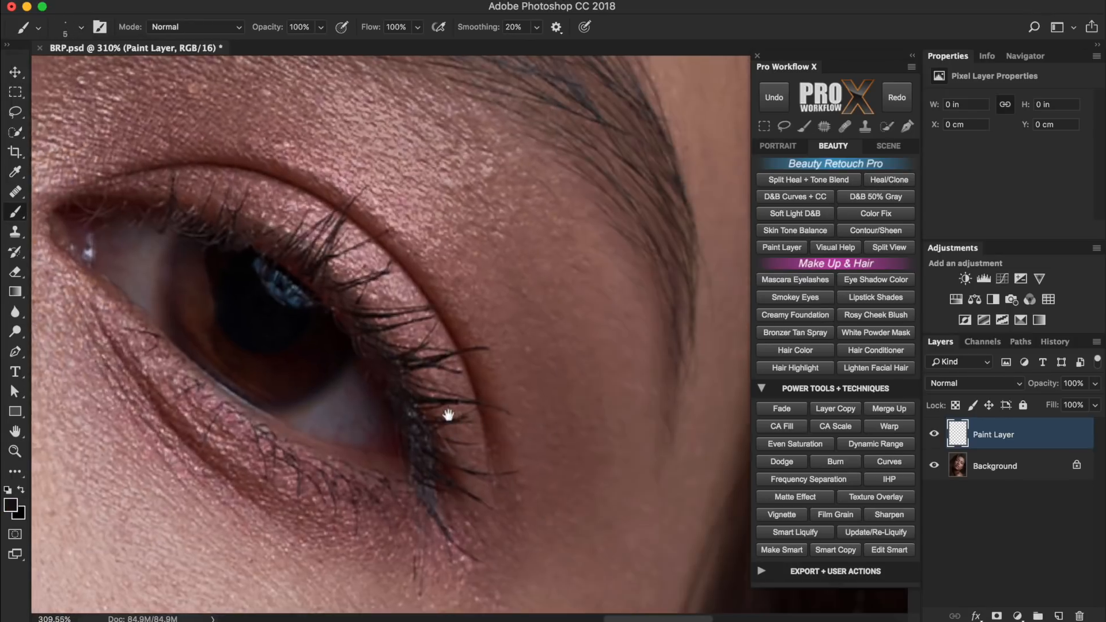
Step: Paint extra dark lashes at the outer corner of the model's left eye on the Paint Layer
drag(380, 392, 496, 369)
drag(419, 438, 493, 478)
drag(430, 490, 514, 561)
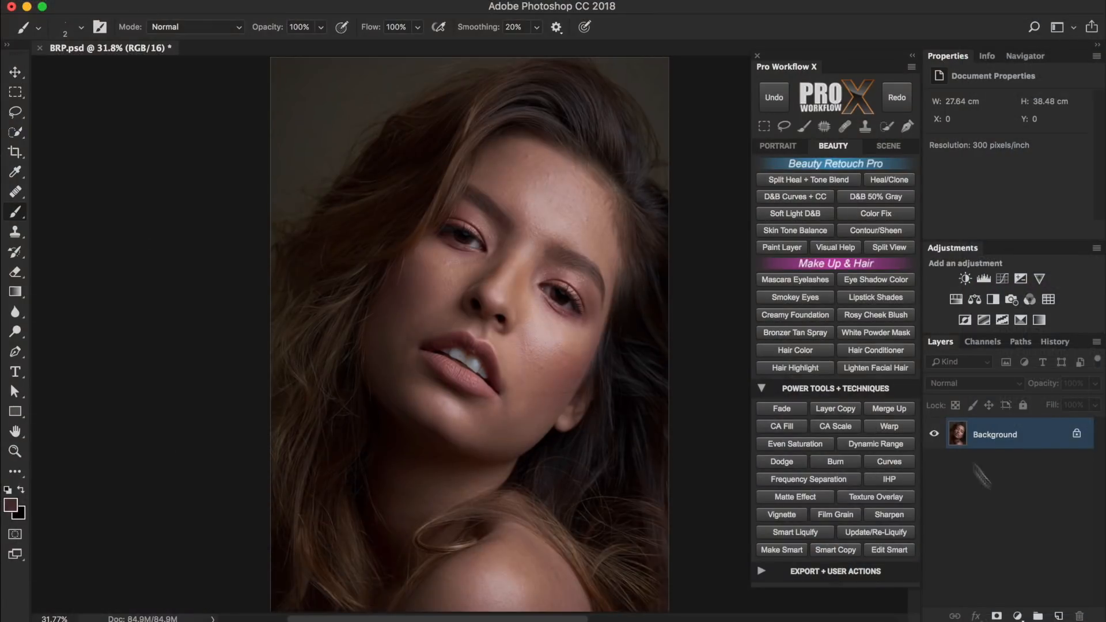
Step: Add the Visual Help group above the background and expand it to show its helper layers
click(844, 249)
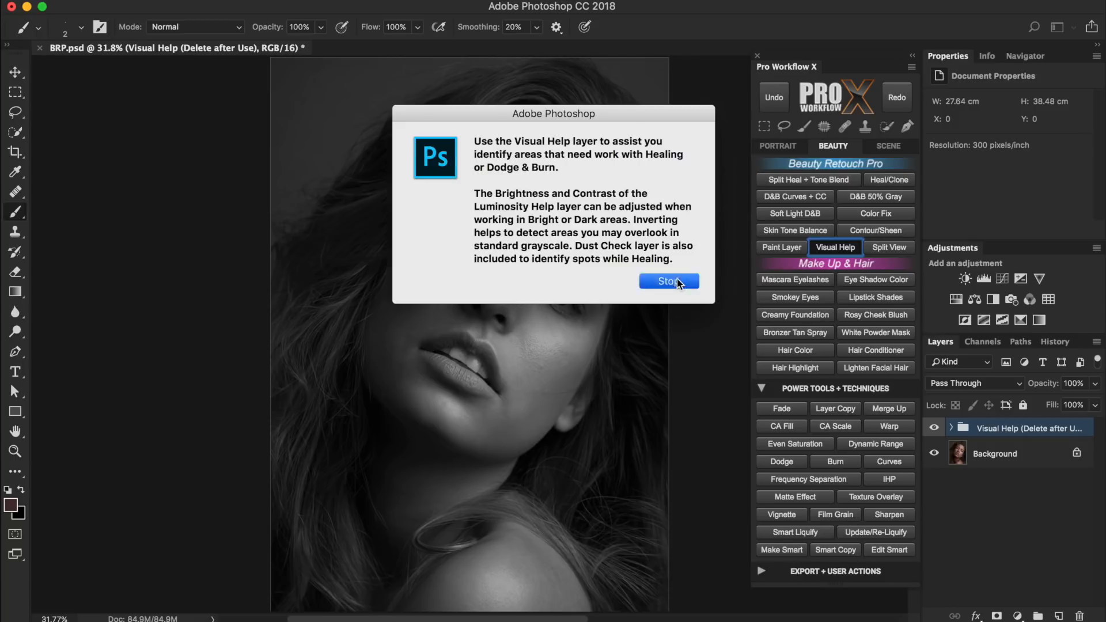
click(671, 281)
click(951, 428)
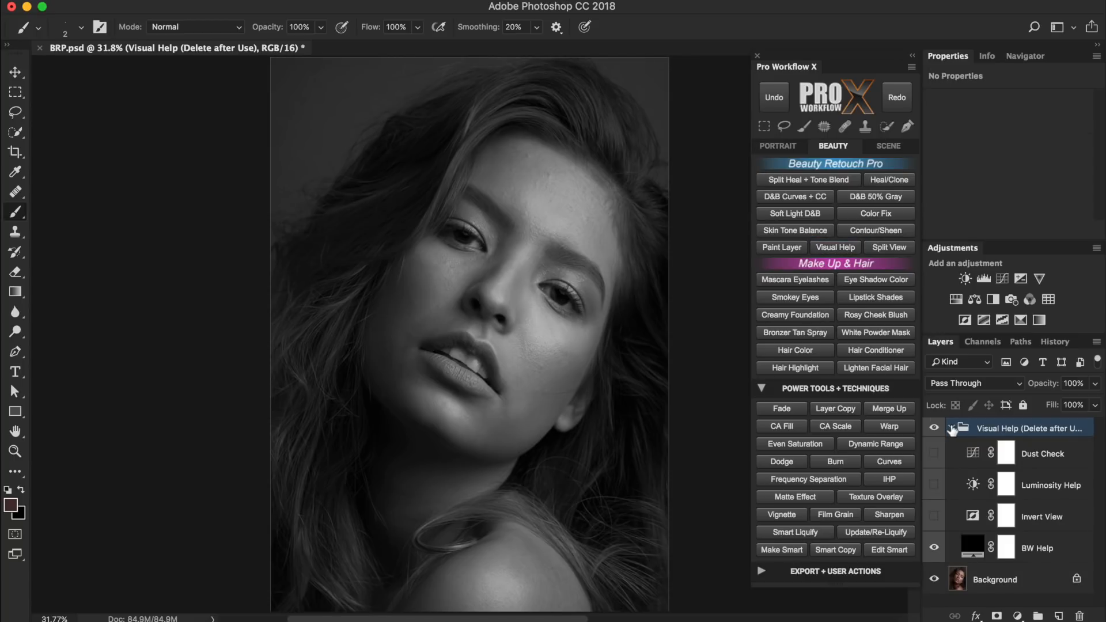
Step: Show the Invert View and Luminosity Help layers, and set Luminosity Help to brightness 5 and contrast 29
click(935, 517)
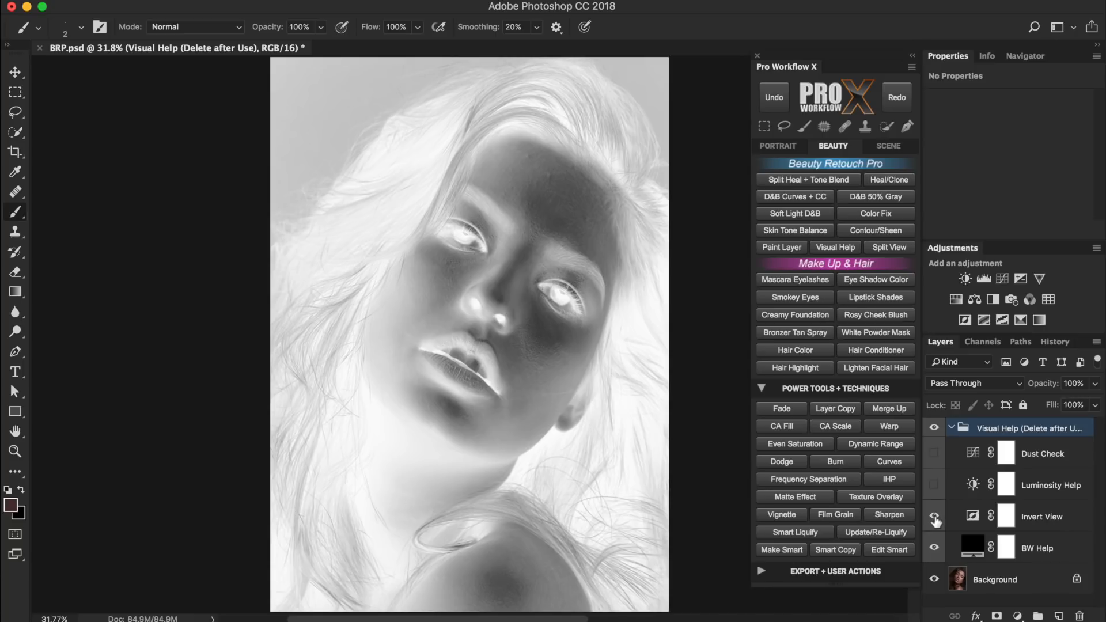
click(934, 485)
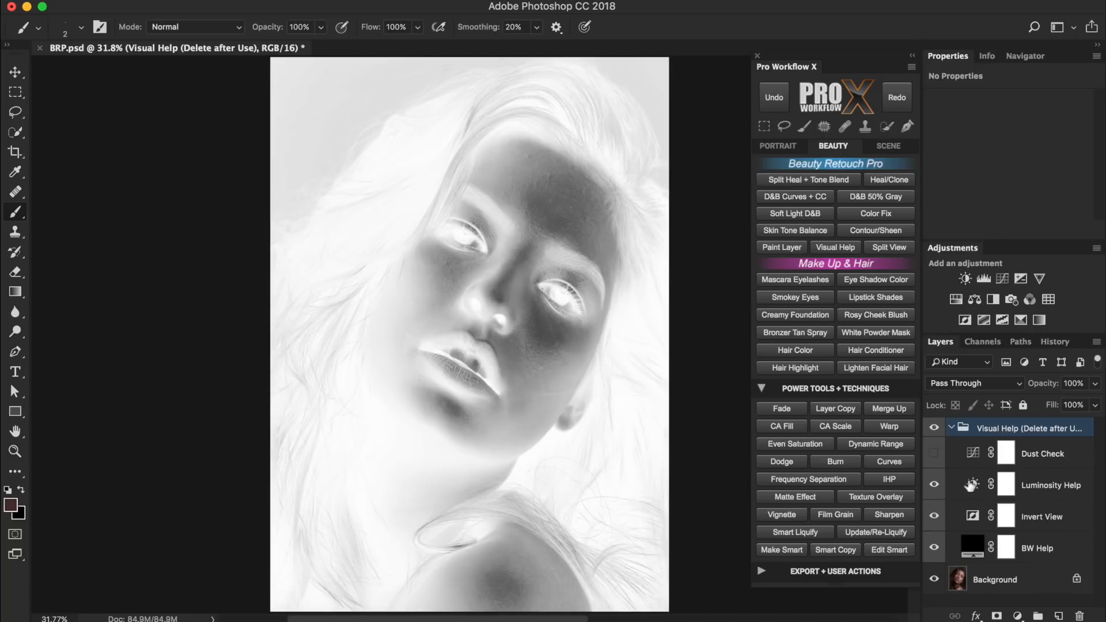
click(973, 484)
drag(1013, 171, 1009, 140)
Step: Hide Luminosity Help and Invert View, show the Dust Check layer, and view it in colour by hiding BW Help
click(934, 485)
click(935, 516)
click(934, 454)
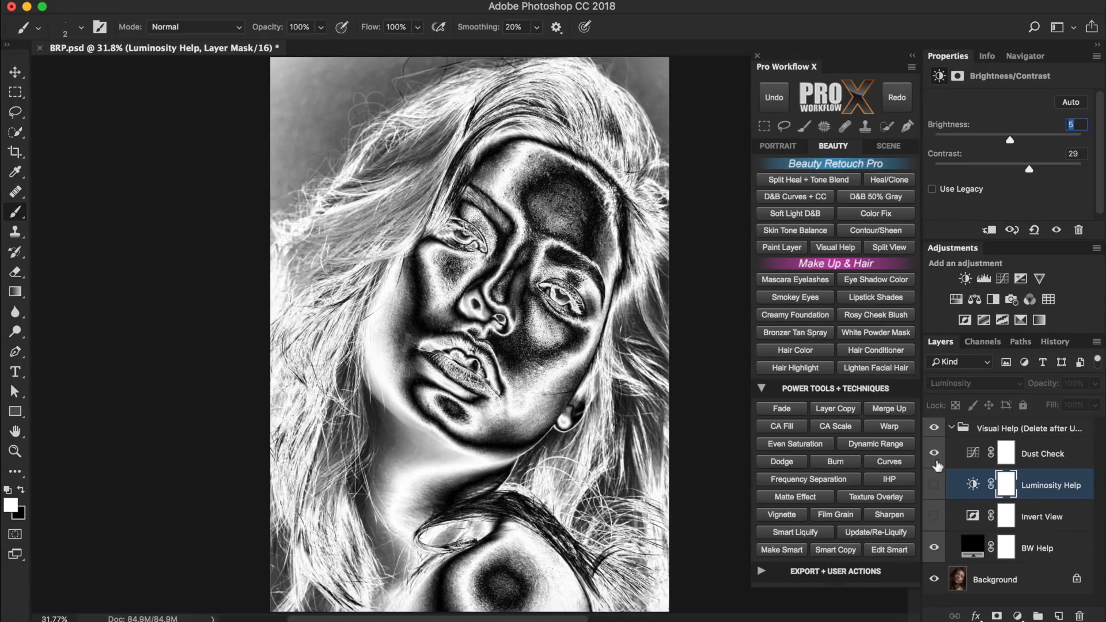
click(933, 548)
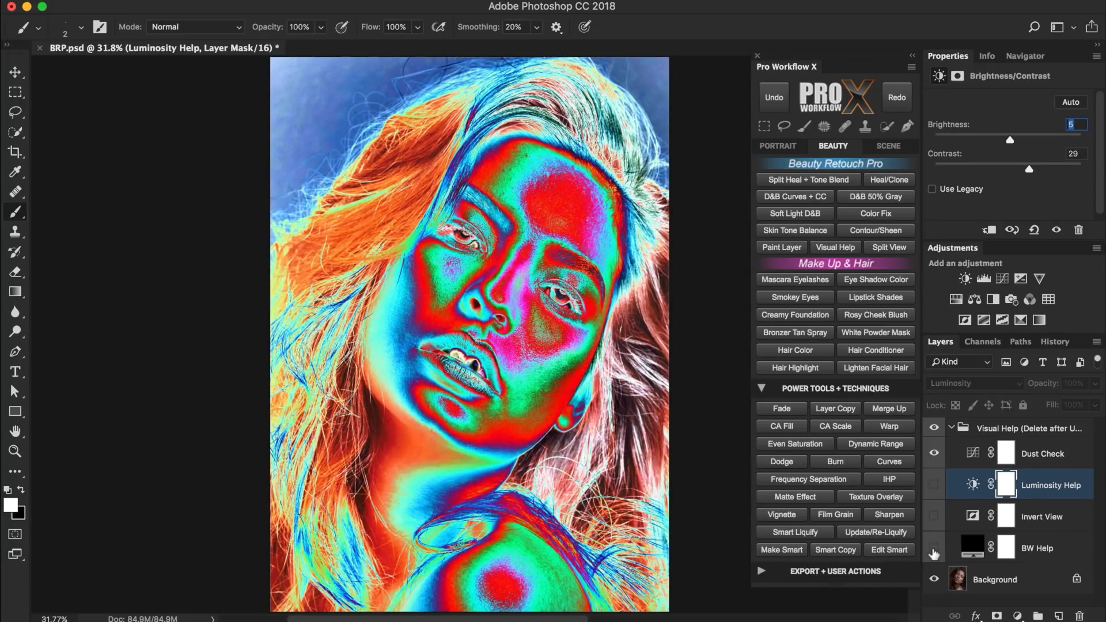
Step: Open the image in Split View with one view close up on the face, and add a Soft Light D&B layer
click(889, 247)
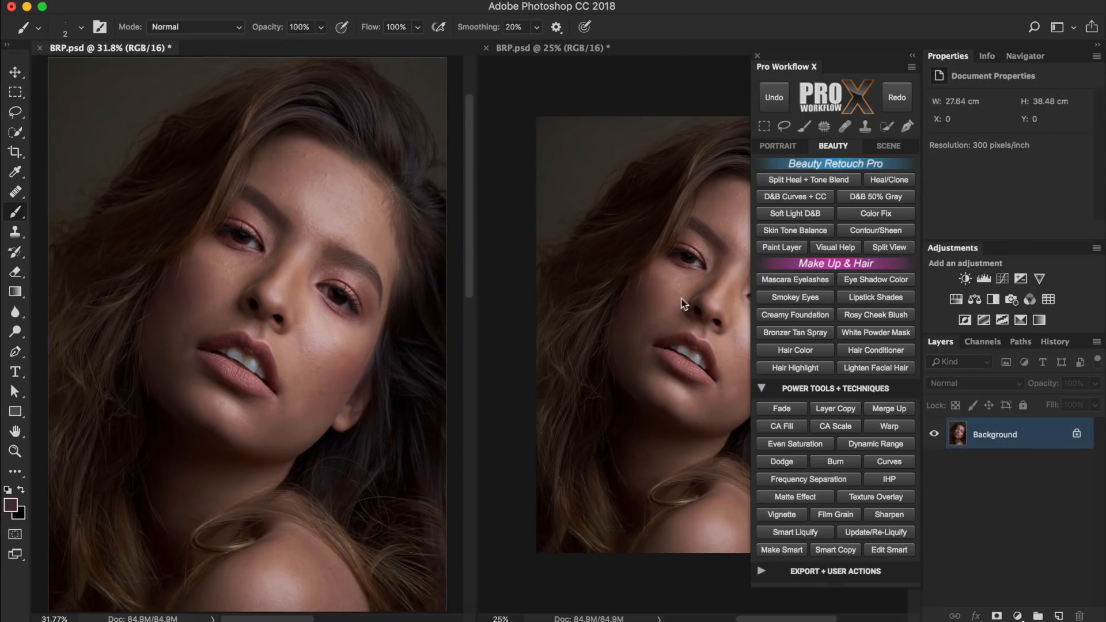
drag(312, 197, 361, 242)
click(795, 214)
Step: Paint white dodge strokes at 1% flow over the forehead on the Soft Light D&B layer, working in both views
mouse_move(300, 298)
mouse_down()
mouse_move(318, 299)
mouse_move(295, 299)
mouse_up()
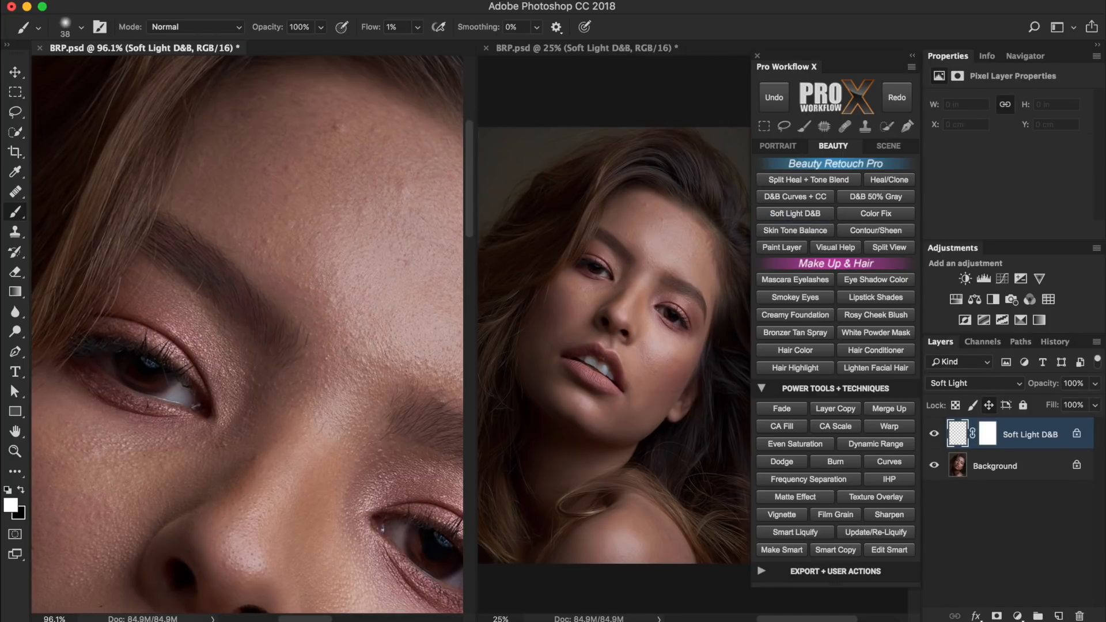
drag(331, 277, 348, 308)
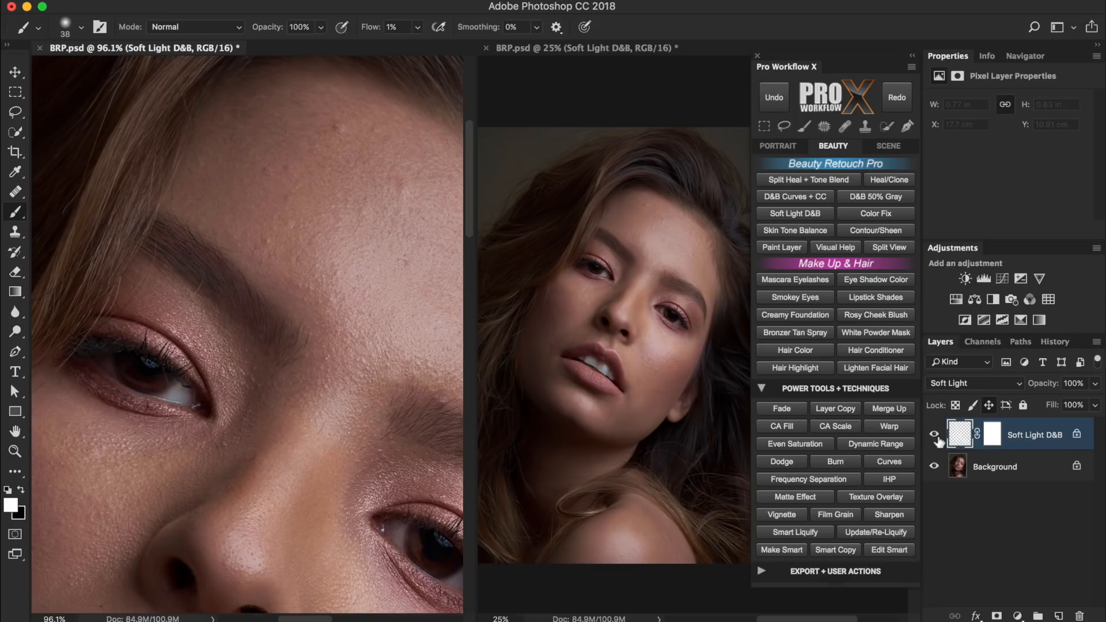
click(663, 251)
drag(642, 253, 669, 253)
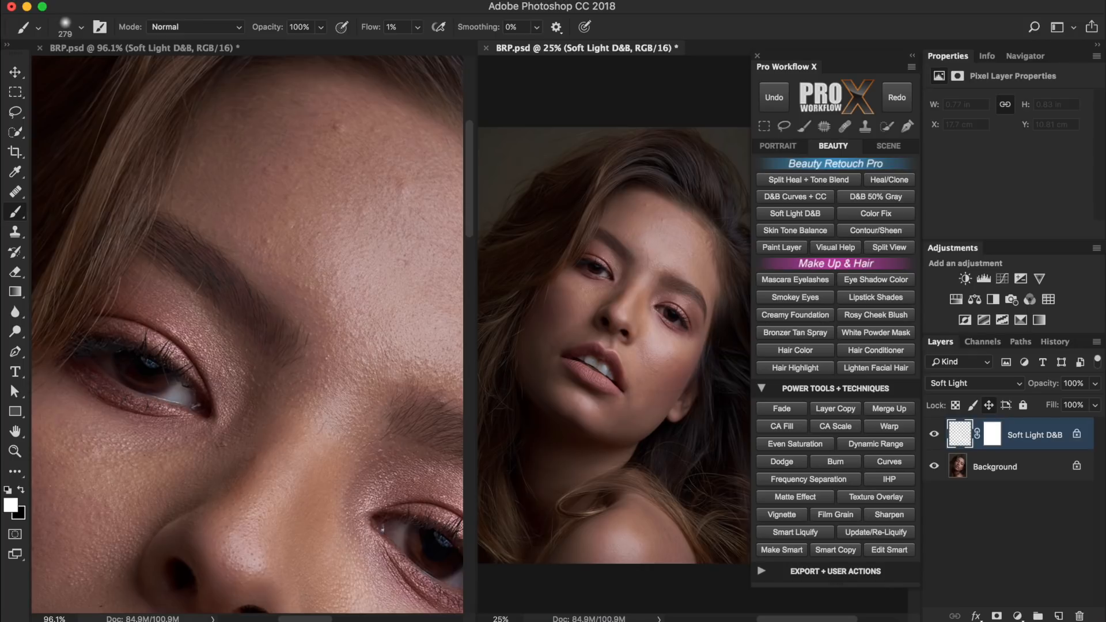
Step: Adjust the opacity of the last dodge stroke with Fade and apply it
click(803, 409)
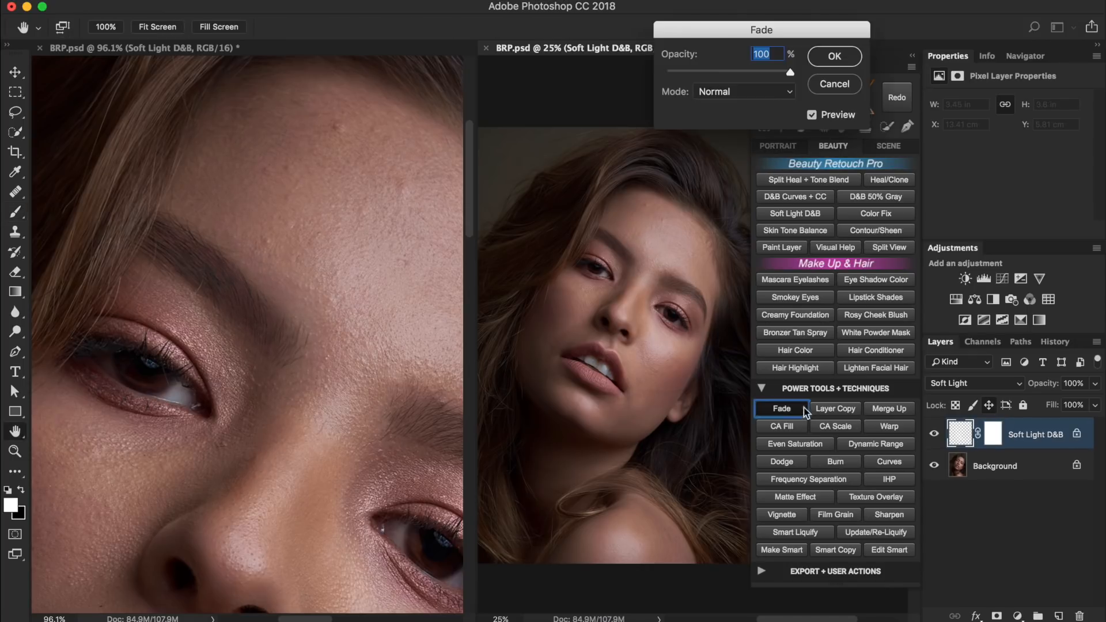
drag(787, 72, 692, 81)
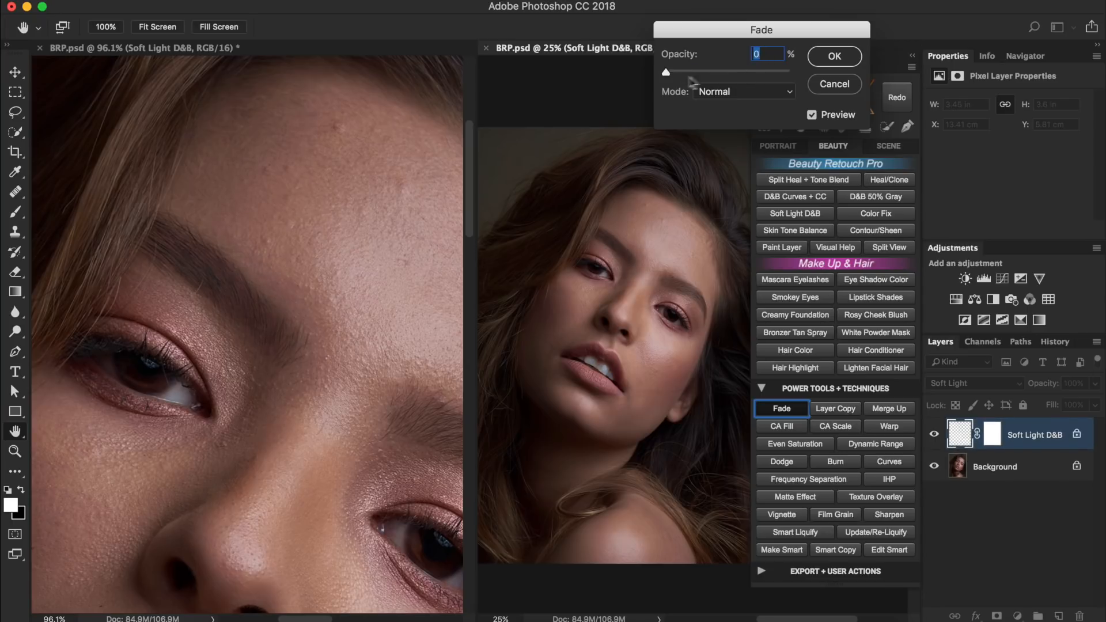
click(833, 56)
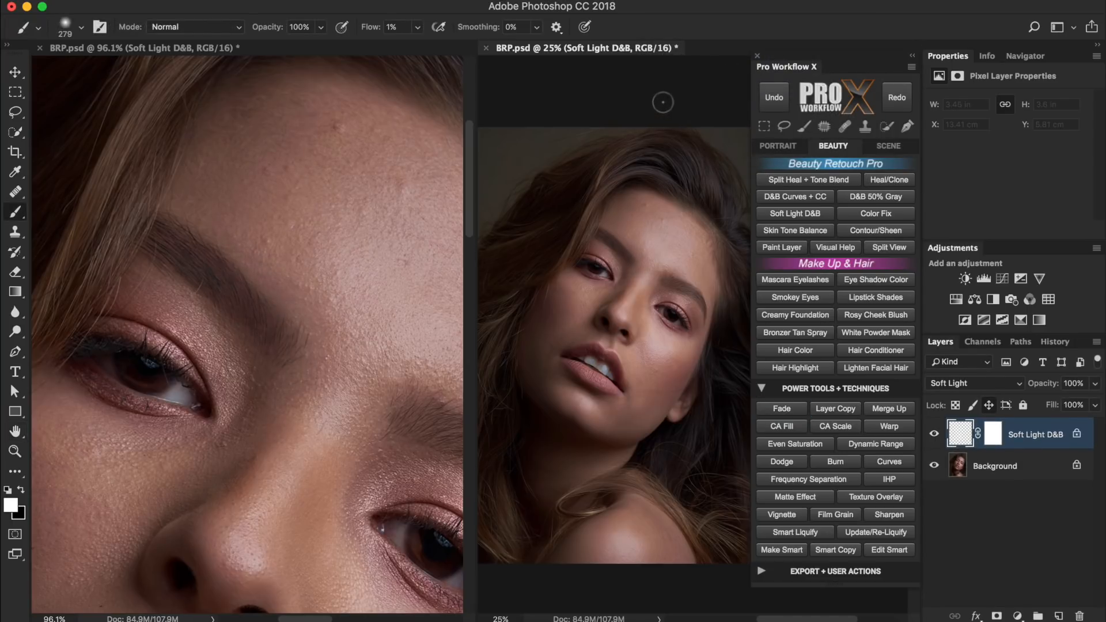
Step: Close the second view of the image, fit the photo on screen, and delete the Soft Light D&B layer
click(487, 47)
key(super+0)
key(BackSpace)
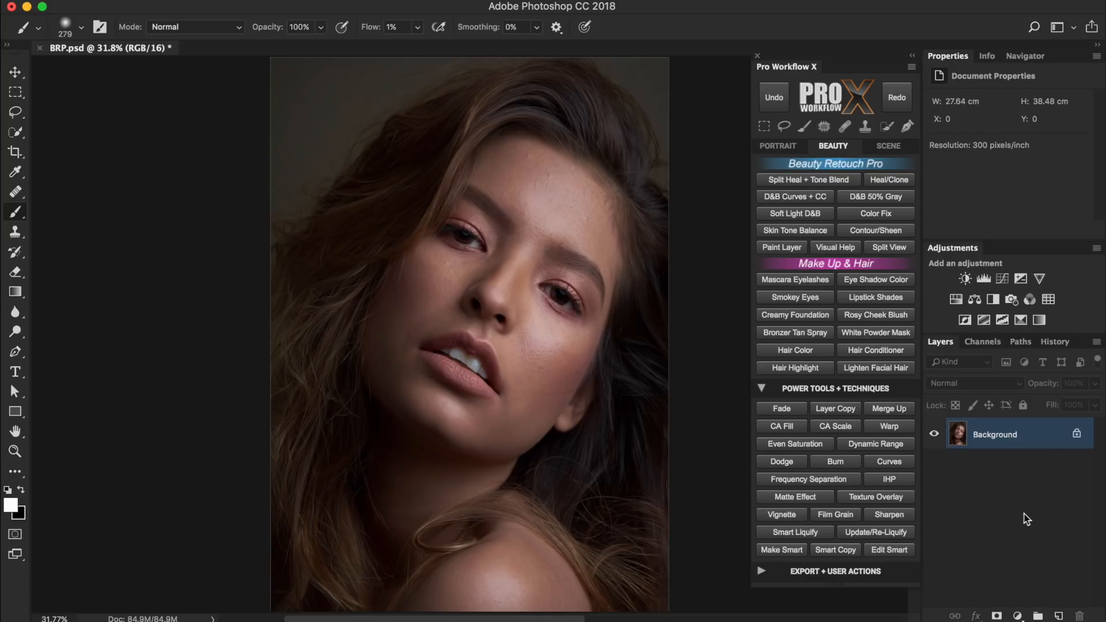
Step: Add a Mascara Eyelashes group, brush its mask along the lashes of the model's left eye, and compare before and after
click(826, 279)
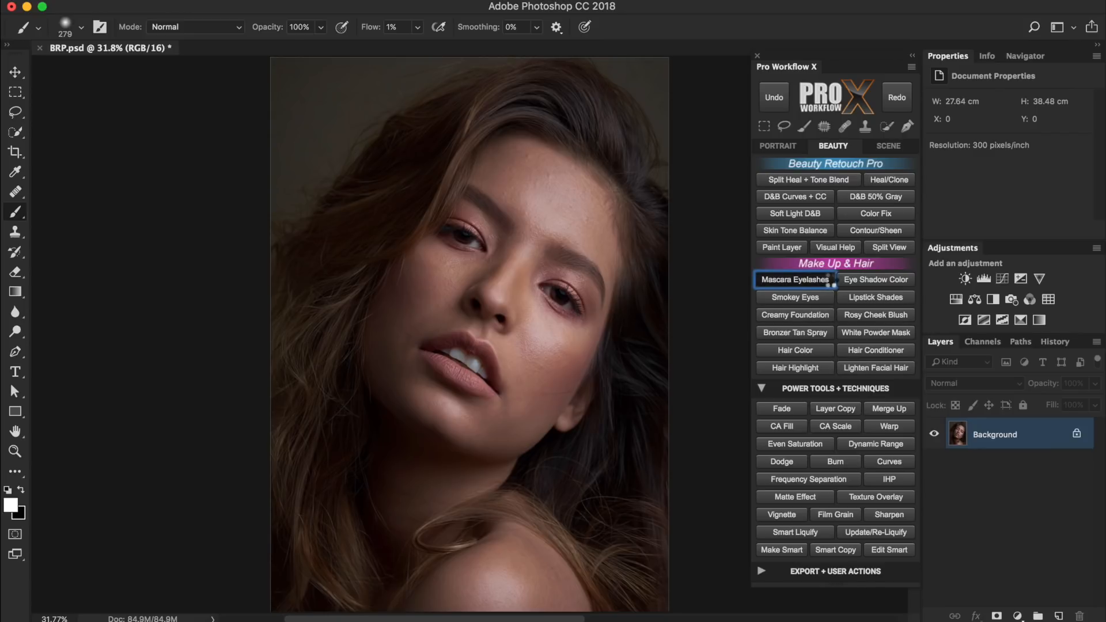
click(668, 251)
scroll(654, 341, up, 5)
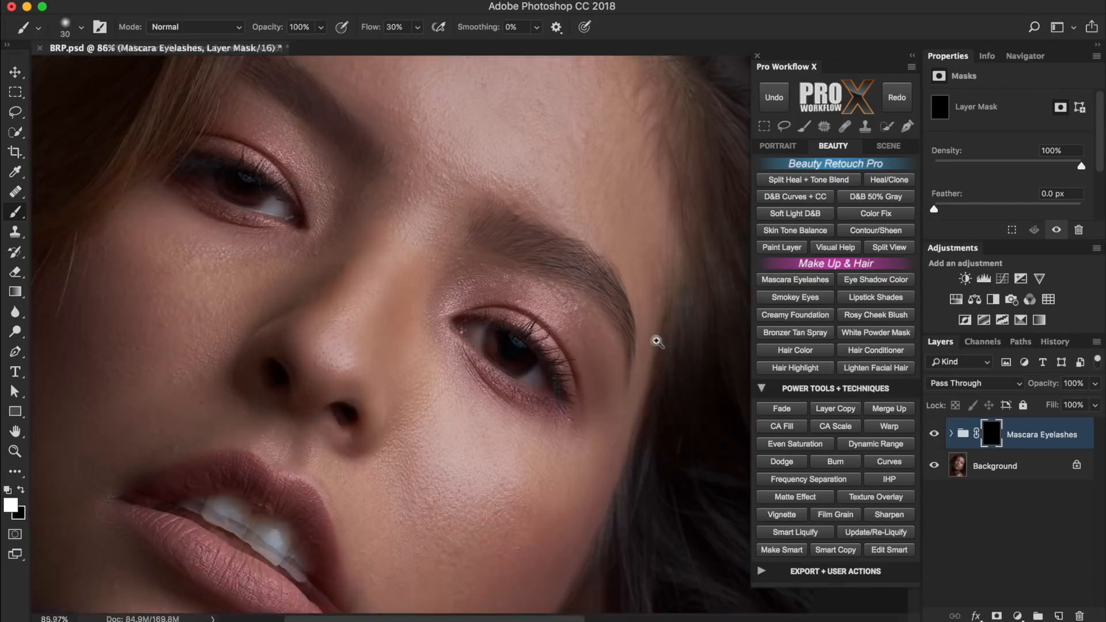
mouse_move(465, 339)
mouse_down()
mouse_move(556, 452)
mouse_move(523, 452)
mouse_move(422, 381)
mouse_up()
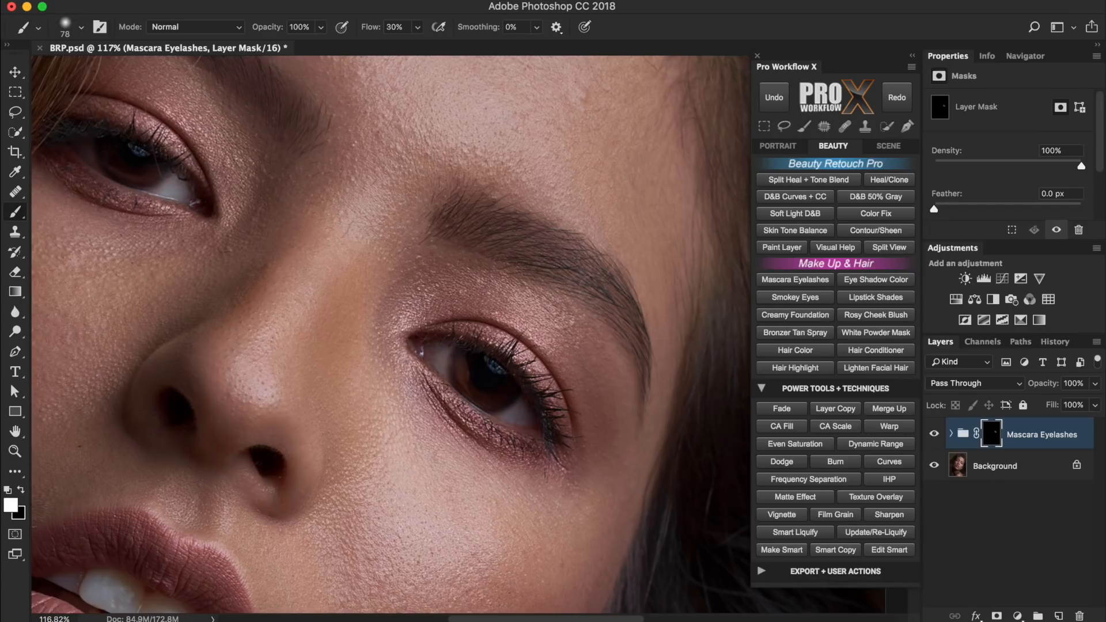
click(934, 434)
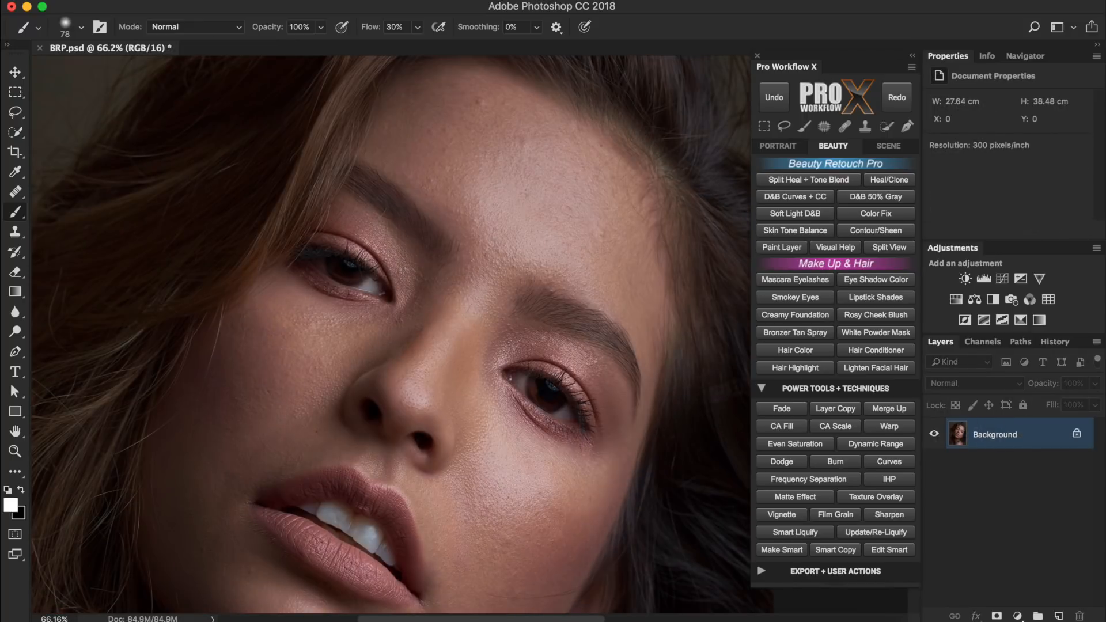
Step: Add an Eye Shadow Color layer and paint its mask around the upper lid of the model's left eye
click(909, 281)
click(683, 275)
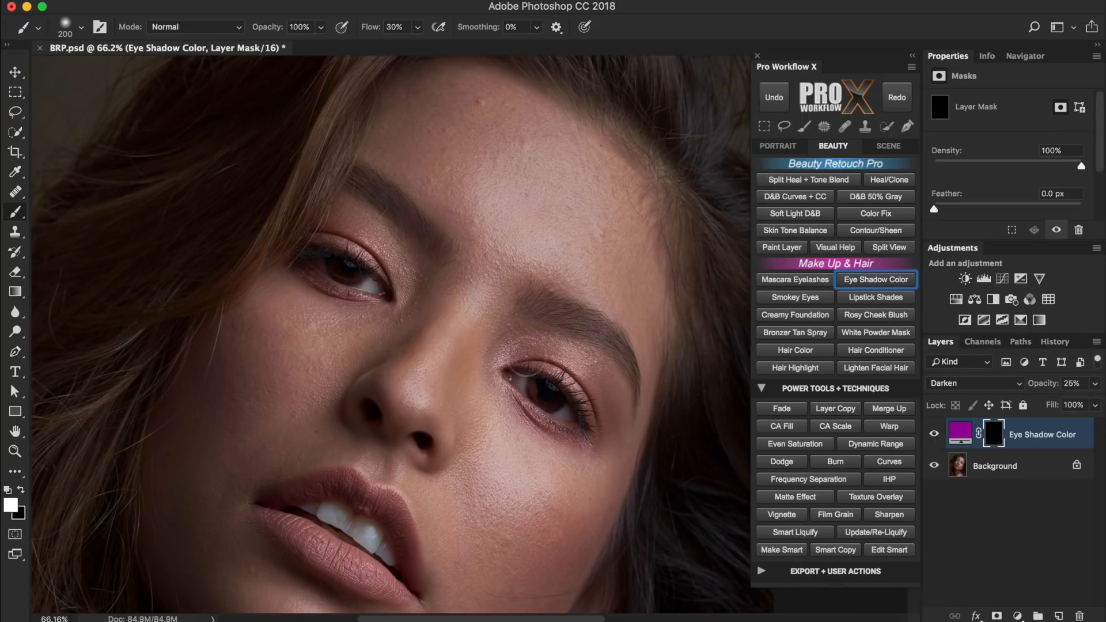
mouse_move(578, 364)
mouse_down()
mouse_move(531, 350)
mouse_move(617, 431)
mouse_up()
Step: Try teal (#009499), orange (#b06b22) and pink as the eye shadow fill colour, and discard the change
click(966, 436)
double_click(966, 436)
click(899, 357)
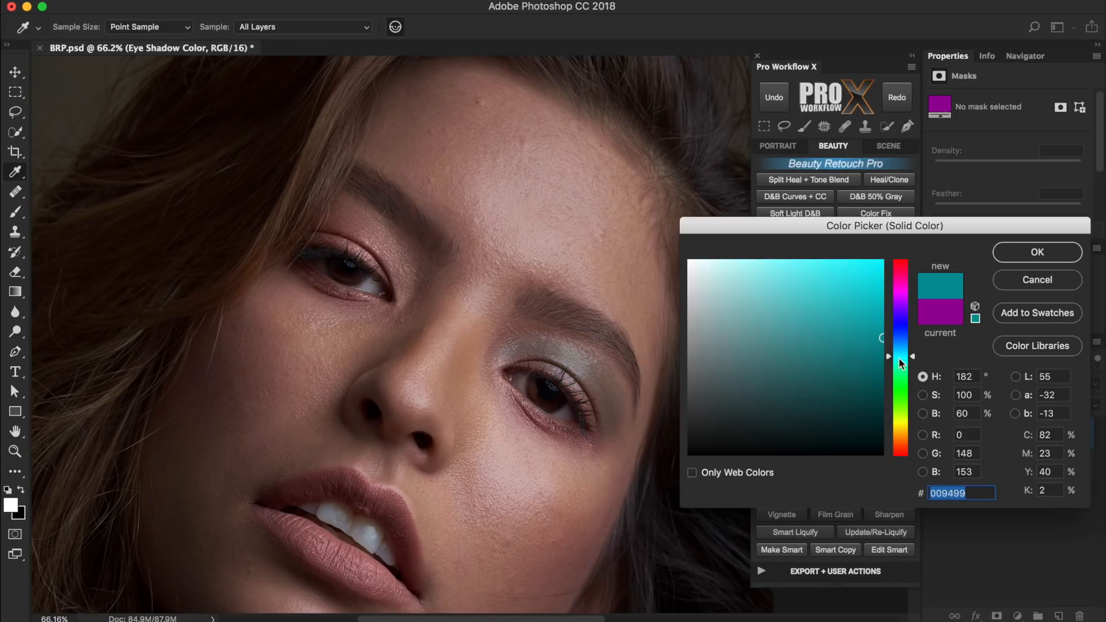
drag(901, 408, 902, 436)
click(846, 321)
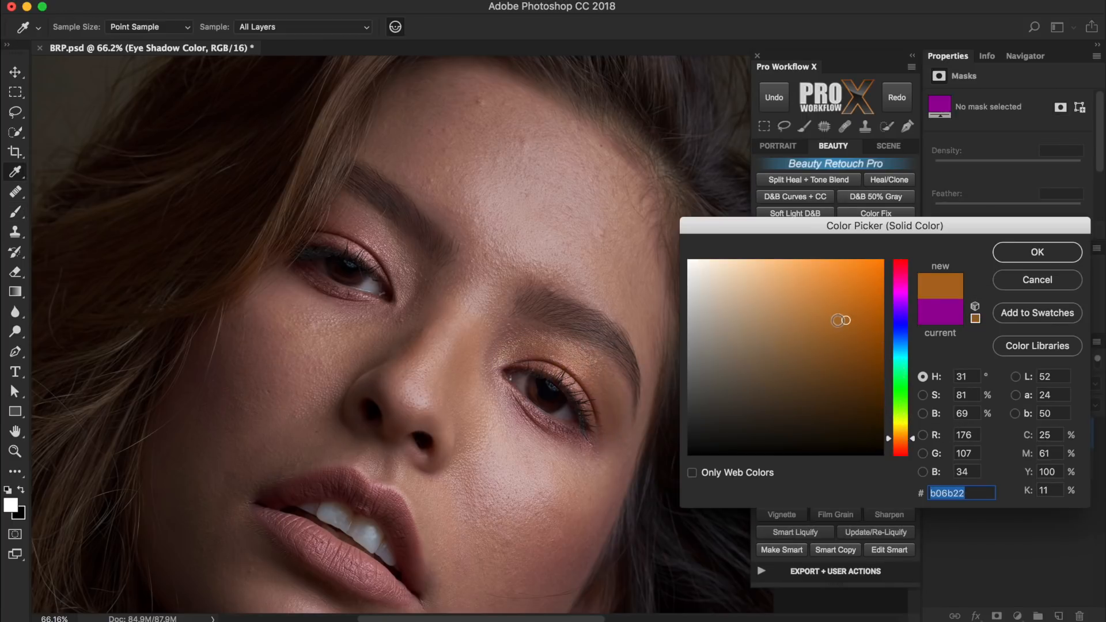
click(902, 290)
click(1008, 282)
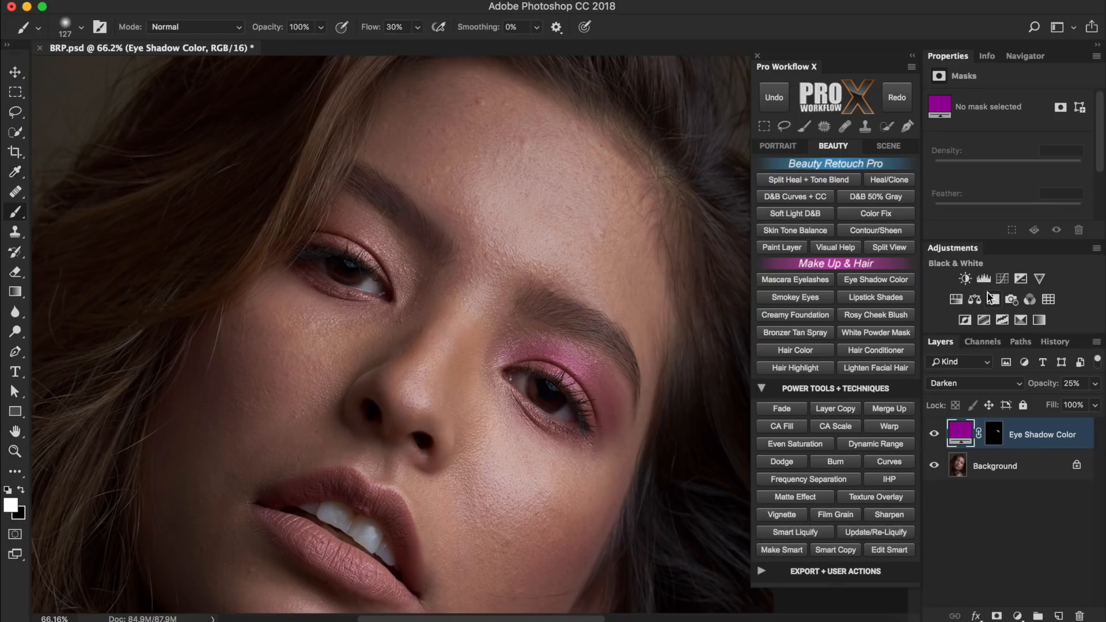
Step: Delete the Eye Shadow Color layer and add a Smokey Eyes adjustment in its place
drag(1031, 436, 1079, 616)
click(826, 298)
click(672, 231)
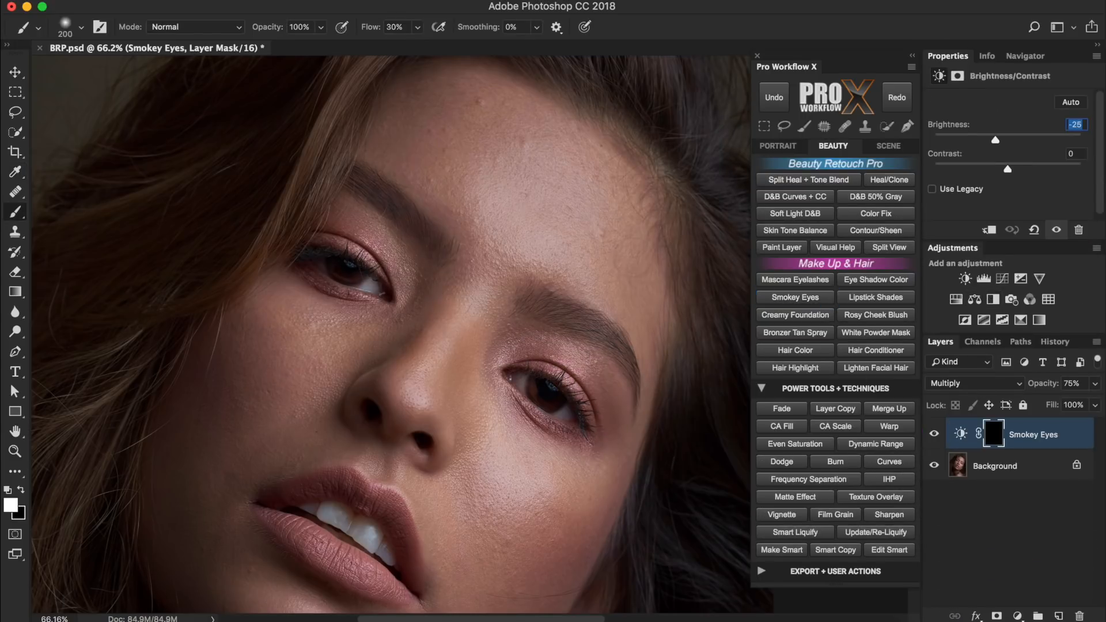
Step: Paint the Smokey Eyes mask around the upper and lower lids of the model's left eye
mouse_move(516, 370)
mouse_down()
mouse_move(566, 371)
mouse_move(595, 423)
mouse_move(605, 408)
mouse_up()
mouse_move(513, 395)
mouse_down()
mouse_move(580, 439)
mouse_move(510, 396)
mouse_up()
drag(596, 446, 594, 445)
Step: Delete the Smokey Eyes layer and add a Lipstick Shades layer in its place
drag(1069, 433, 1079, 615)
click(910, 301)
click(682, 273)
Step: Resize the brush and paint the Lipstick Shades mask over the upper and lower lips
drag(288, 527, 473, 431)
drag(472, 431, 448, 430)
mouse_move(469, 394)
mouse_down()
mouse_move(591, 476)
mouse_move(463, 423)
mouse_move(567, 489)
mouse_move(449, 407)
mouse_up()
Step: Try brown-orange (#80451a) and magenta (#b537ae) as the lipstick fill colour, and discard the change
double_click(959, 439)
click(903, 442)
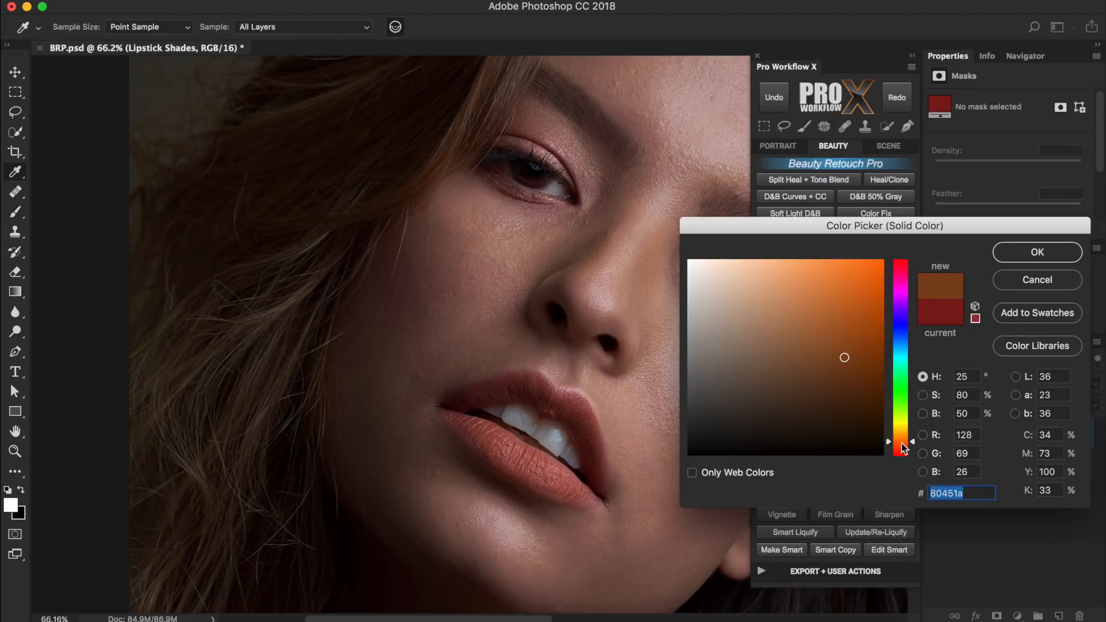
click(830, 329)
click(825, 317)
click(890, 291)
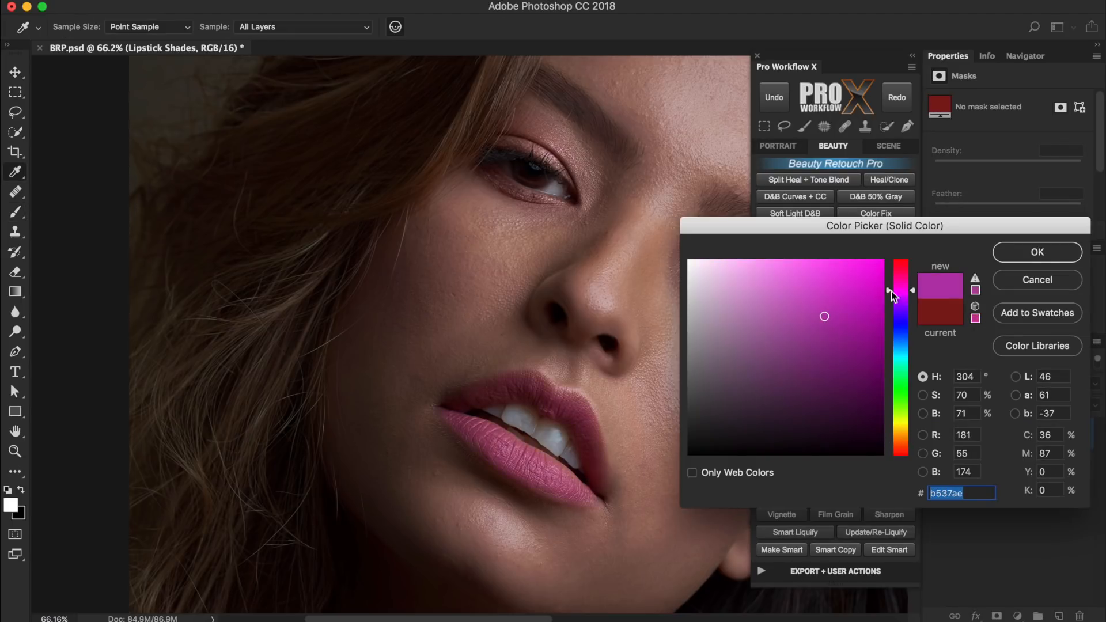
click(1037, 279)
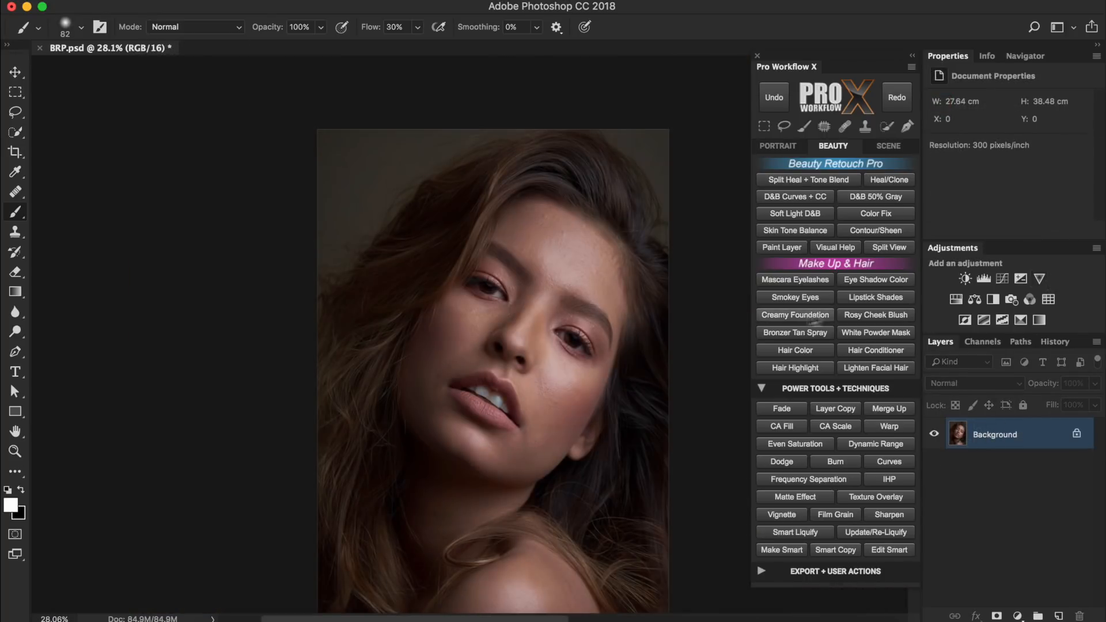
Step: Try the Creamy Foundation layer by painting its mask over the forehead, chin and cheeks, and delete the layer
click(814, 317)
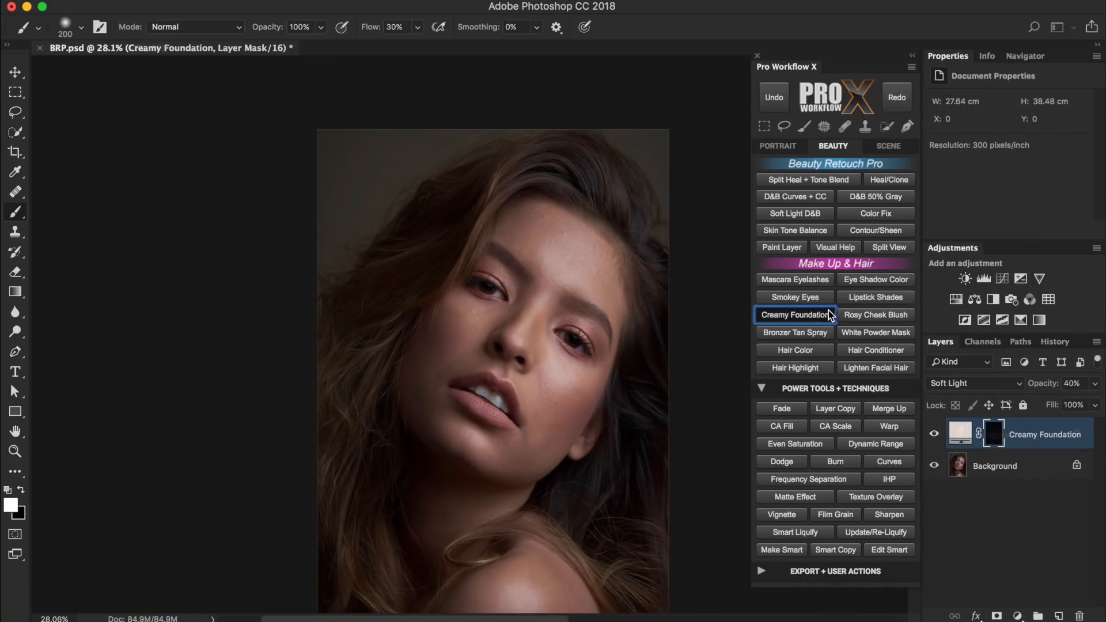
click(665, 229)
drag(571, 248, 594, 248)
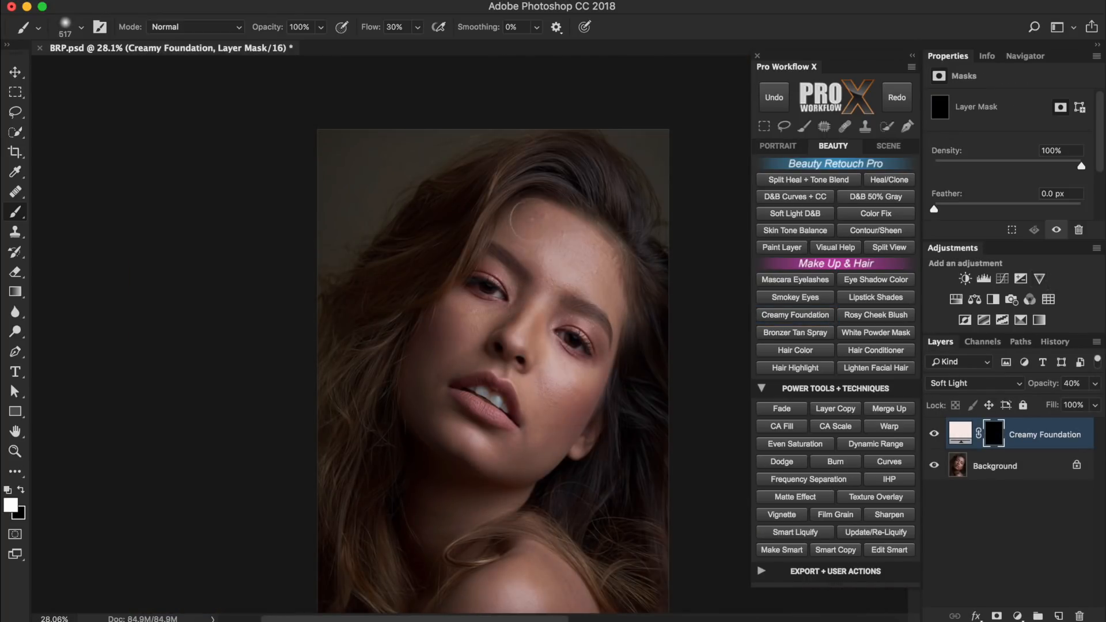
drag(560, 390, 549, 424)
mouse_move(481, 442)
mouse_down()
mouse_move(440, 412)
mouse_move(443, 348)
mouse_up()
drag(516, 334, 552, 393)
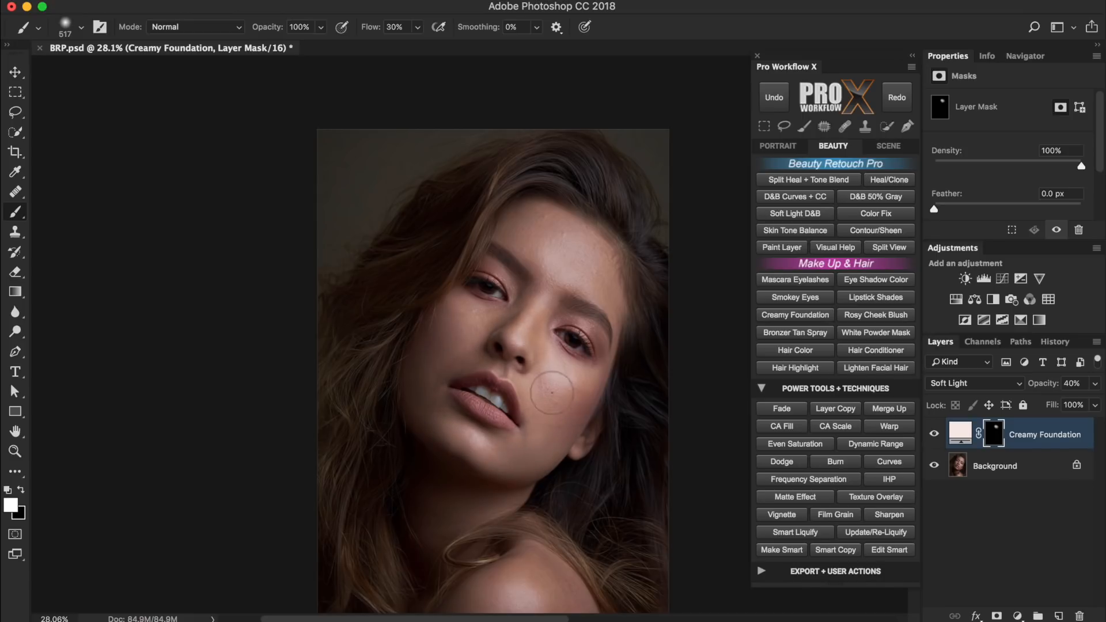
drag(1067, 437, 1079, 616)
Step: Try the Rosy Cheek Blush layer by painting its mask on both cheeks, and delete the layer
click(901, 314)
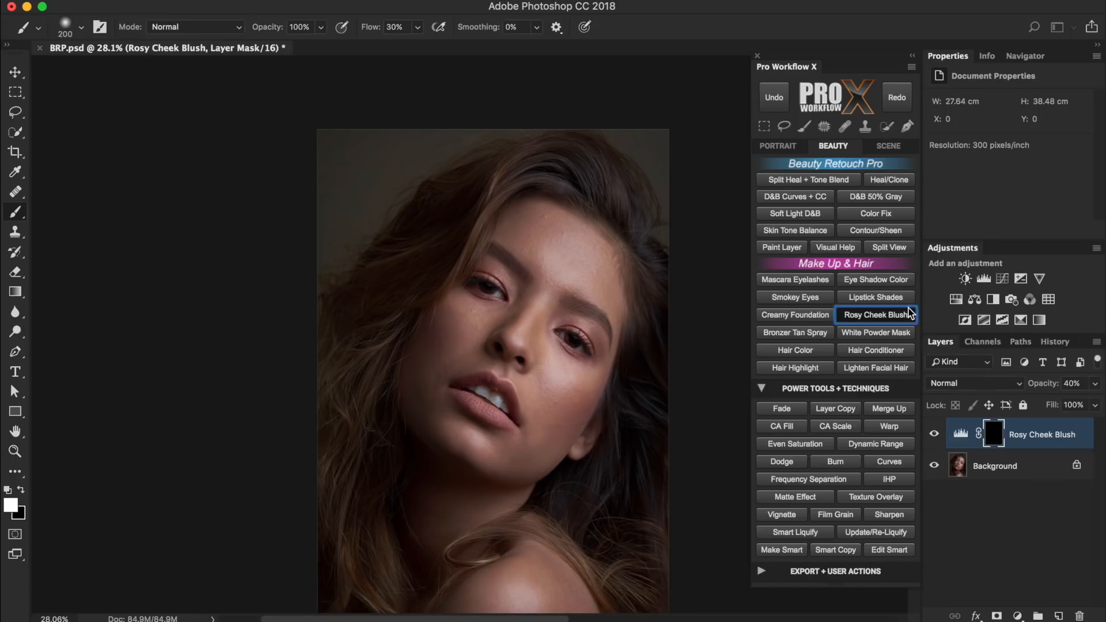
click(668, 230)
drag(551, 412, 566, 414)
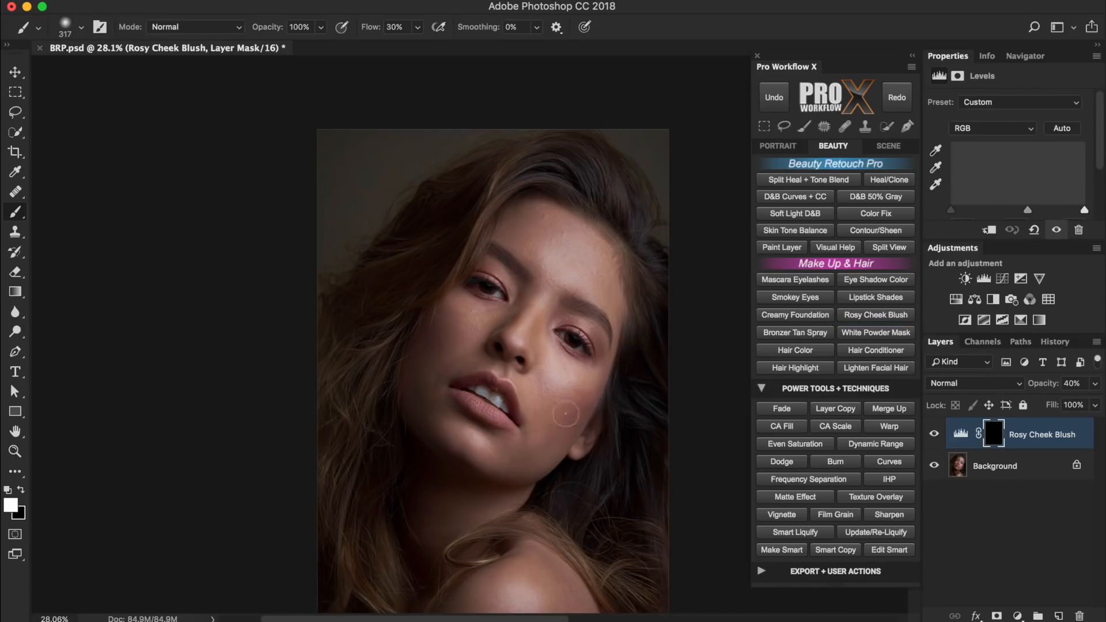
mouse_move(443, 329)
mouse_down()
mouse_move(420, 320)
mouse_move(424, 309)
mouse_up()
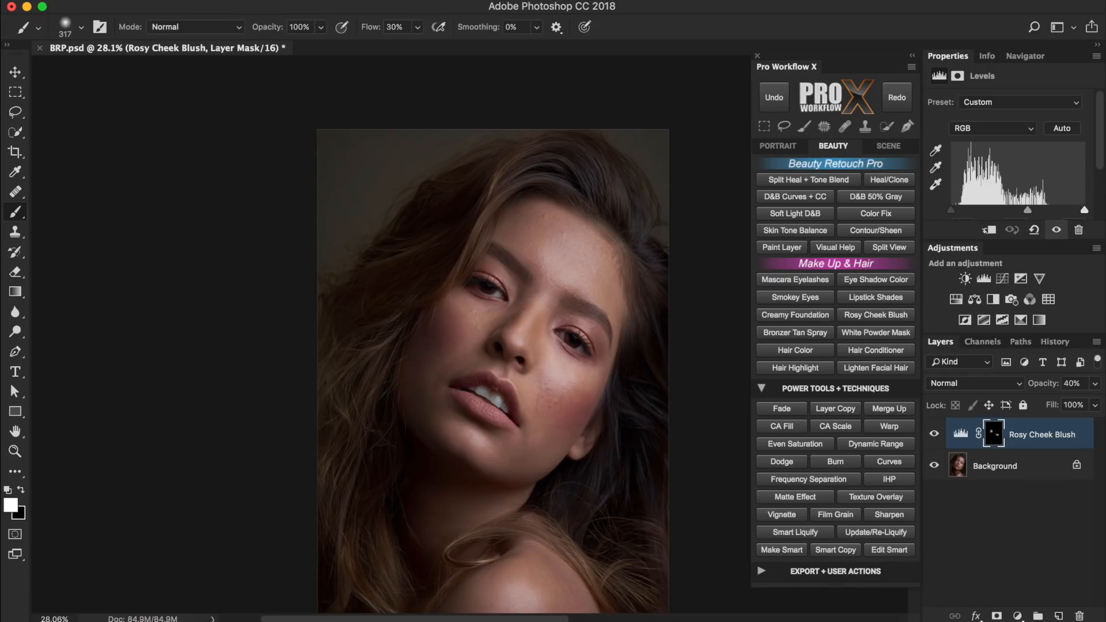
drag(1028, 449, 1080, 616)
Step: Add a Bronzer Tan Spray group and paint its mask over the model's shoulder
click(794, 332)
click(670, 260)
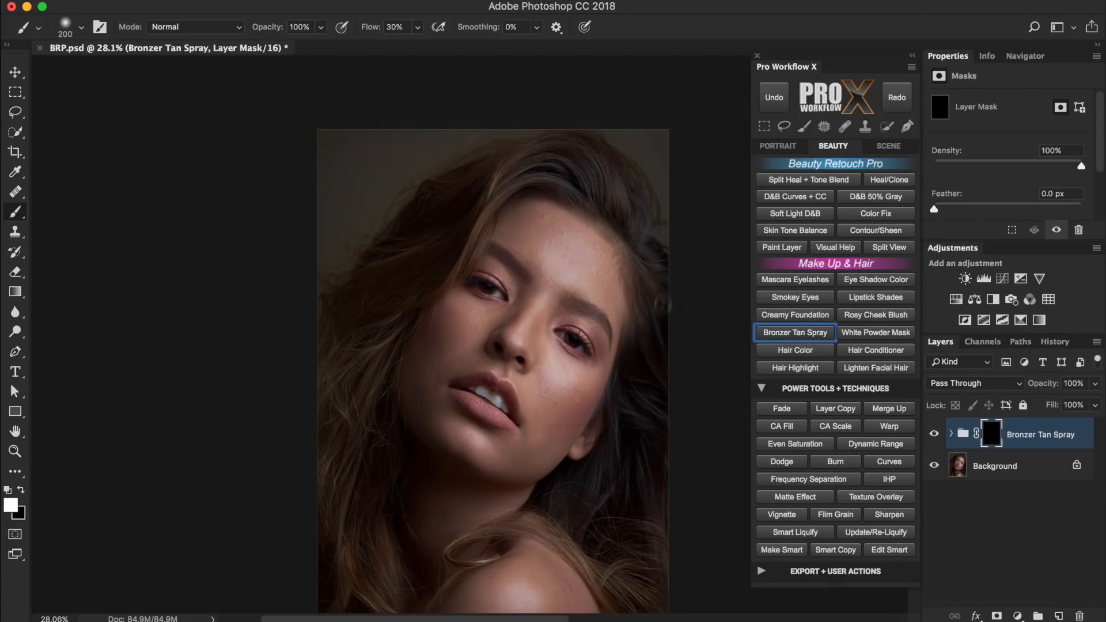
drag(542, 510, 542, 413)
drag(540, 501, 590, 507)
drag(326, 526, 471, 448)
mouse_move(317, 537)
mouse_down()
mouse_move(518, 489)
mouse_move(513, 396)
mouse_move(588, 481)
mouse_up()
drag(593, 484, 568, 484)
mouse_move(515, 368)
mouse_down()
mouse_move(625, 423)
mouse_move(467, 541)
mouse_up()
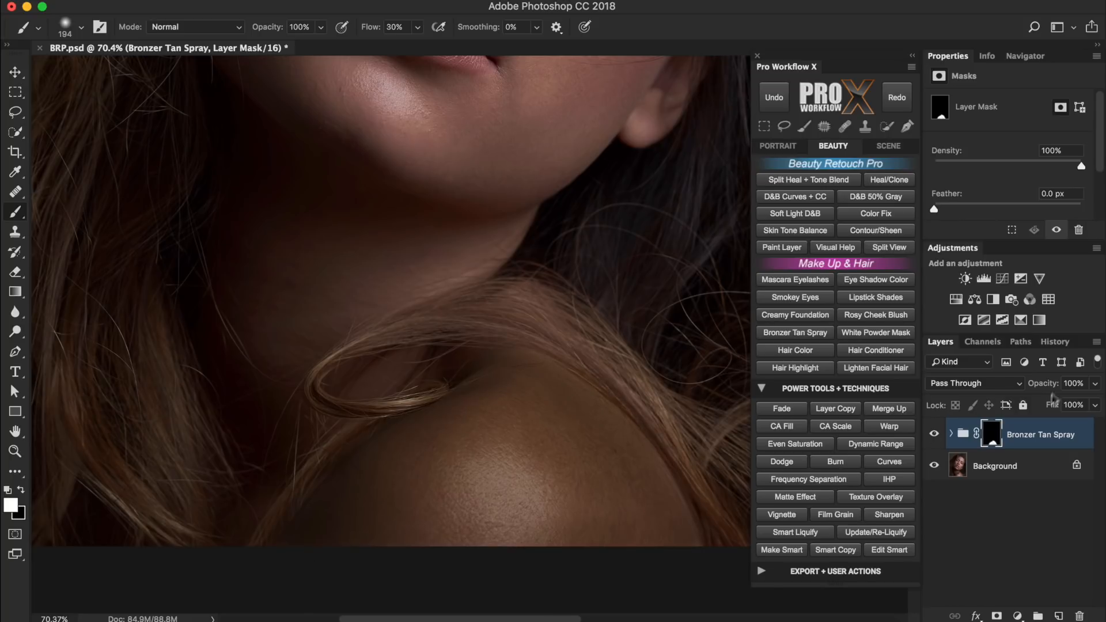
Step: Try the Bronzer Tan Spray group's opacity control and inspect the Black & White tint settings of its Tan layer
drag(1044, 383, 1028, 388)
click(950, 433)
click(1031, 466)
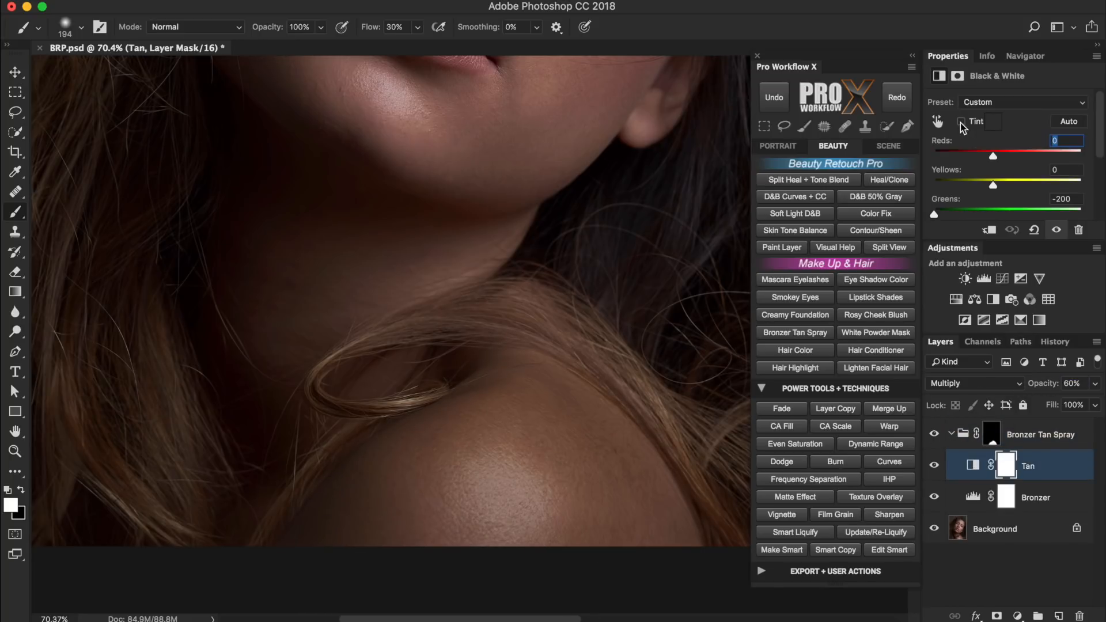
click(952, 434)
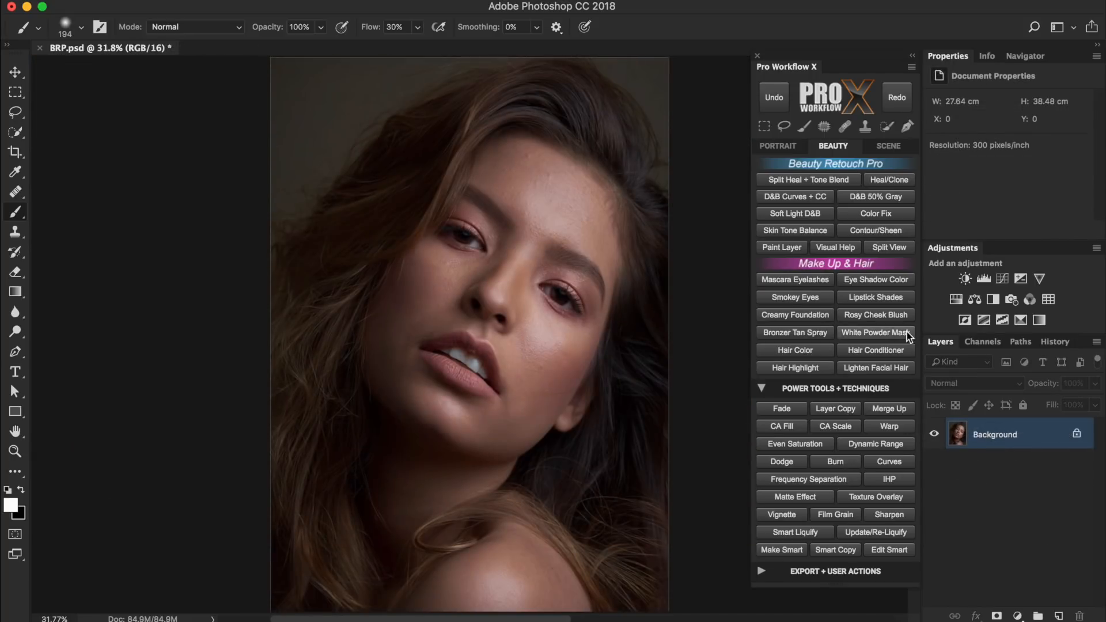
Step: Try the White Powder Mask layer by painting its mask over the forehead, cheeks and chin, and delete the layer
click(906, 333)
click(670, 262)
mouse_move(507, 167)
mouse_down()
mouse_move(519, 207)
mouse_move(530, 144)
mouse_move(507, 265)
mouse_move(408, 339)
mouse_move(481, 184)
mouse_up()
mouse_move(479, 257)
mouse_down()
mouse_move(426, 249)
mouse_move(380, 317)
mouse_move(415, 392)
mouse_move(455, 300)
mouse_move(374, 357)
mouse_up()
drag(406, 406, 463, 441)
drag(539, 170, 540, 197)
mouse_move(548, 343)
mouse_down()
mouse_move(530, 354)
mouse_move(565, 358)
mouse_move(554, 366)
mouse_up()
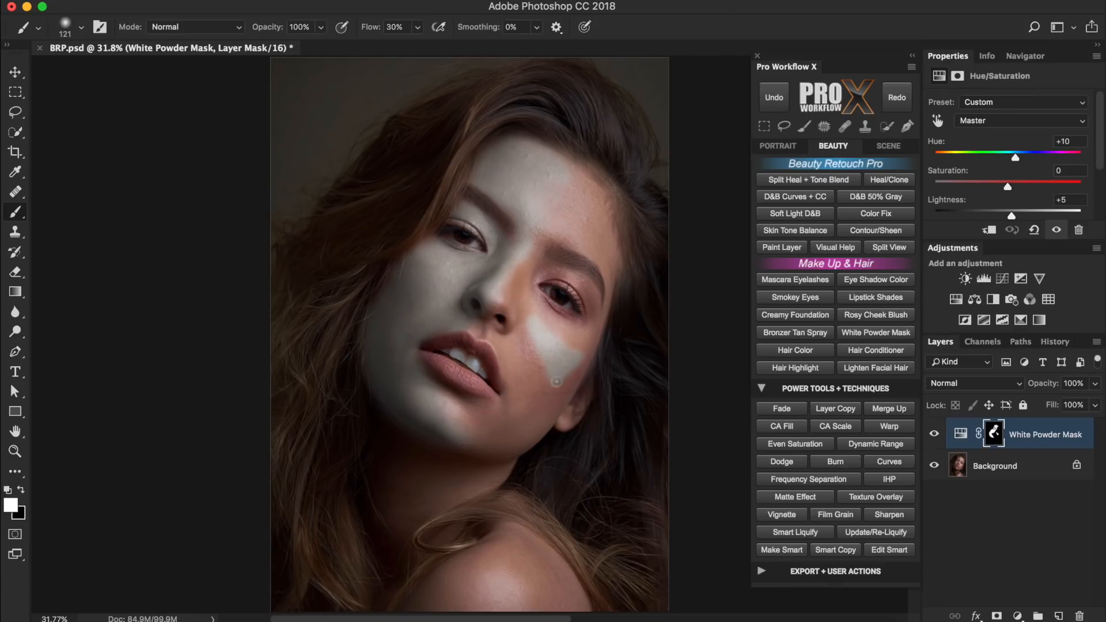
drag(1091, 439, 1079, 616)
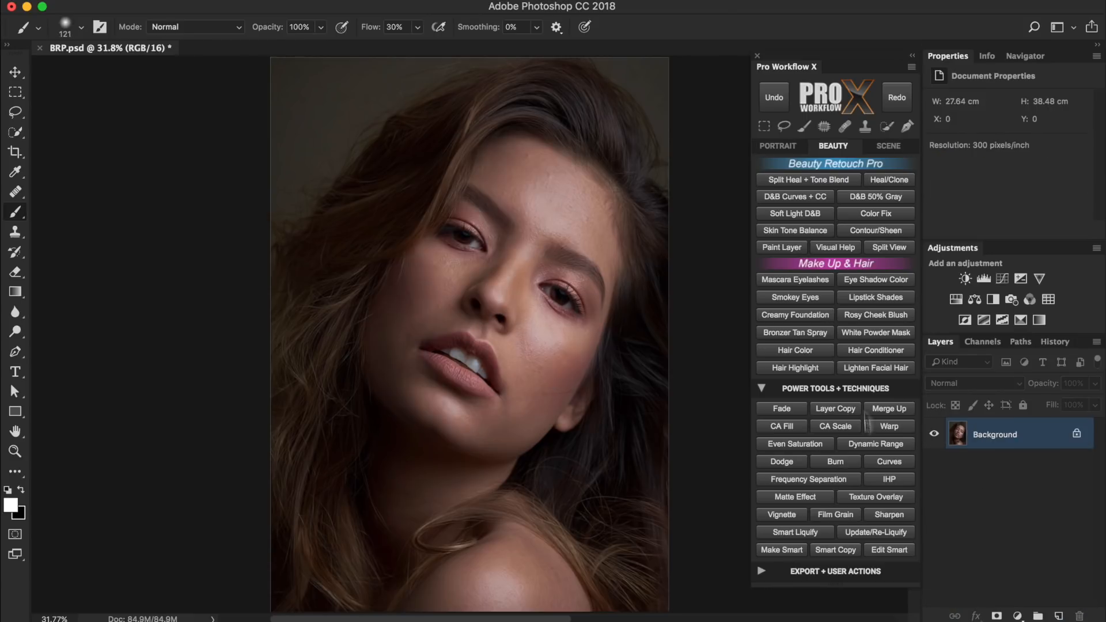
Step: Add a Hair Color layer and paint its mask over the model's hair
click(829, 350)
click(669, 273)
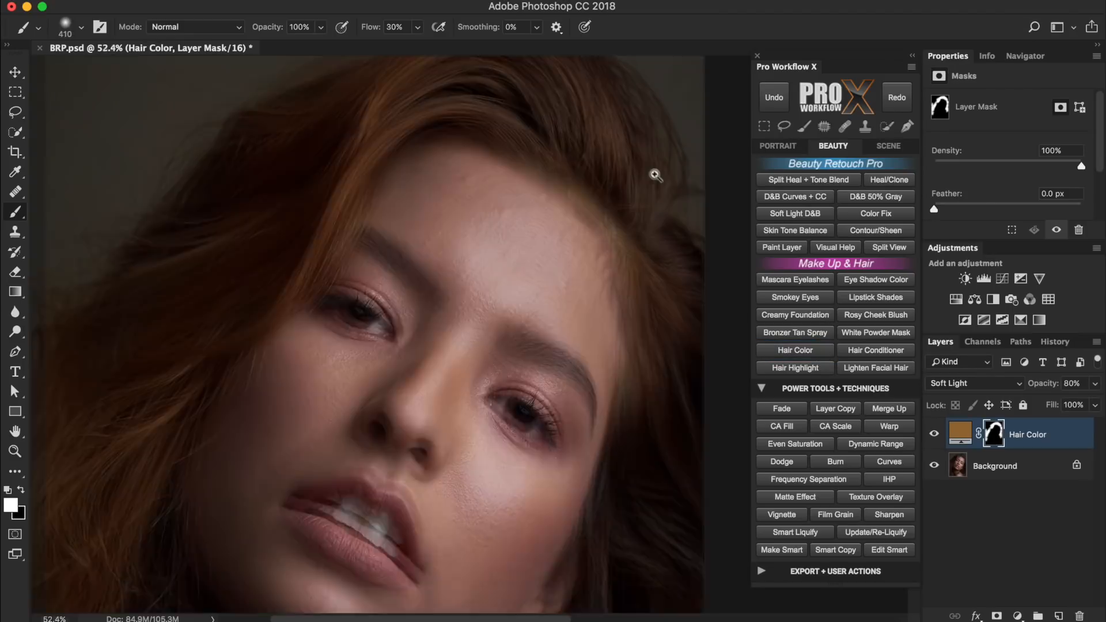
drag(651, 176, 517, 360)
Step: Try other fill colours for the Hair Color layer and discard the change
double_click(960, 434)
drag(900, 445, 900, 449)
mouse_move(849, 356)
mouse_down()
mouse_move(857, 312)
mouse_move(842, 355)
mouse_up()
click(1037, 279)
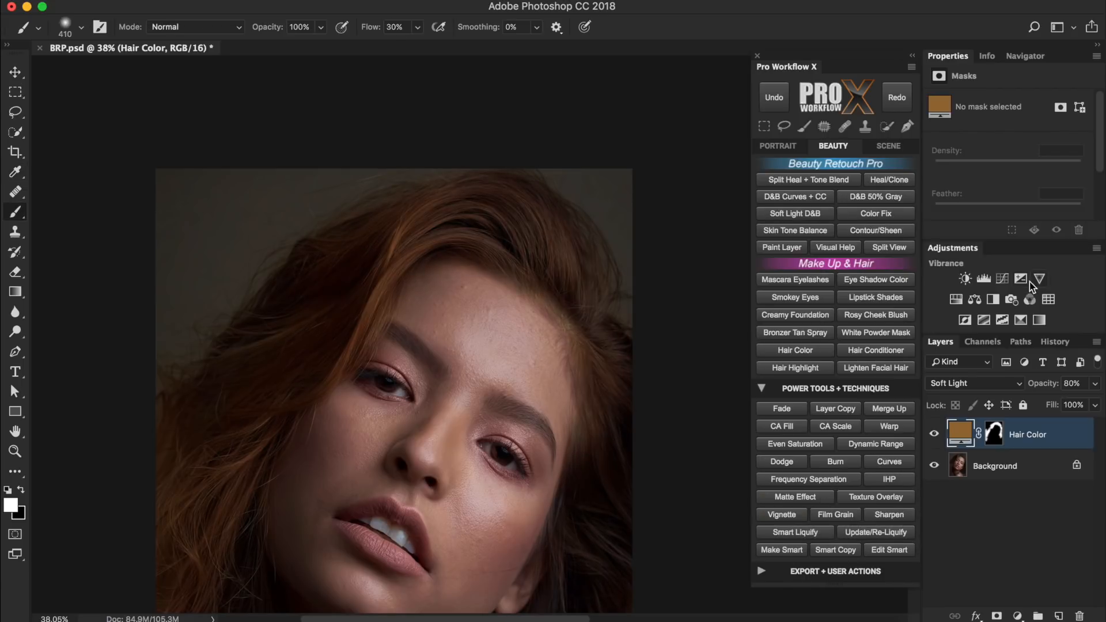
Step: Add a Hair Conditioner group, paint its mask over the hair above the forehead, and compare with and without it
click(903, 352)
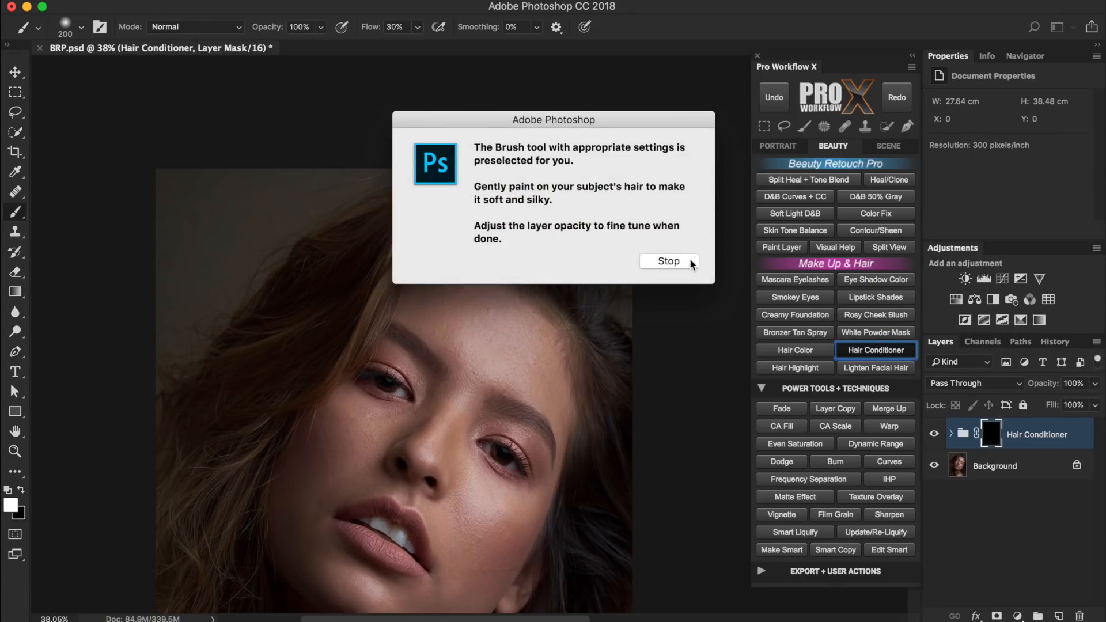
click(669, 261)
scroll(609, 363, up, 5)
mouse_move(171, 369)
mouse_down()
mouse_move(617, 394)
mouse_move(259, 392)
mouse_up()
drag(115, 359, 565, 308)
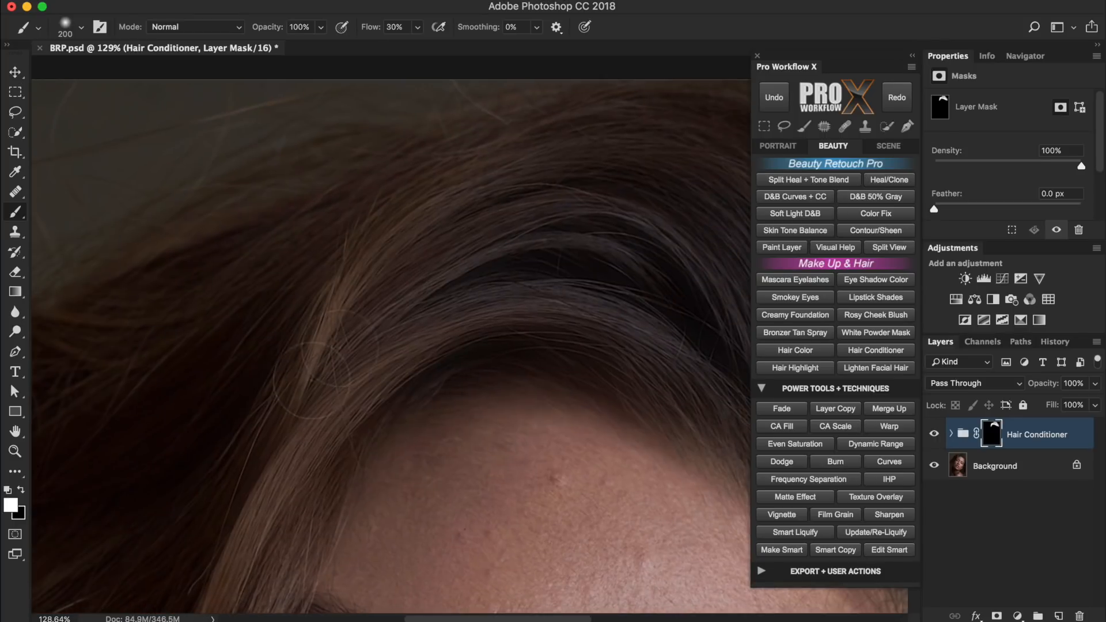
scroll(523, 387, down, 3)
click(933, 434)
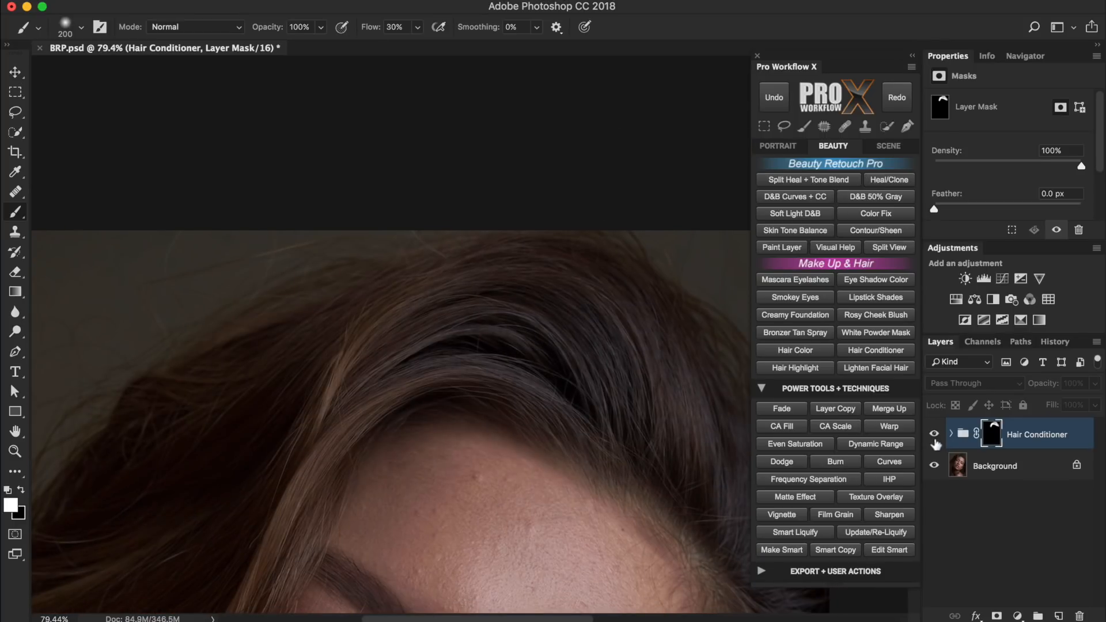
Step: Add a Hair Highlight group and paint its mask along the hair strands curving around the forehead
click(803, 370)
click(679, 252)
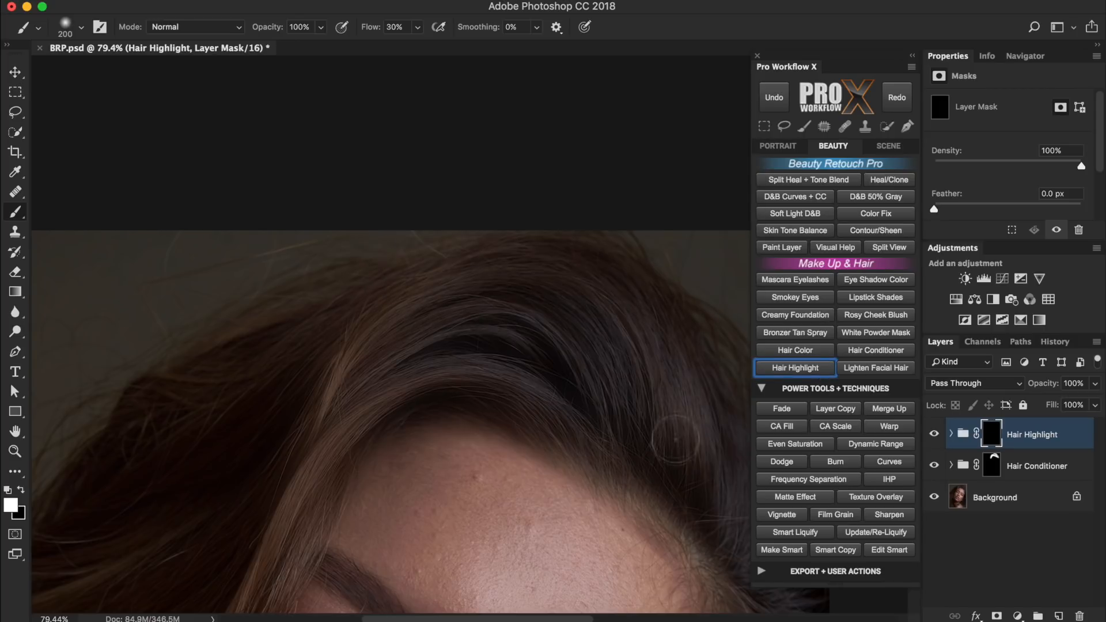
drag(495, 288, 242, 536)
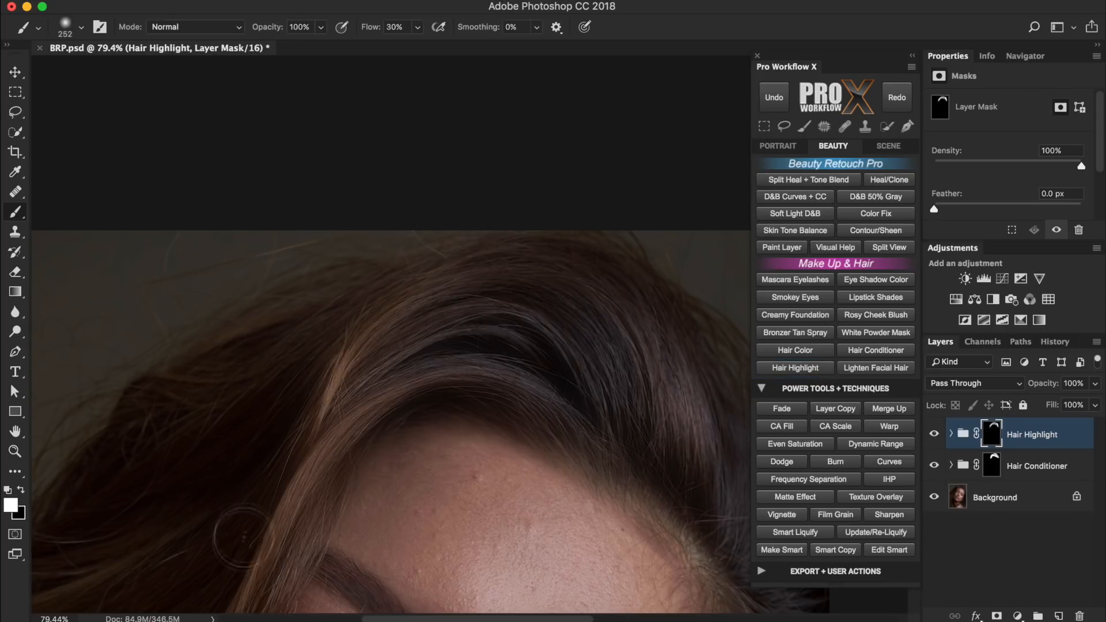
scroll(557, 454, down, 3)
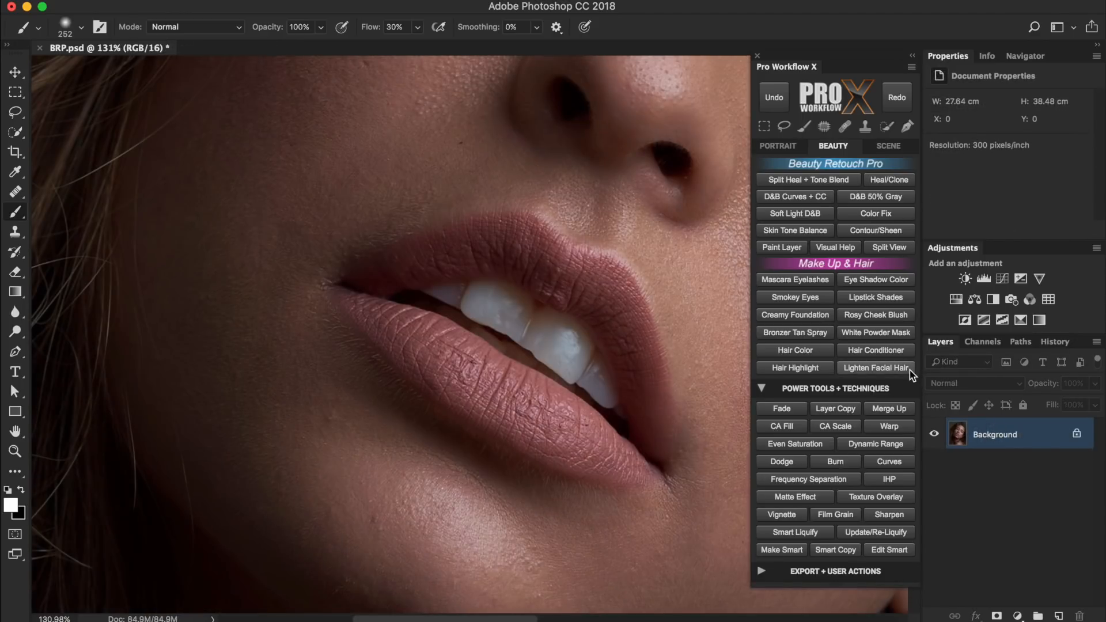
Step: Add a Lighten Facial Hair layer, paint its mask below the lower lip and at the mouth corner, and compare with and without it
click(910, 371)
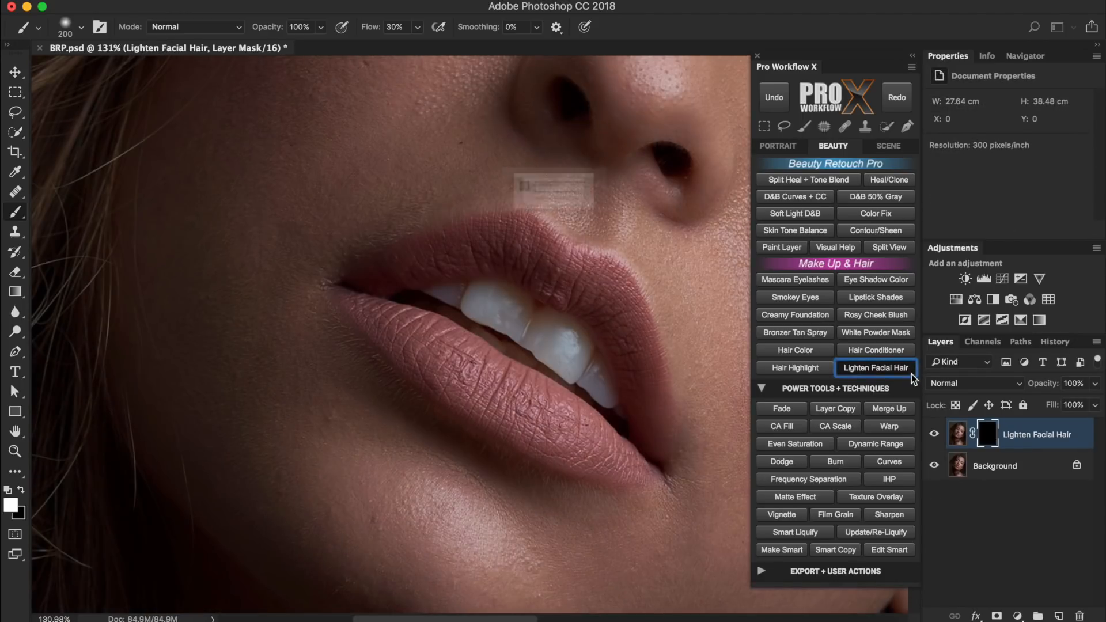
click(671, 241)
drag(300, 366, 242, 381)
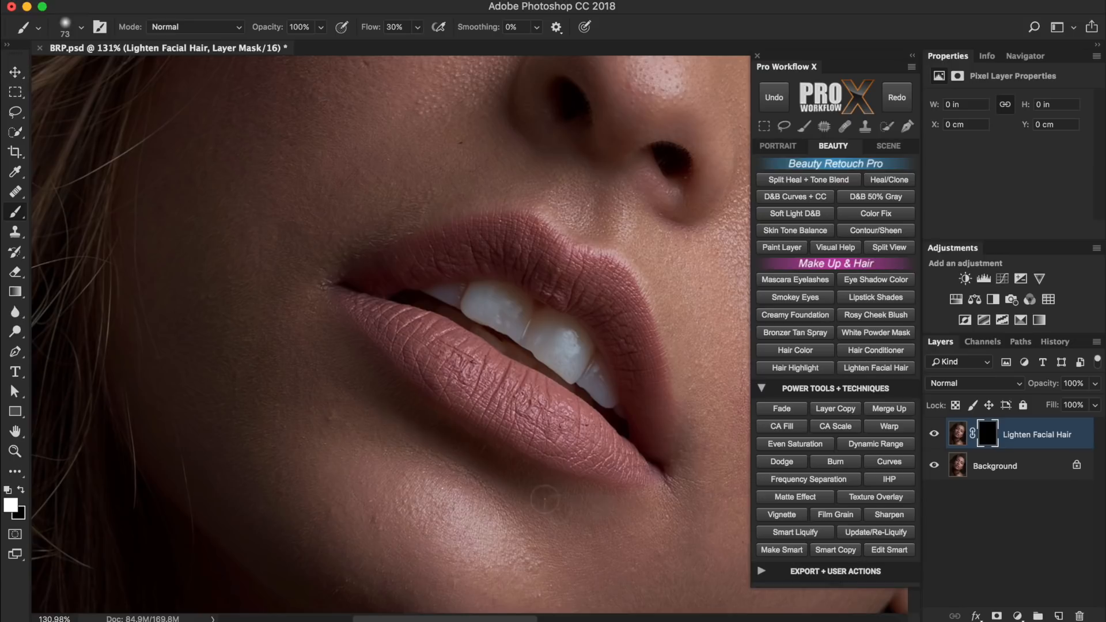
drag(306, 293, 315, 295)
scroll(536, 495, up, 3)
click(934, 434)
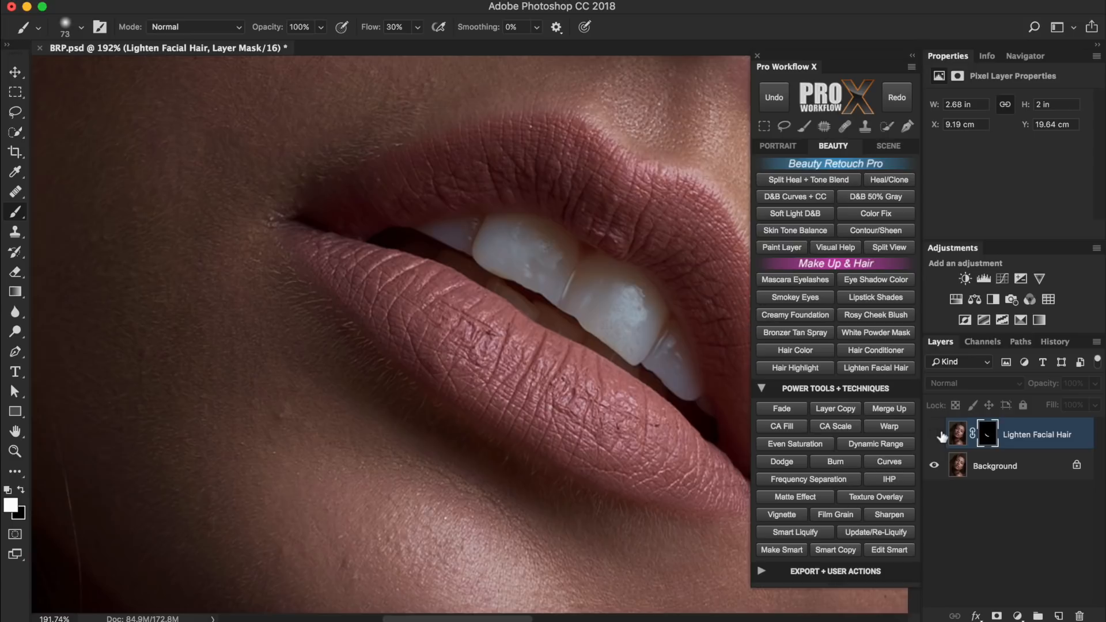
click(934, 434)
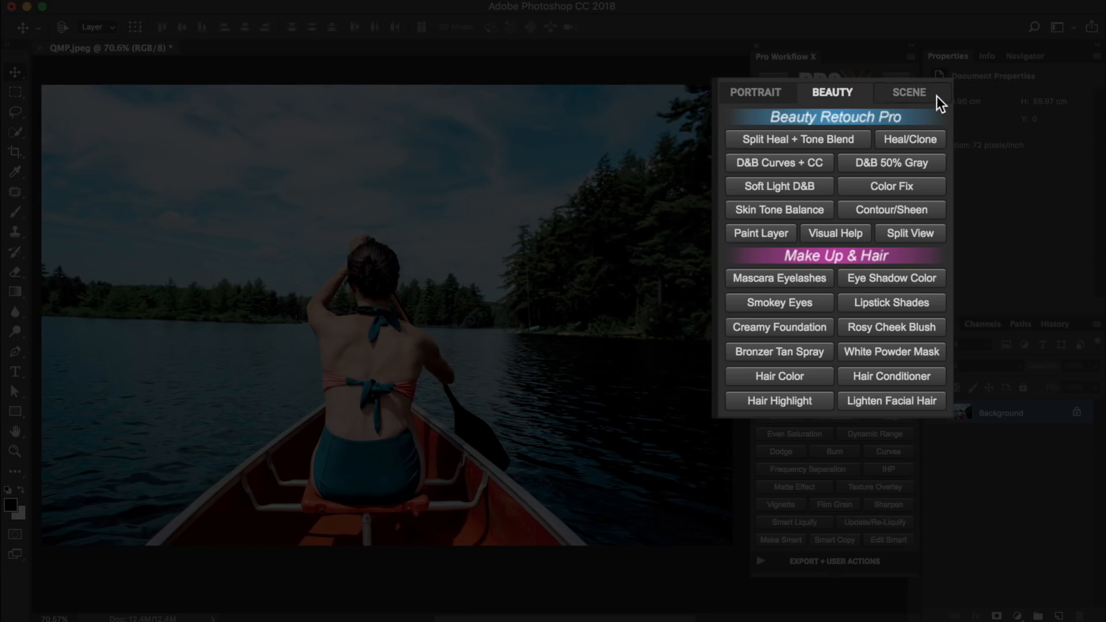
Step: Load a Quick Mask Pro mask of the canoe photo's reds as Curves and raise its Red curve from input 97 to output 137
click(888, 136)
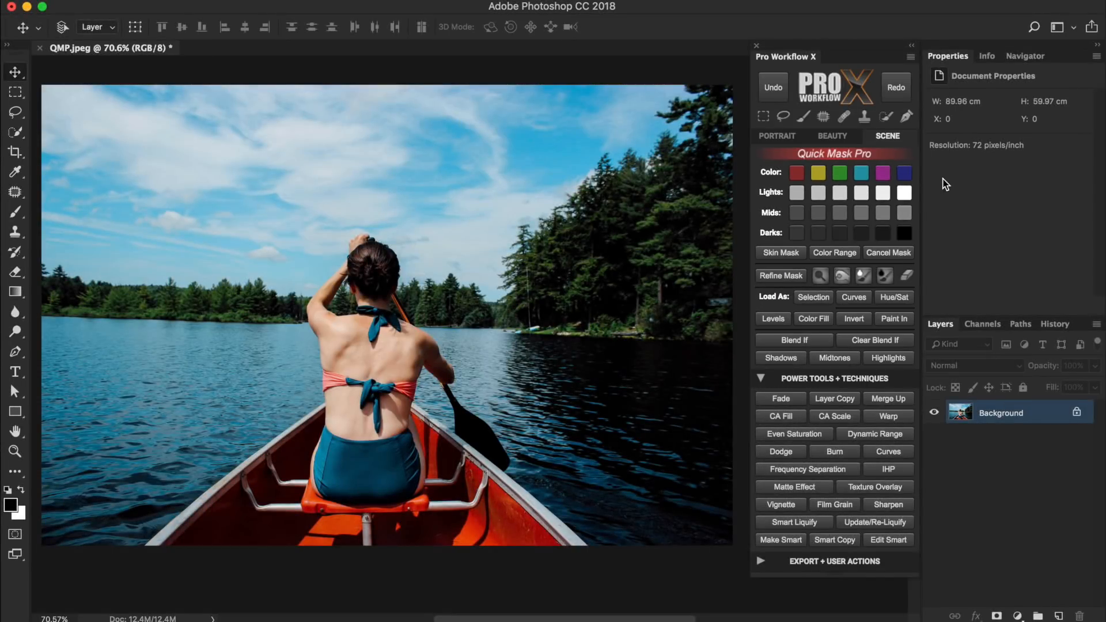
click(798, 173)
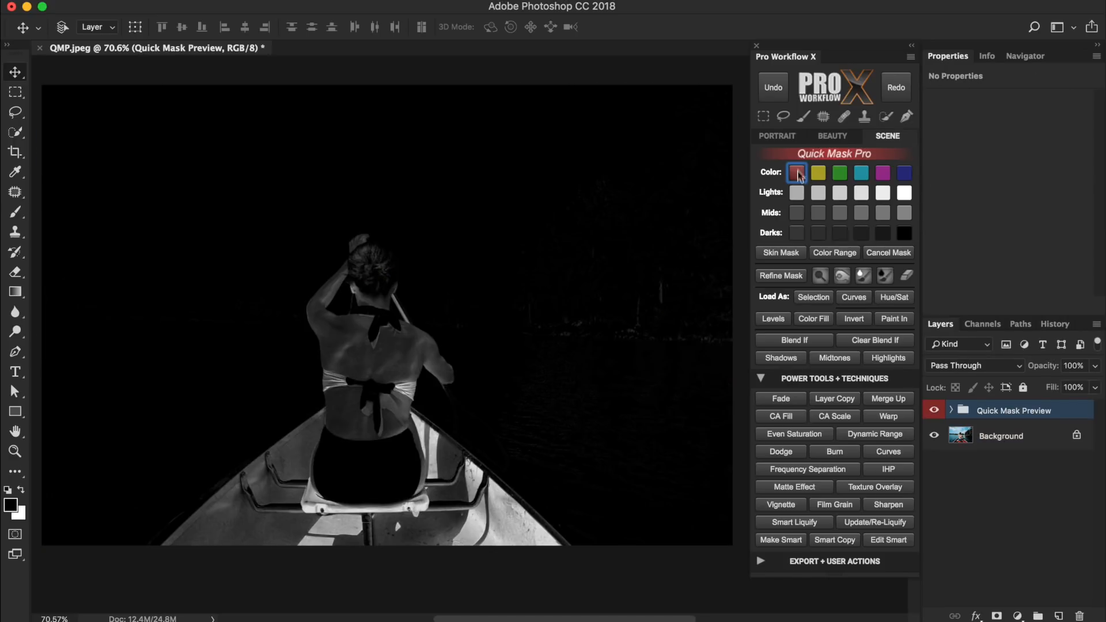
click(855, 297)
drag(1016, 200, 1006, 190)
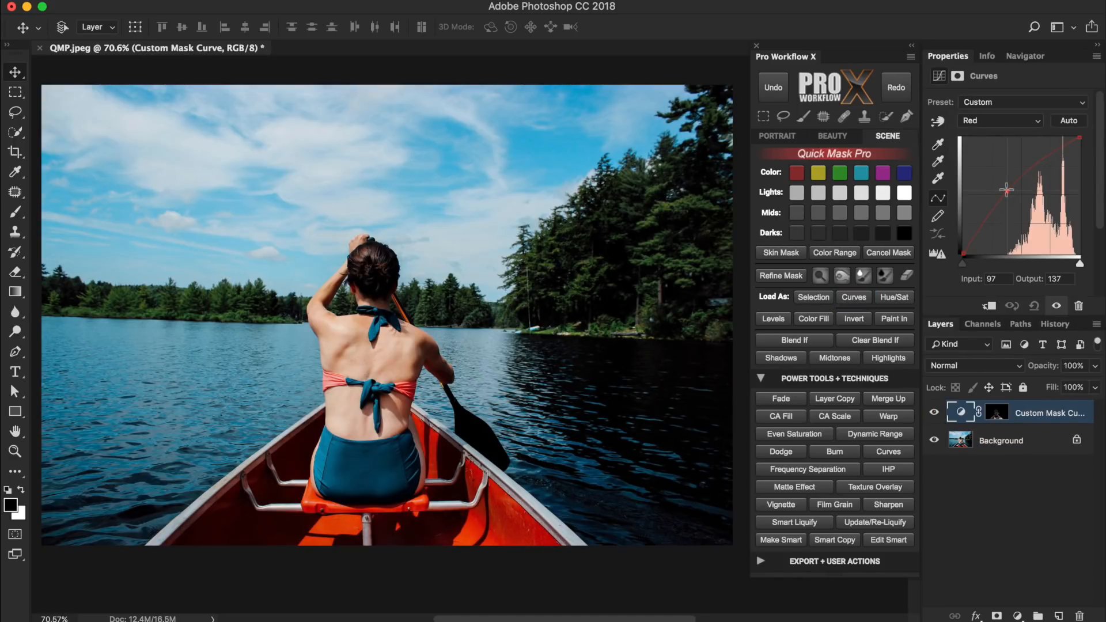
Step: Load a mask of the cyans as a Curves layer and raise its Blue curve from input 93 to output 131
click(862, 172)
click(855, 297)
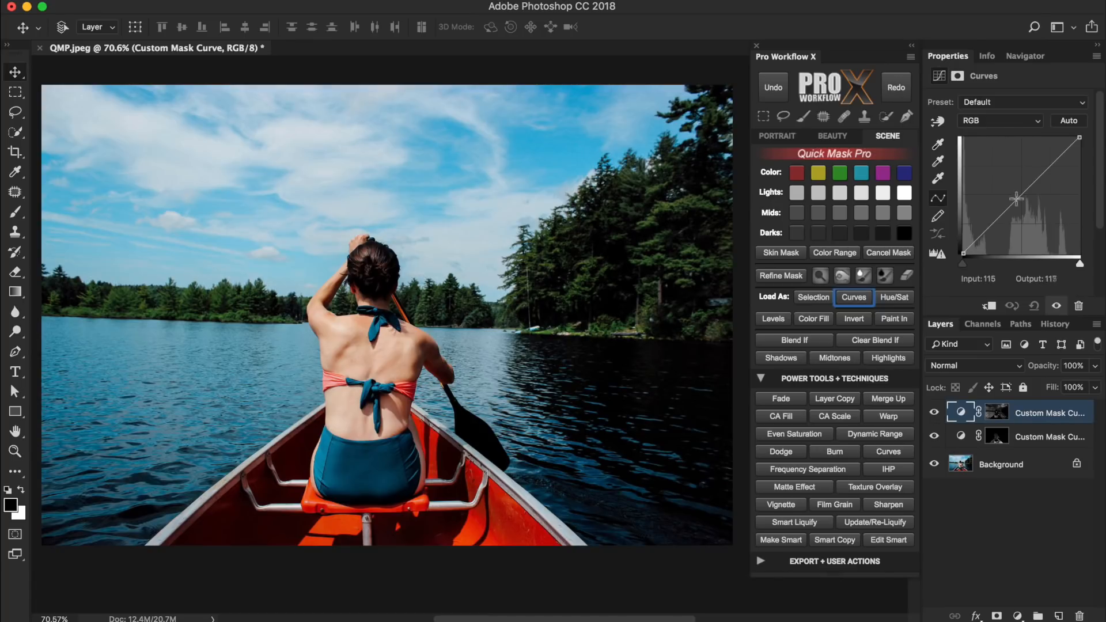
click(999, 121)
click(980, 153)
drag(1015, 204, 1006, 193)
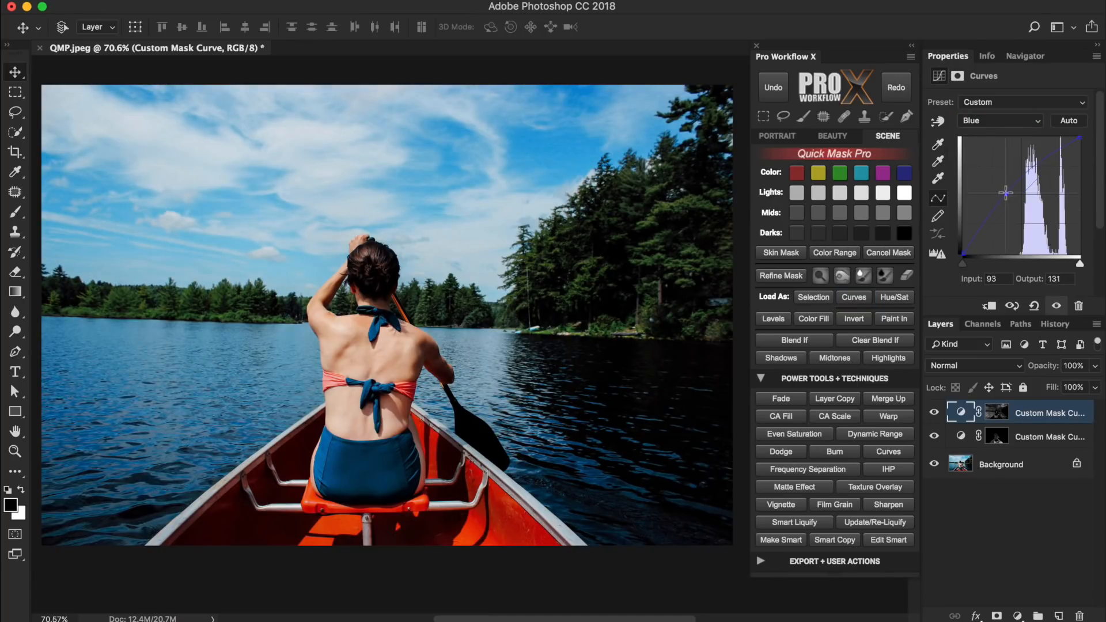
Step: Preview a mask of the greens and refine it with Levels, setting input levels to 0, 1.39 and 100
click(845, 170)
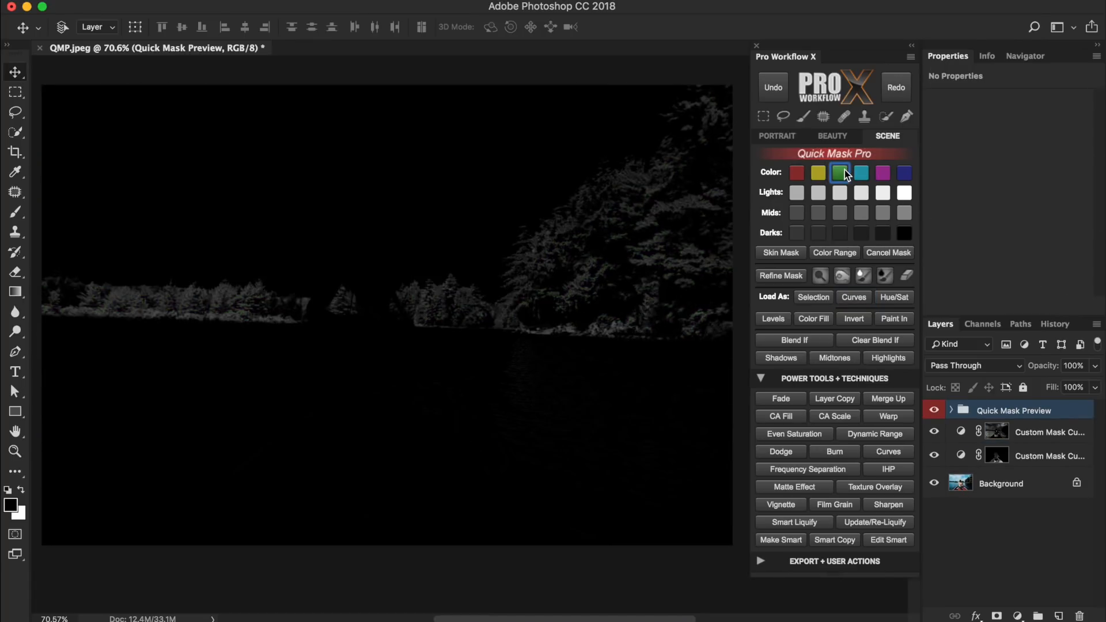
click(803, 272)
drag(817, 275, 657, 276)
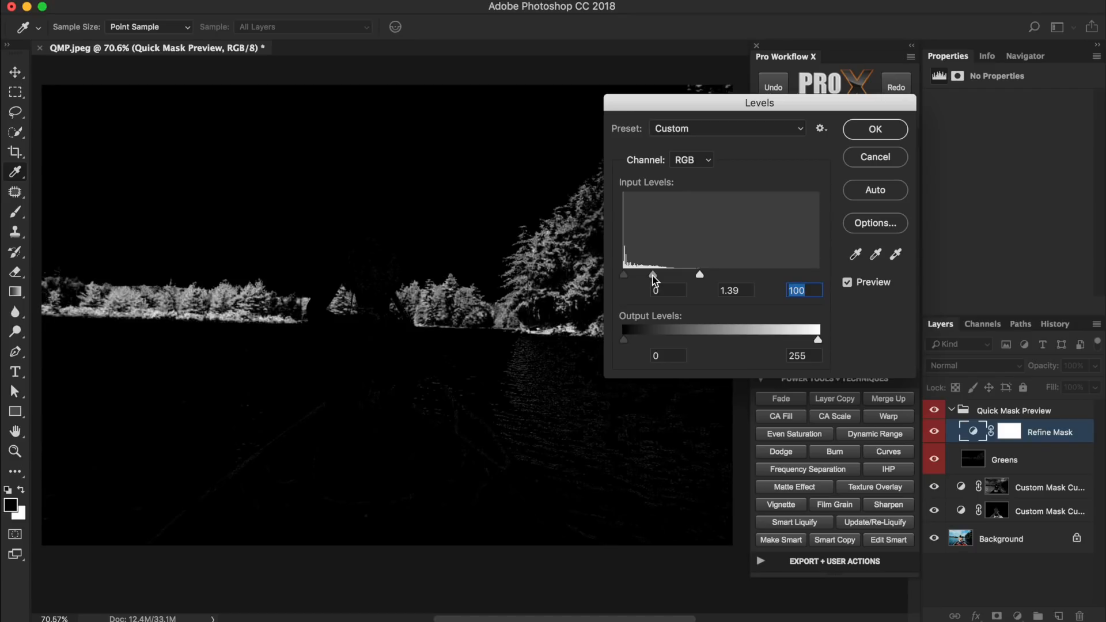
click(652, 275)
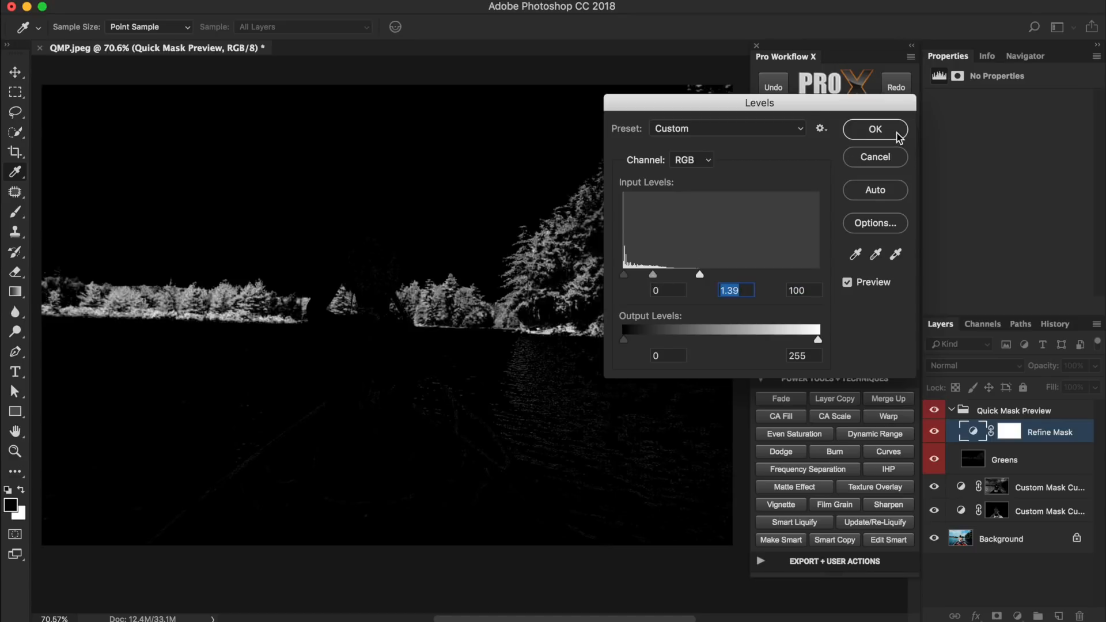
click(875, 130)
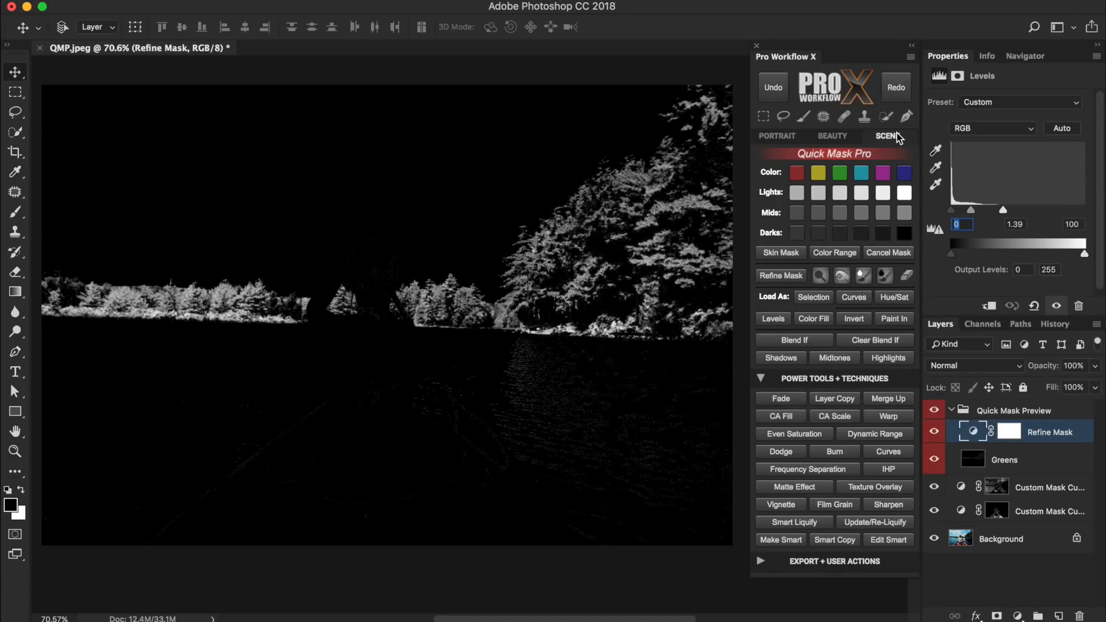
Step: Try the refined greens mask as a Curves layer and as a Hue/Saturation layer, lowering the Hue/Saturation lightness
click(826, 298)
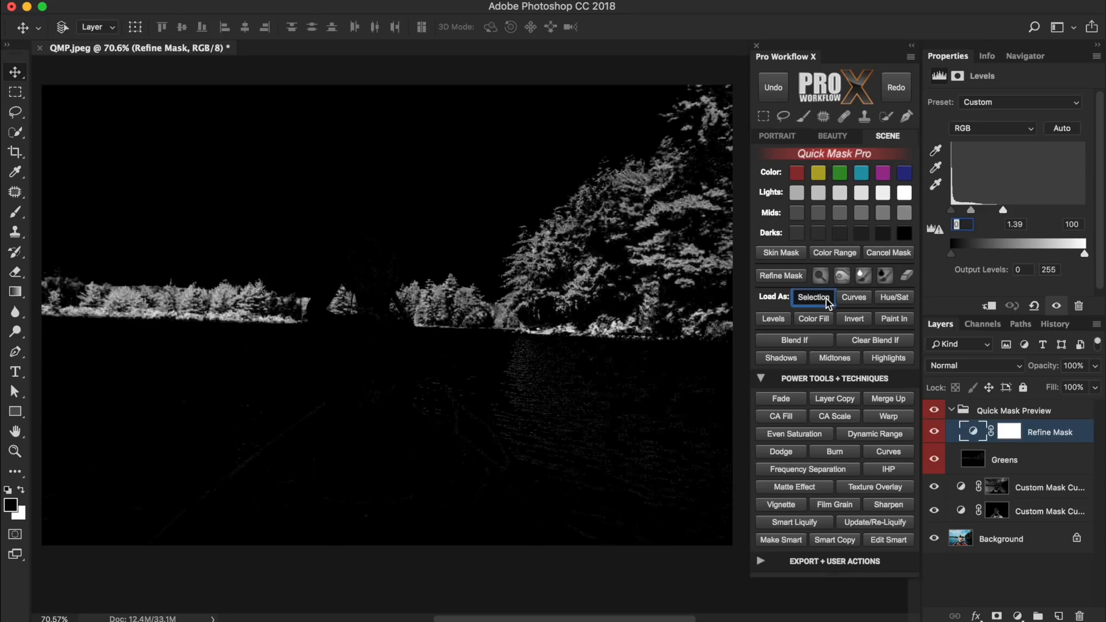
click(848, 296)
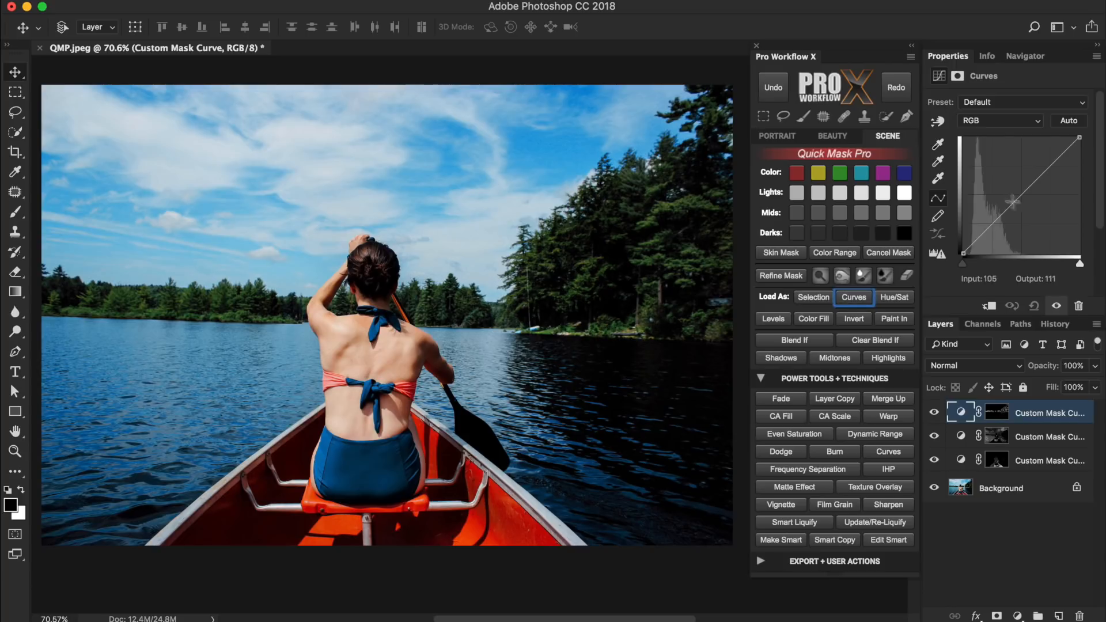
click(896, 297)
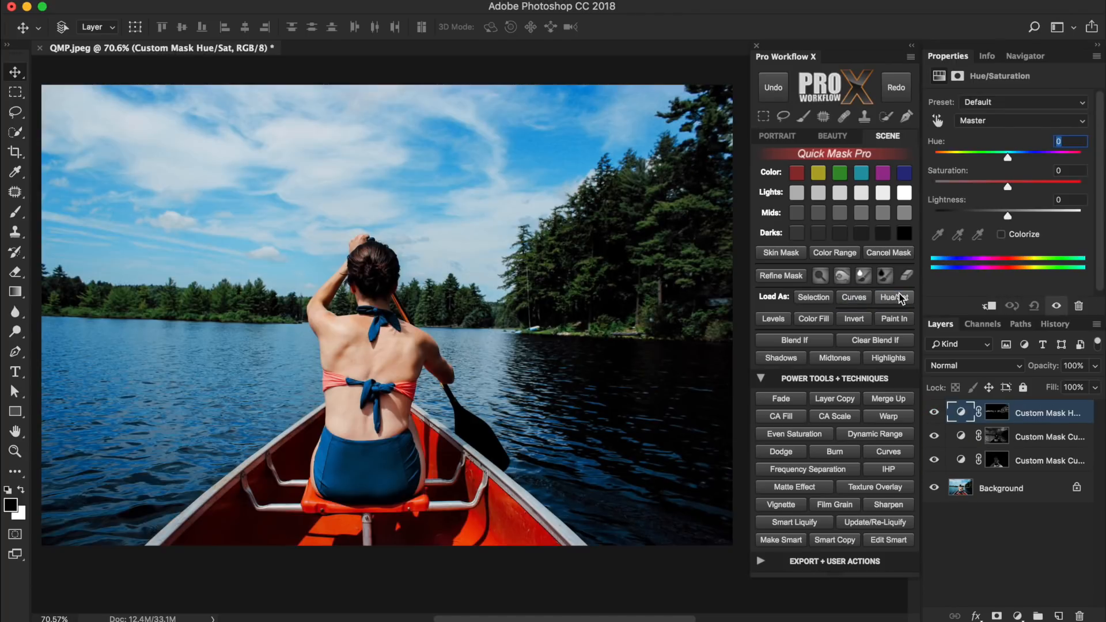
drag(1011, 214, 987, 220)
Step: Try the greens mask as a Levels layer and brighten the trees by lowering the white input level
click(773, 318)
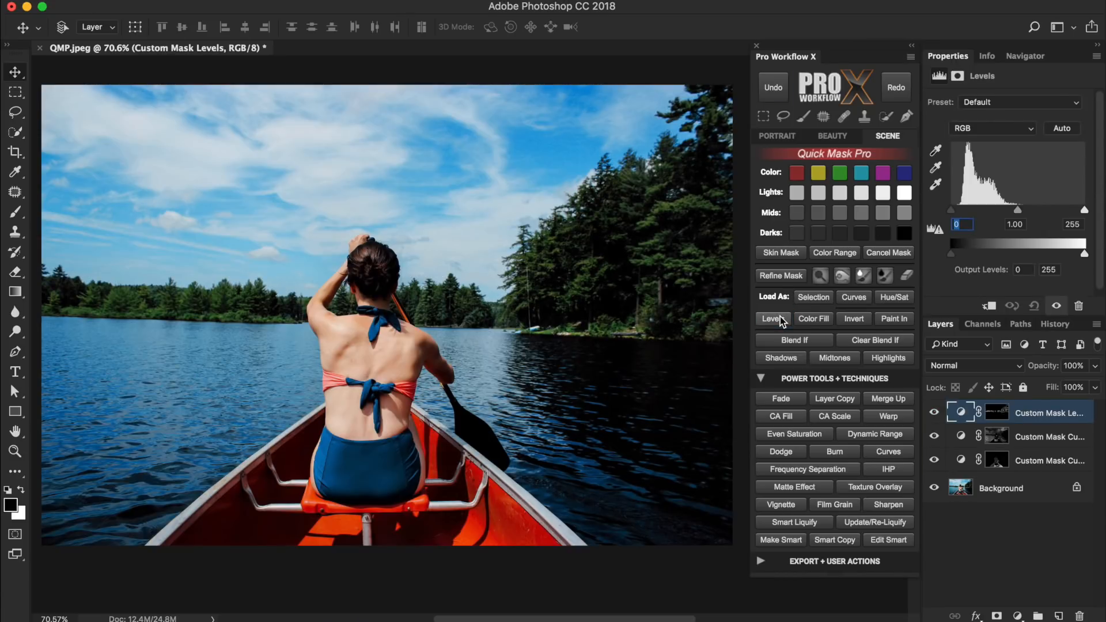
drag(1084, 209, 1030, 213)
Step: Try the greens mask as a Color Fill, first with red d12424 and finally with green 43ac4a
click(814, 318)
click(849, 295)
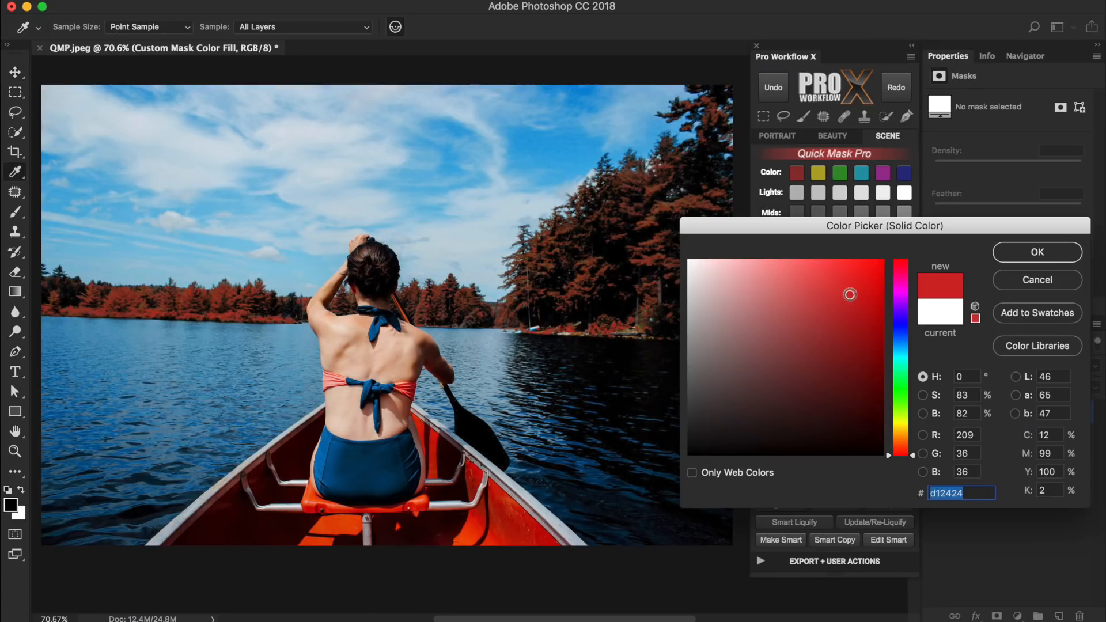
click(898, 361)
drag(898, 361, 899, 384)
click(764, 303)
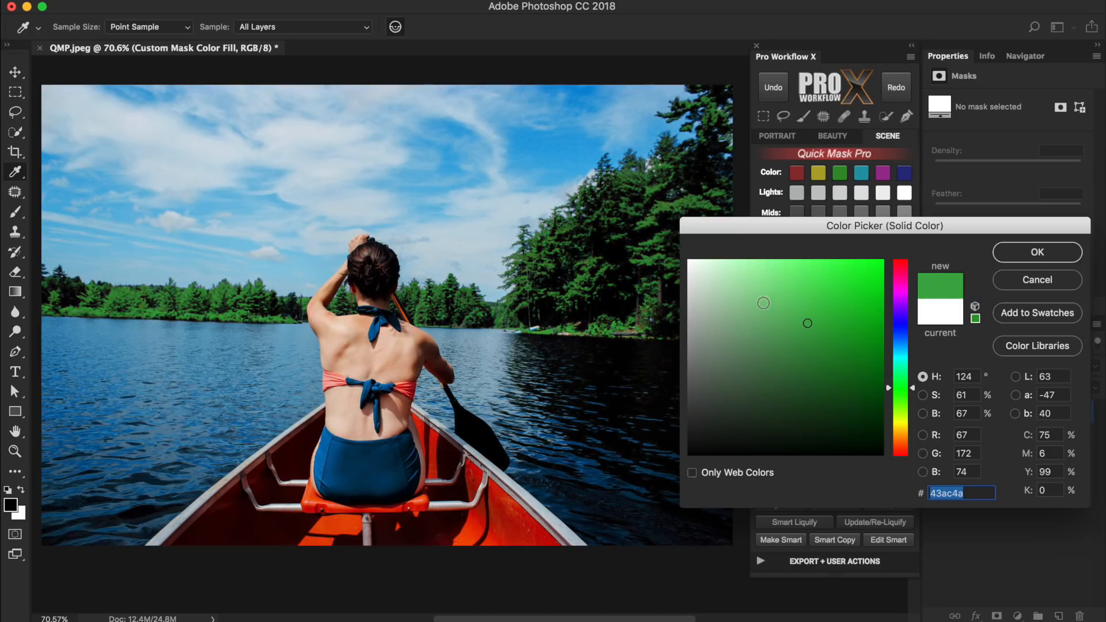
key(Return)
Step: Load the greens mask as a Curves layer, lift its RGB curve, and raise its Green curve from input 111 to output 125
click(858, 295)
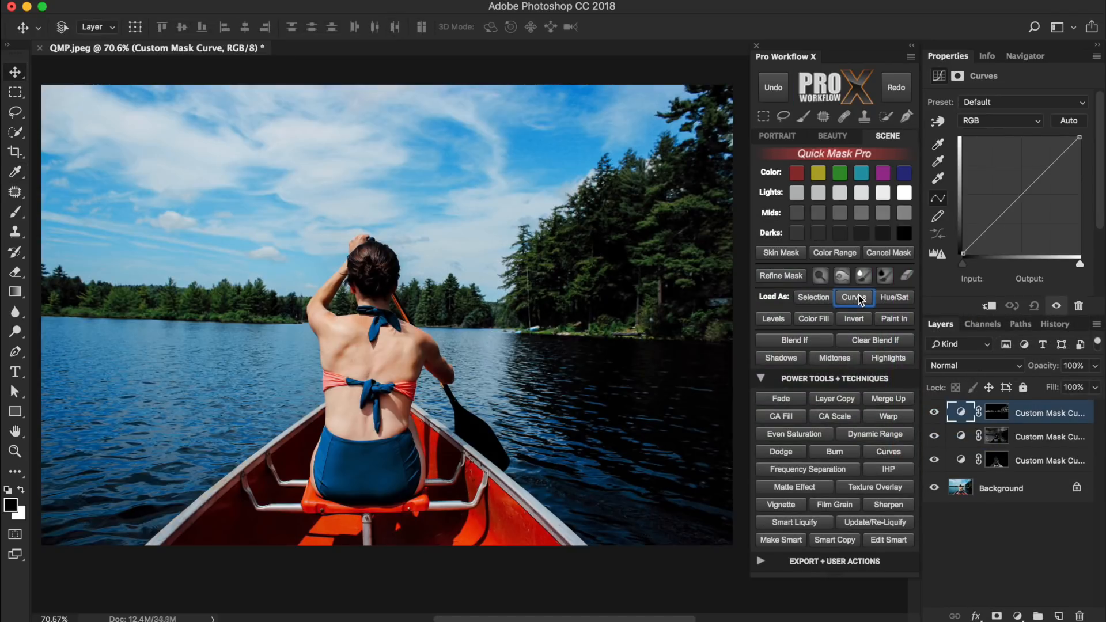
mouse_move(1017, 197)
mouse_down()
mouse_move(1006, 189)
mouse_move(1014, 196)
mouse_up()
click(1001, 121)
click(1001, 144)
Step: Try adding a new Curves adjustment layer above the Paint In group with its default name
click(904, 451)
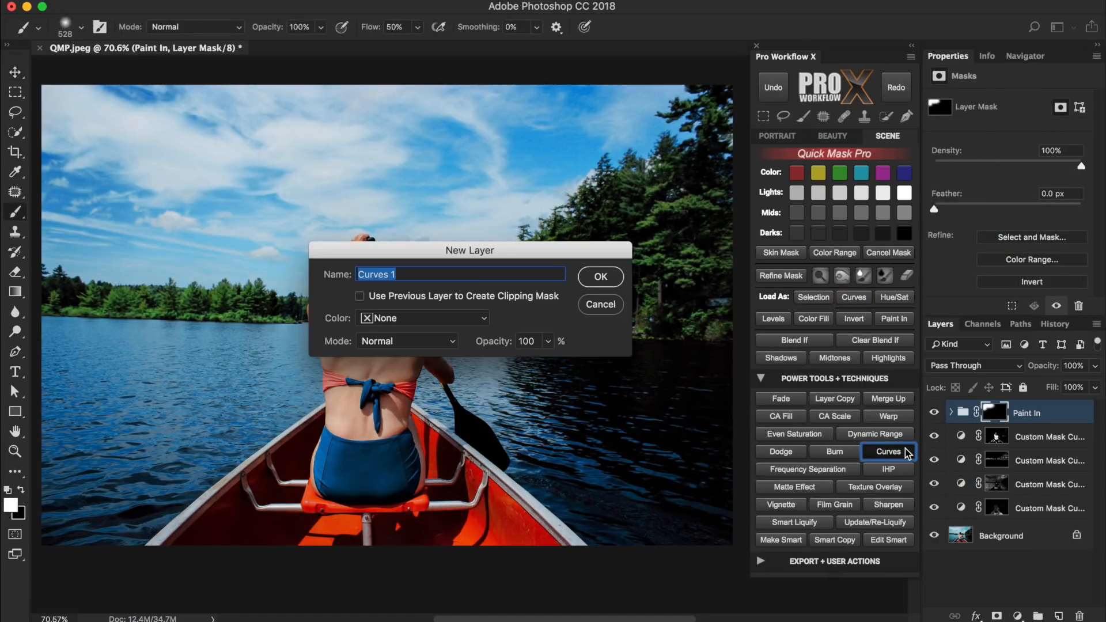
click(612, 276)
drag(771, 266, 786, 285)
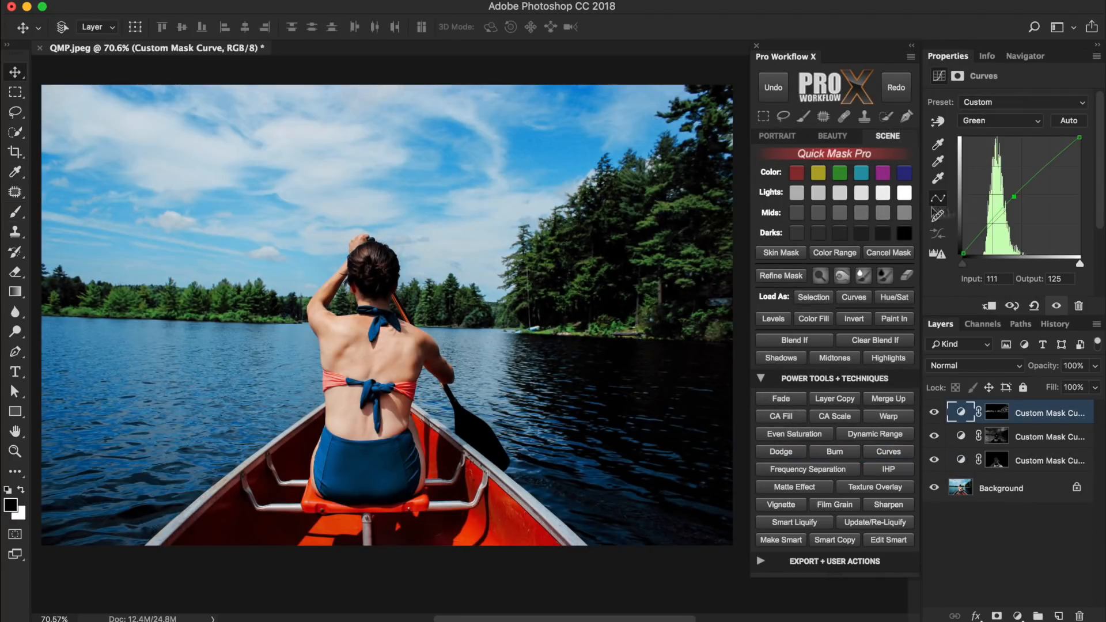
Step: Preview the second Lights, first Mids and third Darks luminosity masks one after another, cancelling each preview
click(821, 192)
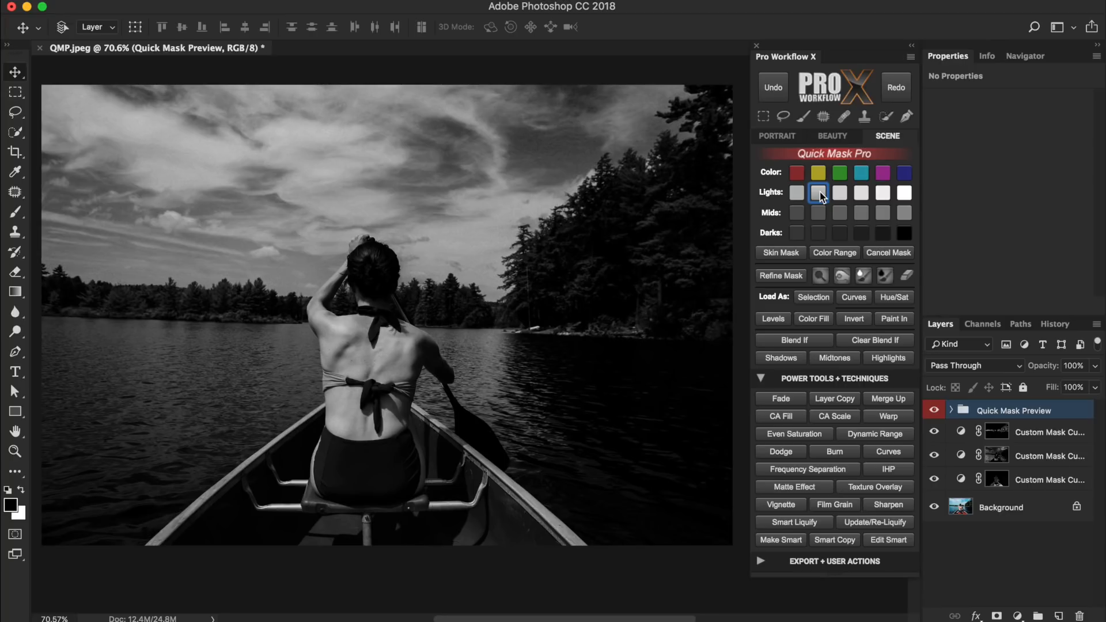
click(872, 254)
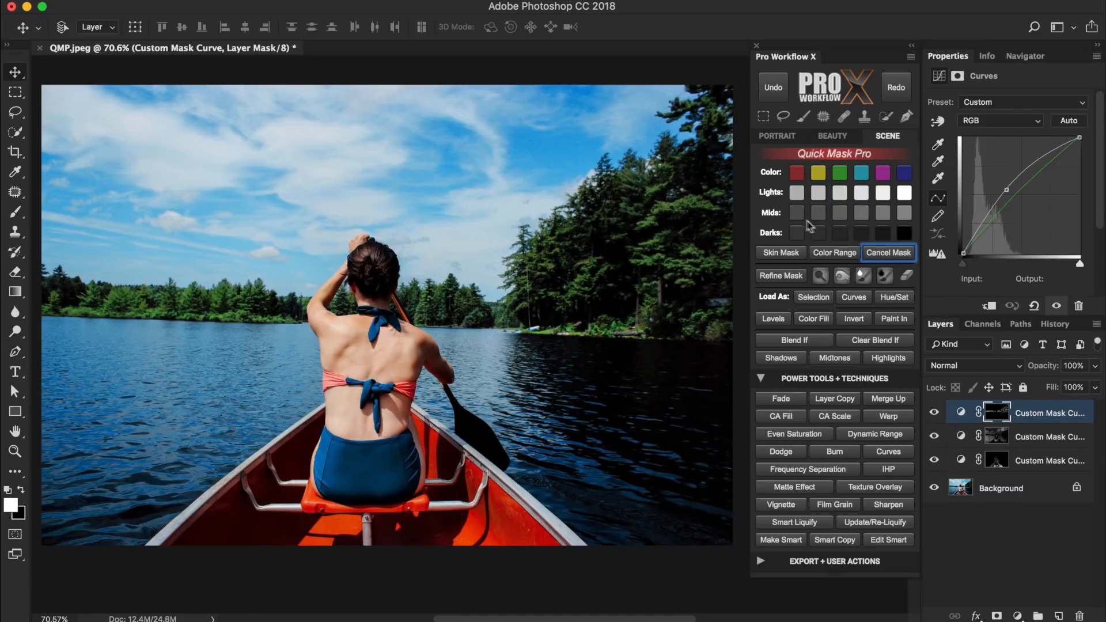
click(798, 214)
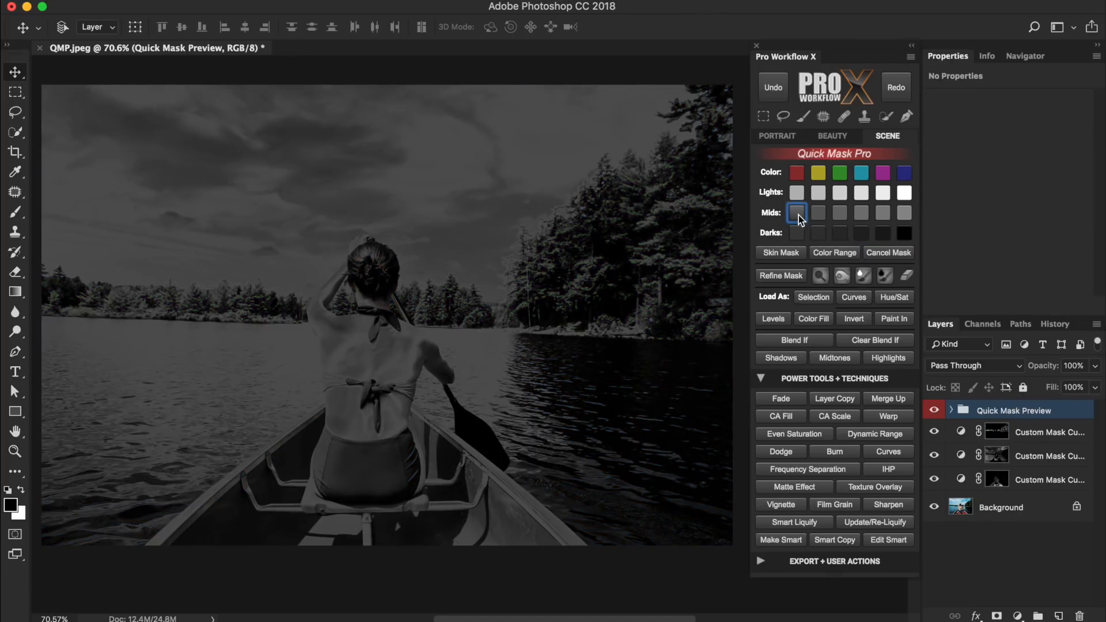
click(870, 253)
click(840, 233)
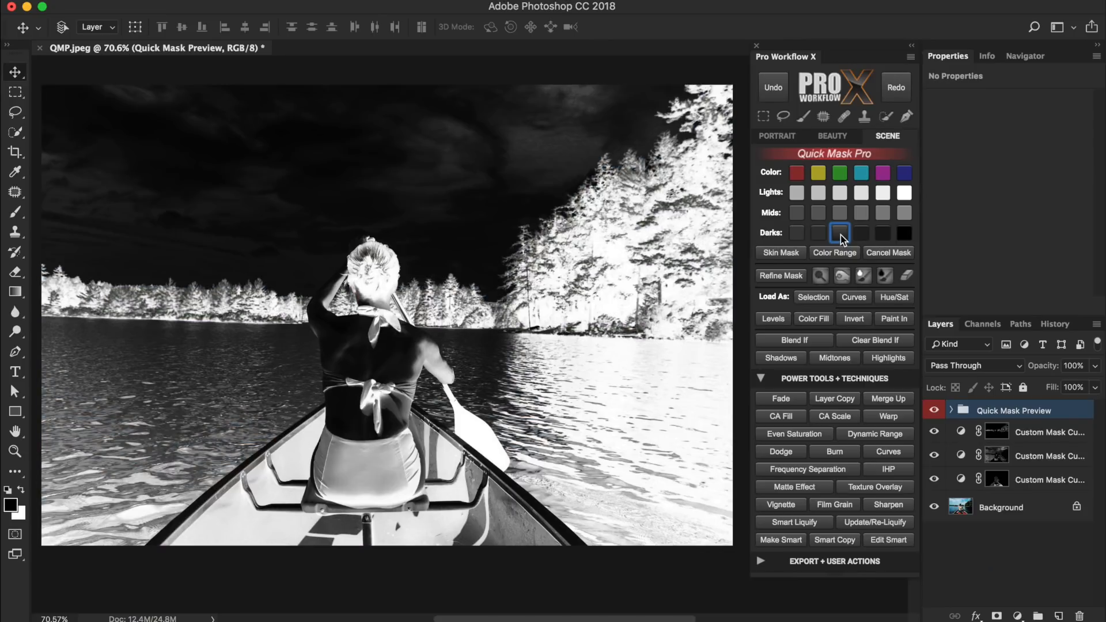
click(873, 254)
Step: Preview the first Lights mask, refine it with input levels 144, 0.58 and 255, and cancel the mask
click(795, 196)
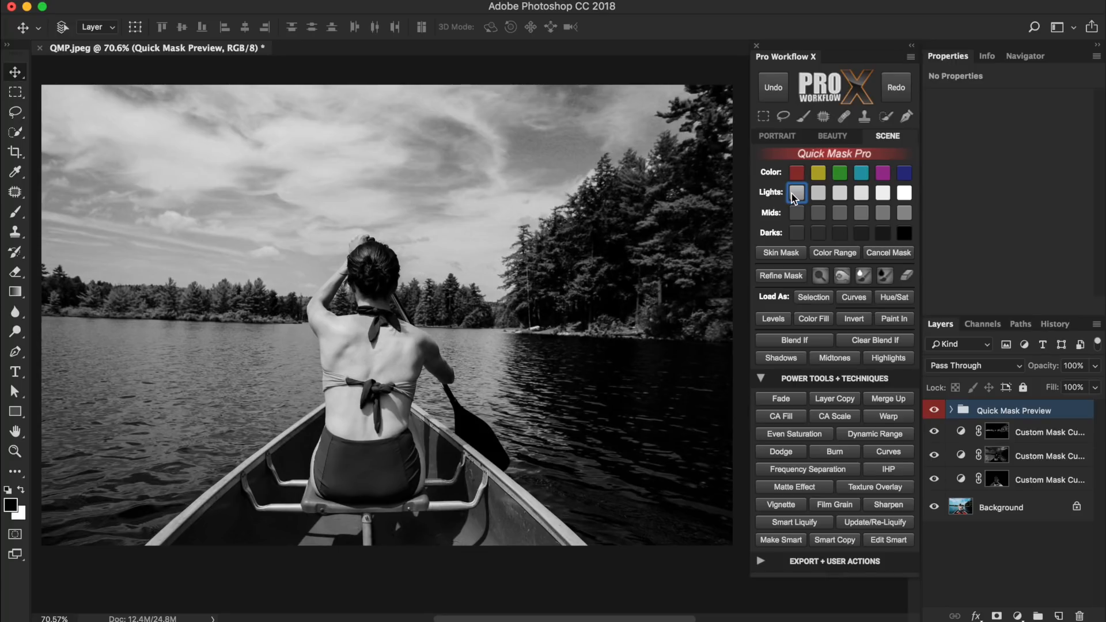
click(801, 275)
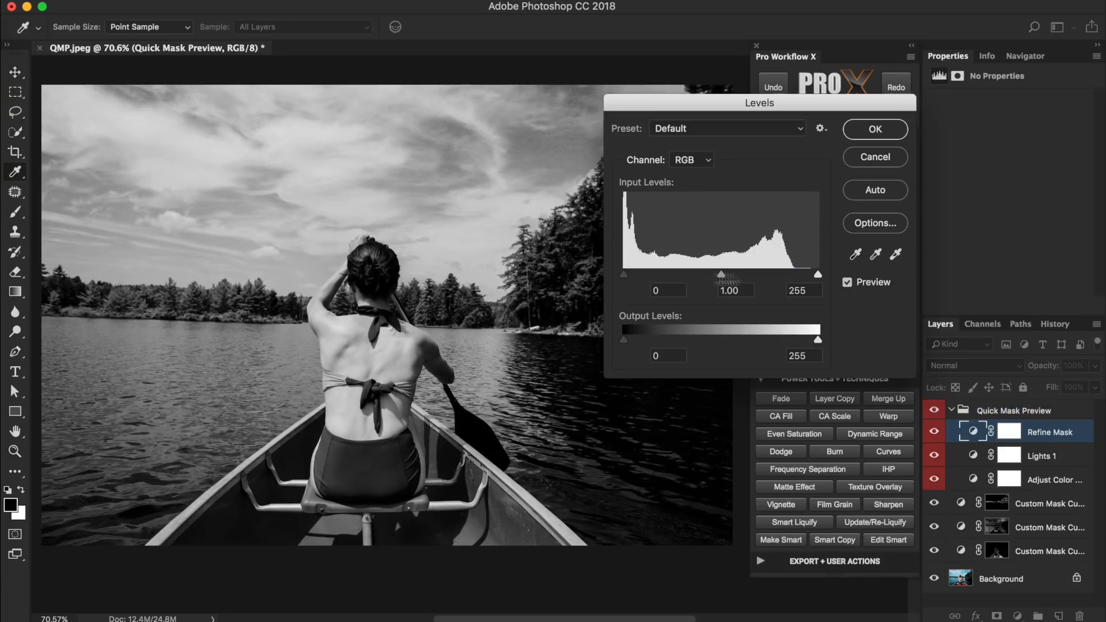
drag(627, 278, 783, 274)
drag(716, 276, 725, 276)
click(875, 129)
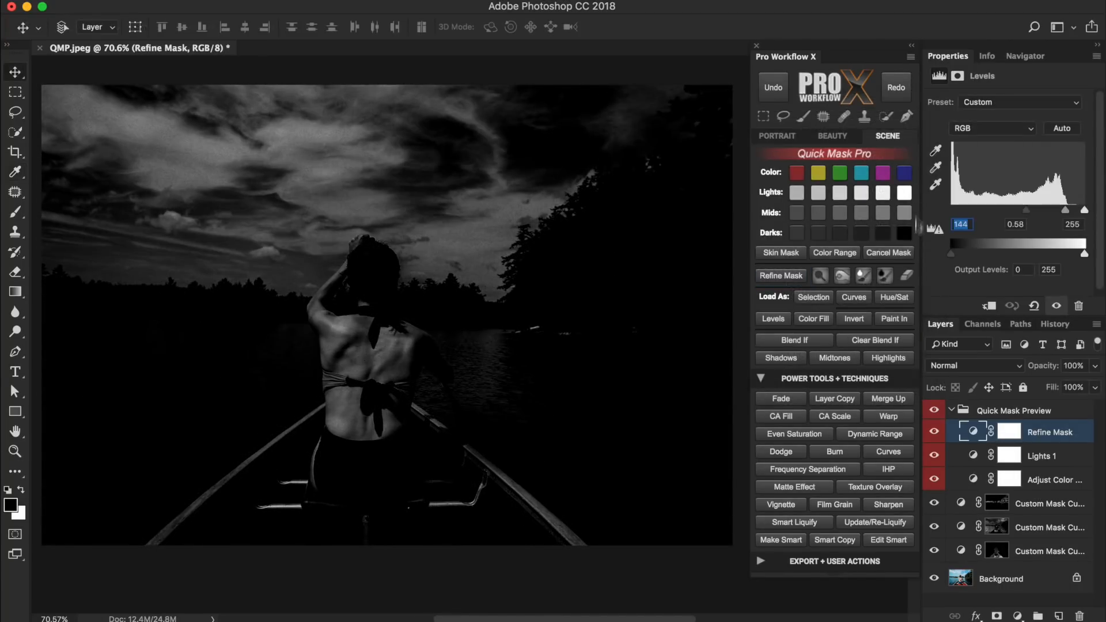
click(888, 252)
Step: Preview the first Lights mask, set its Black & White luminosity to Reds -23, Greens 11 and Cyans 123, and cancel the mask
click(796, 193)
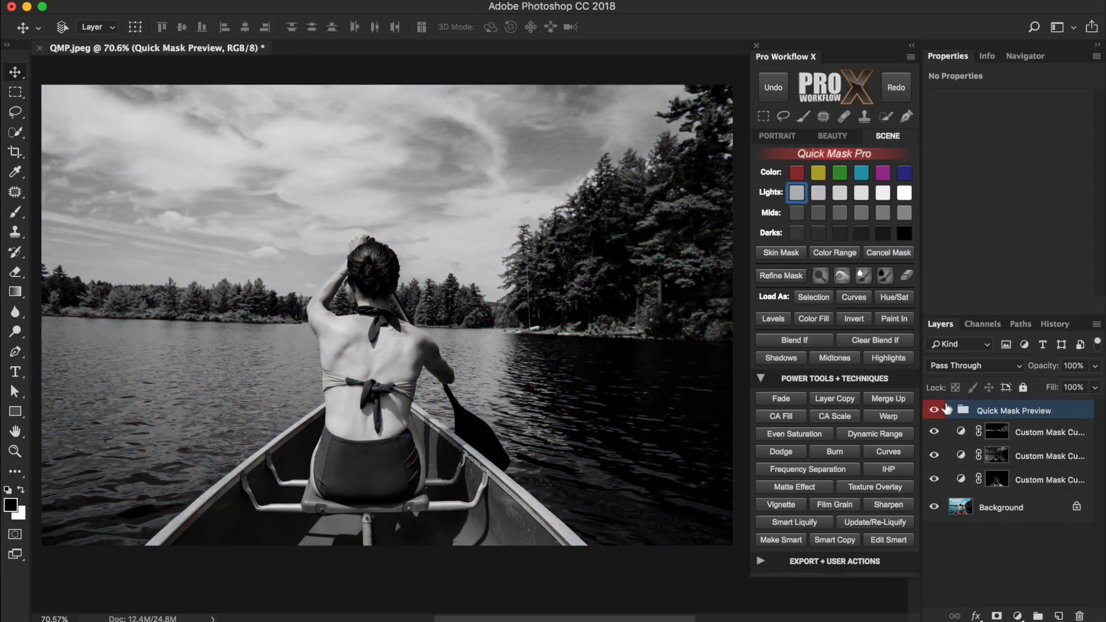
click(951, 411)
click(973, 480)
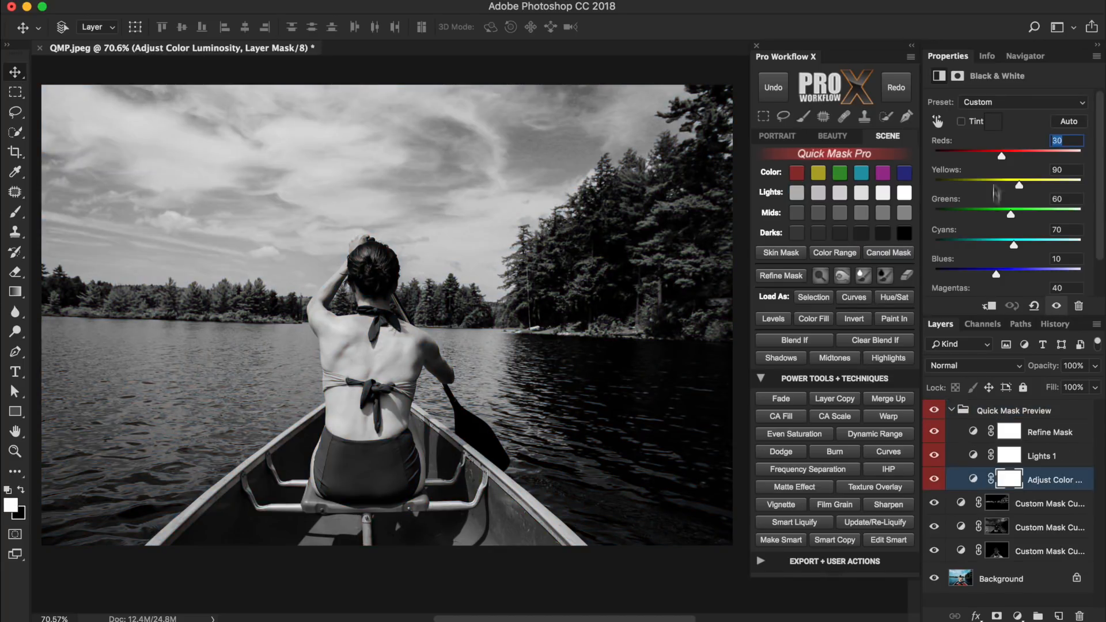
mouse_move(1001, 156)
mouse_down()
mouse_move(1038, 158)
mouse_move(987, 156)
mouse_up()
drag(1011, 215, 1028, 238)
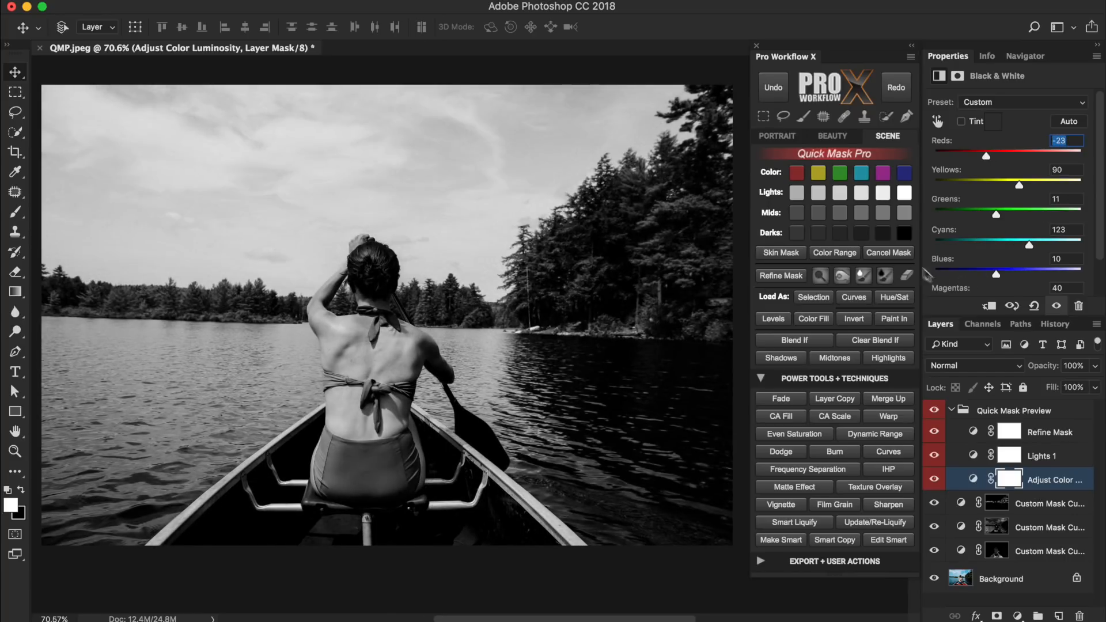
click(905, 255)
Step: Preview the first Lights mask and brighten the large trees at the lake's right shore with a Dodge Mask layer
click(797, 193)
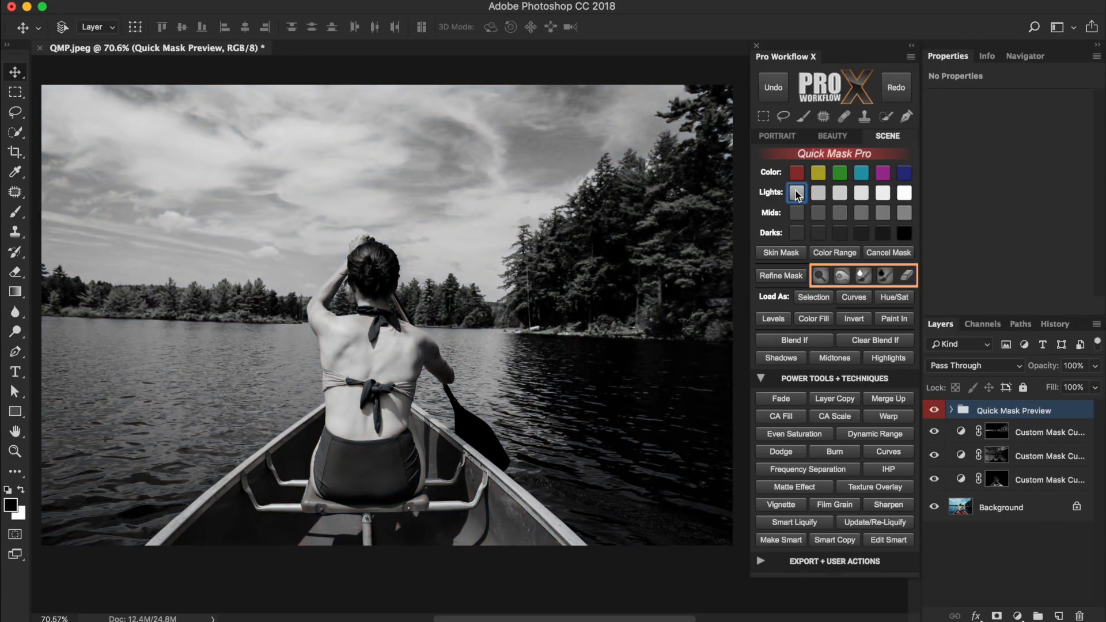
click(816, 276)
mouse_move(576, 277)
mouse_down()
mouse_move(518, 271)
mouse_move(645, 179)
mouse_move(691, 271)
mouse_move(634, 317)
mouse_up()
drag(617, 222, 692, 159)
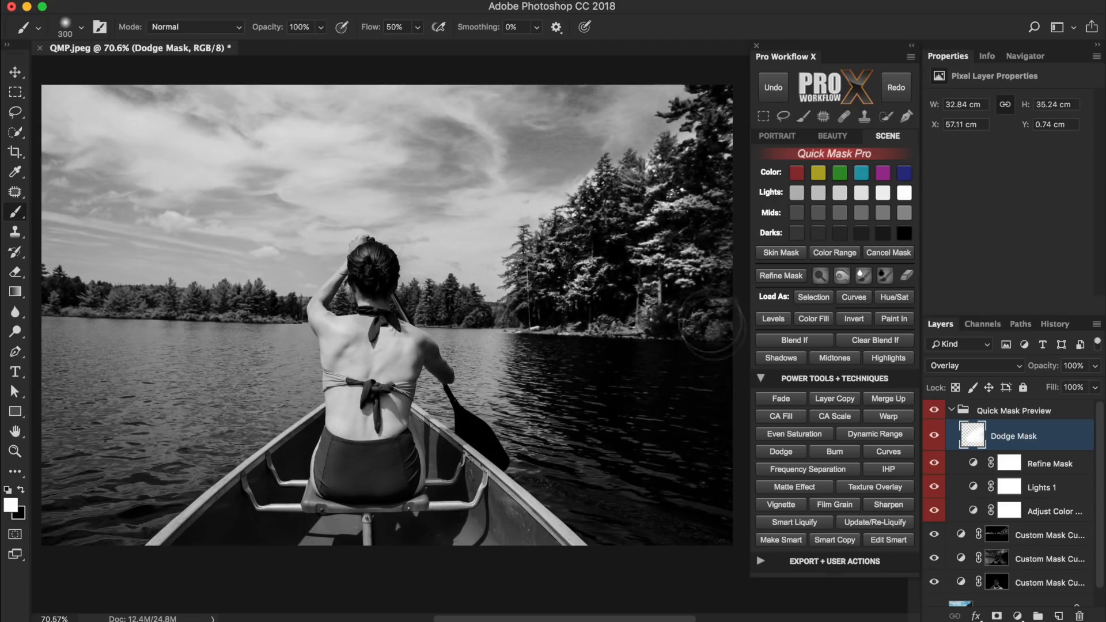
click(793, 400)
click(739, 72)
click(827, 58)
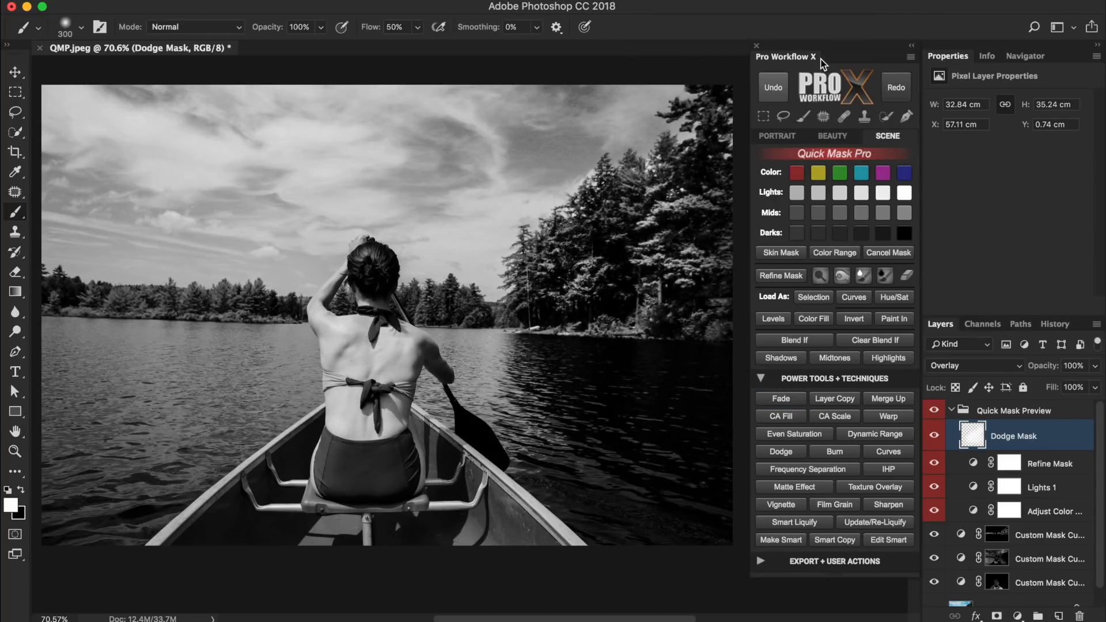
Step: Add a Burn Mask layer and darken the clouds across the upper sky
click(841, 276)
mouse_move(511, 101)
mouse_down()
mouse_move(587, 130)
mouse_move(461, 137)
mouse_move(172, 191)
mouse_move(260, 63)
mouse_move(225, 53)
mouse_move(294, 156)
mouse_up()
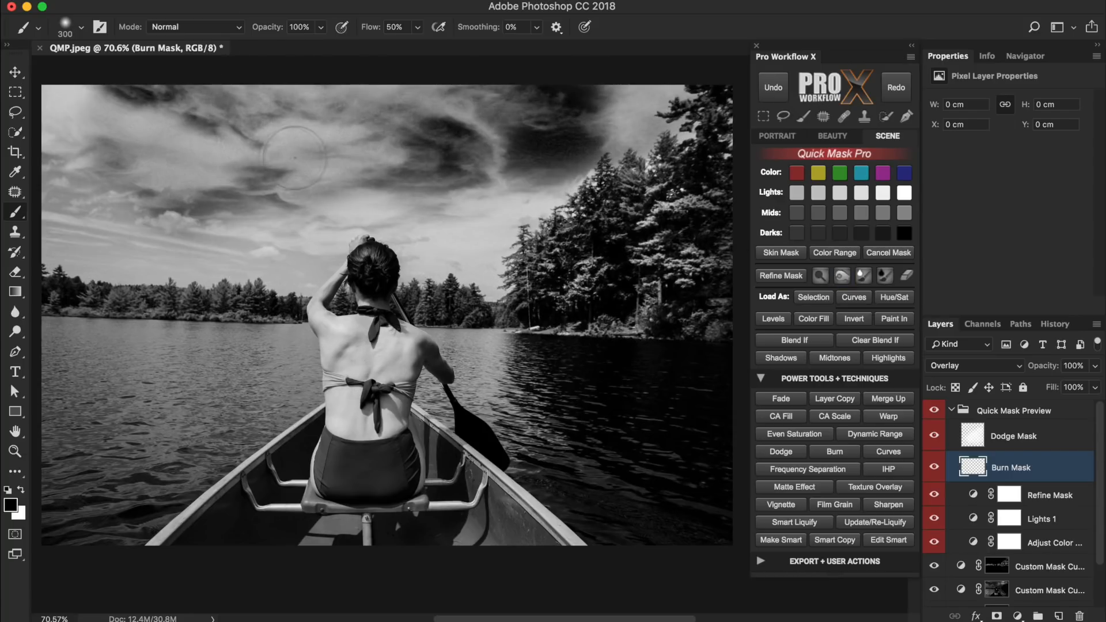
Step: Paint the upper-left sky solid white on a Paint White layer and the right-hand trees solid black on a Paint Black layer
click(862, 276)
mouse_move(115, 138)
mouse_down()
mouse_move(153, 127)
mouse_move(426, 118)
mouse_move(337, 147)
mouse_up()
click(885, 276)
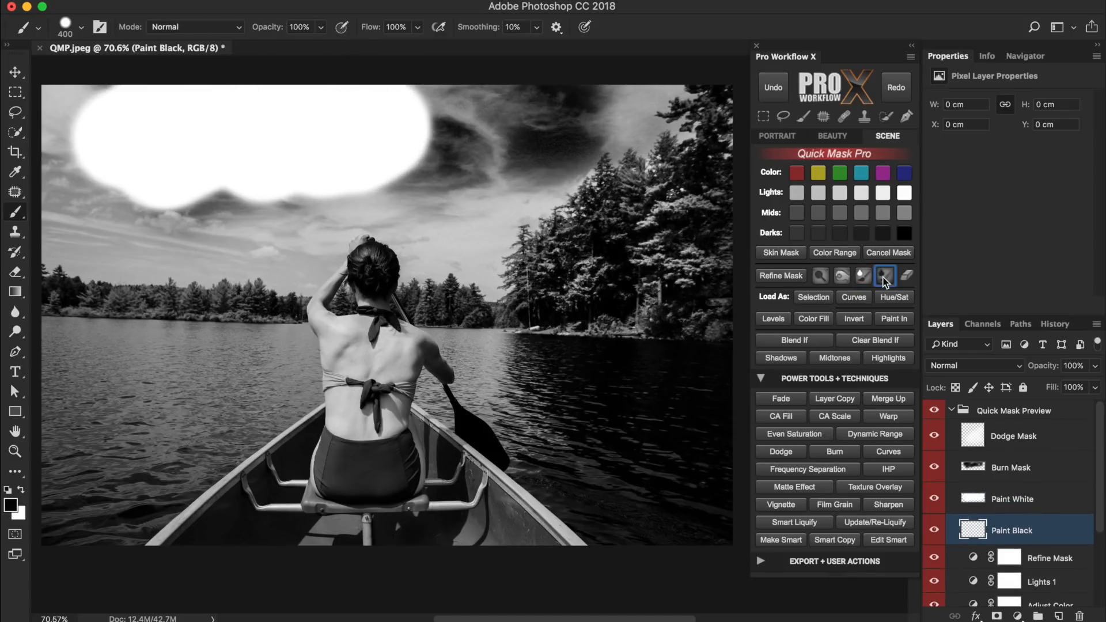
mouse_move(599, 260)
mouse_down()
mouse_move(675, 190)
mouse_move(660, 282)
mouse_move(709, 248)
mouse_up()
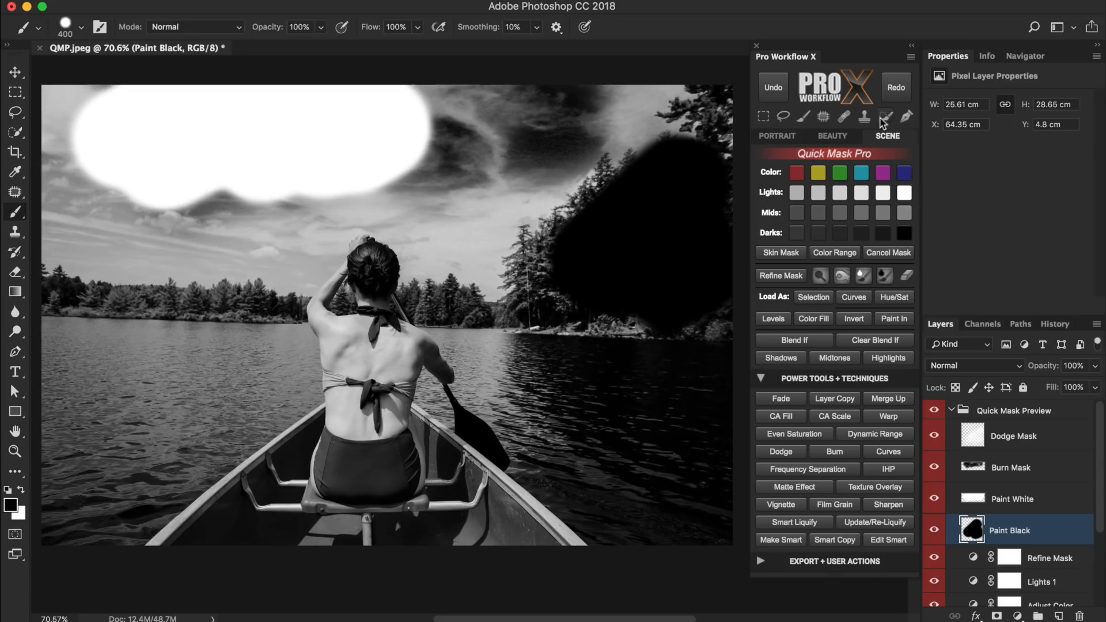
Step: Quick-select the woman's swimsuit bottoms and fill them with black on a second Paint Black layer
click(886, 117)
mouse_move(404, 432)
mouse_down()
mouse_move(415, 478)
mouse_move(340, 501)
mouse_move(328, 449)
mouse_up()
click(884, 276)
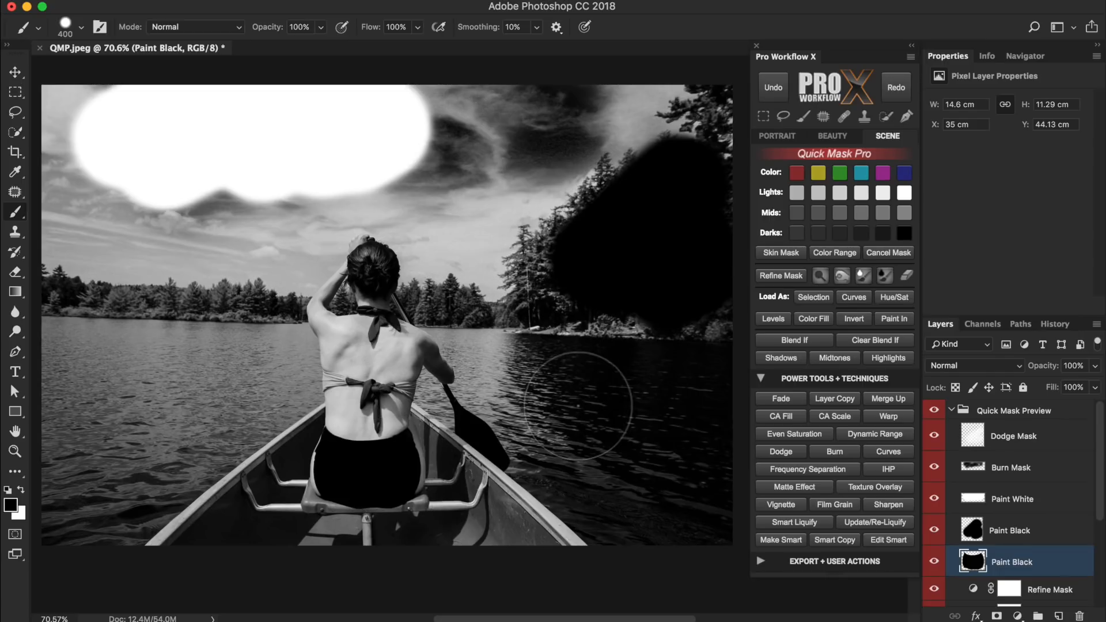
Step: Erase the black paint from the swimsuit and trees and the white paint from the sky, and cancel the mask preview
click(907, 276)
drag(389, 457, 375, 473)
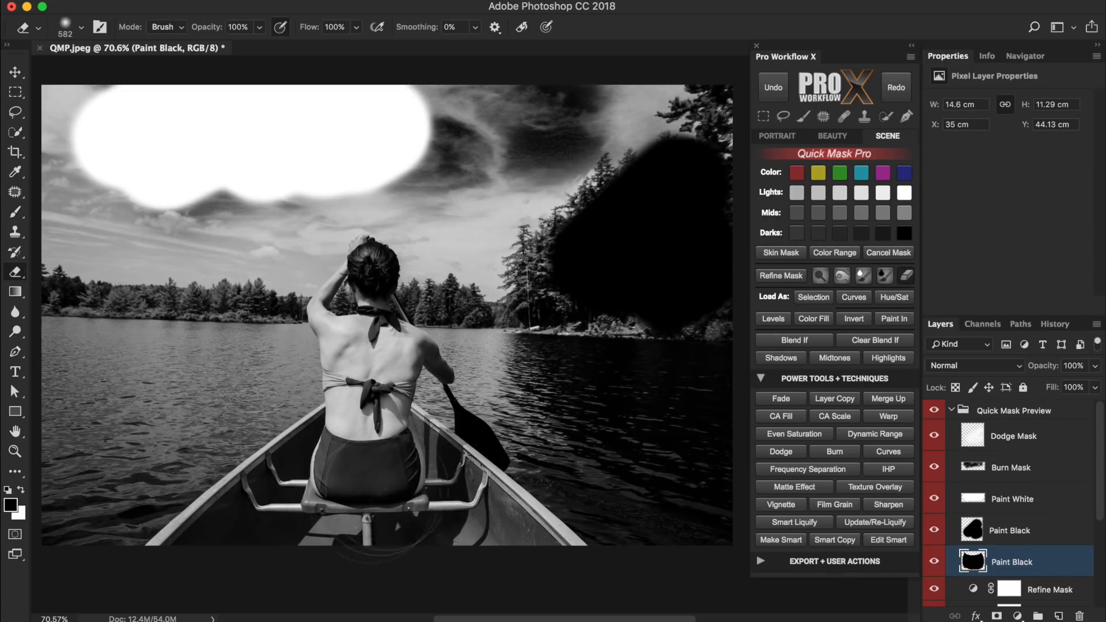
click(1043, 534)
drag(662, 196, 631, 346)
click(1012, 498)
mouse_move(380, 144)
mouse_down()
mouse_move(343, 151)
mouse_move(262, 235)
mouse_up()
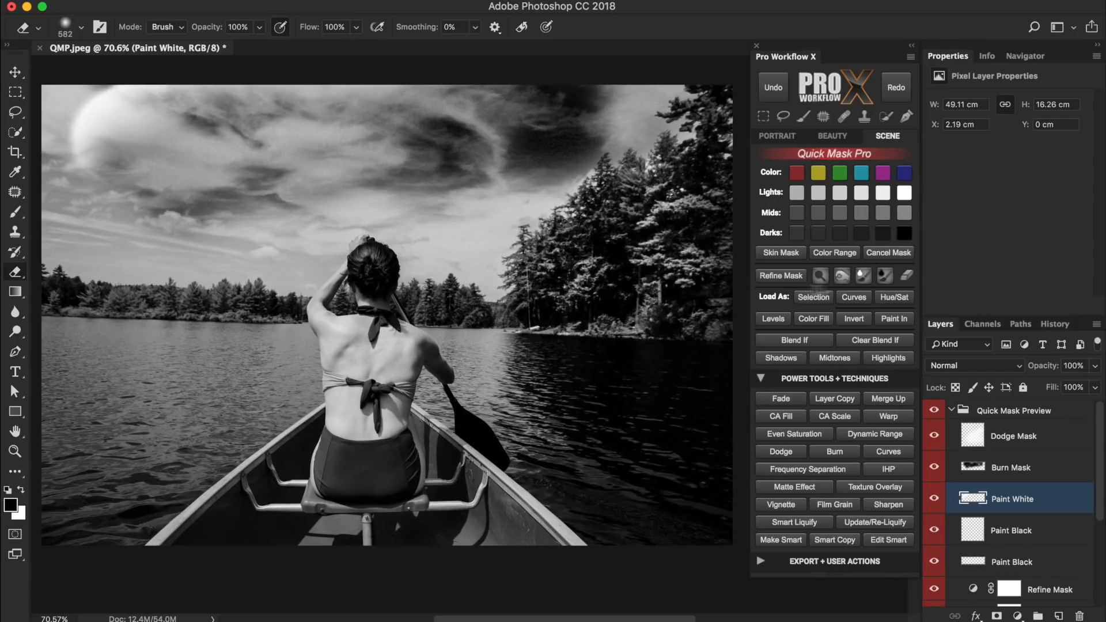
click(885, 254)
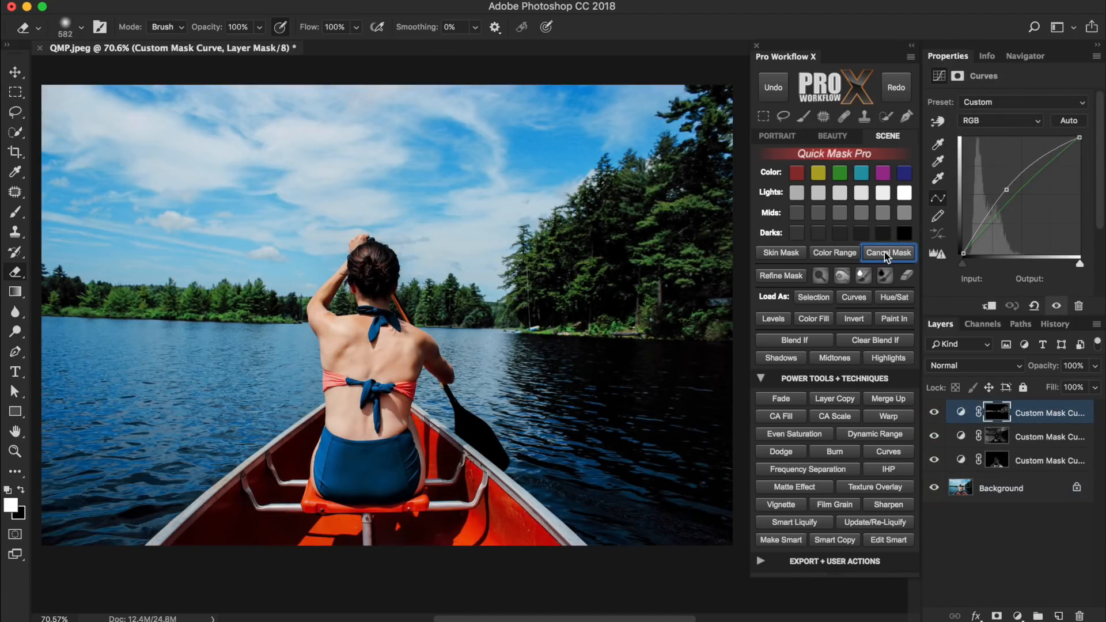
Step: Load a Skin Mask as a Curves layer, lift its black point slightly, and lower the RGB midtones from input 137 to output 114
click(801, 254)
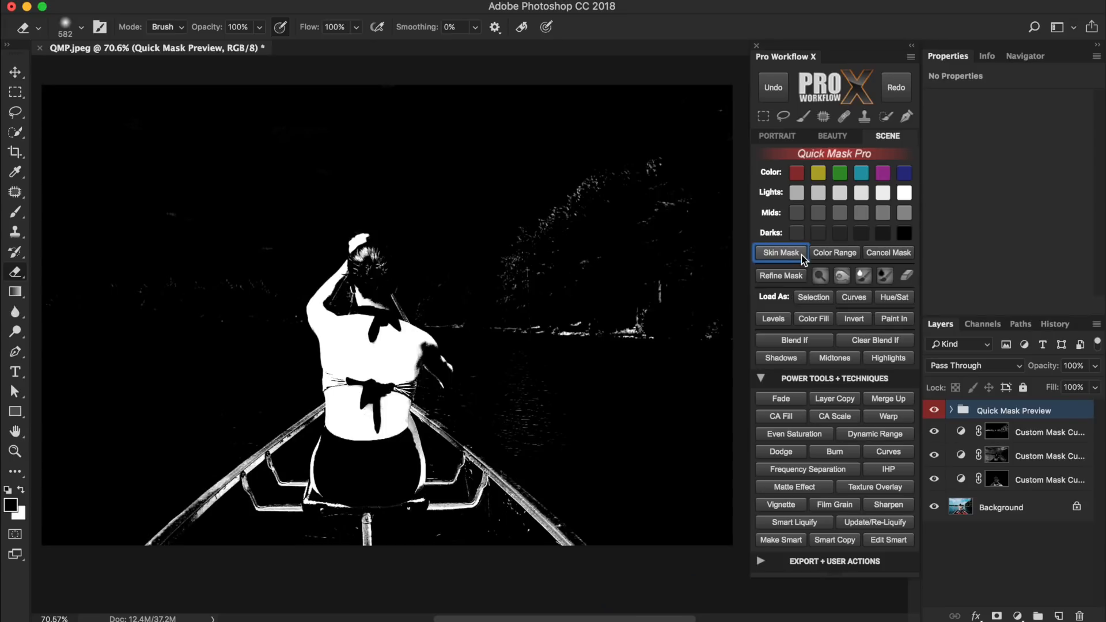
click(849, 298)
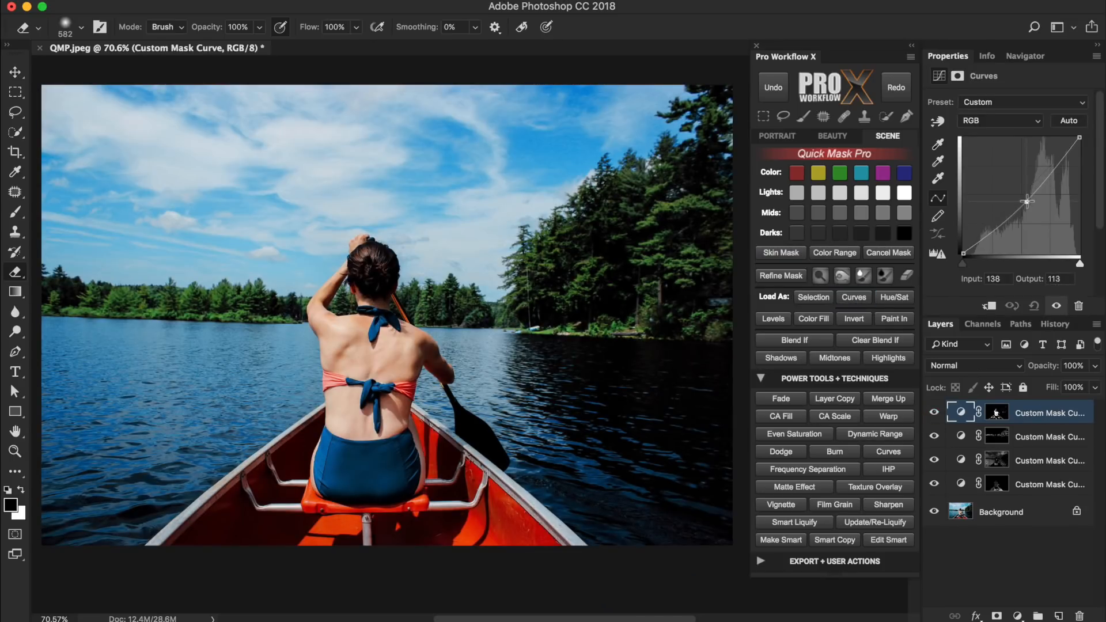
drag(963, 253, 963, 243)
drag(1028, 205, 1025, 201)
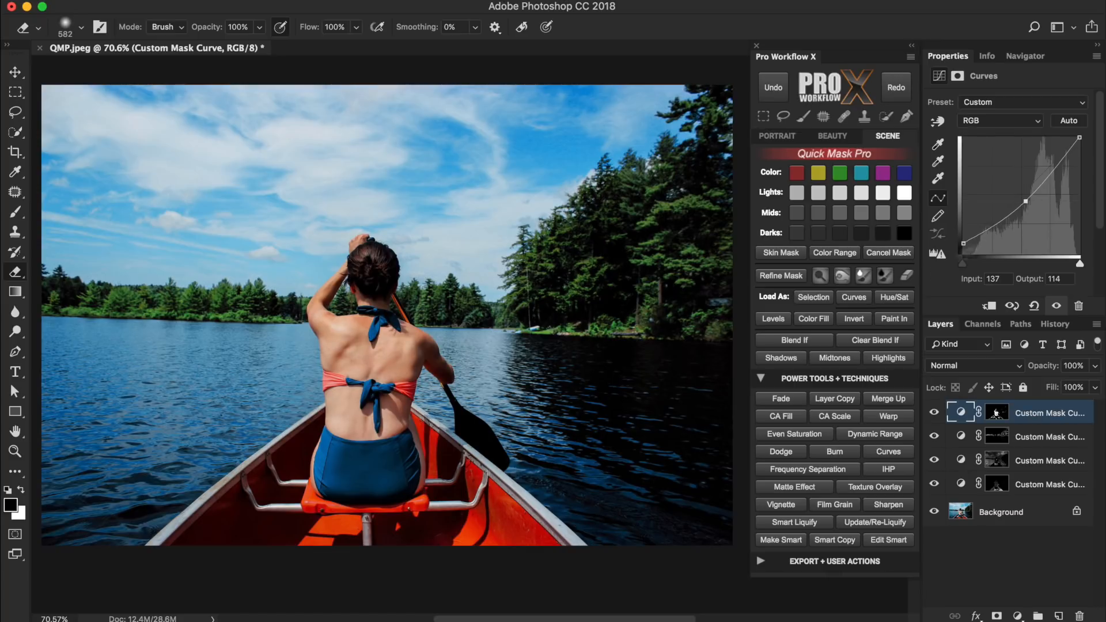
Step: Create a Color Range mask by sampling the sky on the photo's left side and subtracting a second sky tone
click(853, 253)
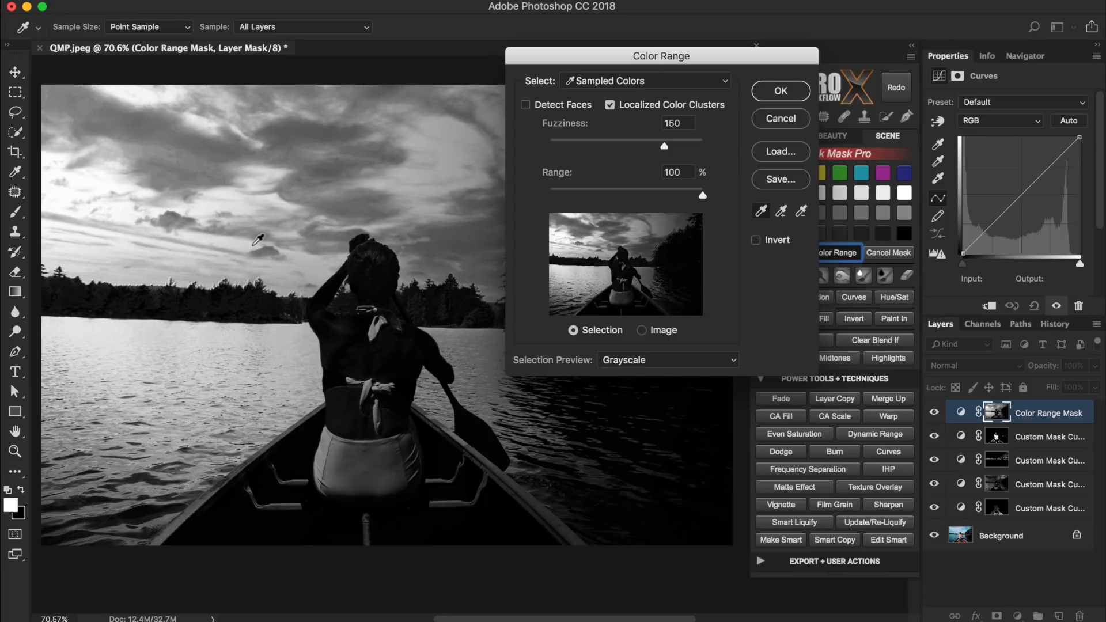
click(79, 182)
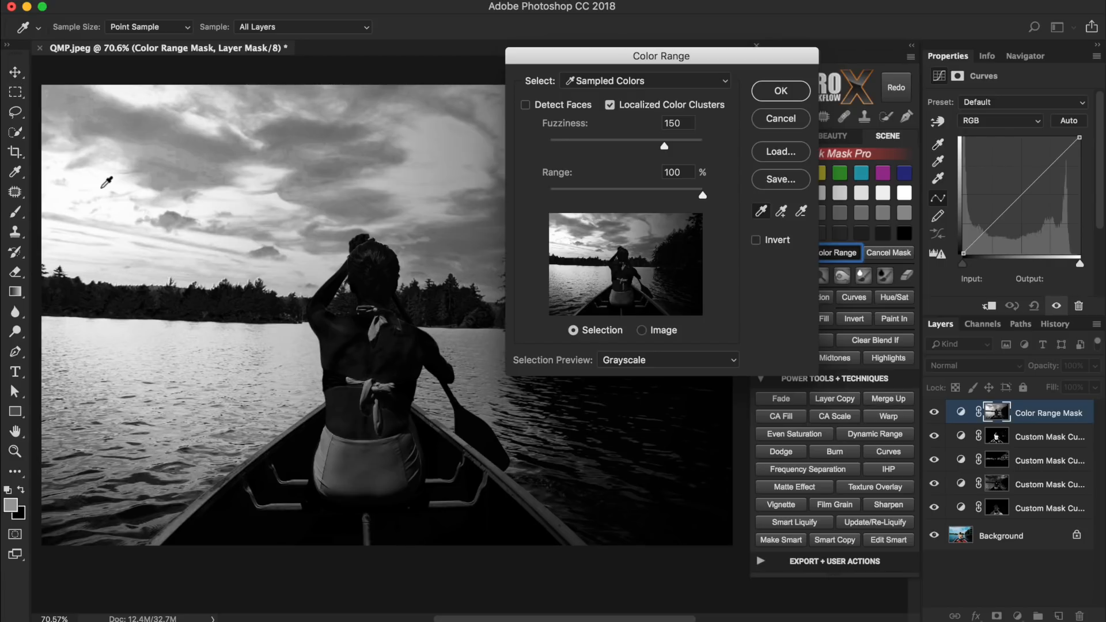
alt+click(134, 122)
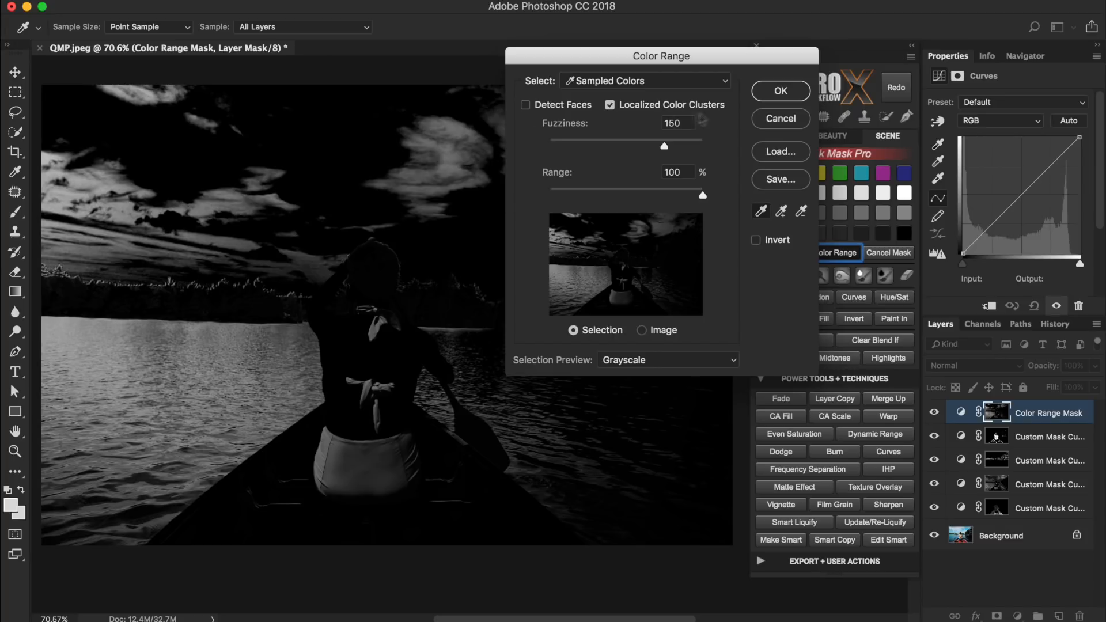
click(764, 90)
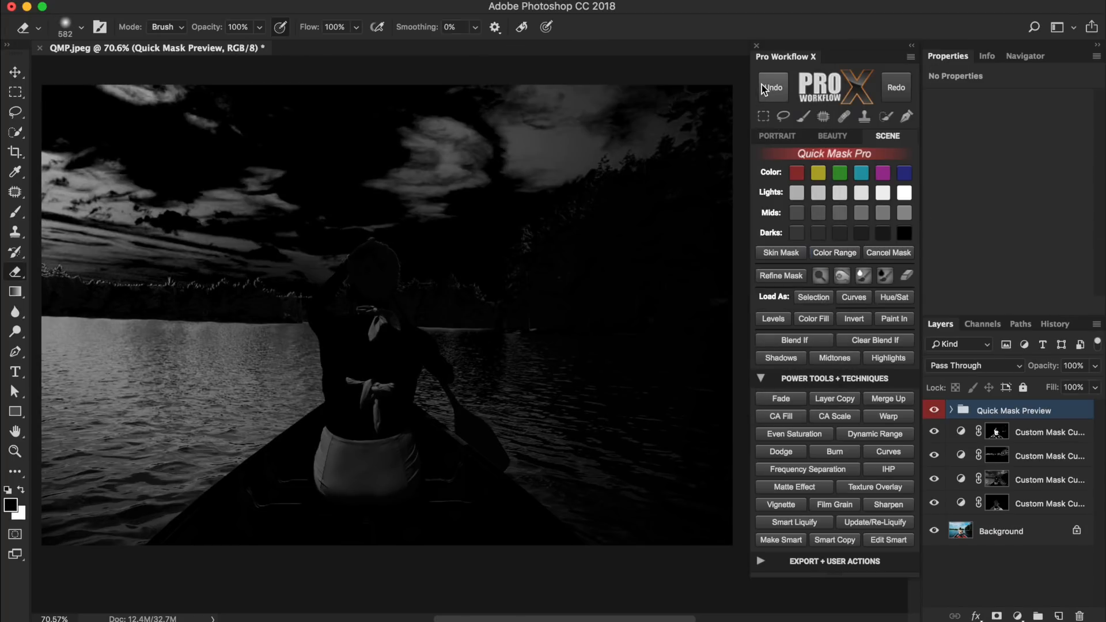
Step: Load the Color Range mask as a Curves layer and lower the RGB midtones from input 149 to output 80
click(862, 297)
click(1020, 205)
drag(1020, 205, 1031, 217)
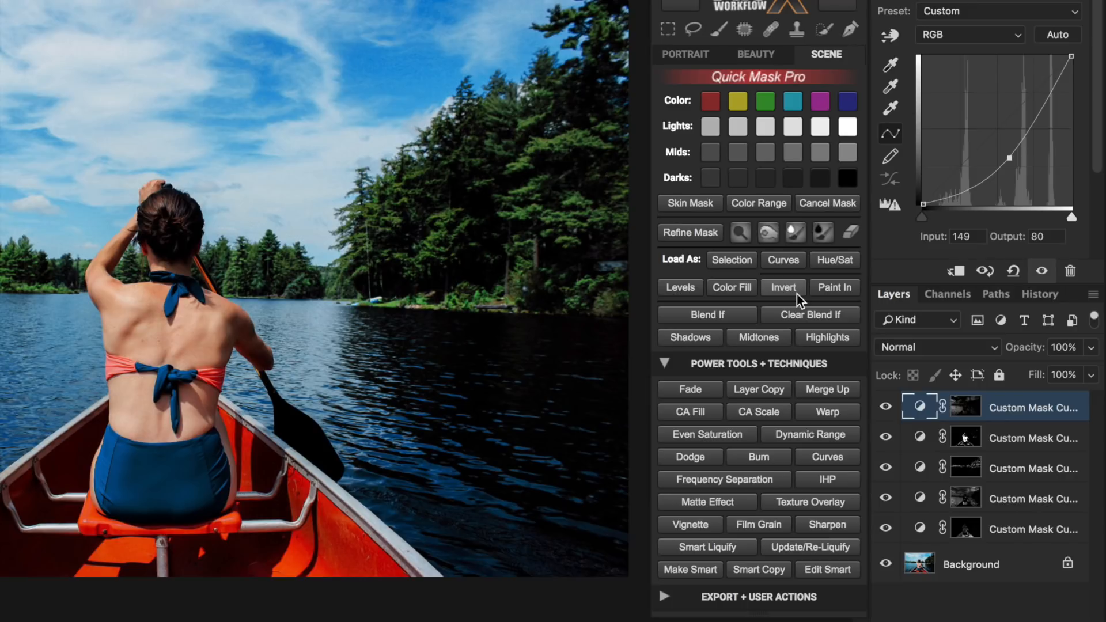
Step: Invert the new Curves layer's mask repeatedly to compare both versions, ending on the original mask
click(796, 291)
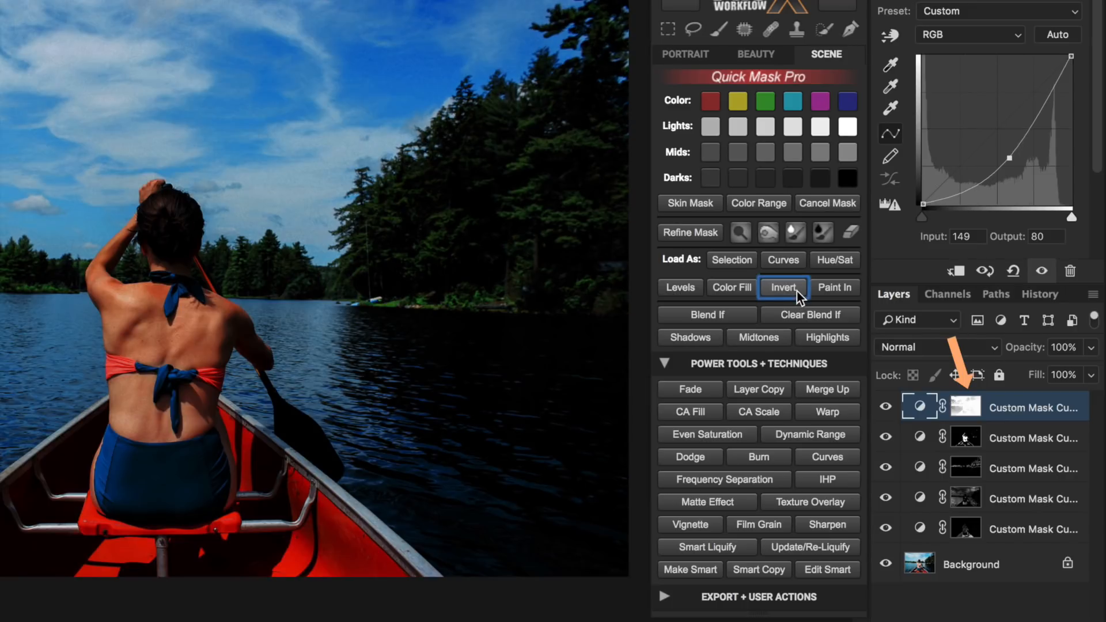
click(796, 291)
click(797, 292)
click(796, 292)
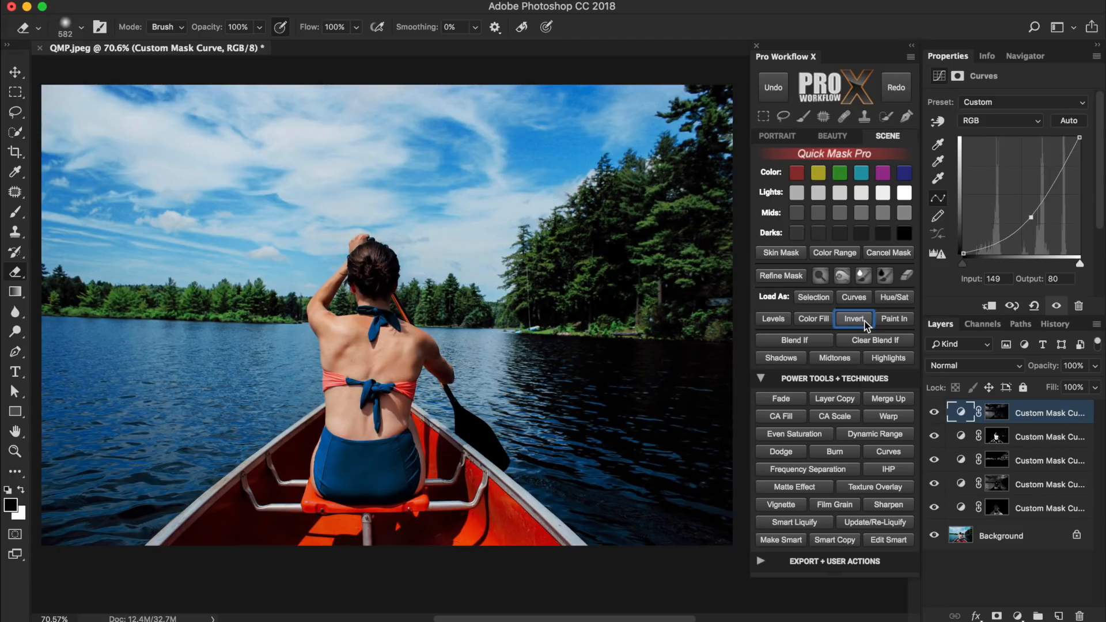
Step: Put the Curves layer in a Paint In group and brush its effect in over the upper-left sky
click(904, 323)
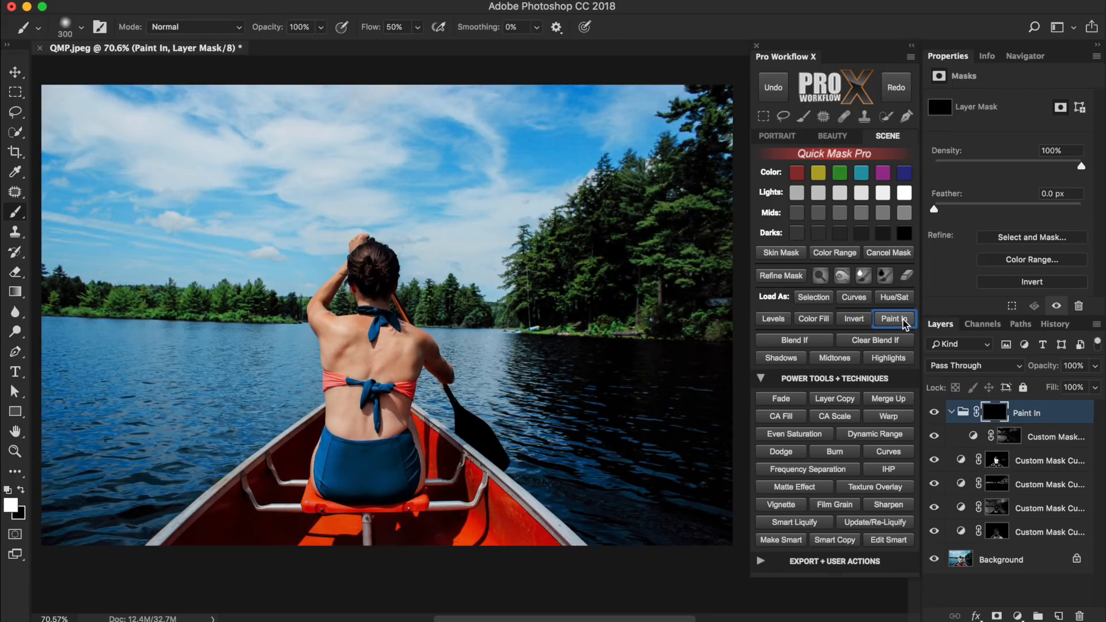
drag(169, 167, 215, 173)
drag(75, 130, 55, 164)
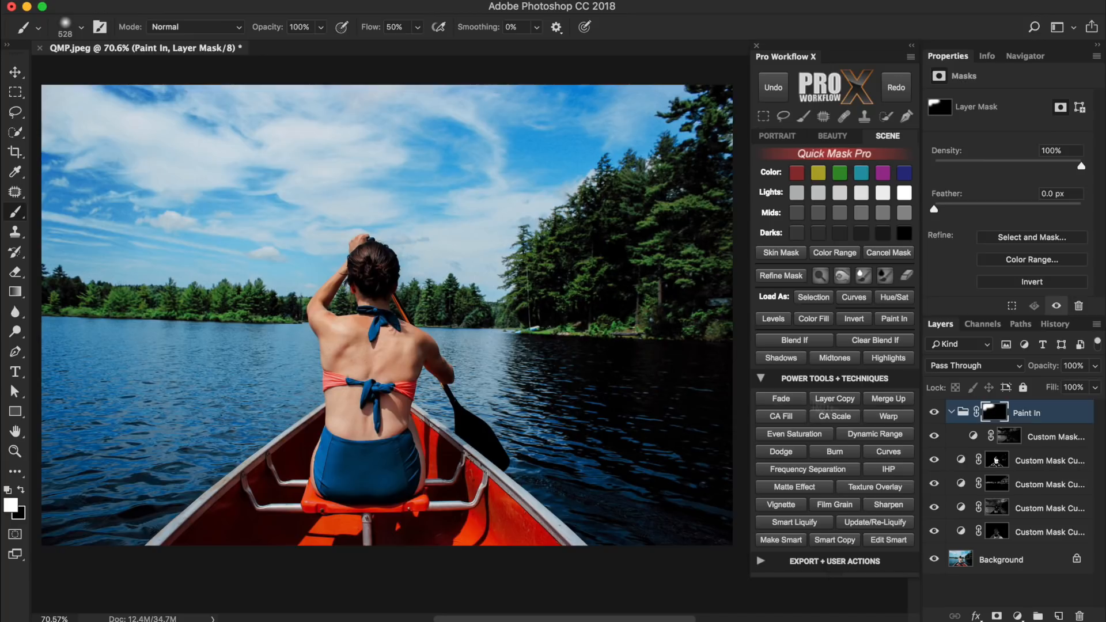
Step: Compare the image with the Paint In group and its mask on and off, and collapse the group
click(933, 413)
click(933, 413)
shift+click(996, 415)
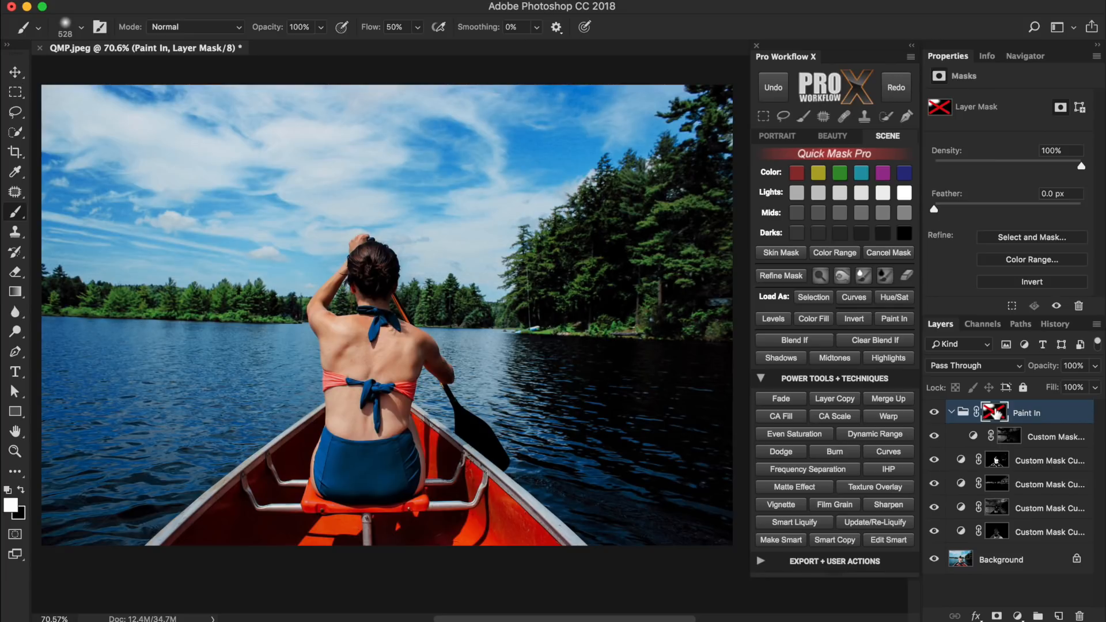
shift+click(997, 414)
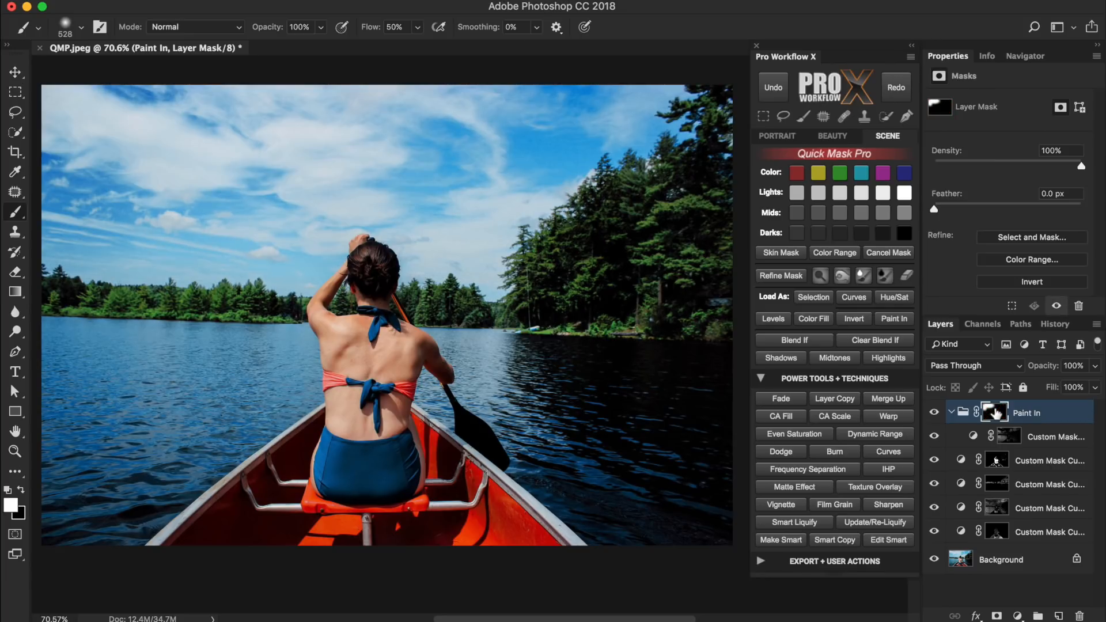
click(951, 412)
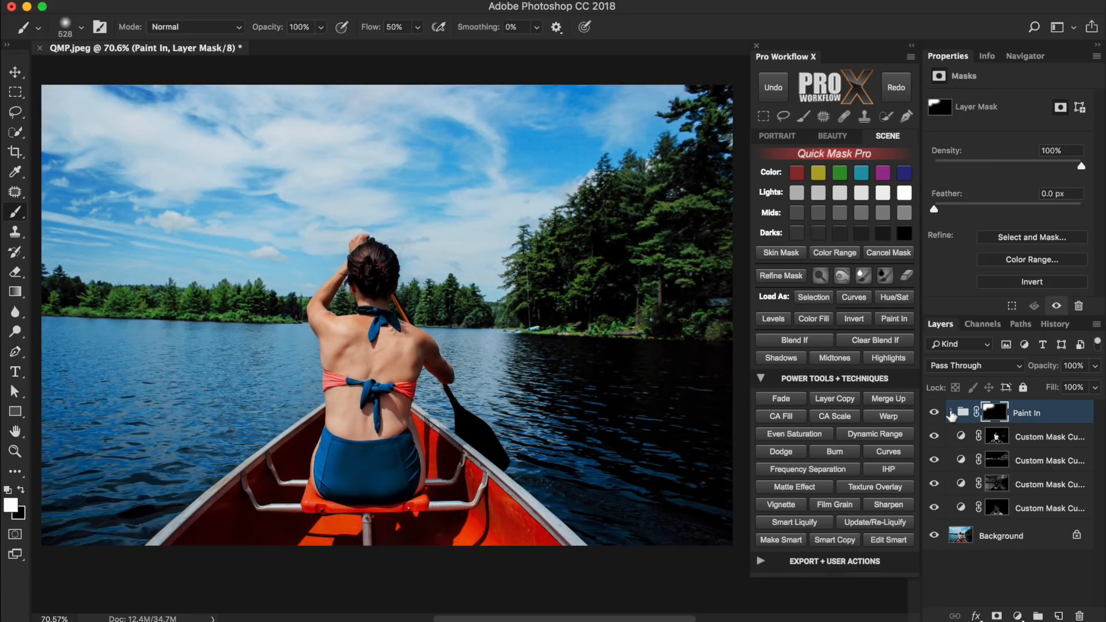
Step: Add a Curves 1 layer above the Paint In group, lowering the RGB midtones from input 151 to output 109
click(893, 452)
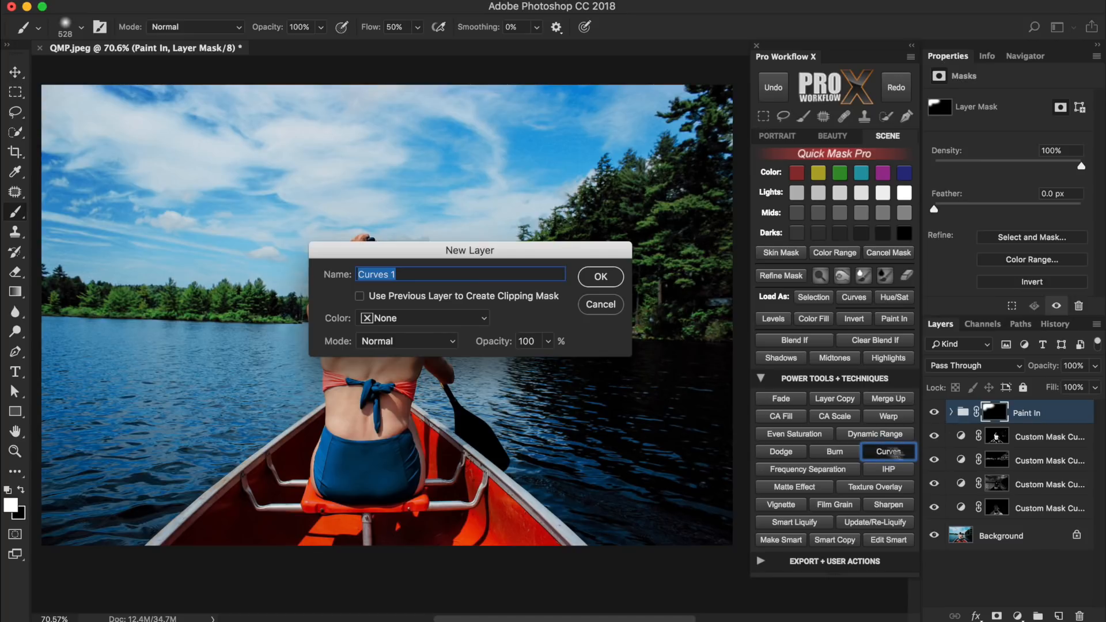
click(612, 275)
drag(776, 281, 786, 287)
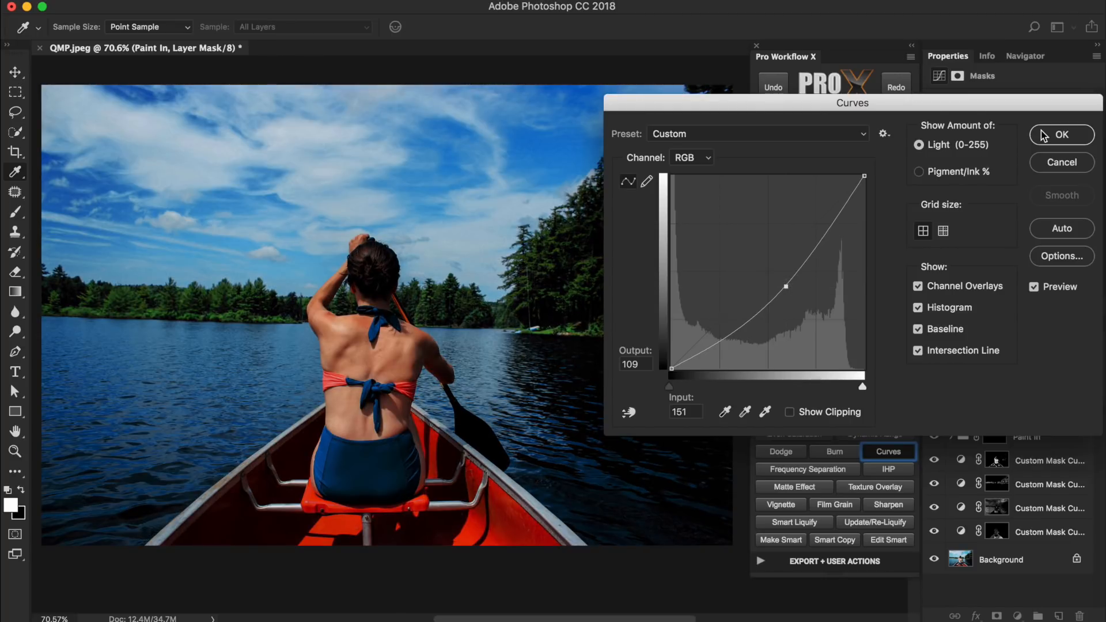
click(1044, 135)
Step: Restrict Curves 1 with Blend If, splitting This Layer at 0/115 and 185/255, and clear the Blend If settings
click(829, 342)
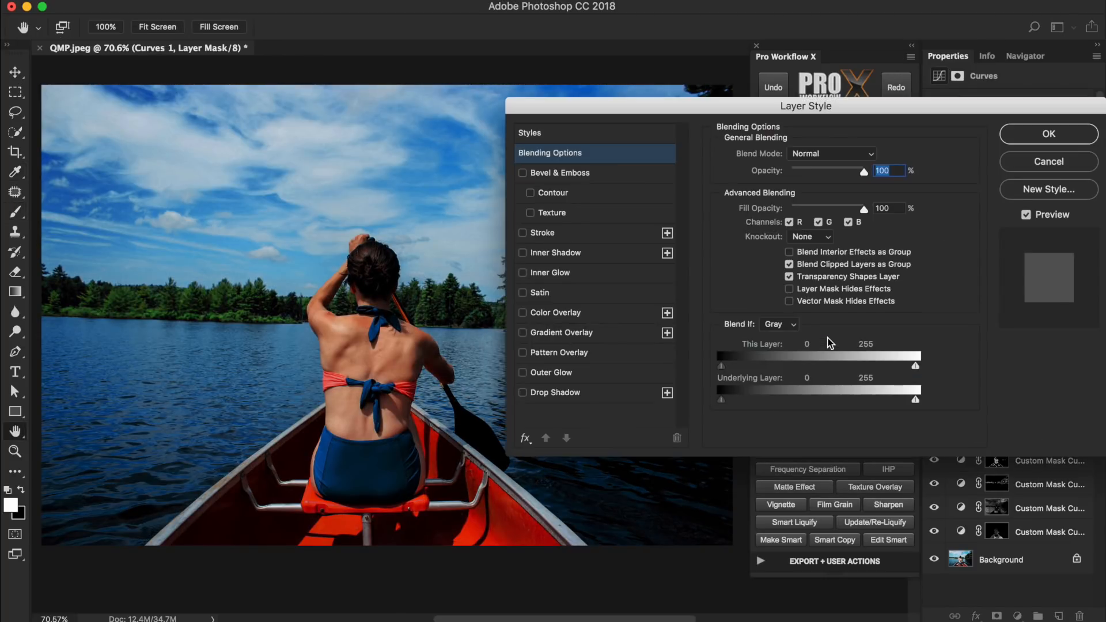
drag(720, 366, 811, 365)
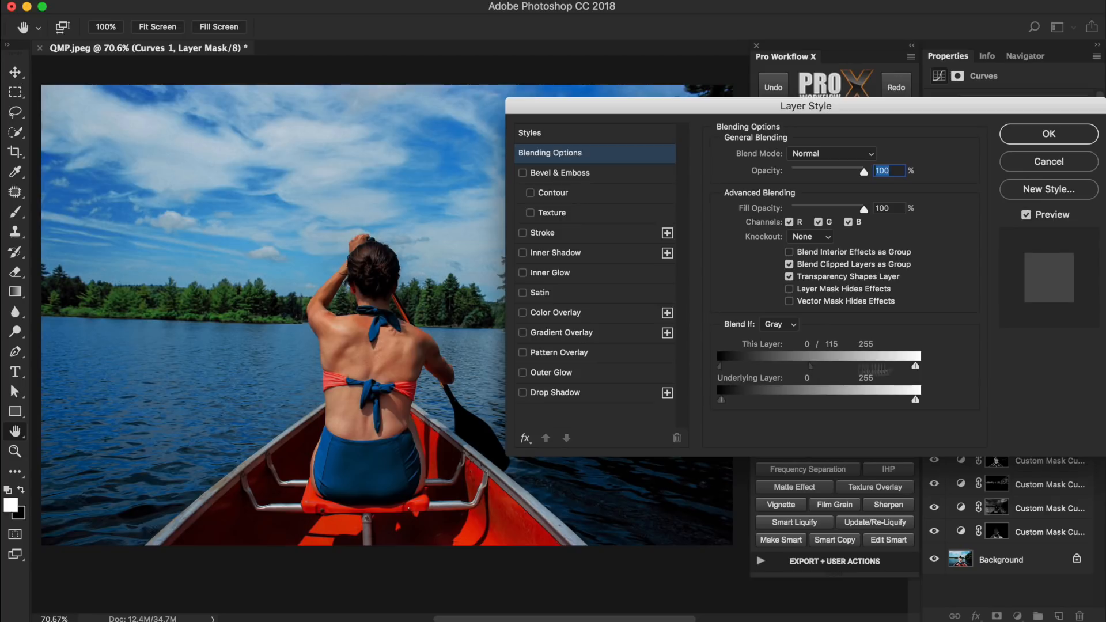
drag(915, 366, 864, 377)
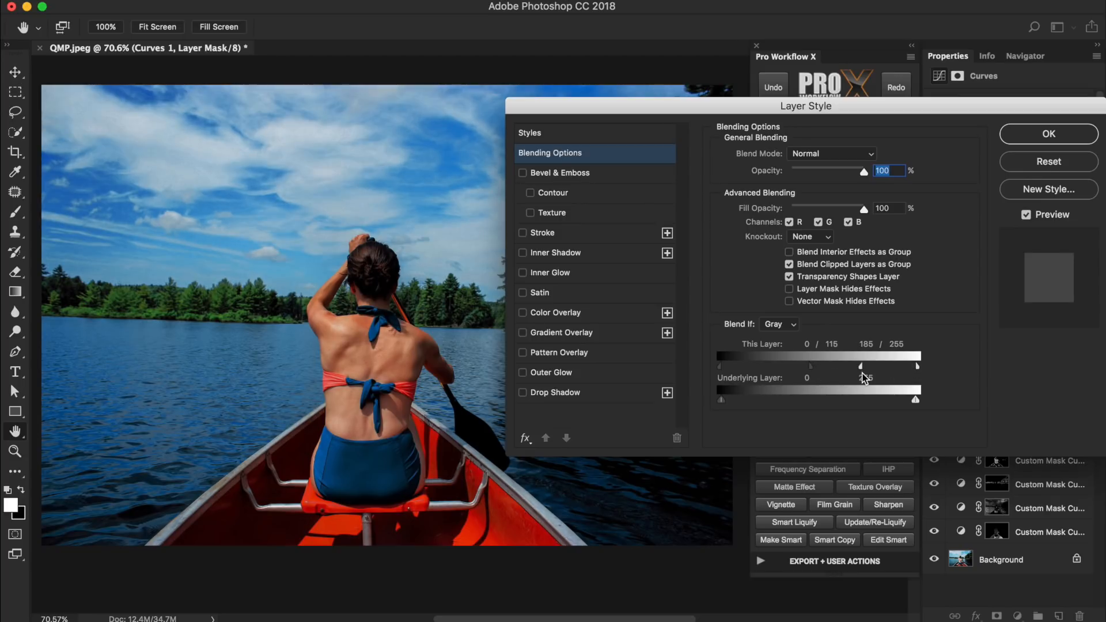
click(1071, 139)
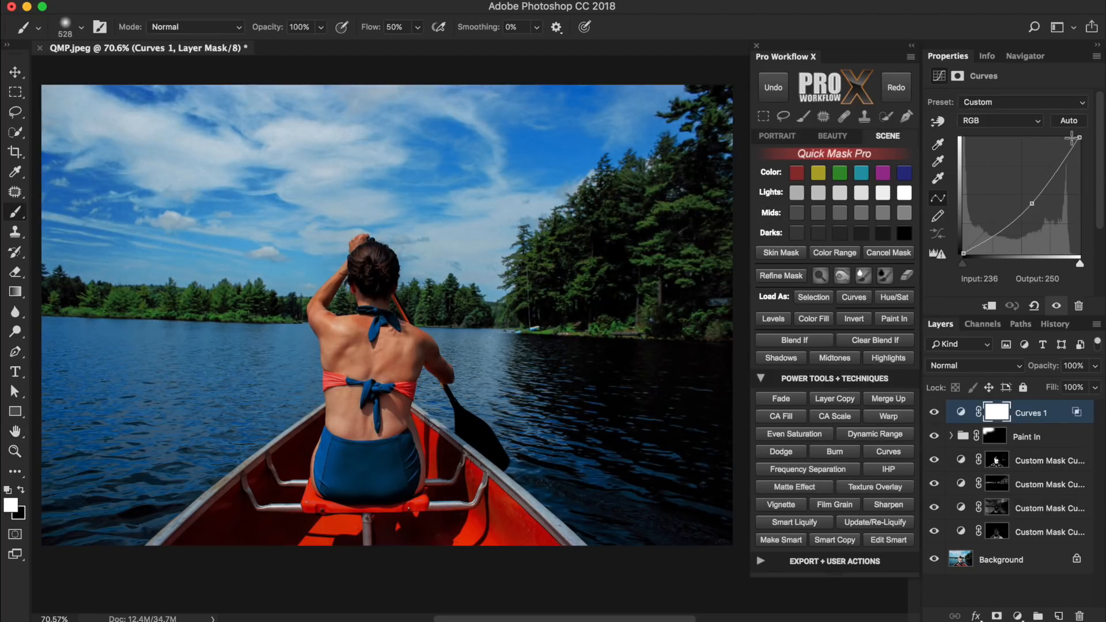
click(907, 343)
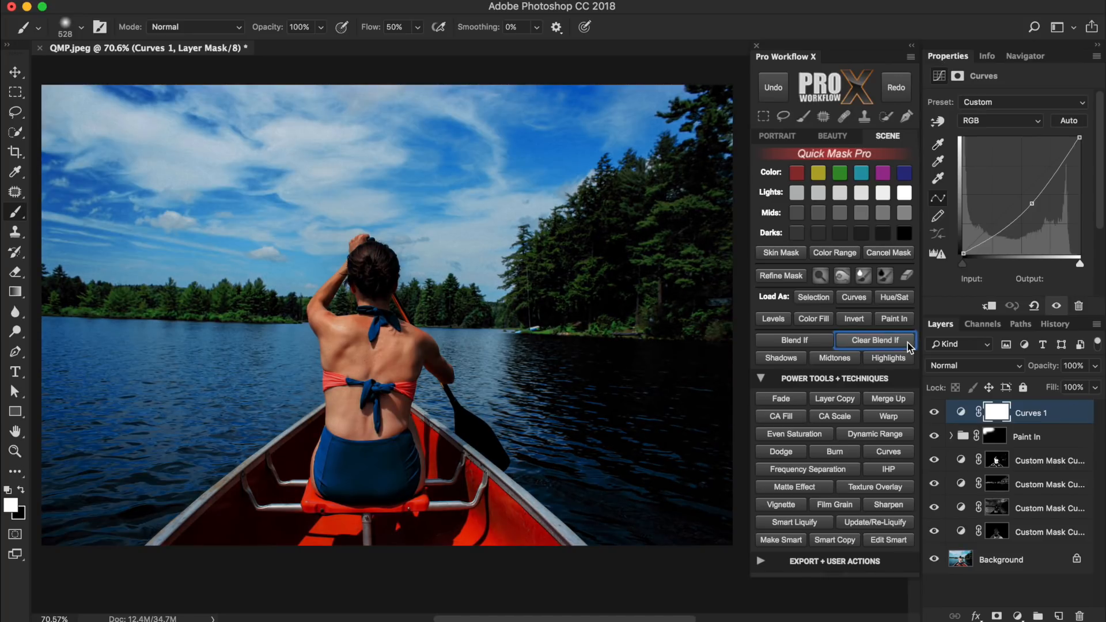
Step: Try the Shadows, Midtones and Highlights Blend If presets on Curves 1, and delete that layer
click(784, 360)
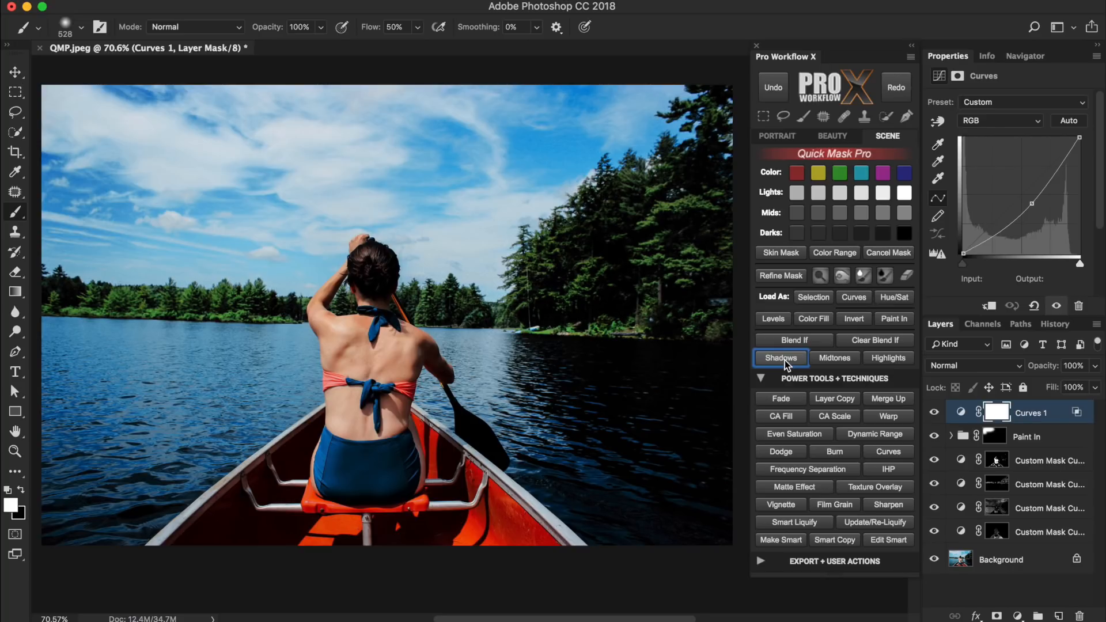
click(856, 358)
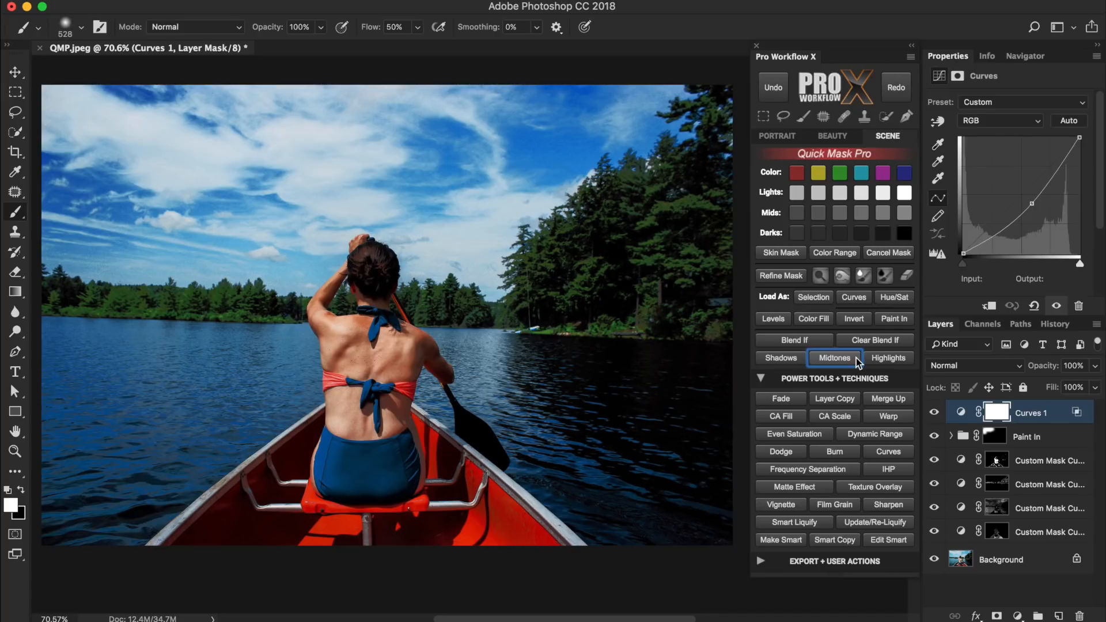
click(908, 360)
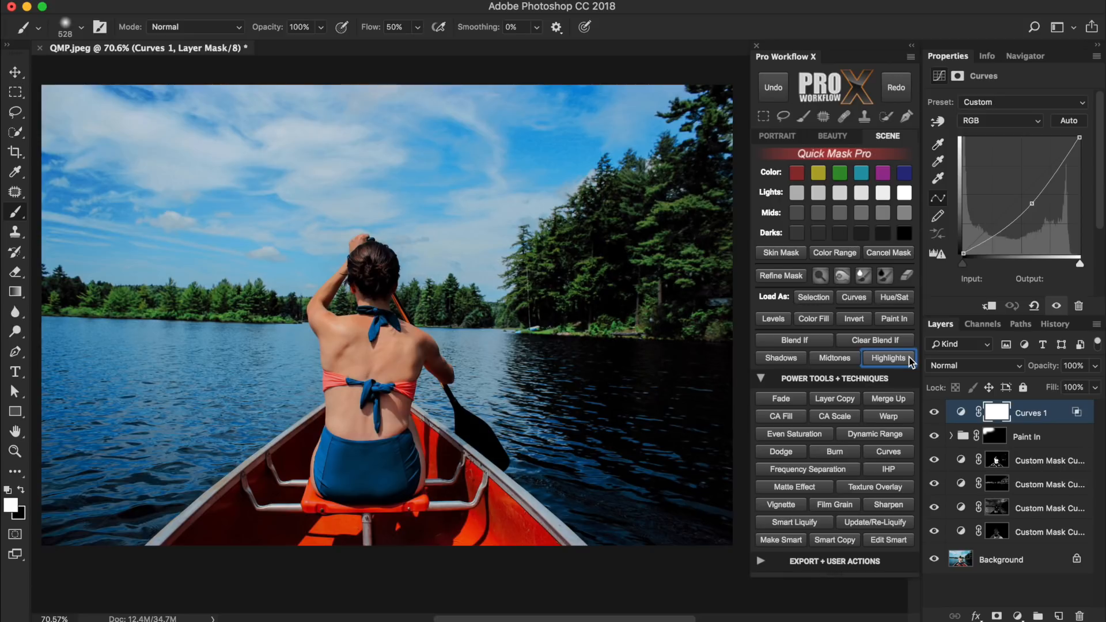
mouse_move(1063, 416)
mouse_down()
mouse_move(1048, 464)
mouse_move(1081, 611)
mouse_up()
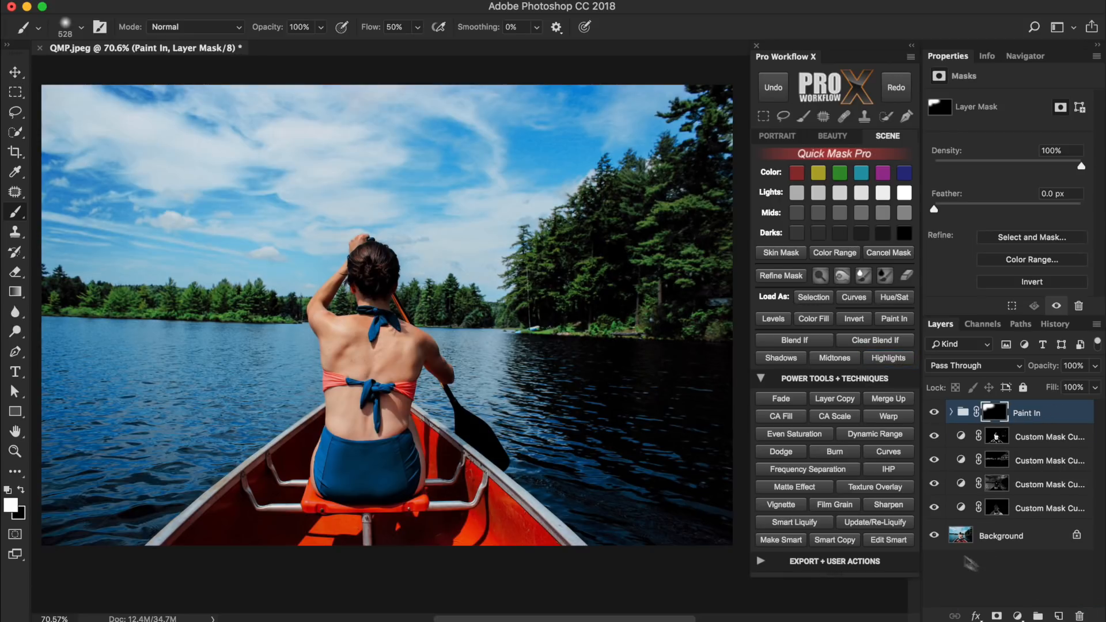
Step: Disable the Paint In group's mask and compare the photo with and without all mask adjustments
shift+click(995, 413)
alt+click(933, 536)
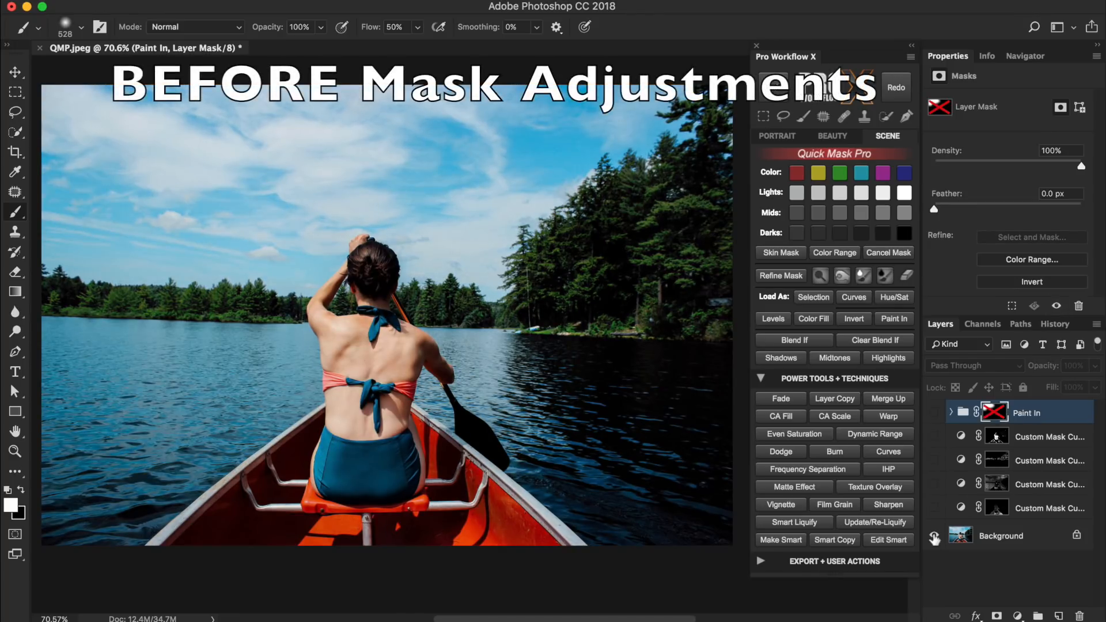
alt+click(934, 537)
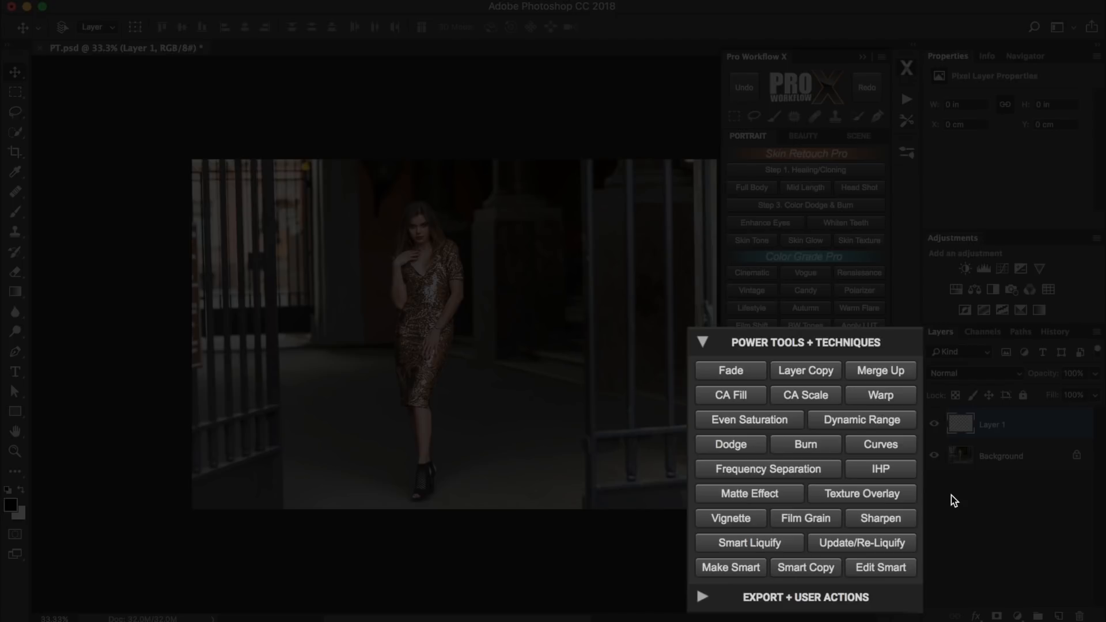
click(895, 347)
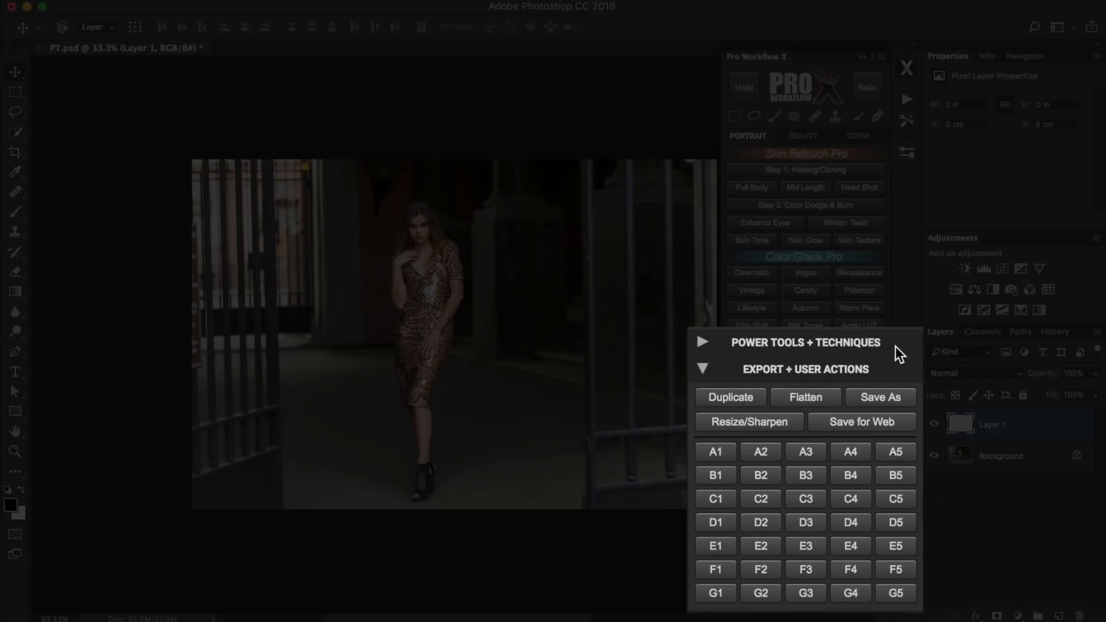
click(895, 347)
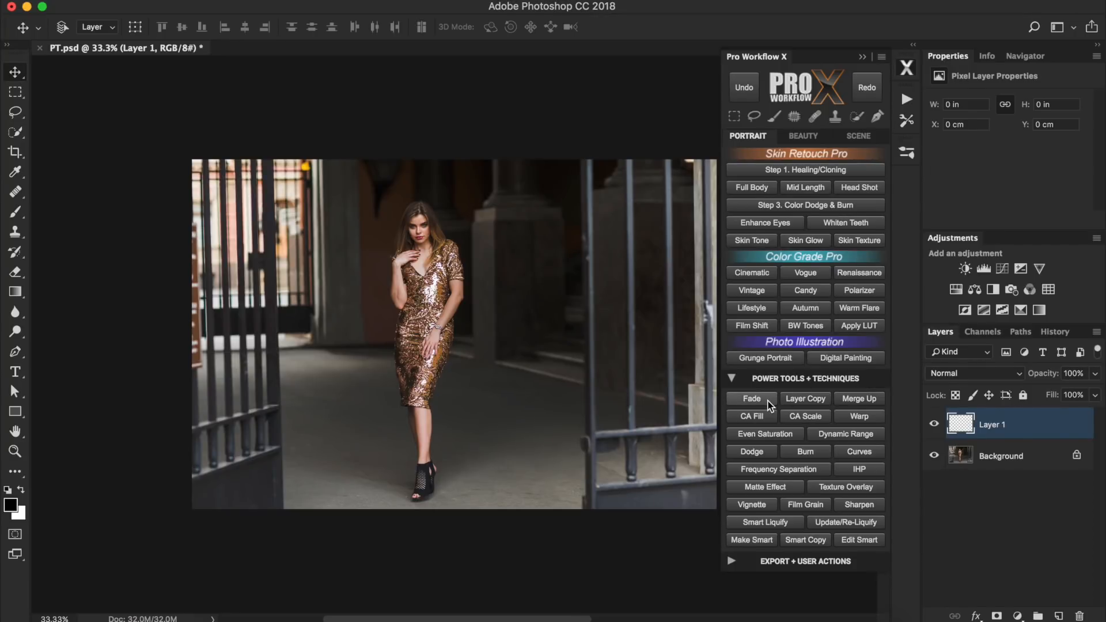
Step: Clone-stamp the skin along the woman's raised forearm on Layer 1
click(835, 116)
drag(401, 299, 493, 350)
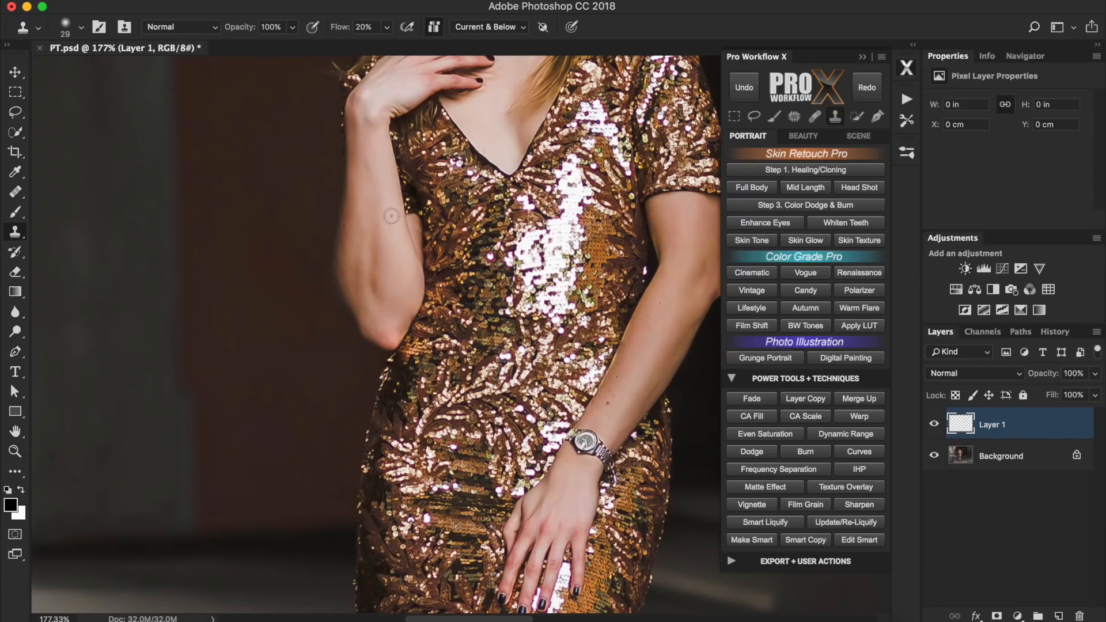
mouse_move(378, 216)
mouse_down()
mouse_move(375, 304)
mouse_move(375, 246)
mouse_up()
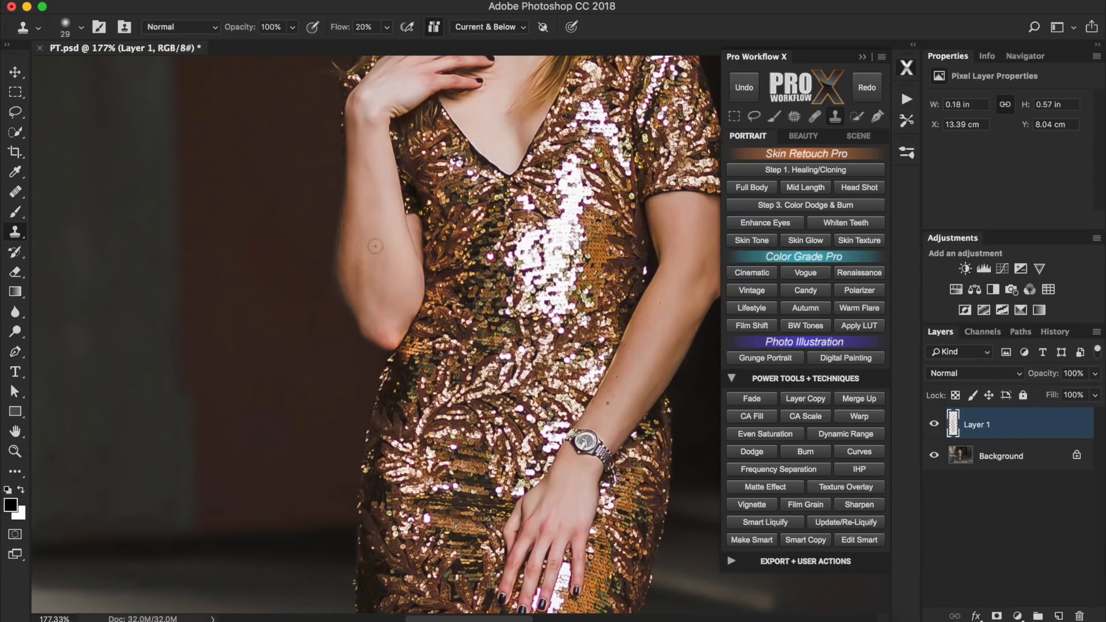
Step: Fade the last clone stroke to a lower opacity in Normal mode
click(772, 396)
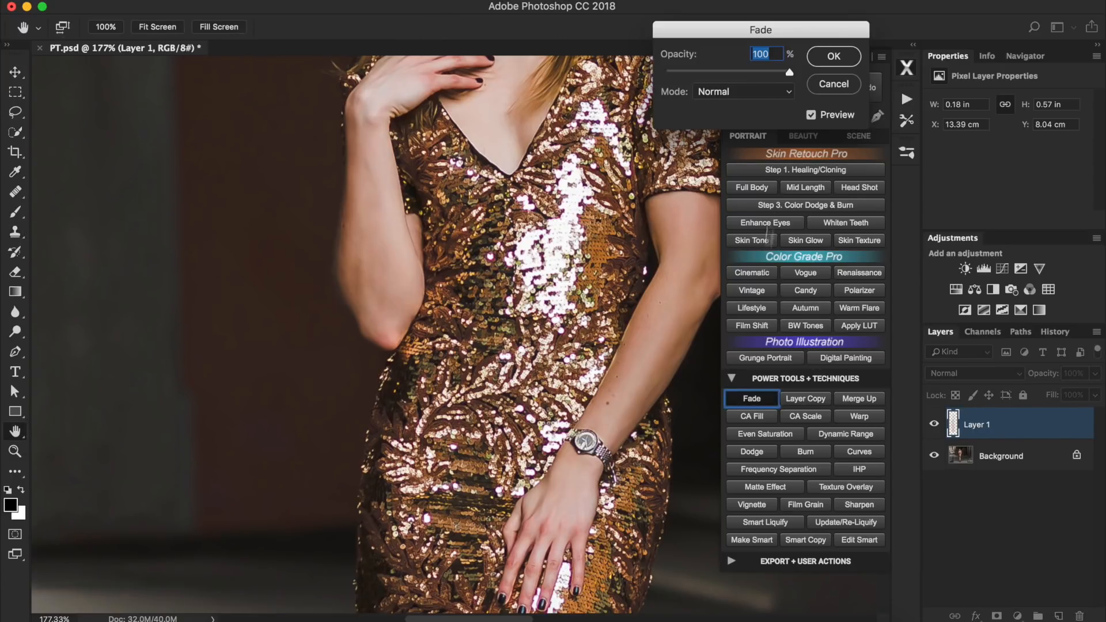
drag(788, 73, 738, 70)
click(832, 57)
Step: Compare the whole photo with and without Layer 1, and duplicate that layer
key(super+0)
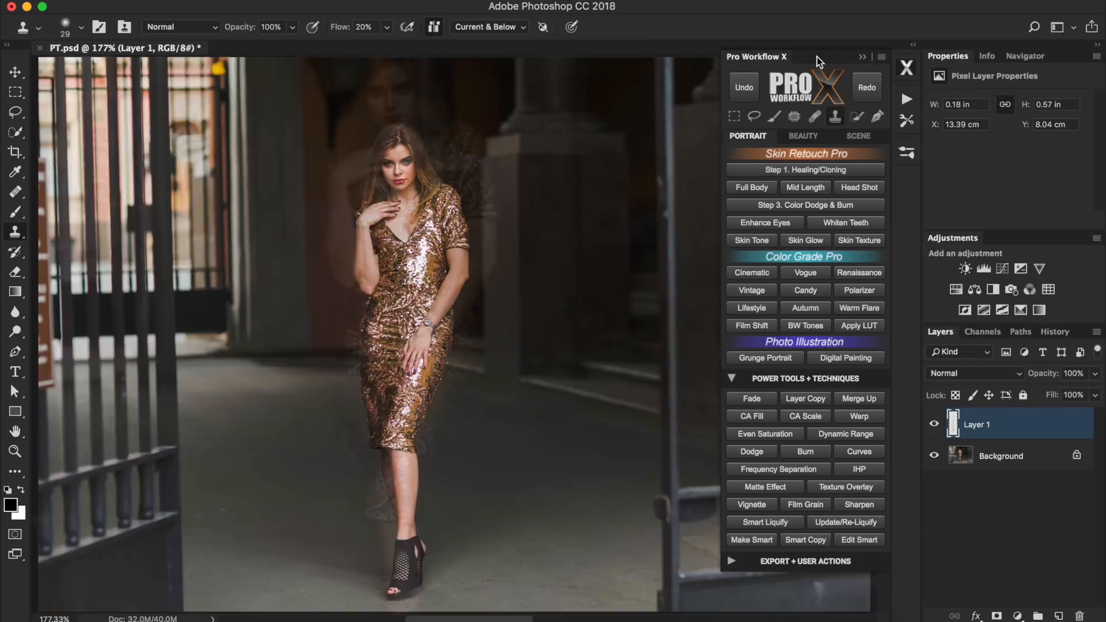
click(934, 425)
click(935, 426)
click(824, 402)
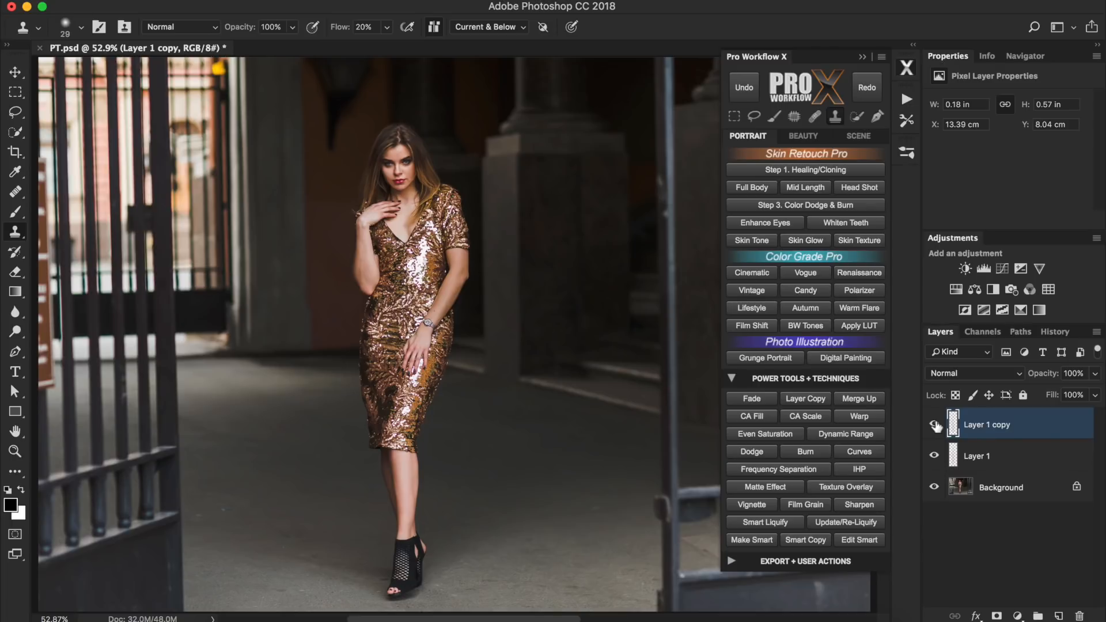
Step: Merge all visible layers up into a new layer, hide Layer 1 and its copy, and check the merged result
click(877, 399)
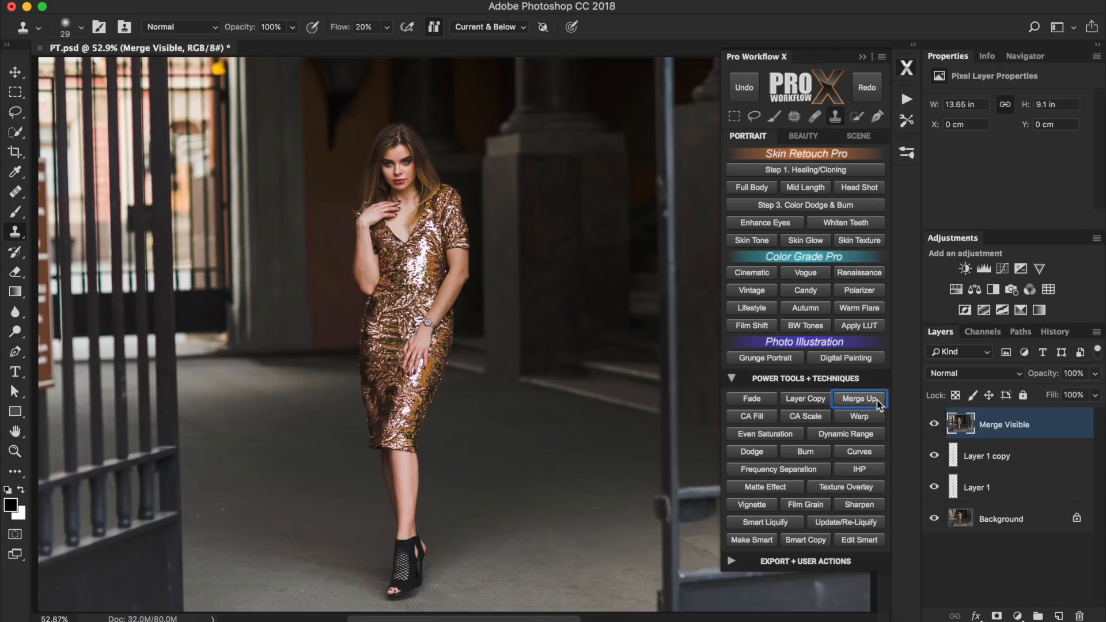
click(934, 456)
click(934, 487)
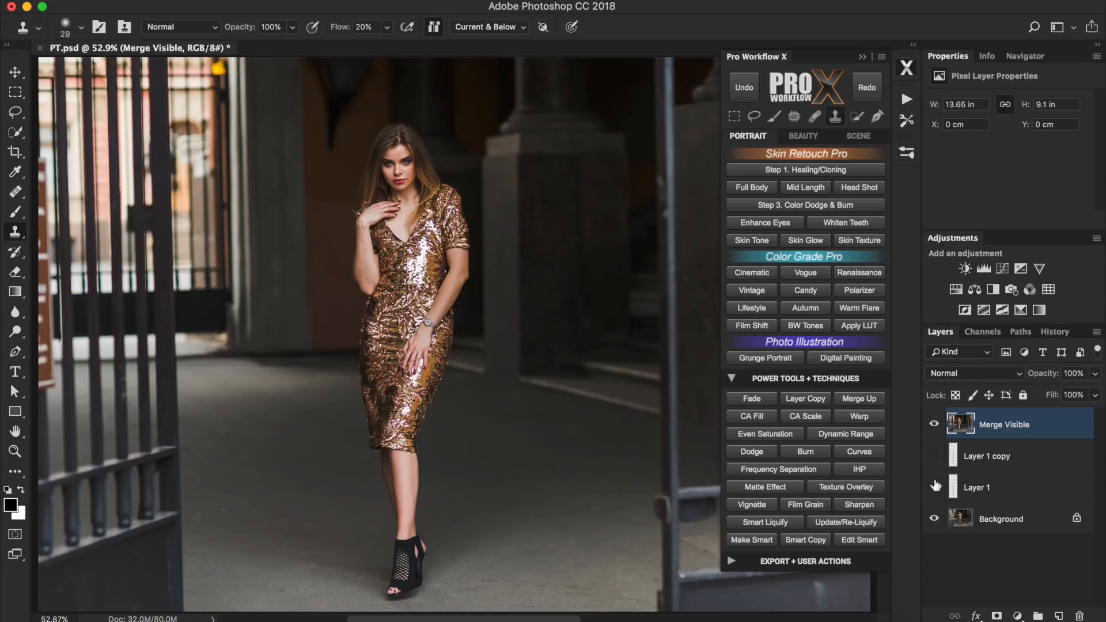
click(933, 425)
click(933, 425)
Step: Lasso the hanging lamp in the dark background above the woman and remove it with a content-aware fill
key(l)
mouse_move(306, 61)
mouse_down()
mouse_move(325, 156)
mouse_move(361, 132)
mouse_move(378, 51)
mouse_move(306, 60)
mouse_up()
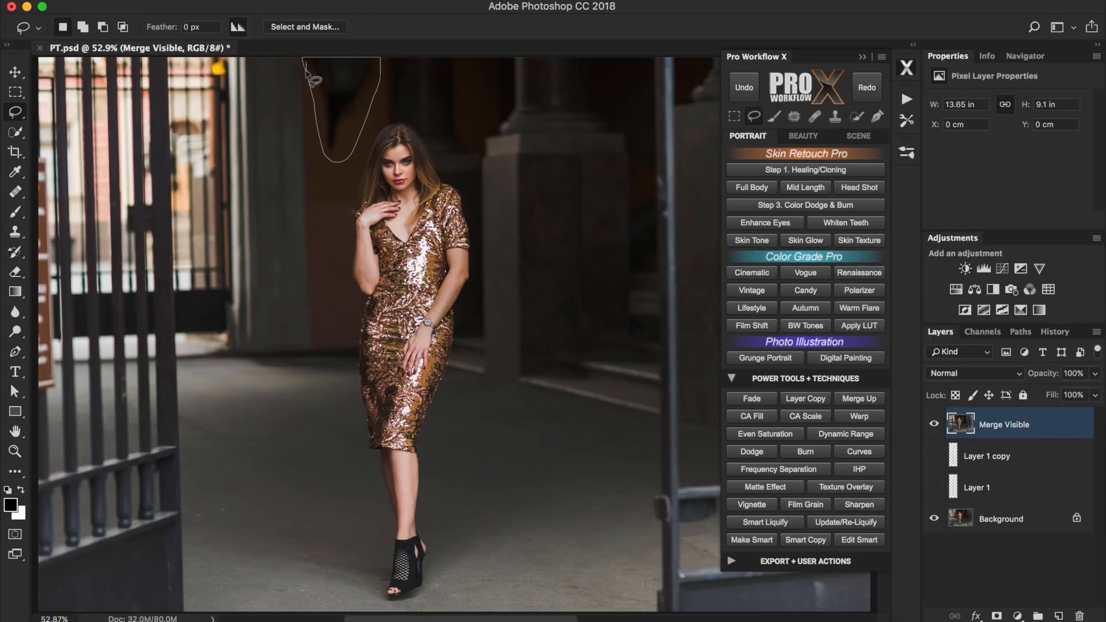
click(769, 417)
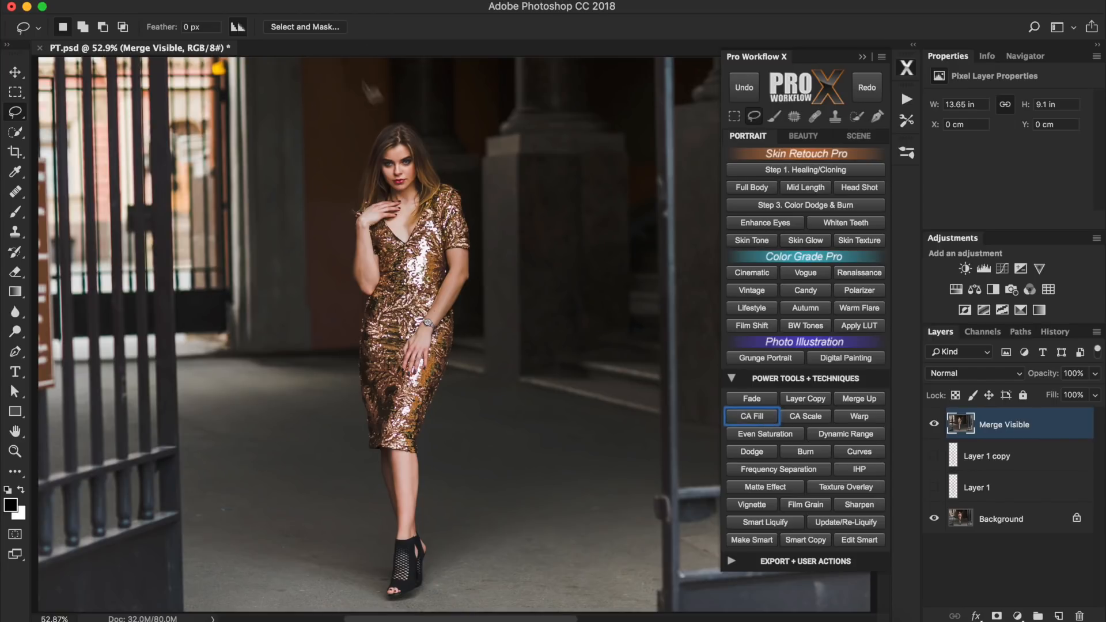
click(770, 417)
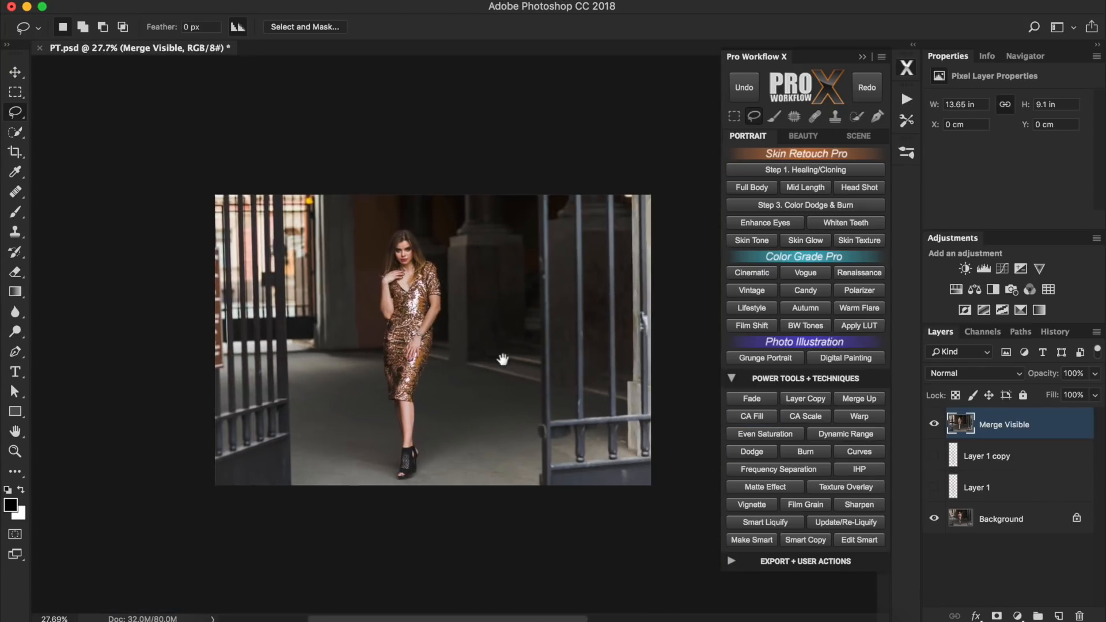
Step: Stretch the Merge Visible layer wider on both sides with content-aware scaling and compare it with the original framing
click(824, 416)
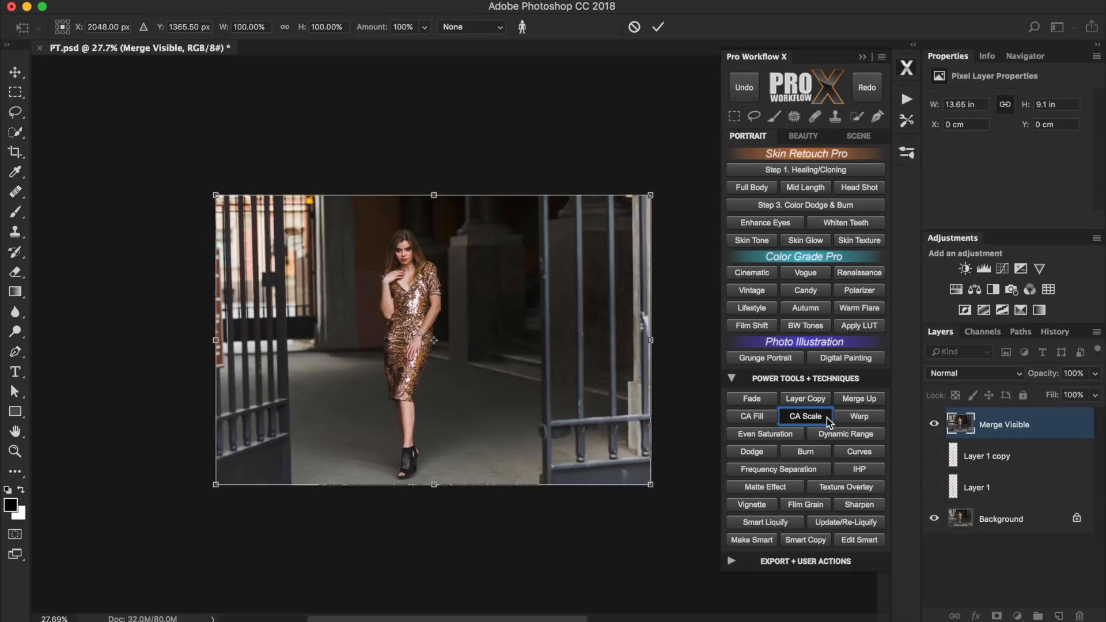
drag(651, 340, 700, 343)
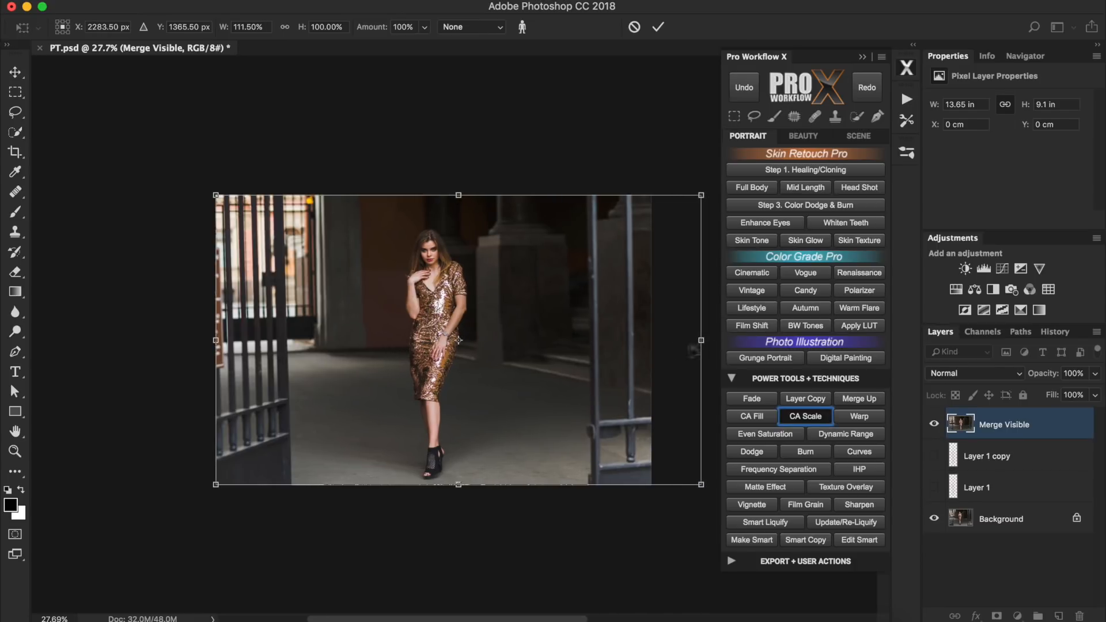
drag(212, 341, 196, 341)
drag(320, 348, 323, 347)
key(Return)
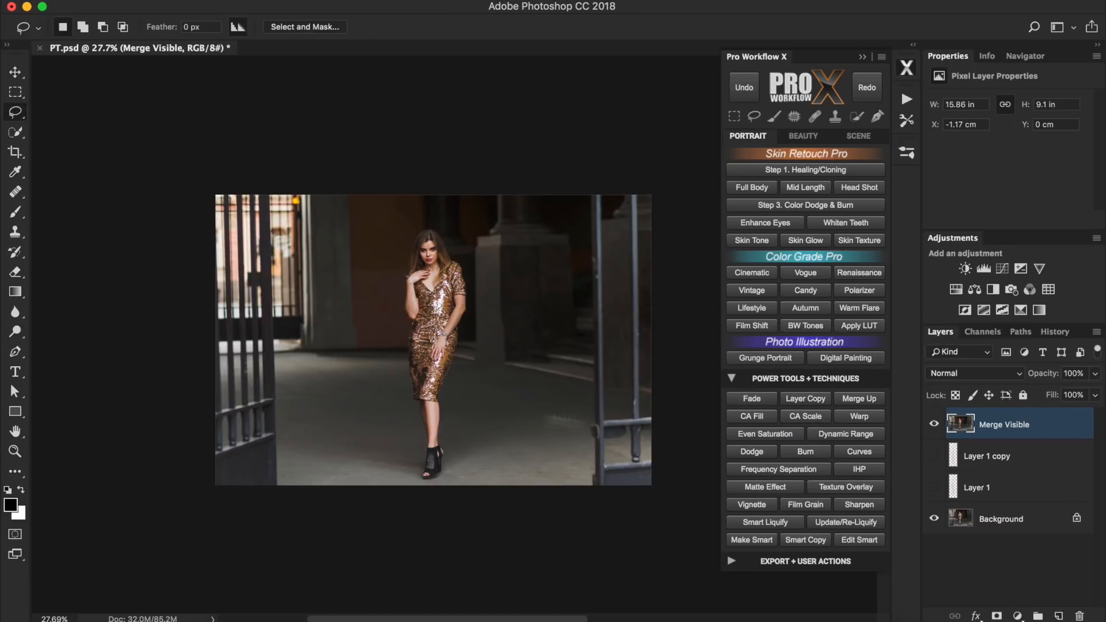
click(934, 427)
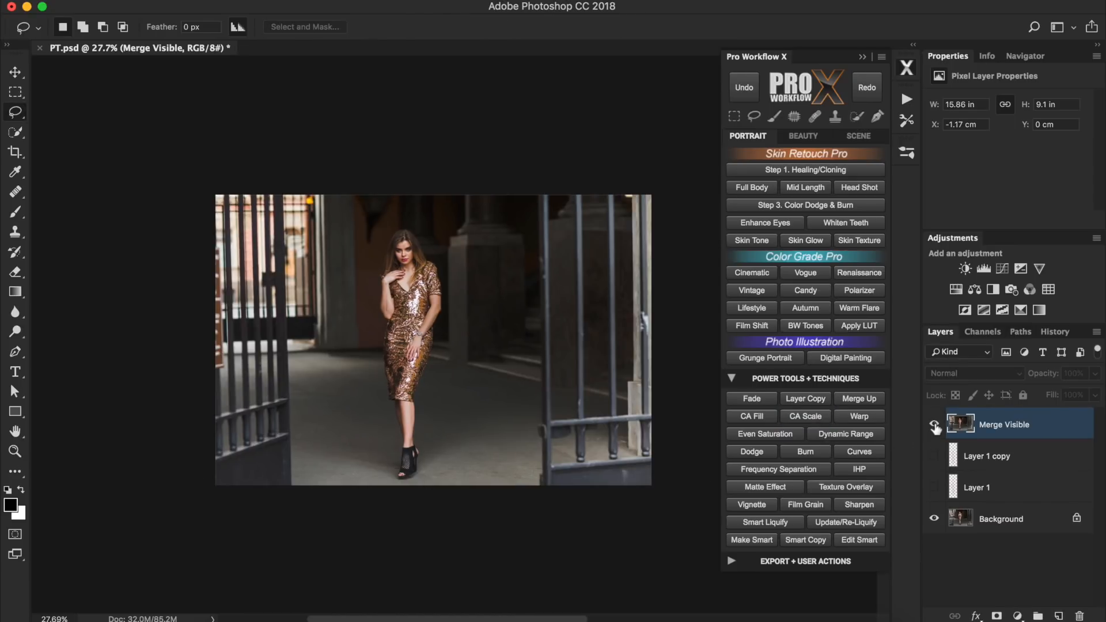
click(934, 427)
key(super+0)
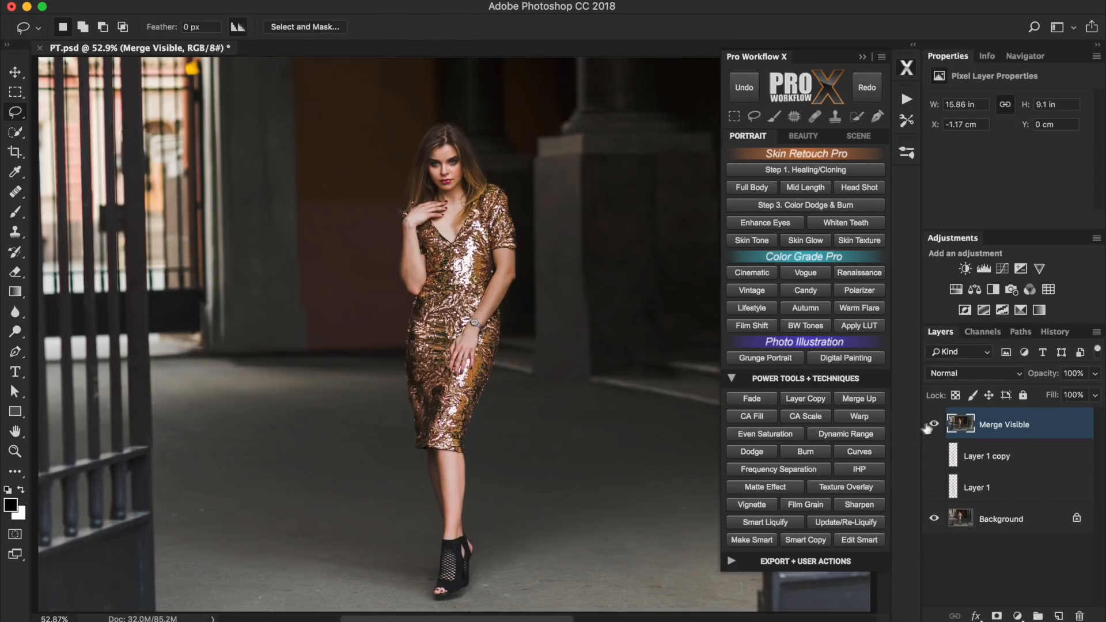
click(859, 416)
mouse_move(494, 365)
mouse_down()
mouse_move(435, 358)
mouse_move(527, 359)
mouse_up()
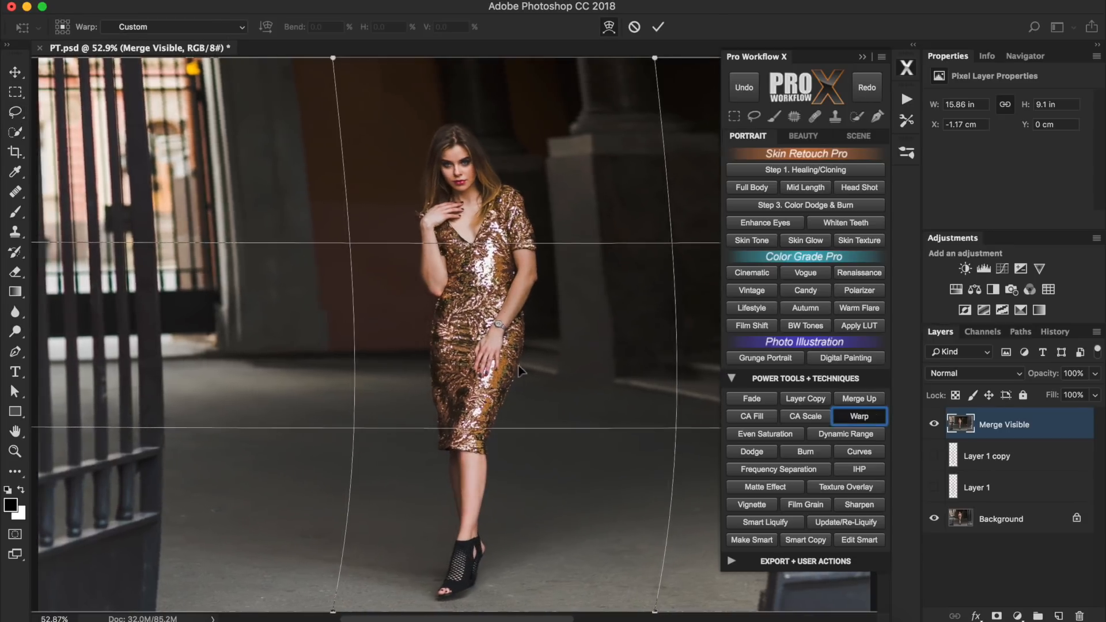
key(Escape)
Step: Copy a rectangular patch of background beside the woman's hair to a new layer, warp it, and compare the result
click(738, 115)
drag(388, 115, 427, 197)
click(813, 401)
click(868, 418)
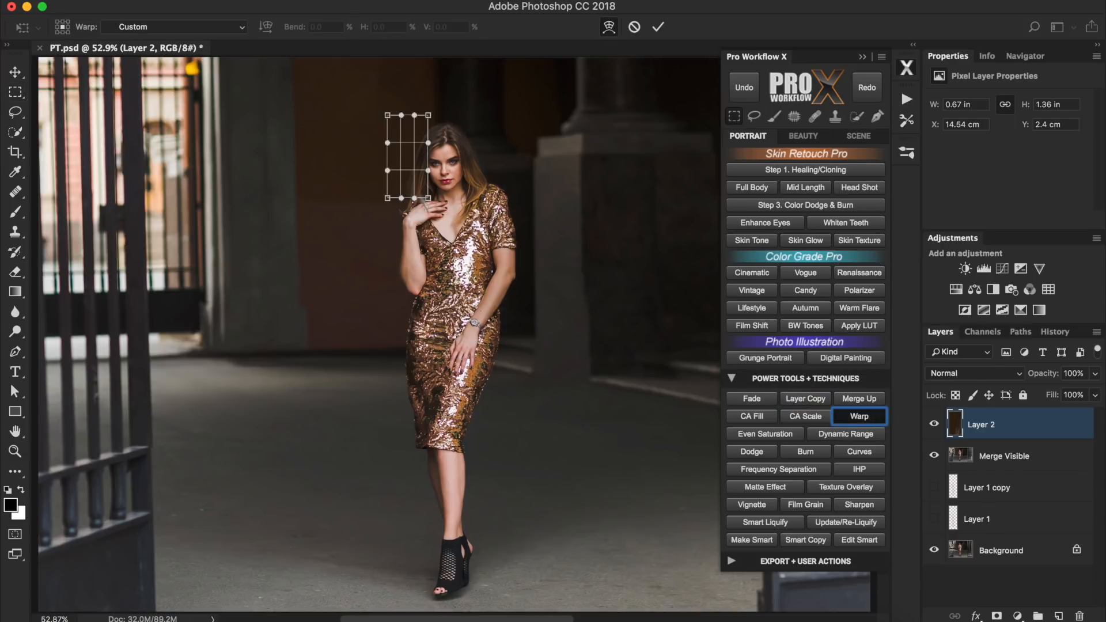
key(Return)
click(934, 424)
click(934, 424)
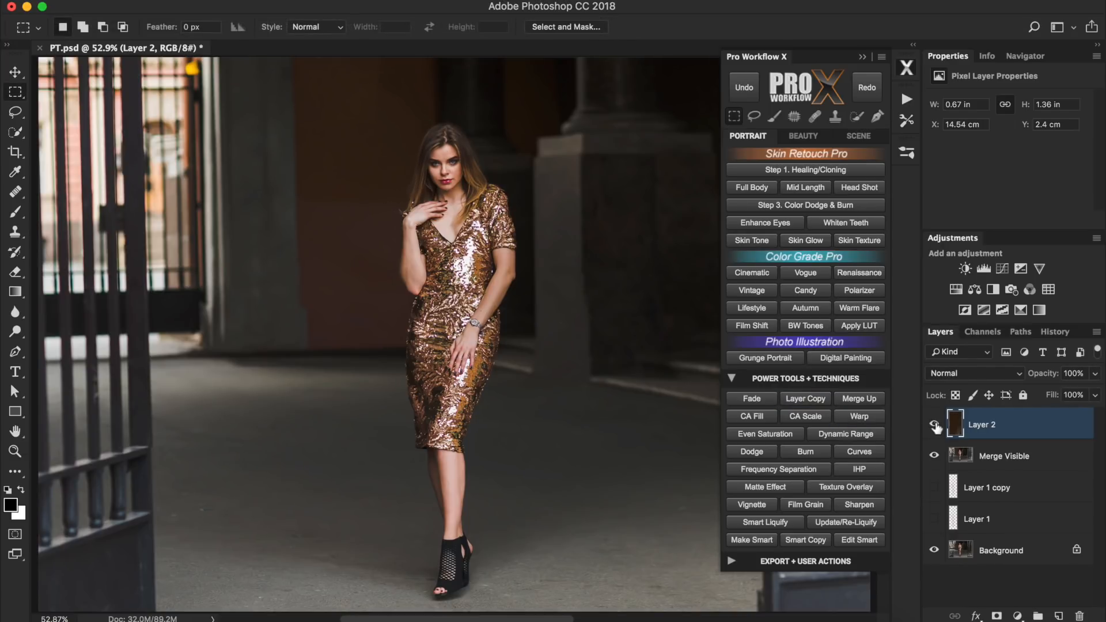
Step: Run Even Saturation and set the Hi Saturation Mask layer's Saturation to -40
click(798, 433)
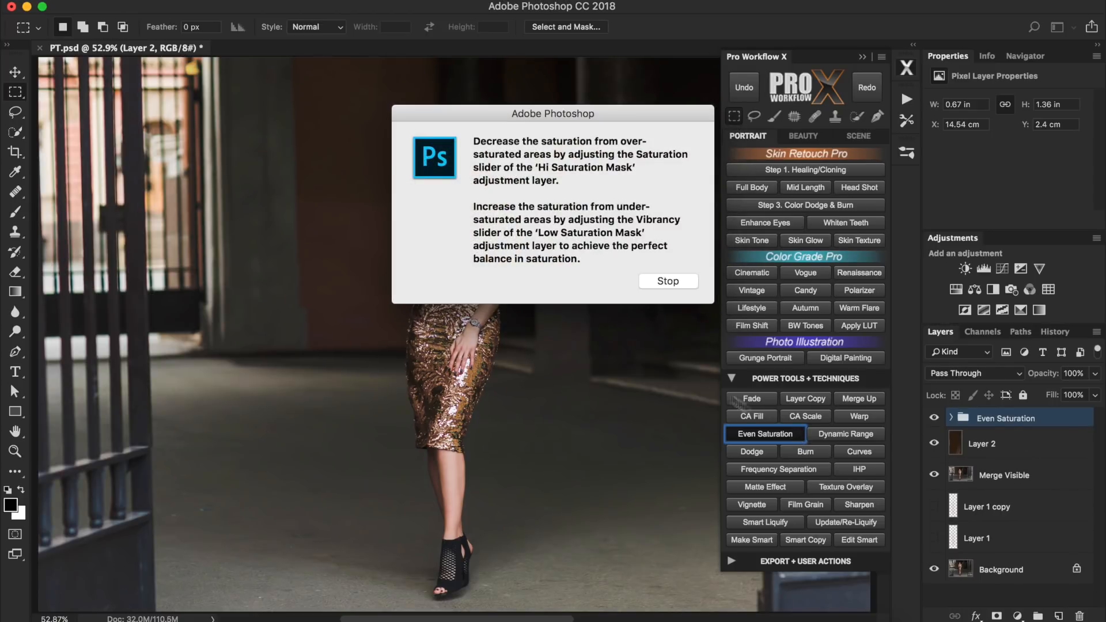
click(679, 286)
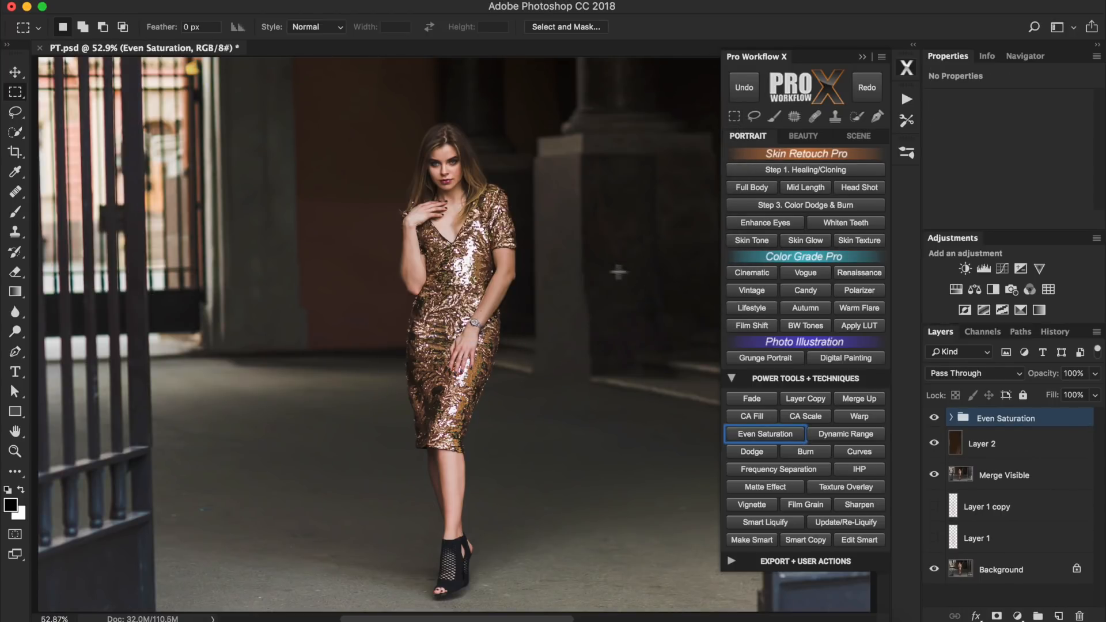
scroll(461, 180, up, 1)
scroll(462, 180, up, 5)
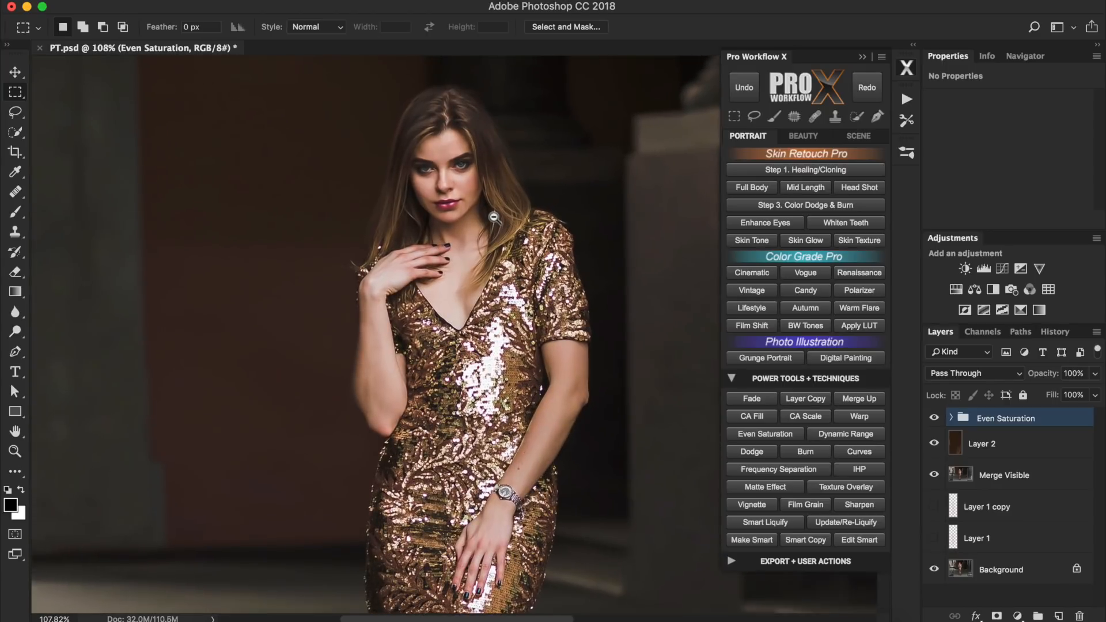
click(951, 417)
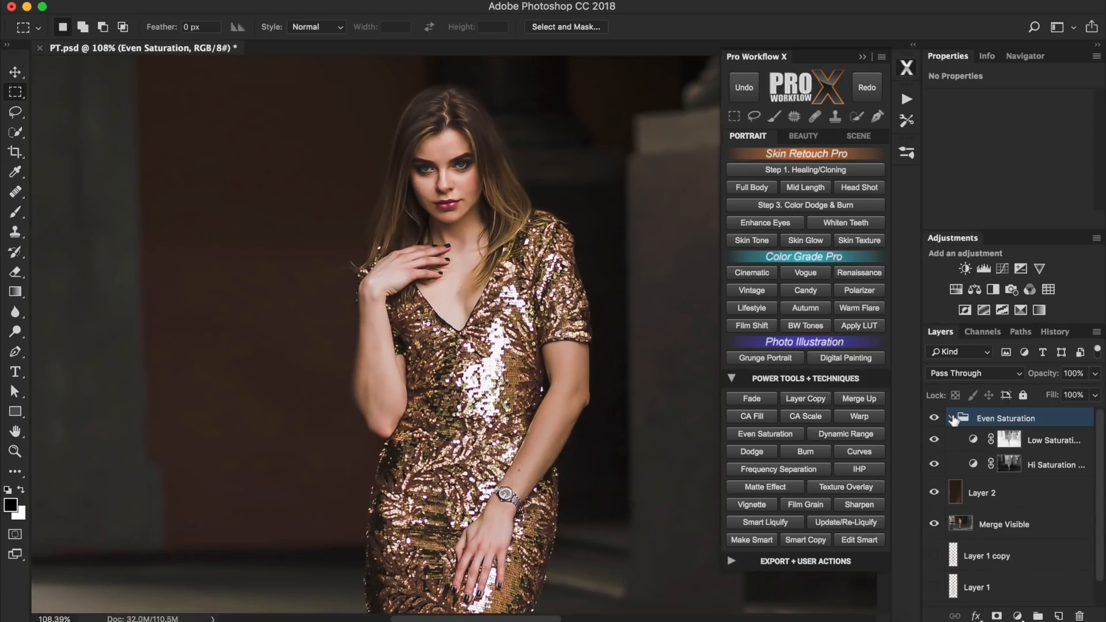
click(973, 465)
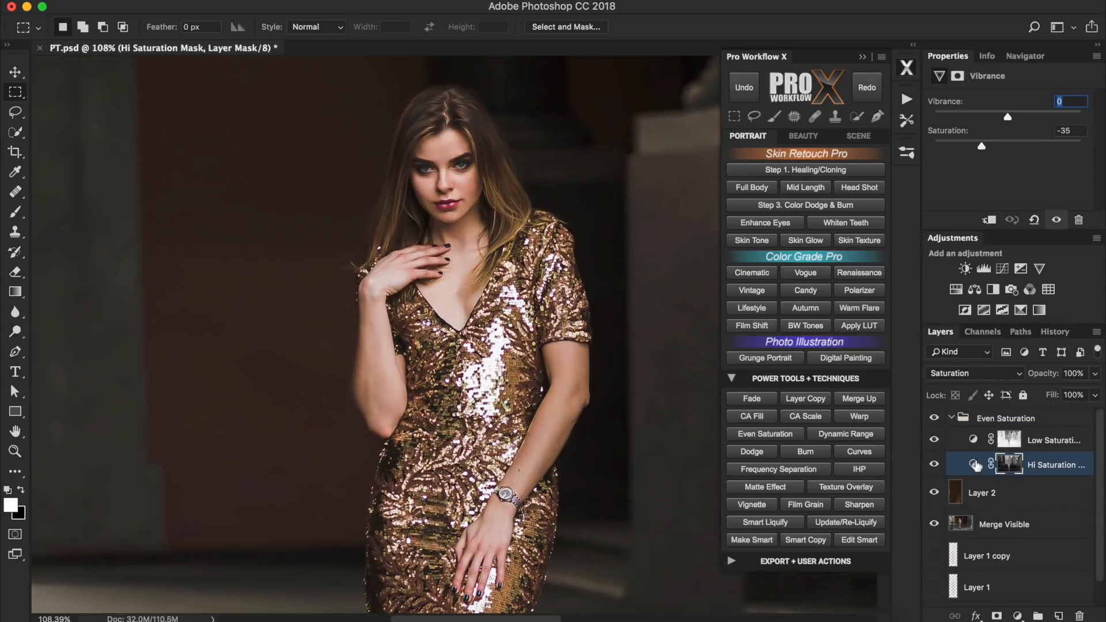
drag(951, 144, 977, 144)
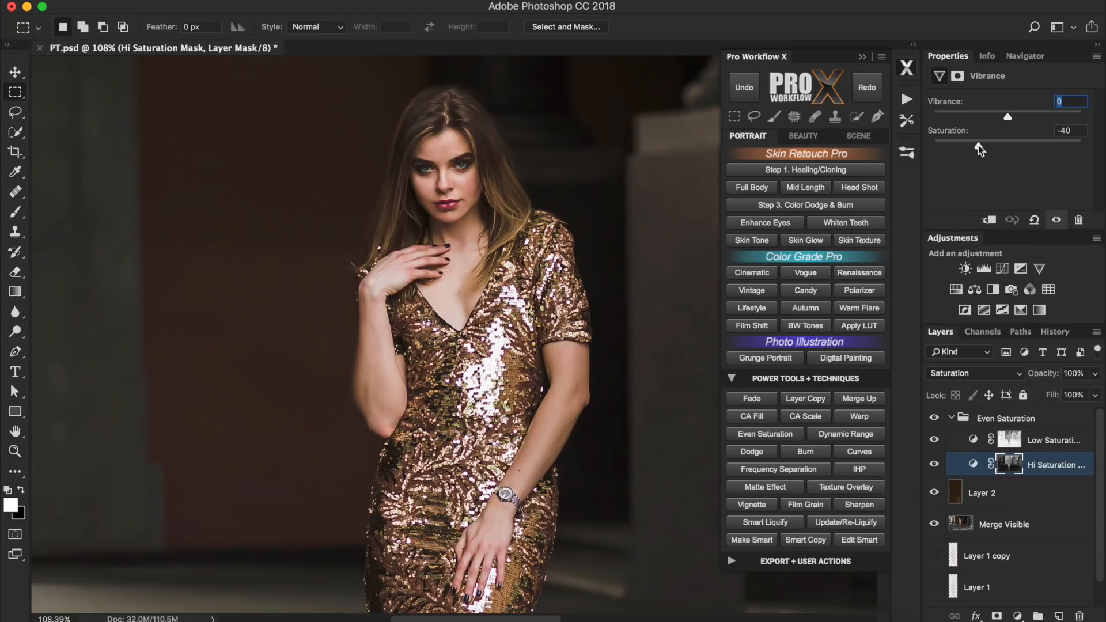
Step: Set the Low Saturation Mask layer's Vibrance to +76 and collapse the Even Saturation group
click(974, 441)
mouse_move(1062, 117)
mouse_down()
mouse_move(975, 119)
mouse_move(1064, 116)
mouse_up()
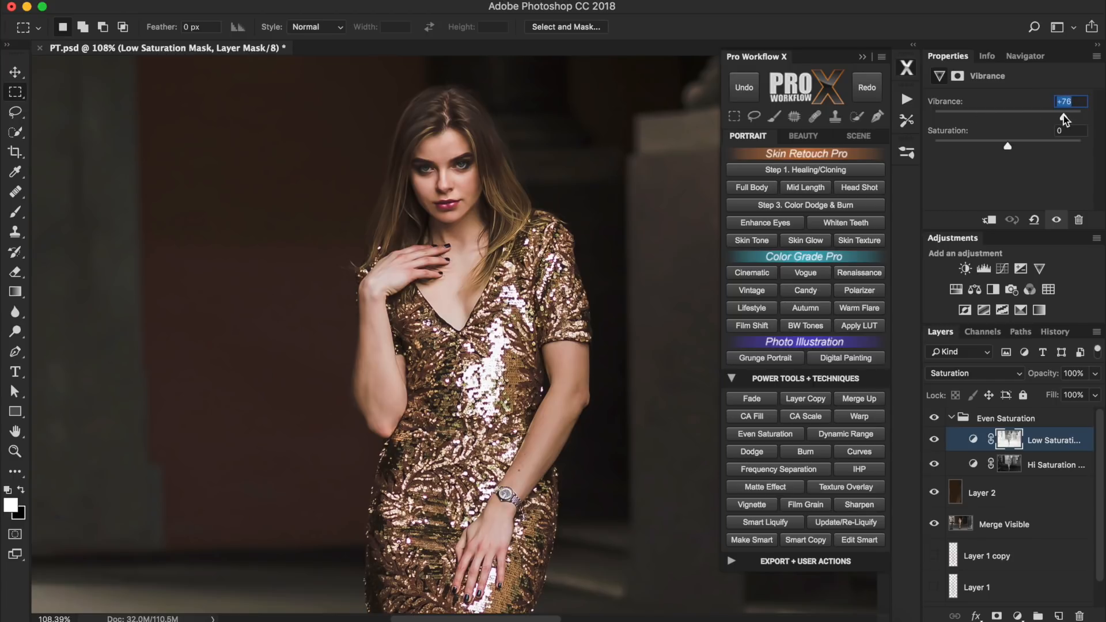
click(952, 418)
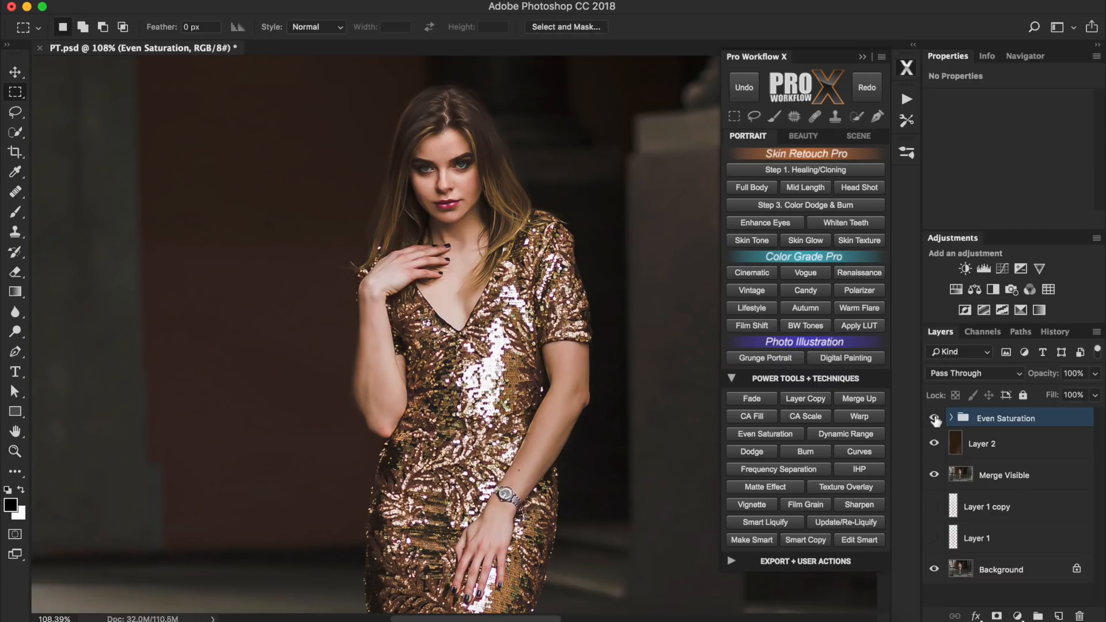
Step: Run Dynamic Range and balance its layers by adjusting the Daylight Balance opacity and setting the Dynamic Range group to 47%
click(876, 433)
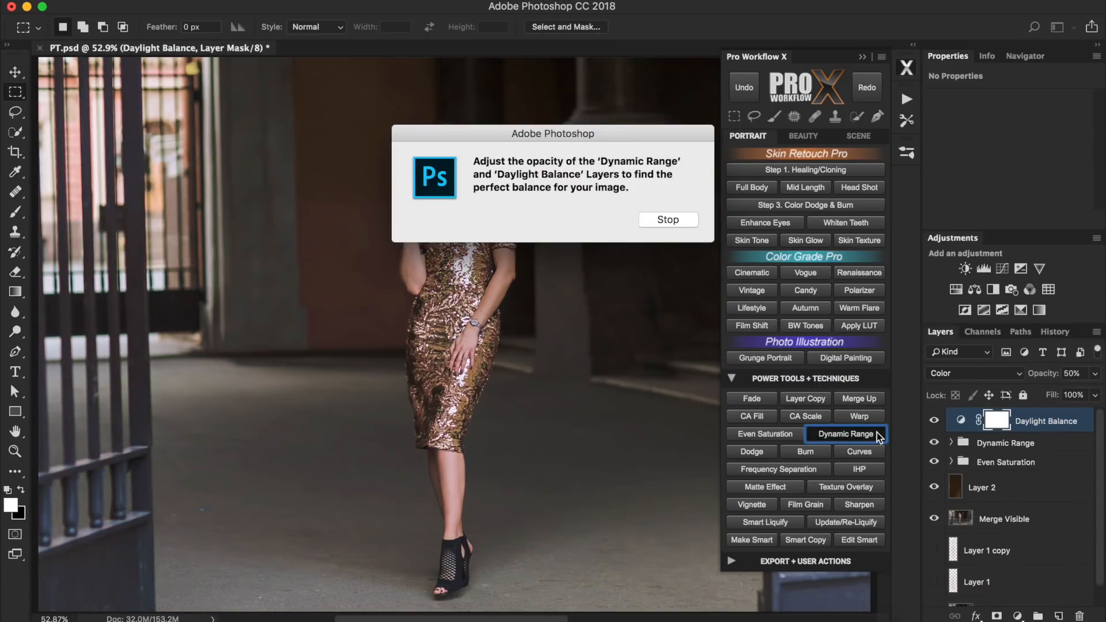
click(688, 220)
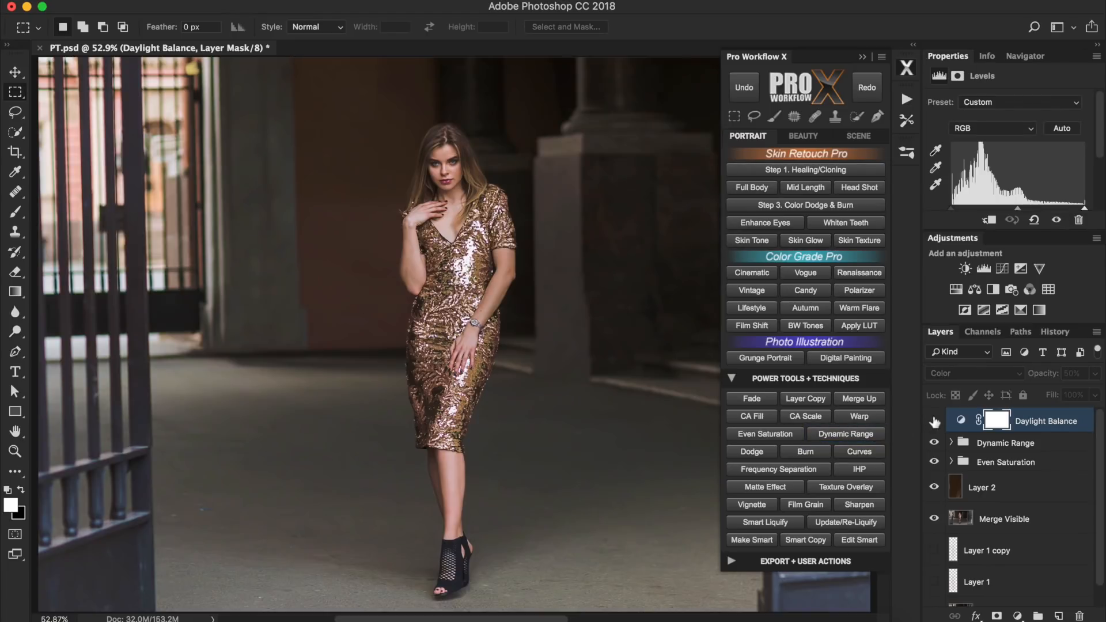
drag(1034, 377, 1077, 373)
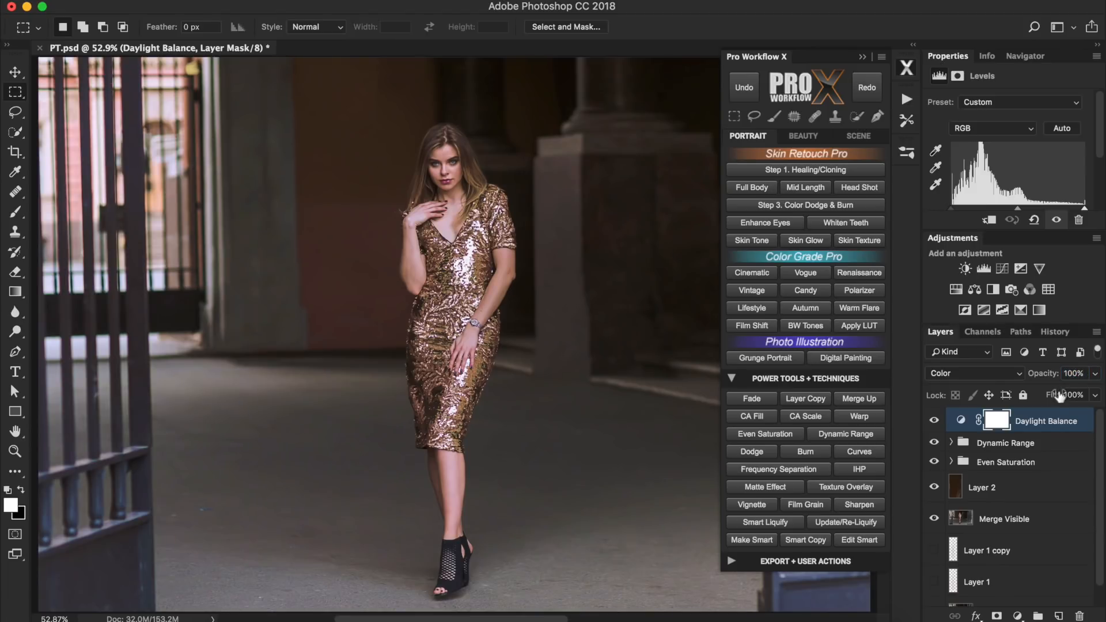
drag(1046, 375, 1015, 379)
click(957, 447)
mouse_move(1045, 377)
mouse_down()
mouse_move(929, 378)
mouse_move(958, 381)
mouse_up()
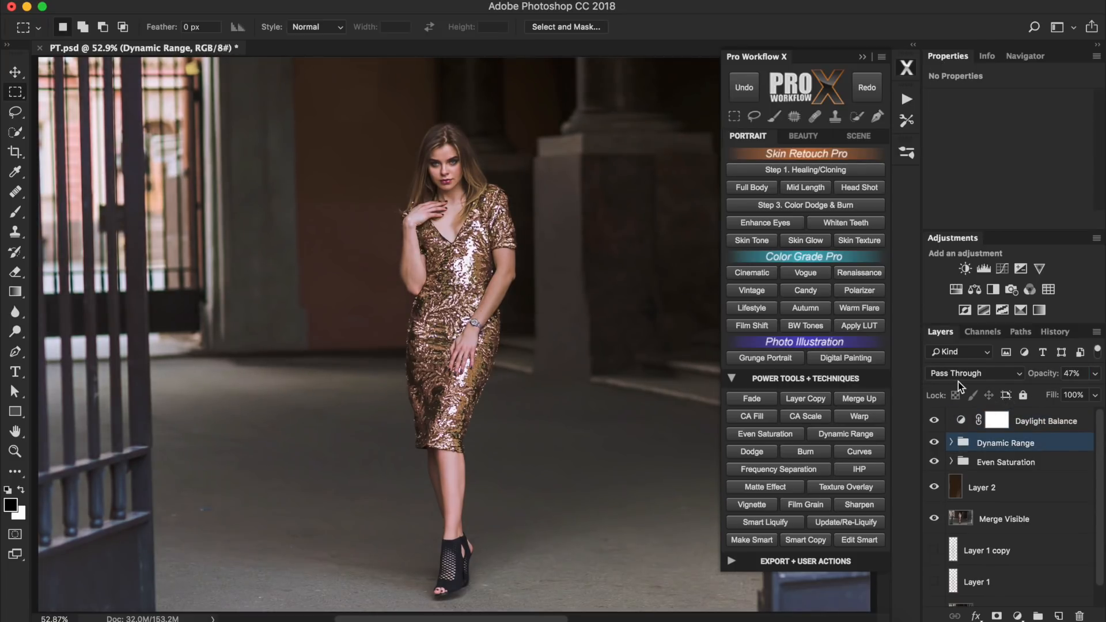
Step: Add a Dodge (Lighten) layer, paint highlights on the woman's face with a small brush, and compare the result
click(762, 450)
click(669, 281)
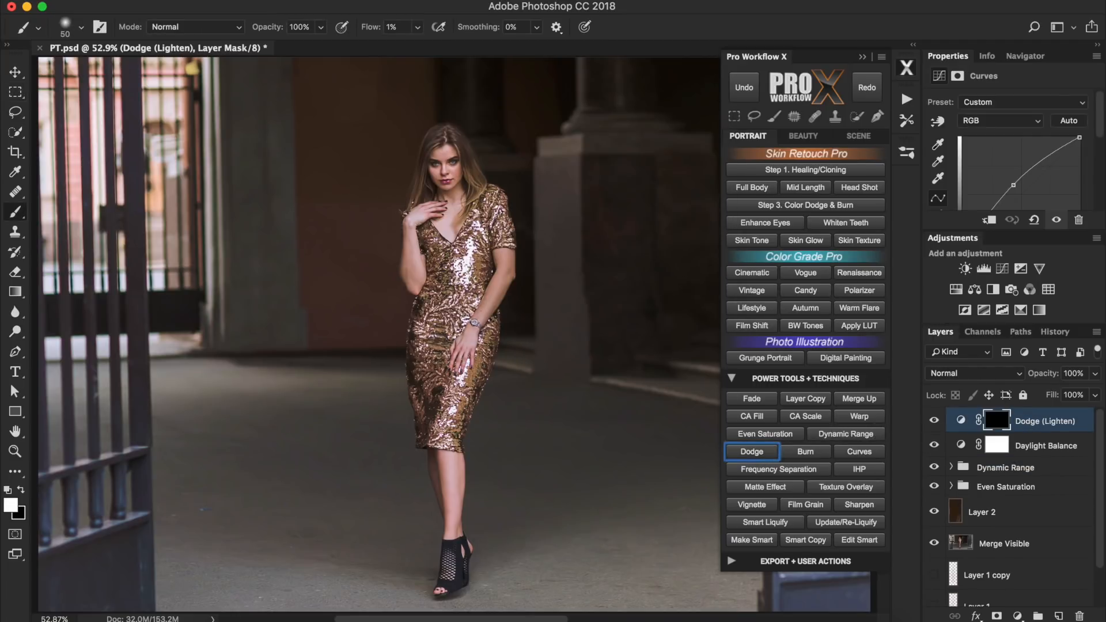
scroll(593, 365, up, 6)
mouse_move(593, 365)
mouse_down()
mouse_move(544, 317)
mouse_move(538, 291)
mouse_up()
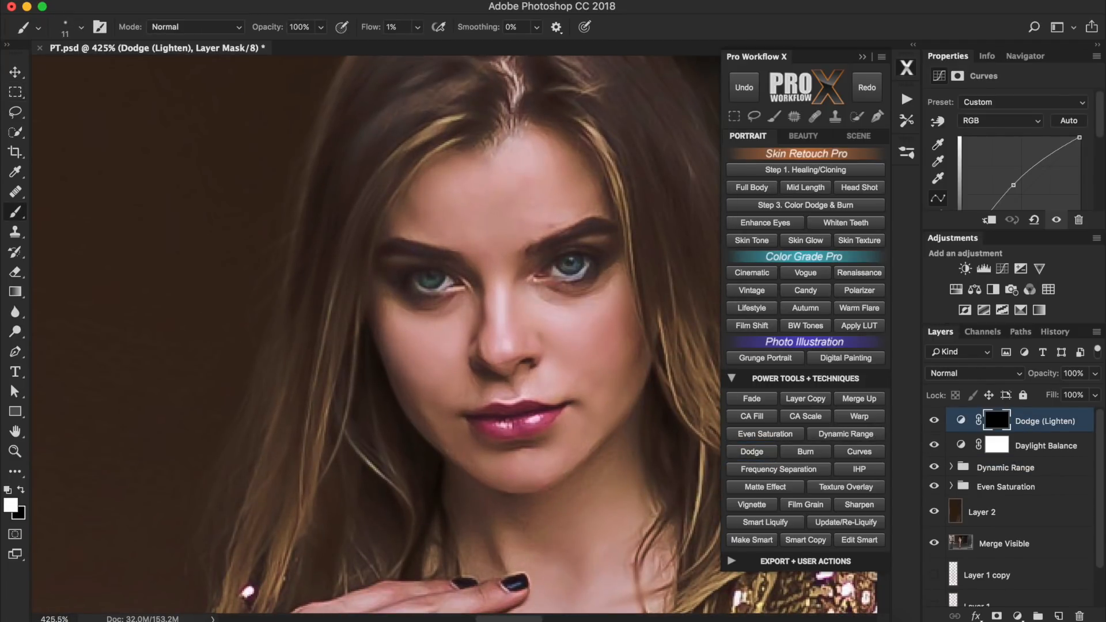
click(934, 421)
click(934, 421)
Step: Add a Burn (Darken) layer, paint shadows around the woman's lips with a 7-pixel brush, and compare the result
click(823, 454)
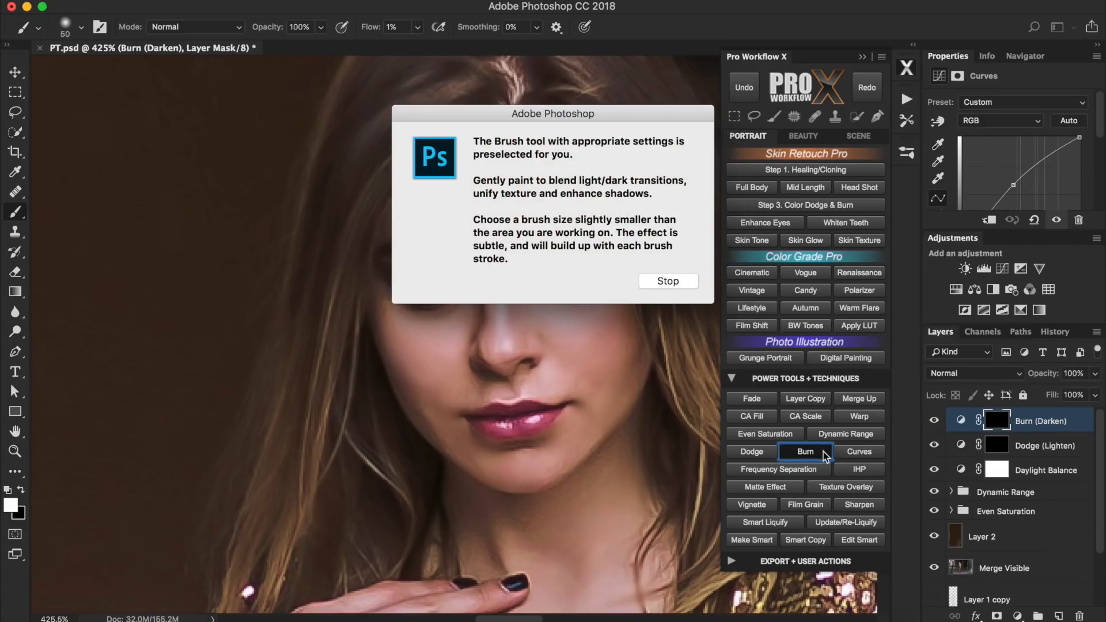
click(669, 281)
drag(565, 423, 559, 424)
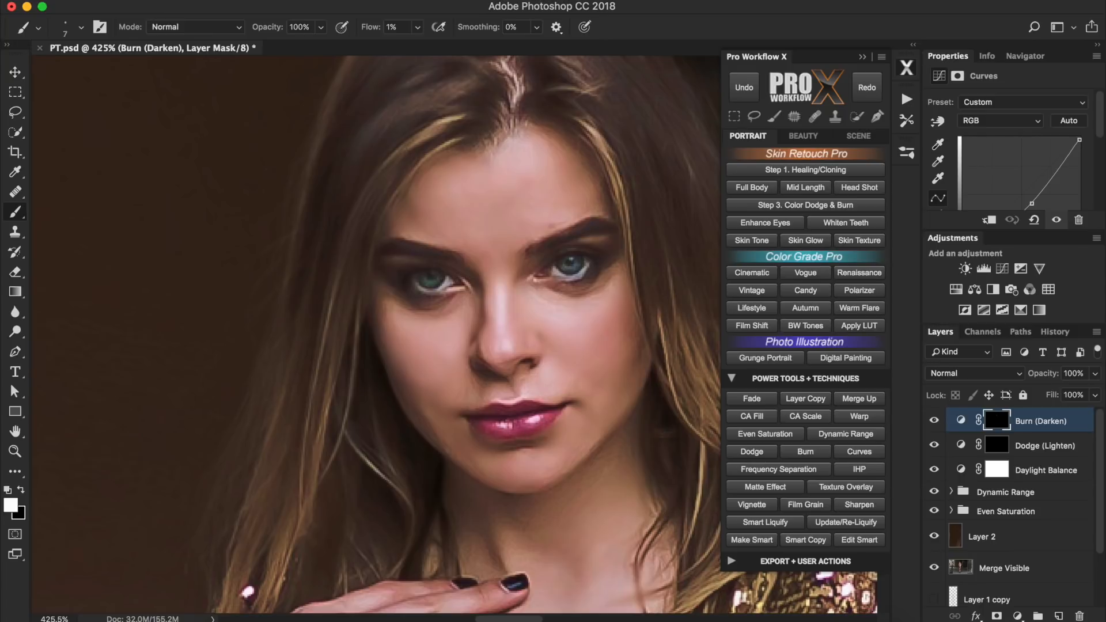
click(934, 421)
click(933, 422)
key(super+0)
Step: Try a Curves adjustment layer in Normal mode at 100% opacity above the Burn (Darken) layer
click(859, 452)
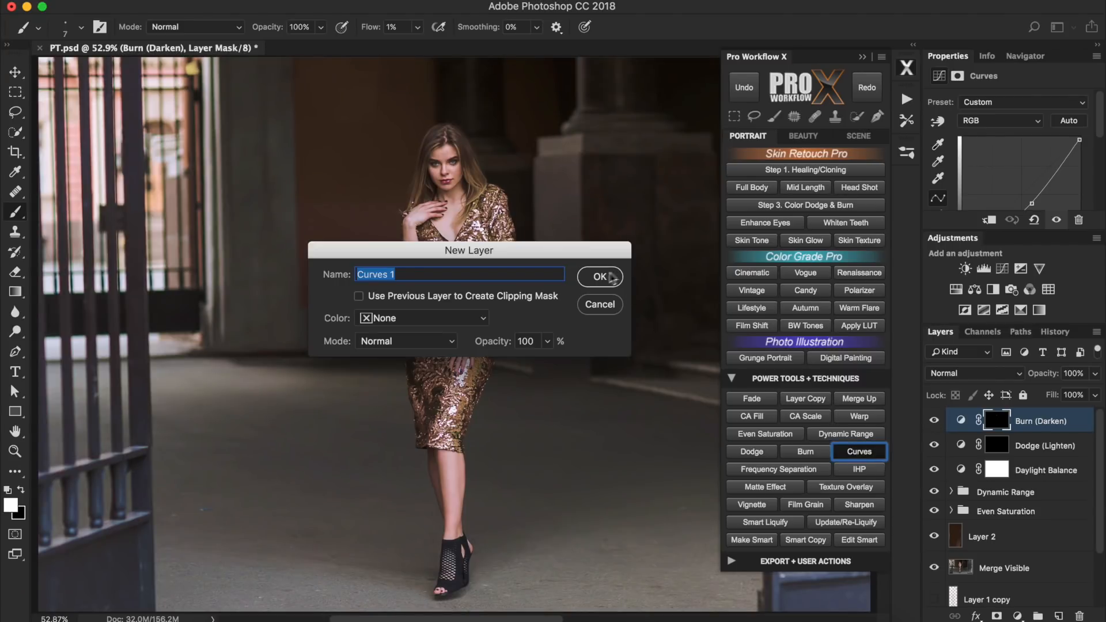
click(603, 279)
mouse_move(765, 280)
mouse_down()
mouse_move(784, 291)
mouse_move(753, 271)
mouse_up()
click(1085, 167)
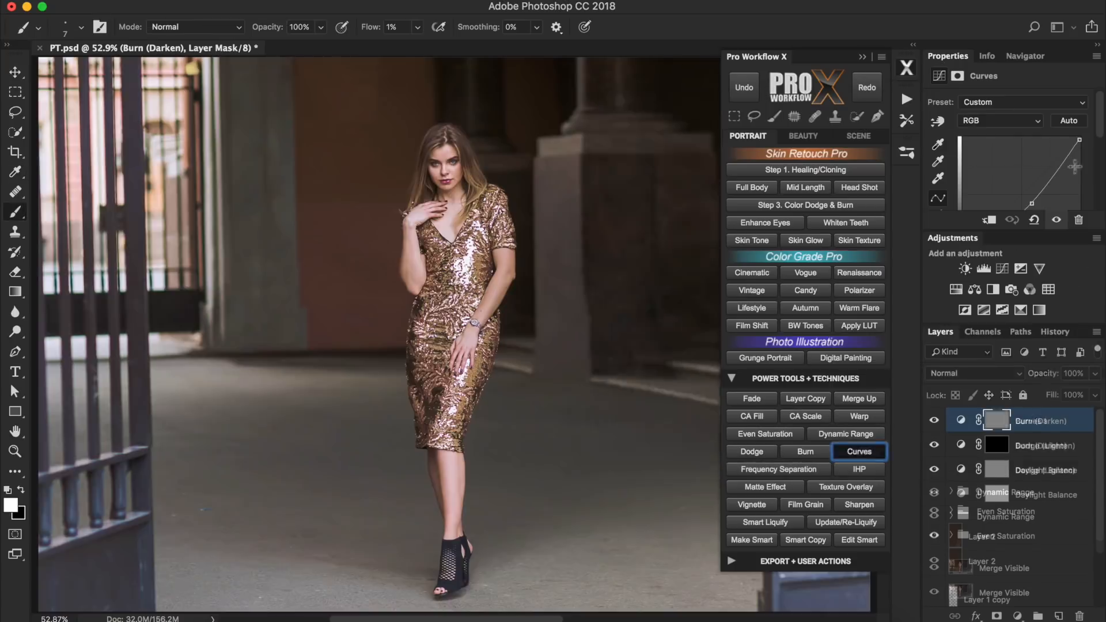
Step: Run Frequency Separation with a Gaussian Blur radius of 10 pixels
click(821, 469)
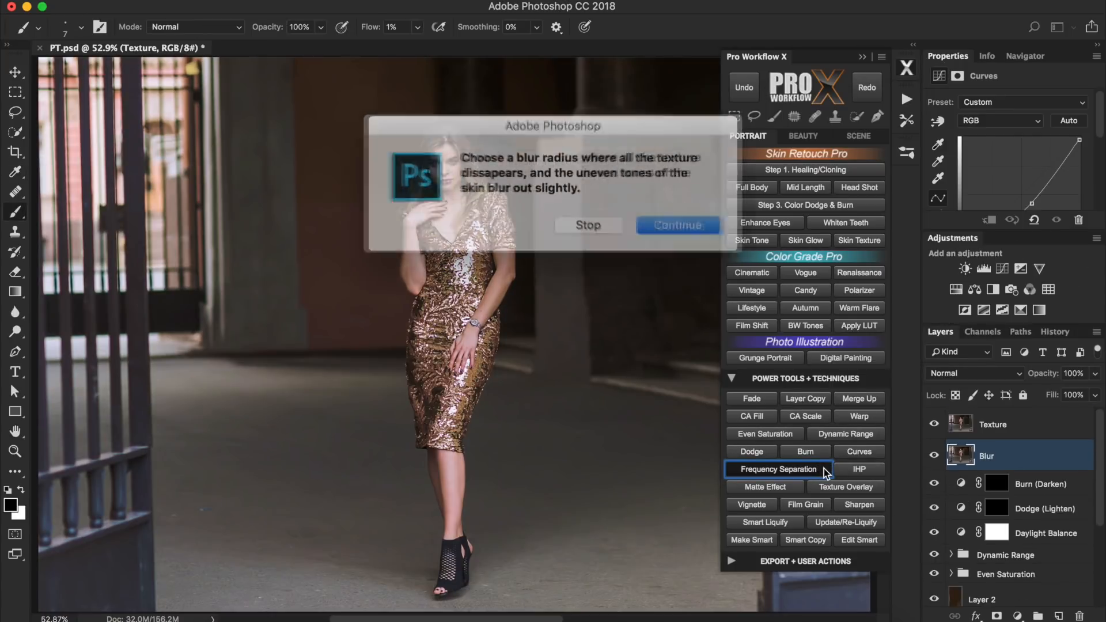
click(681, 220)
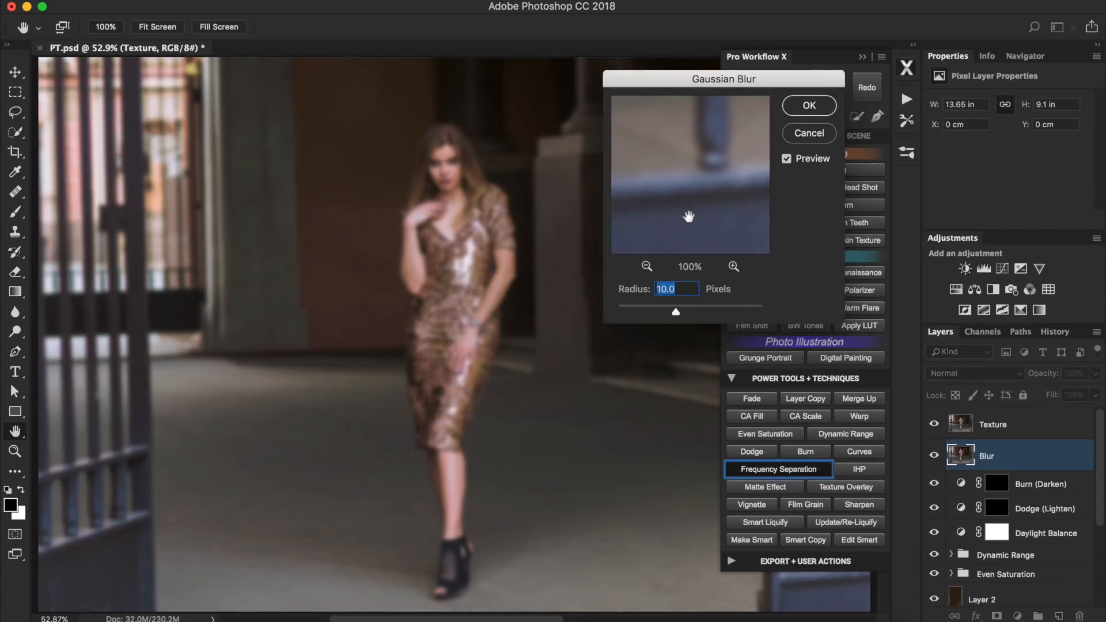
click(816, 105)
click(681, 299)
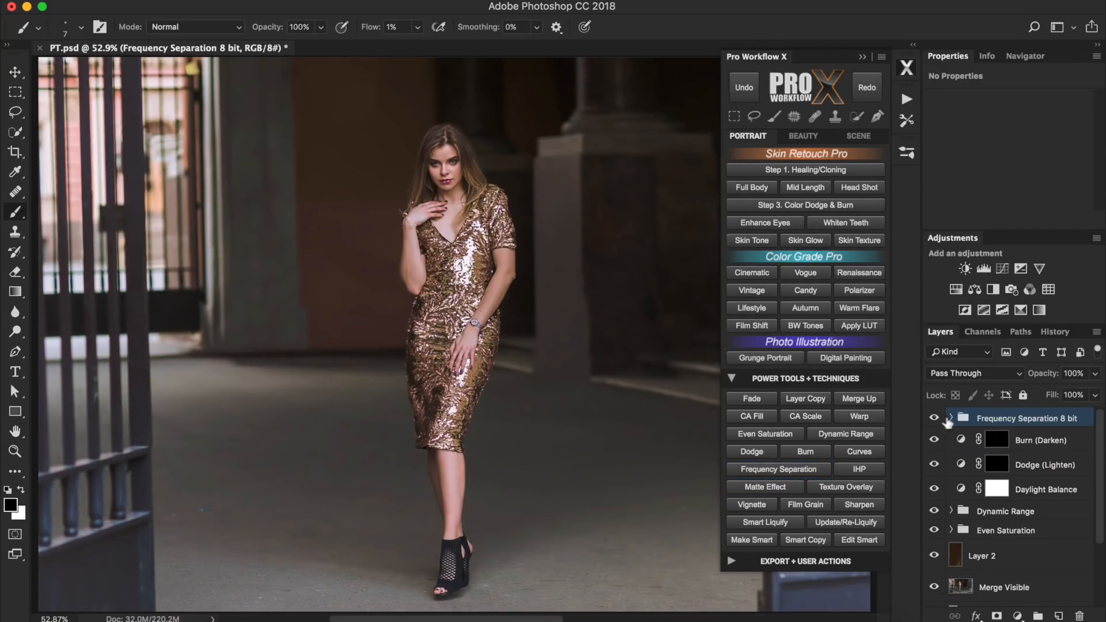
Step: Expand the Frequency Separation group, hide its Texture and Color D&B layers, and select the Blur layer
click(951, 419)
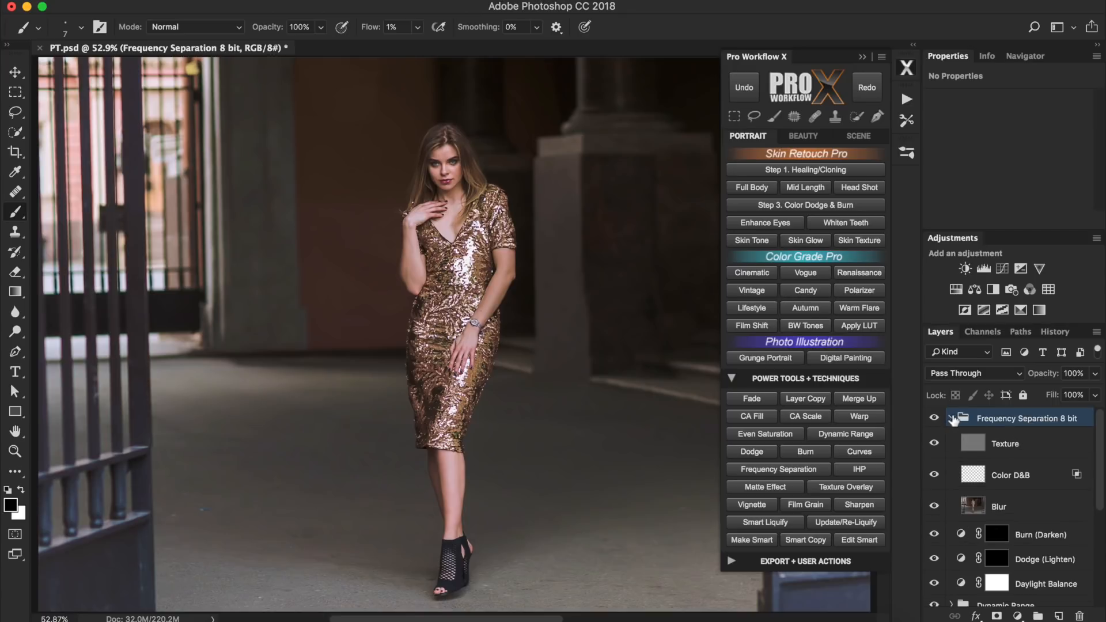
drag(935, 444, 934, 475)
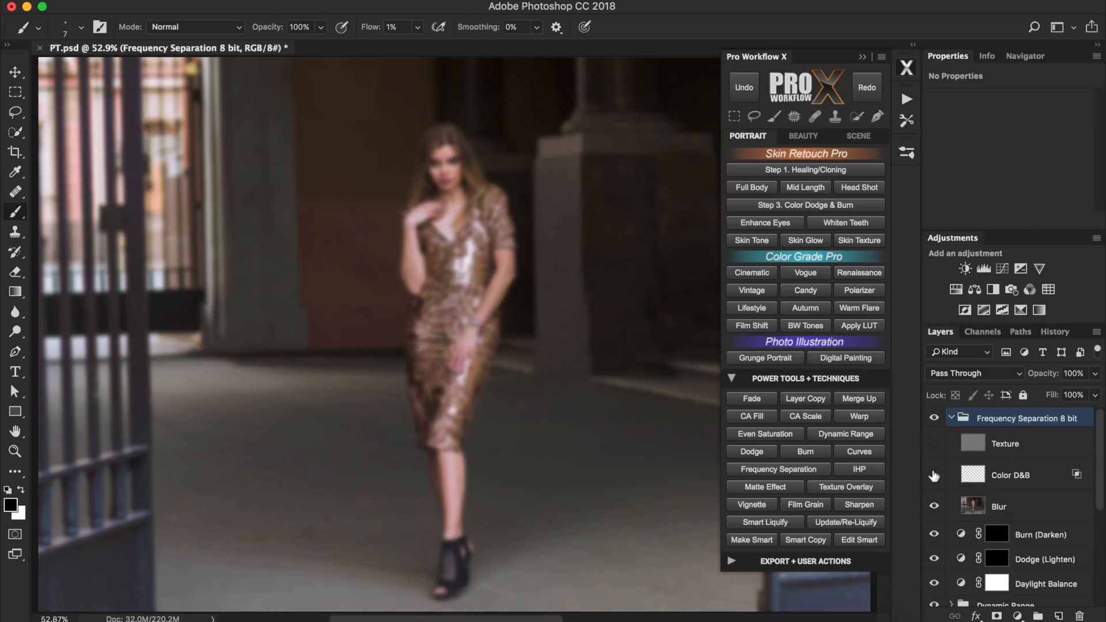
click(1016, 509)
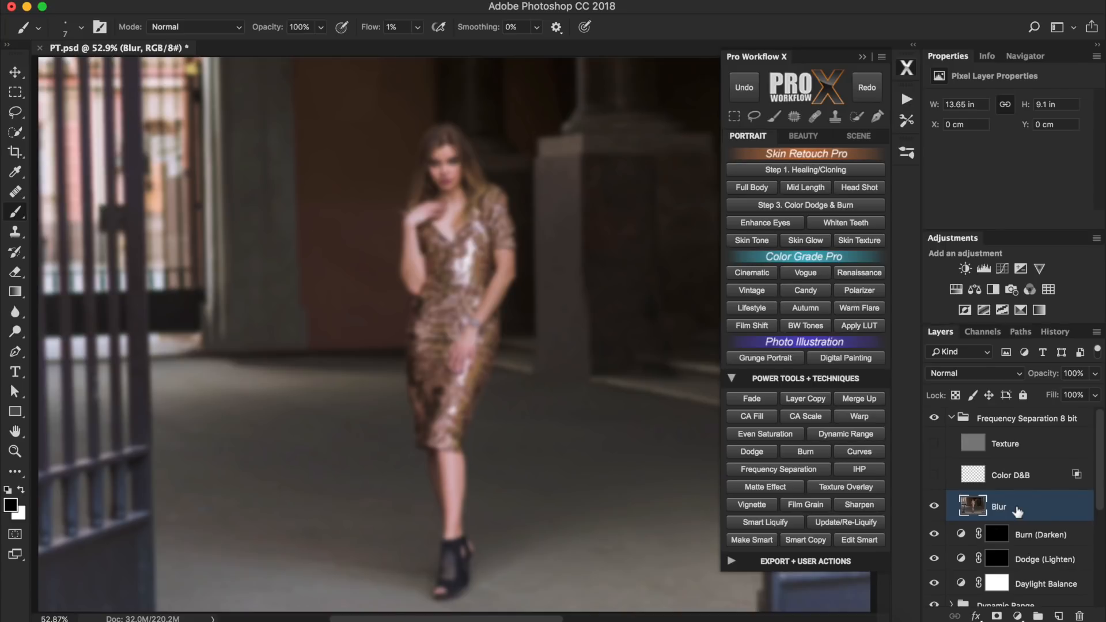
Step: Isolate the Frequency Separation group's Texture layer, restore the visibility of all three layers, and select the Color D&B layer
click(934, 506)
click(934, 443)
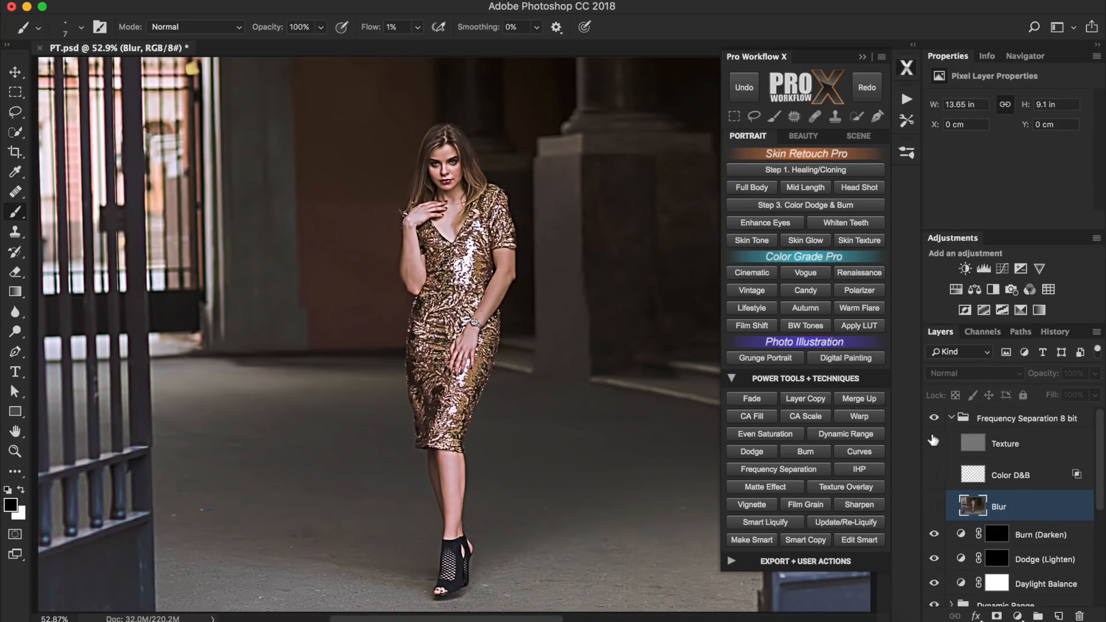
click(1027, 443)
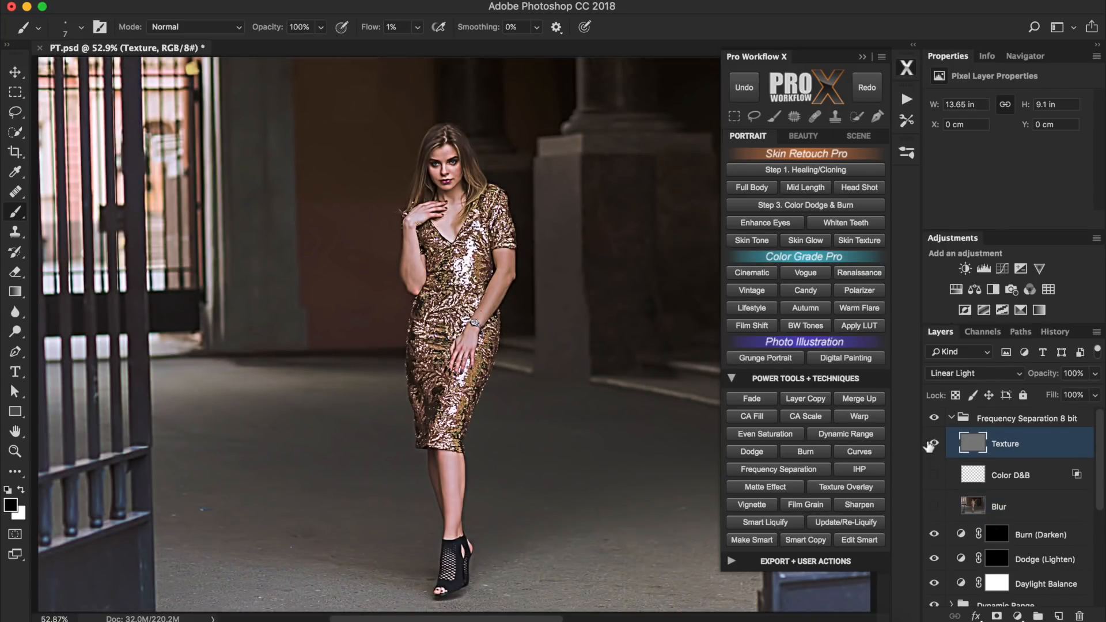
drag(934, 506, 934, 443)
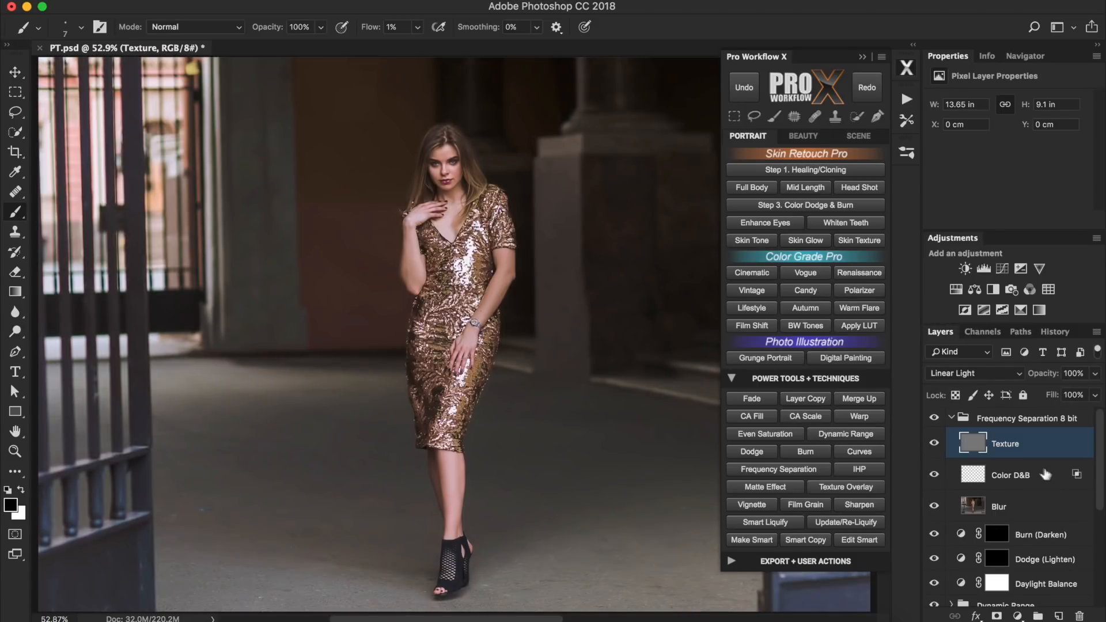
click(1054, 480)
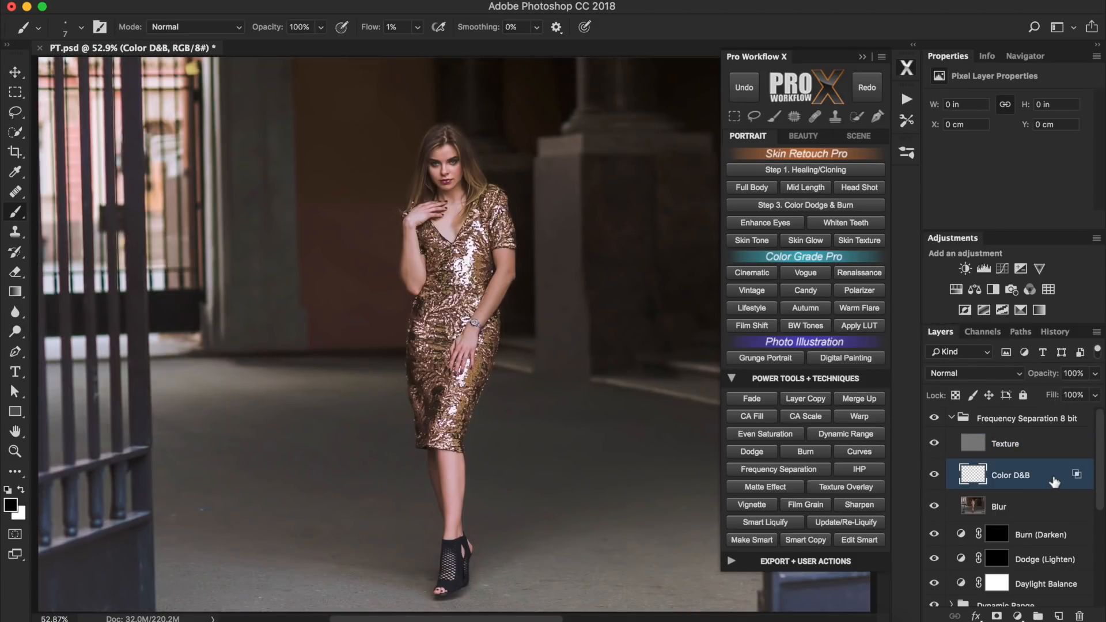
Step: Select the whole Frequency Separation 8 bit group and delete it from the layer stack
click(949, 420)
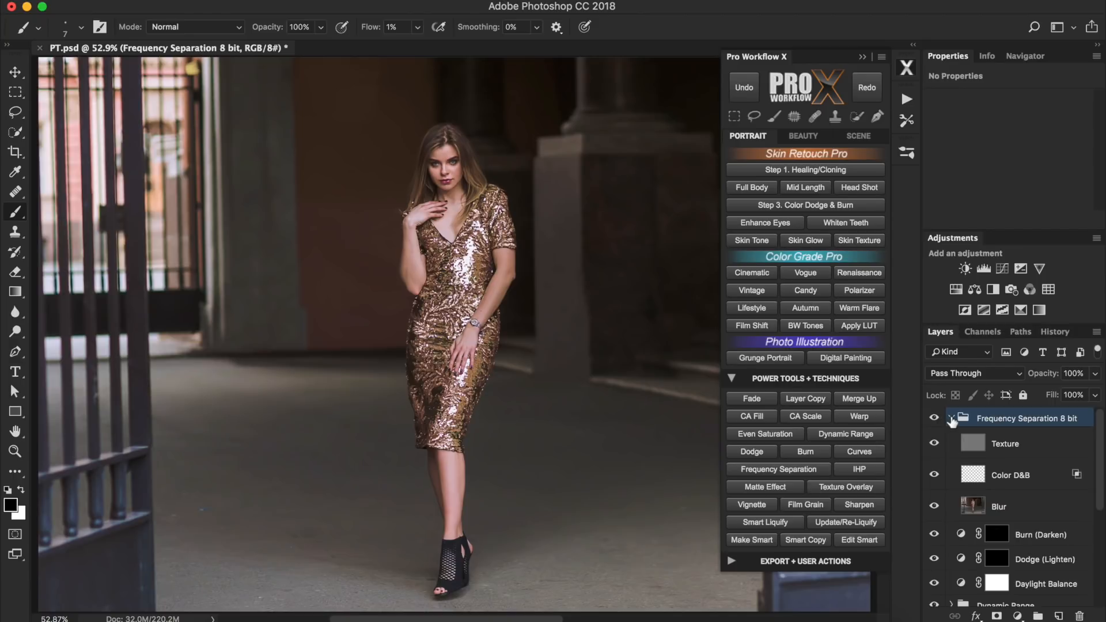
click(952, 420)
key(Delete)
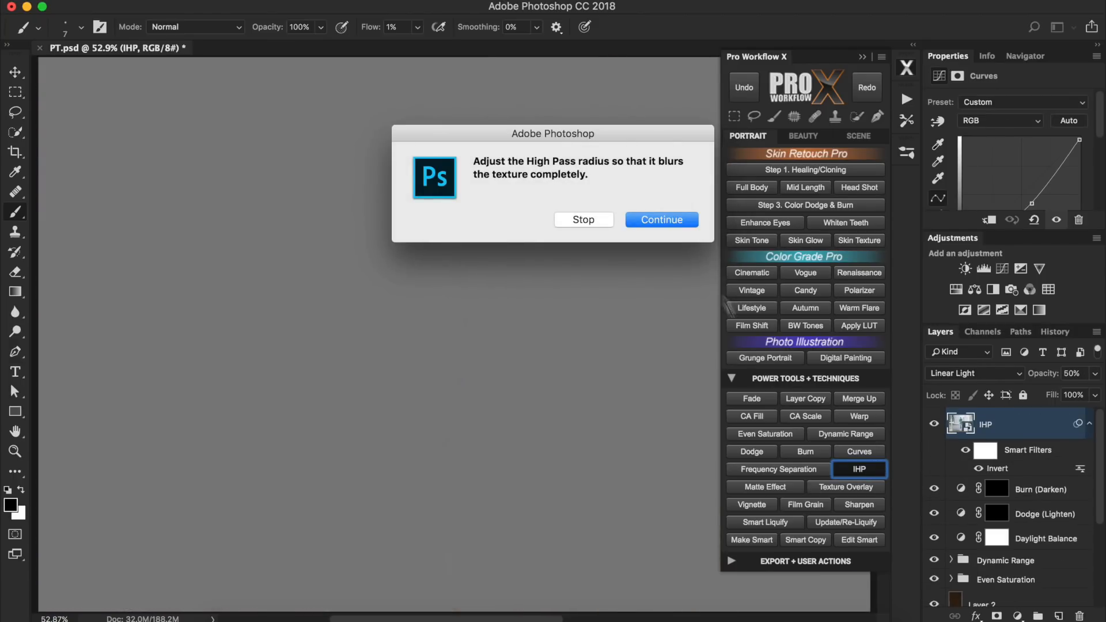
Step: Try the IHP technique with a High Pass radius of 6 pixels and a Gaussian Blur radius of 2.5 pixels, and delete its layer
click(687, 220)
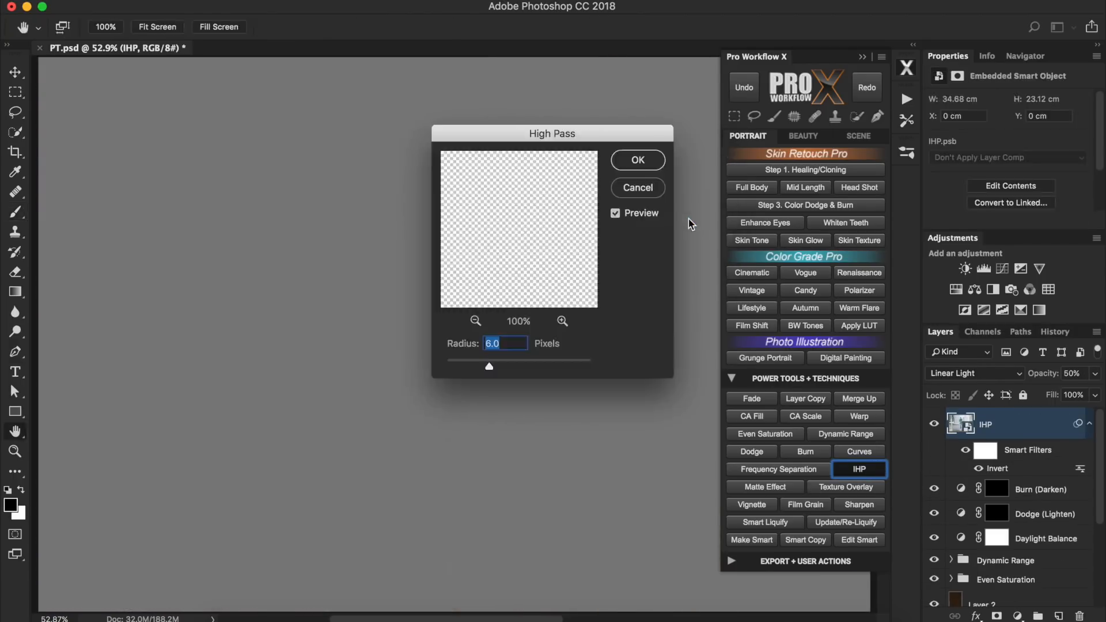
click(646, 164)
click(655, 220)
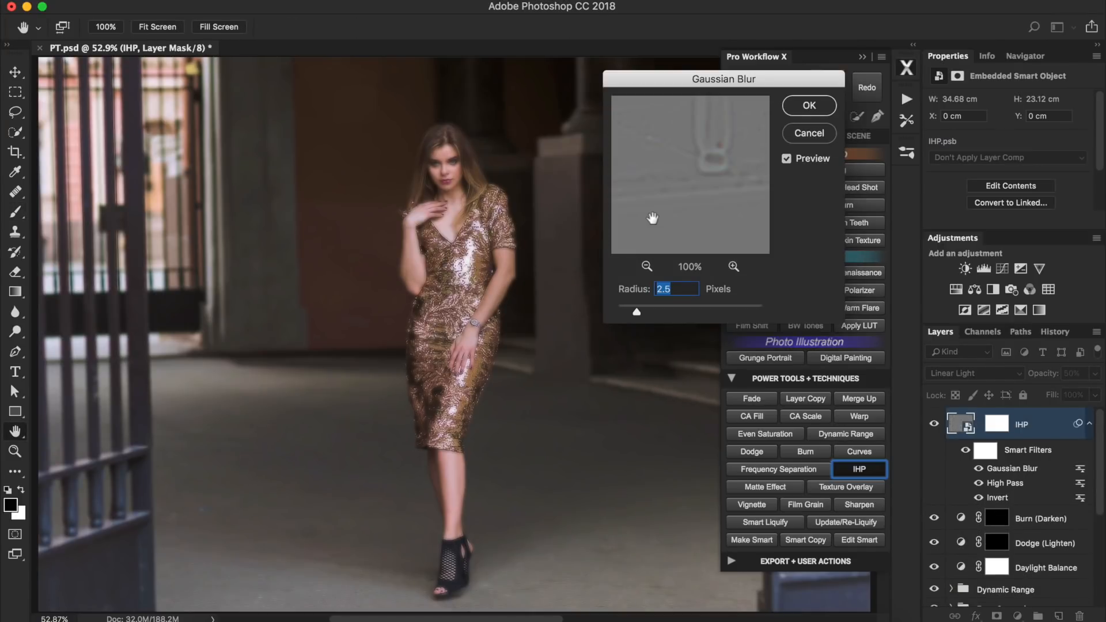
click(810, 105)
click(689, 262)
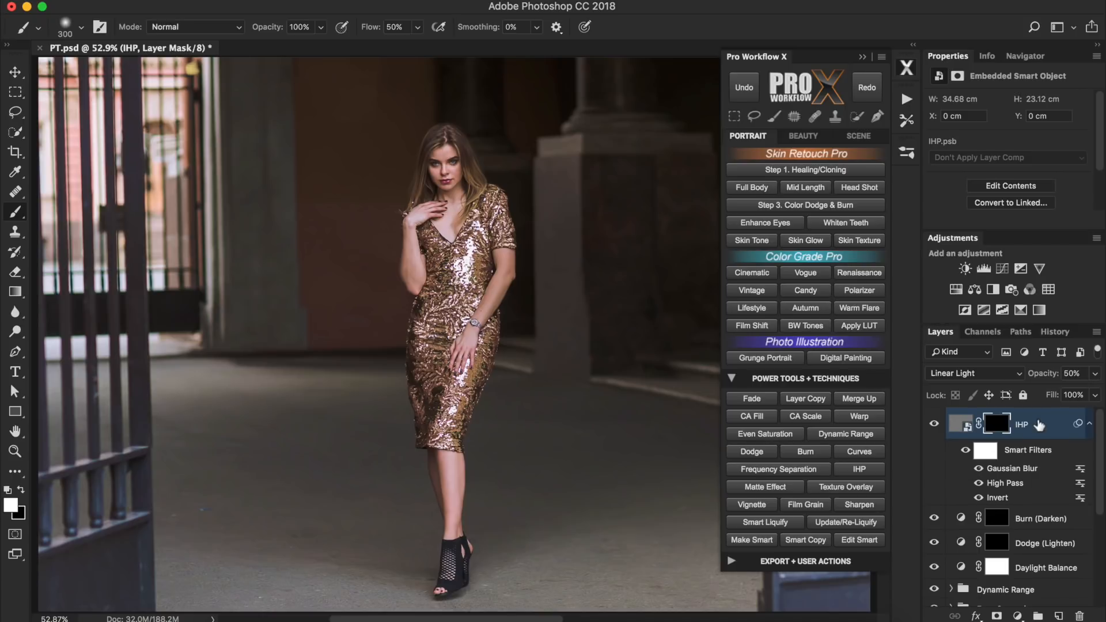
key(Delete)
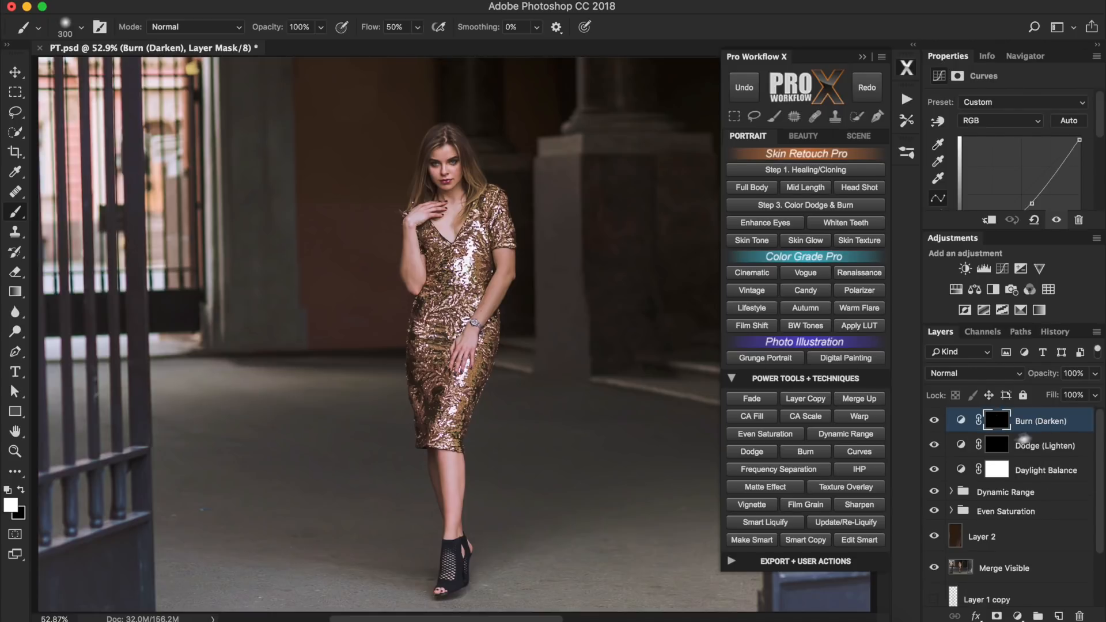
Step: Add a Matte Effect group and adjust the opacity of its Shadows and Matte Contrast layers
click(789, 488)
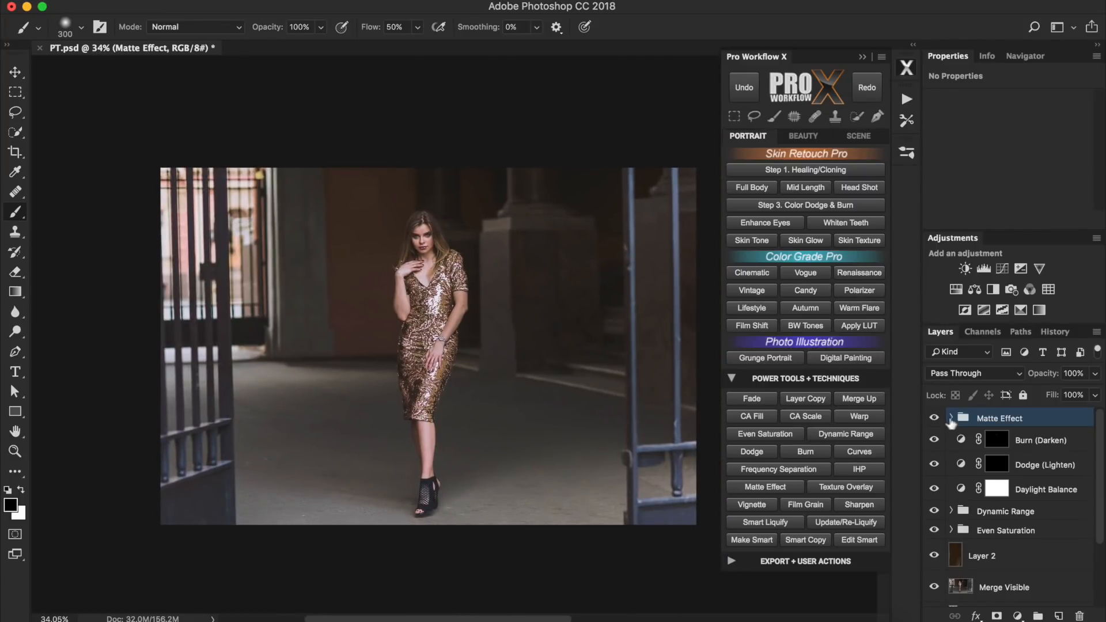
click(951, 418)
click(1048, 513)
mouse_move(1038, 375)
mouse_down()
mouse_move(1069, 375)
mouse_move(1048, 377)
mouse_up()
click(1047, 471)
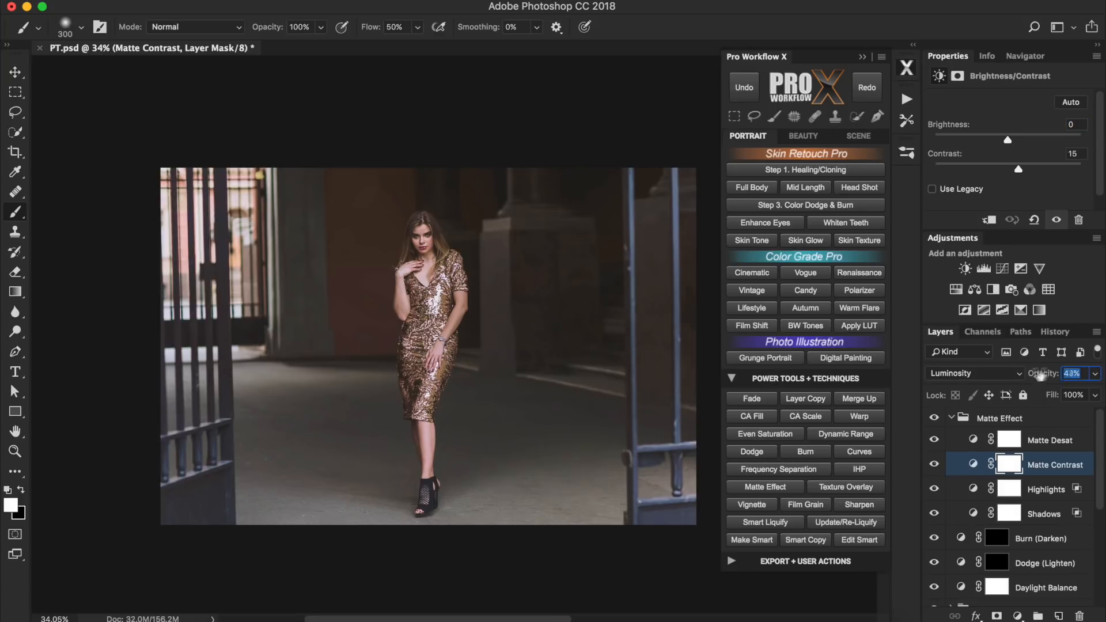
Step: Collapse the Matte Effect group and compare the portrait with and without it
click(951, 417)
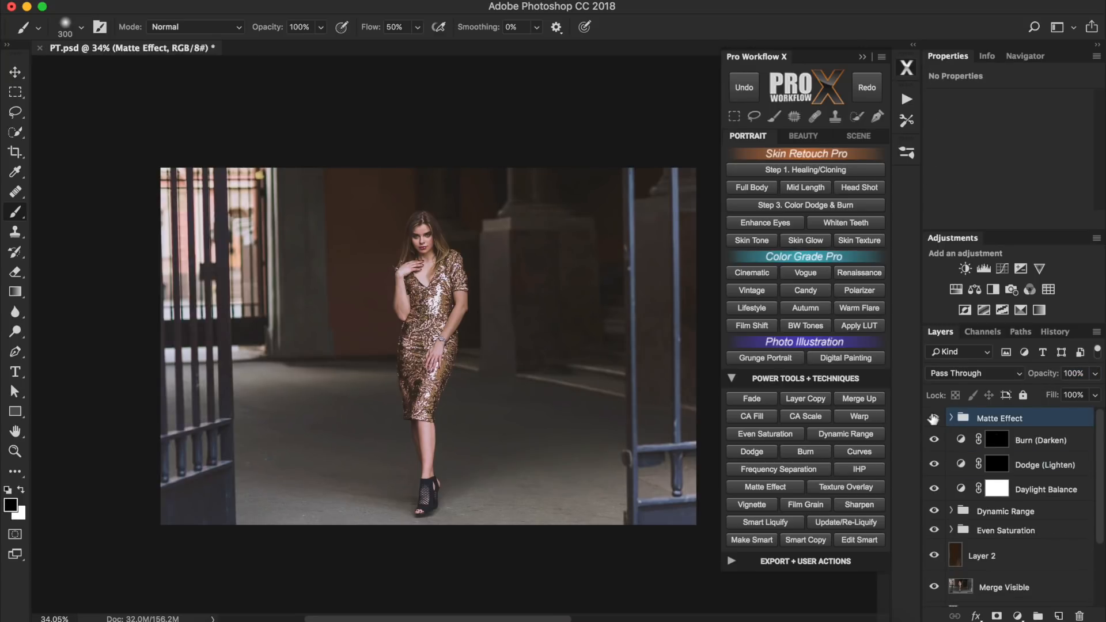
click(934, 418)
click(935, 417)
Step: Run Texture Overlay and place Fog.jpg from the Texture Background folder over the portrait
click(877, 486)
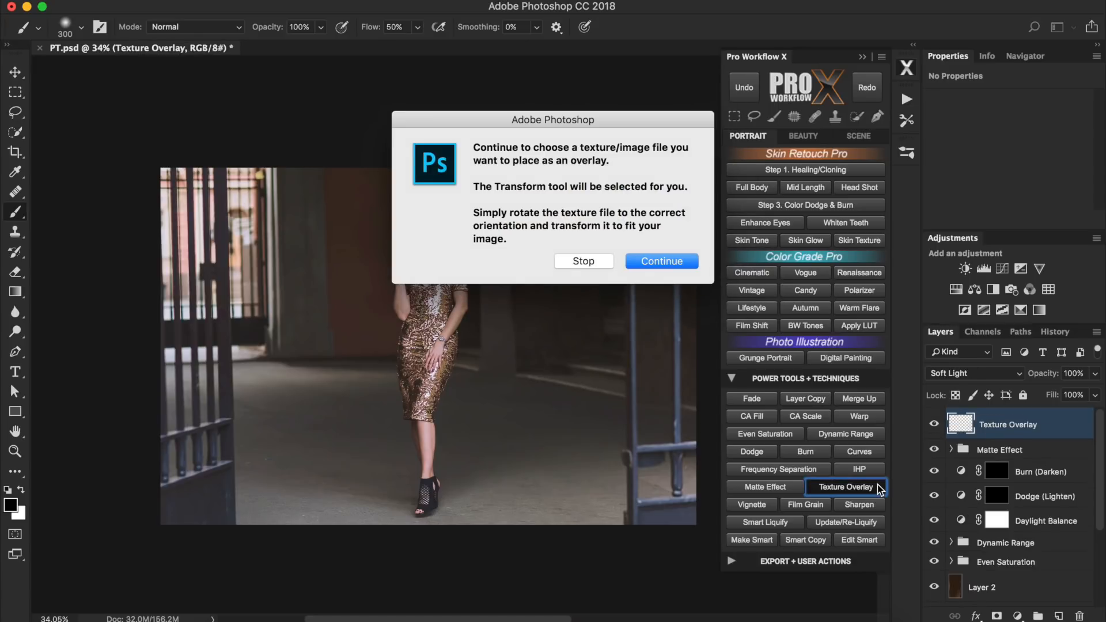
click(683, 259)
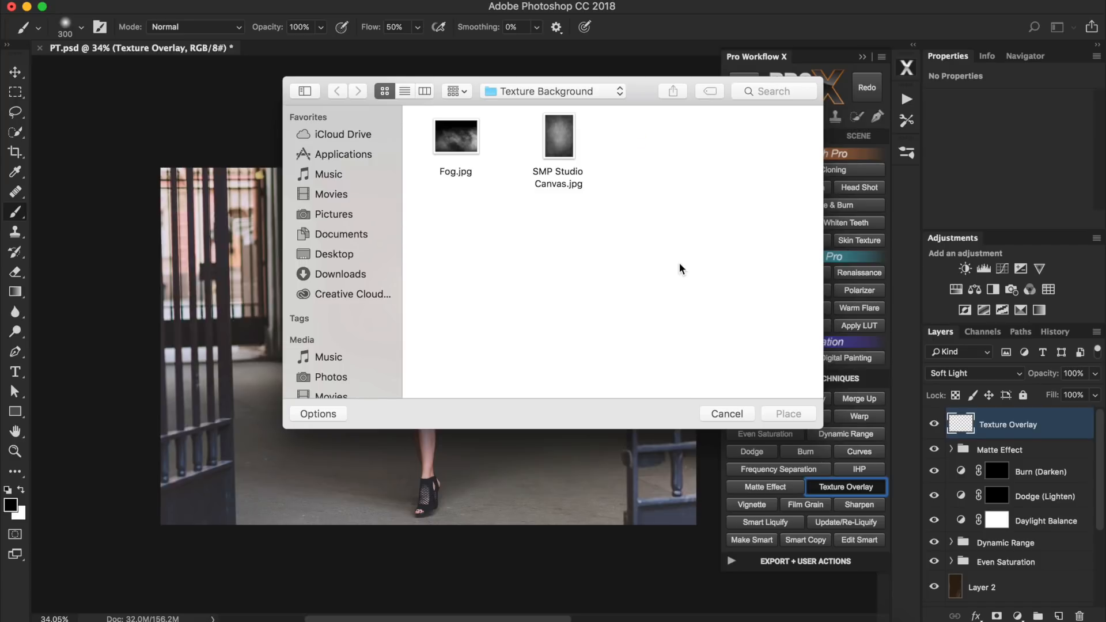
click(454, 148)
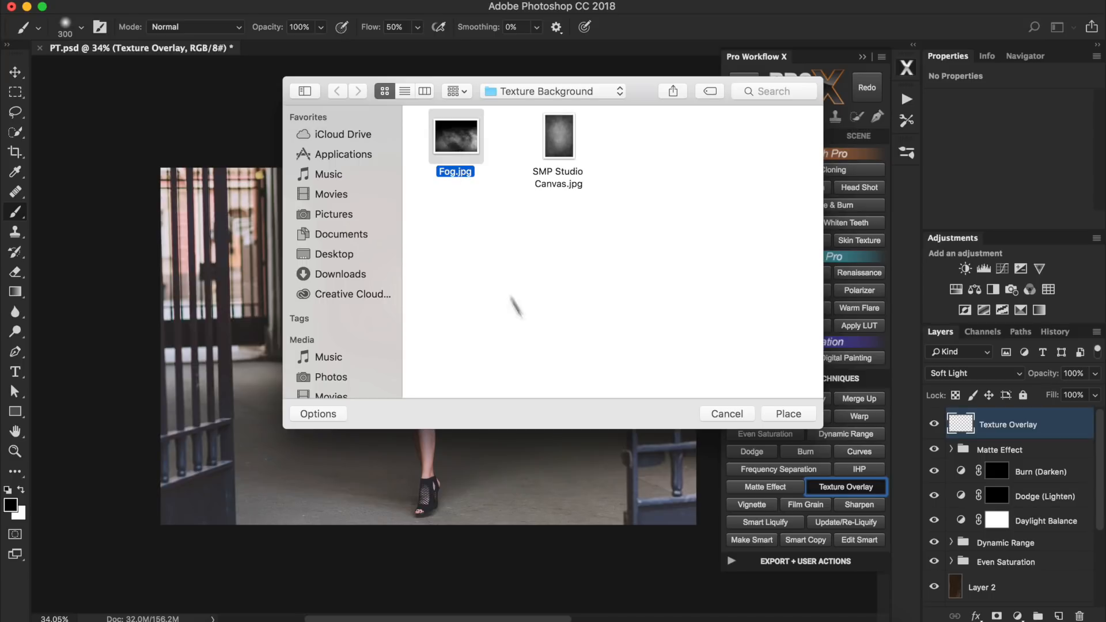
click(792, 414)
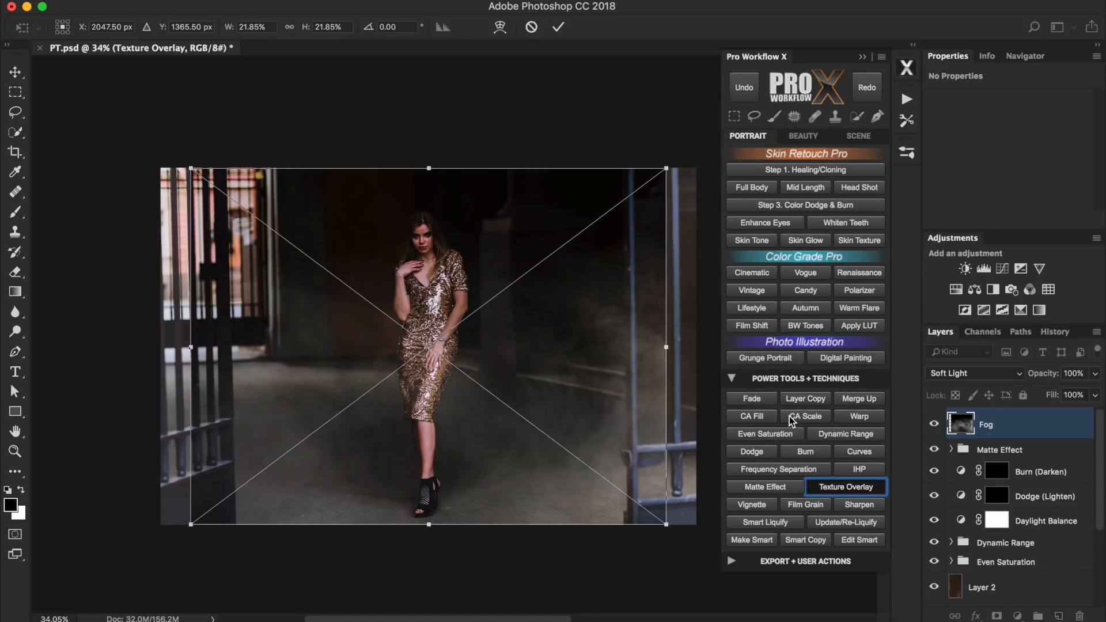
Step: Stretch the placed fog horizontally to span the full image width, and finish the overlay with its layer mask
drag(665, 348, 696, 347)
drag(194, 346, 162, 348)
key(Return)
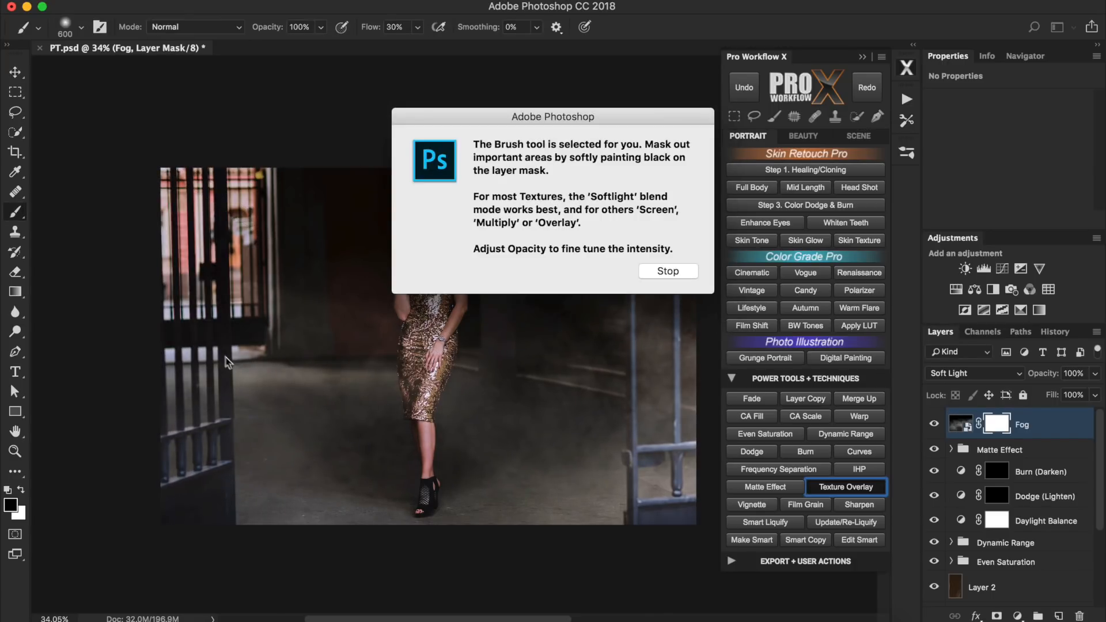
click(687, 273)
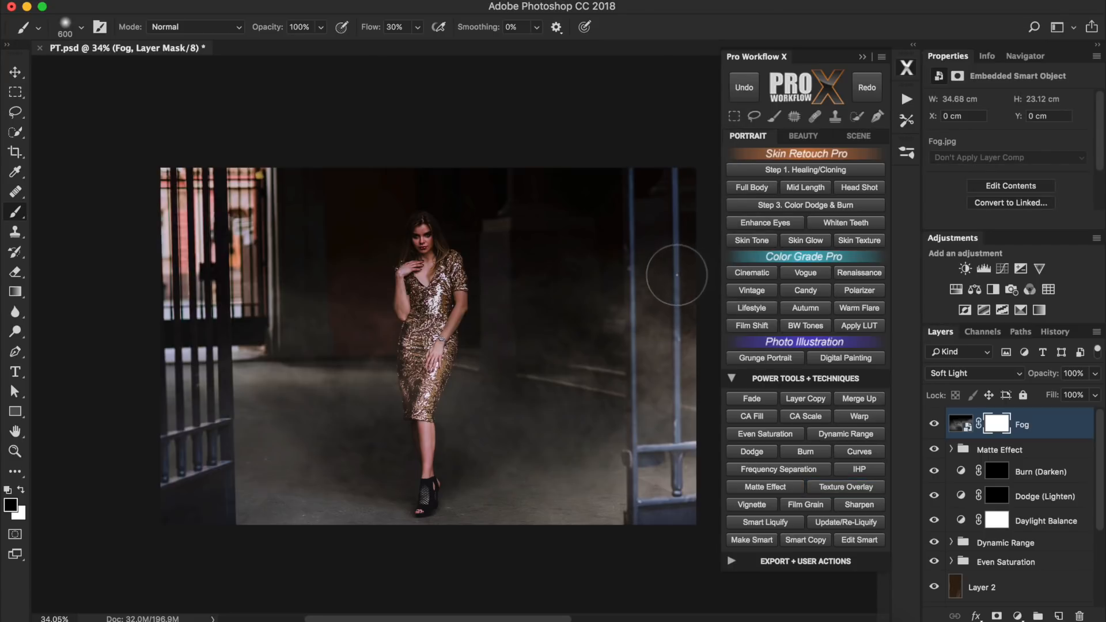
Step: Set the Fog layer's blend mode to Screen and move the fog down over the ground around the woman's legs
click(982, 374)
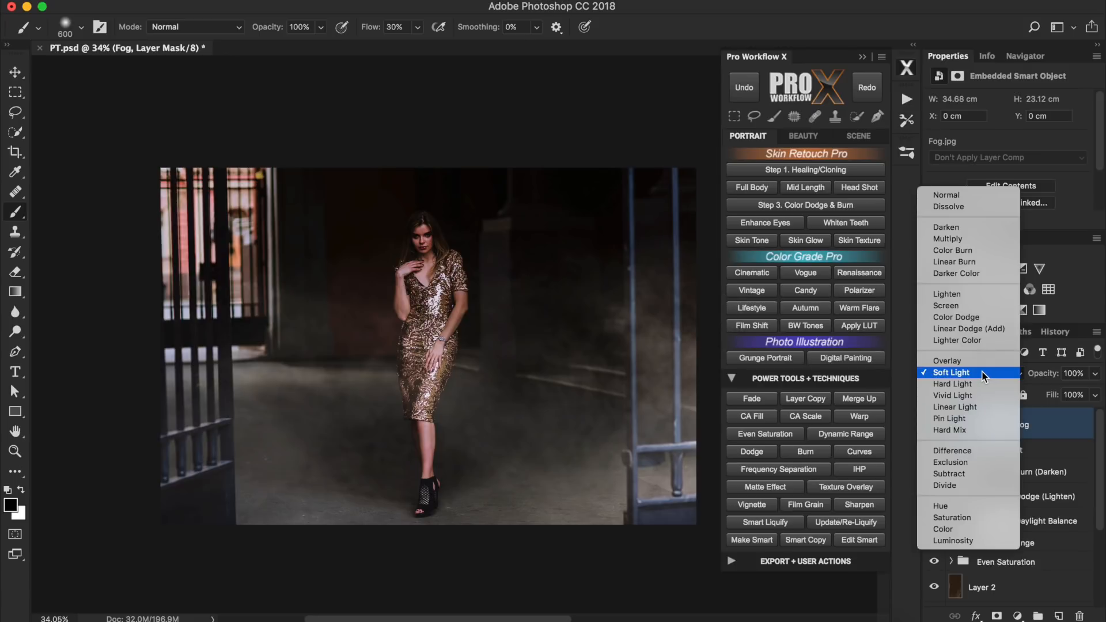
click(978, 306)
key(v)
drag(515, 383, 514, 496)
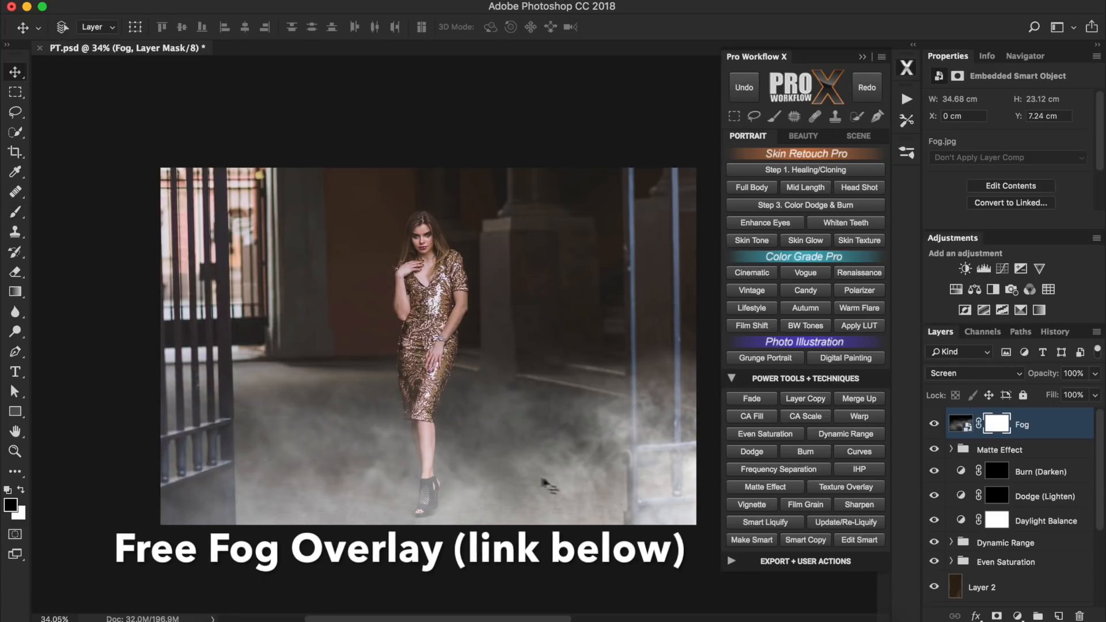
Step: Add a Vignette layer above the fog and set its opacity to 29%
click(772, 507)
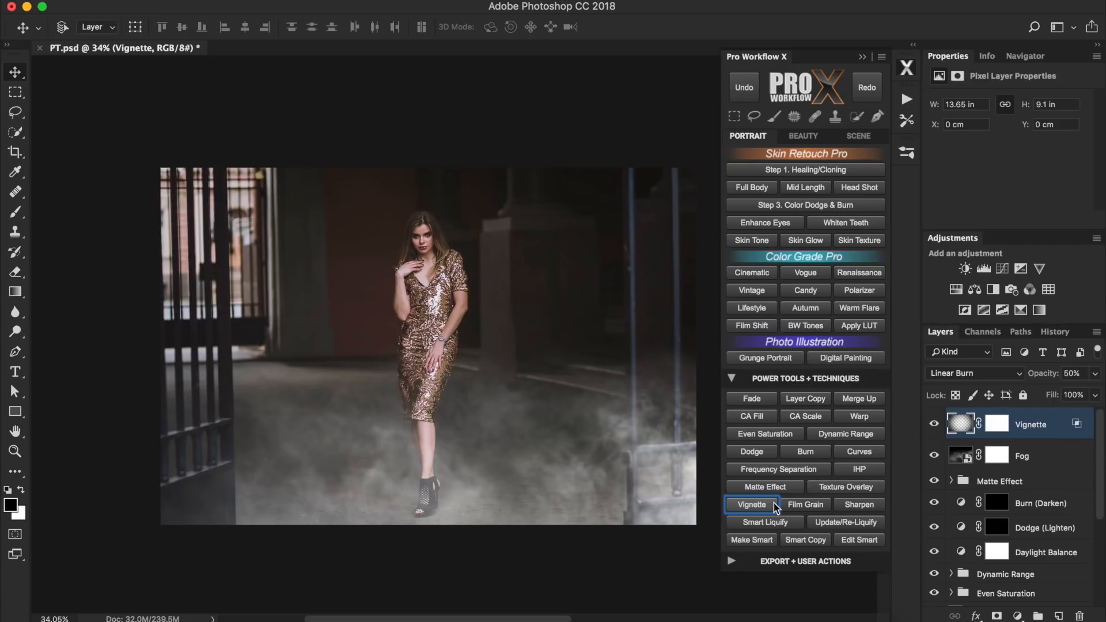
mouse_move(1054, 374)
mouse_down()
mouse_move(1019, 375)
mouse_move(1043, 380)
mouse_up()
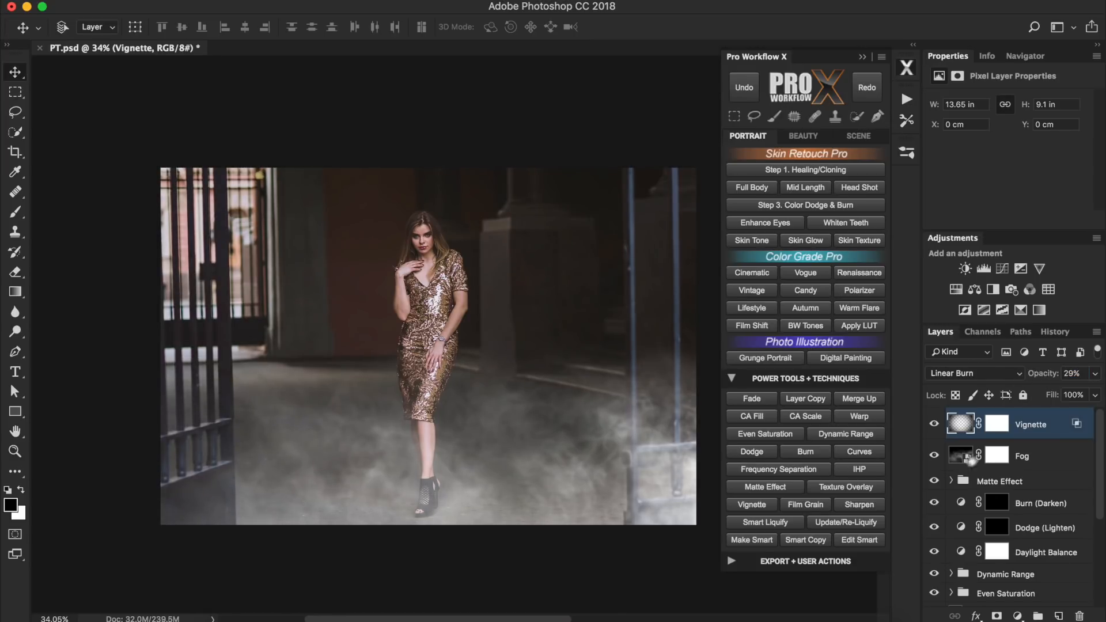
Step: Add a Film Grain layer, set its Add Noise amount to 28.33%, and adjust the layer's opacity
click(823, 506)
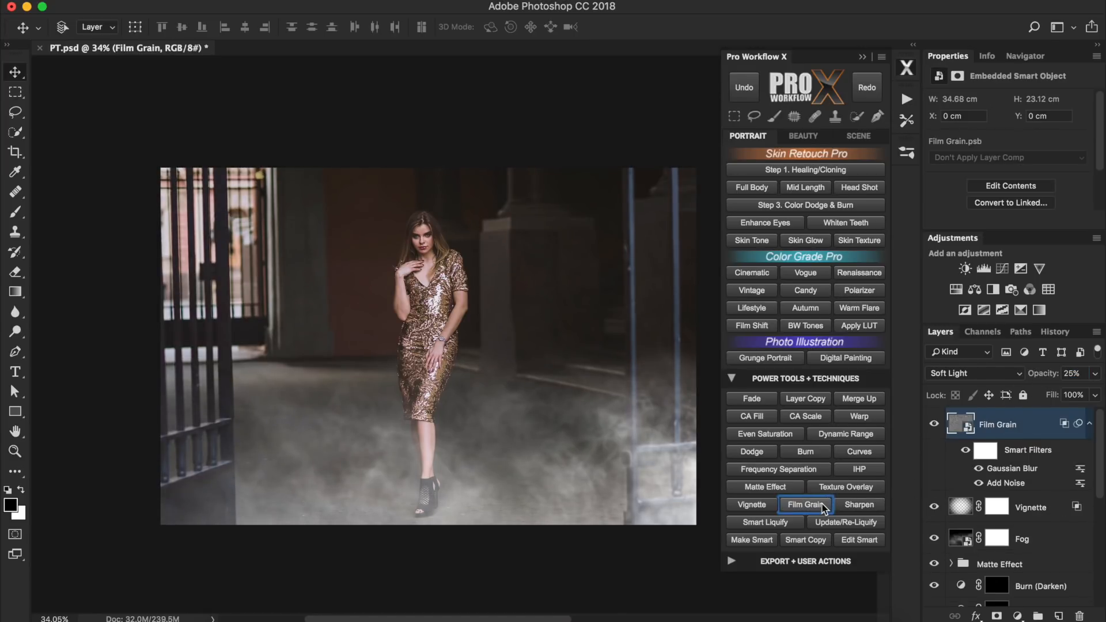
drag(502, 306, 540, 318)
double_click(1049, 482)
click(675, 244)
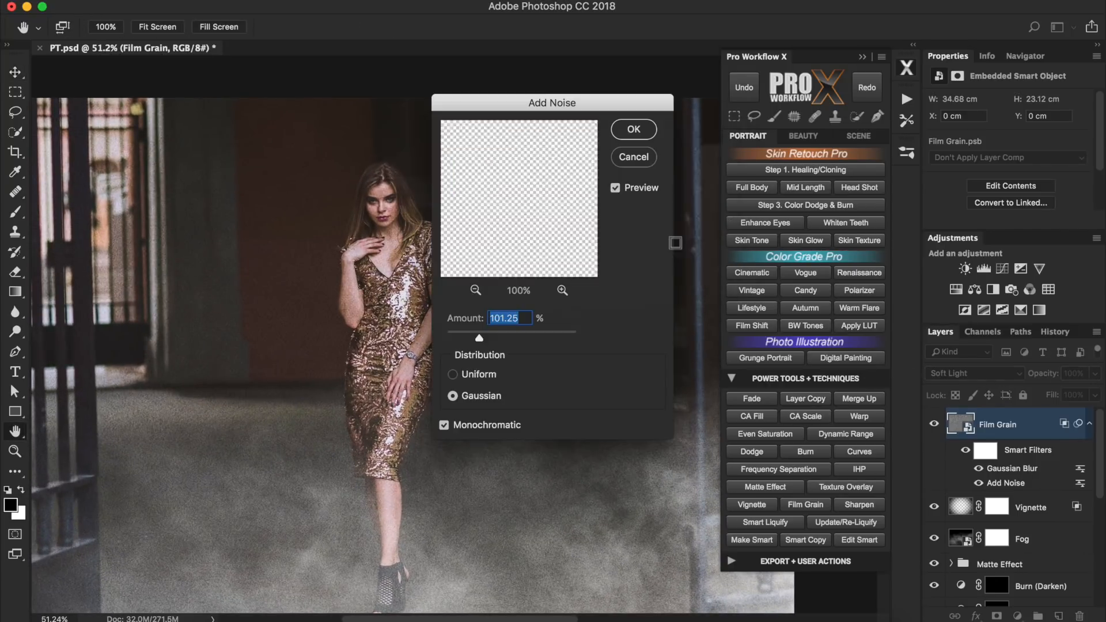
drag(457, 337, 453, 339)
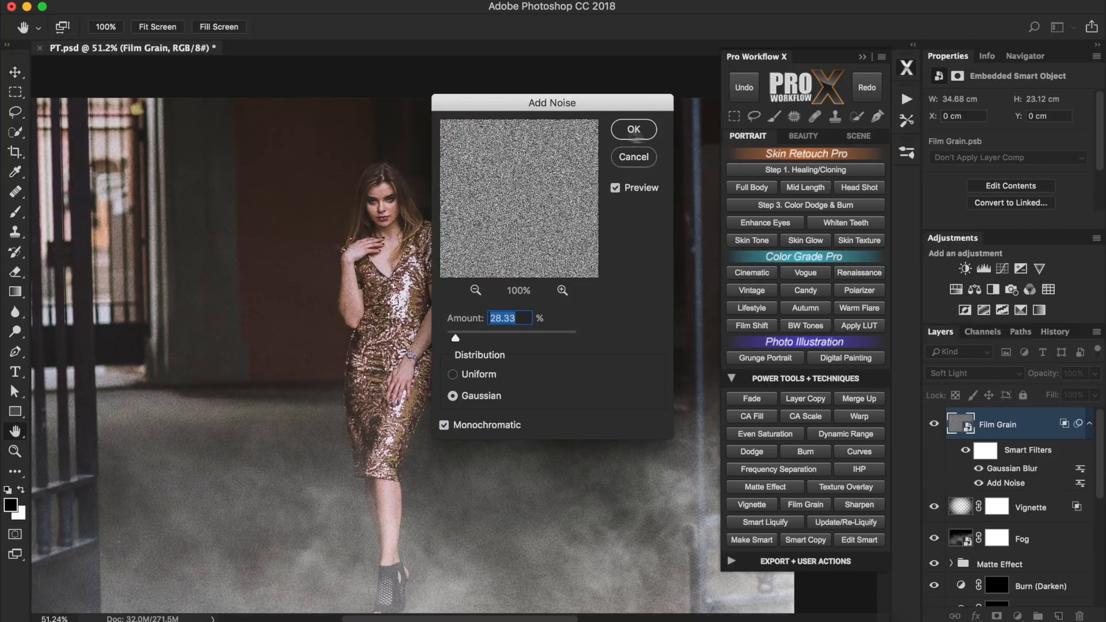
click(634, 130)
key(v)
drag(1044, 373, 880, 392)
Step: Add a Sharpen layer and a Smart Liquify layer, accepting Liquify without warping the woman
click(878, 506)
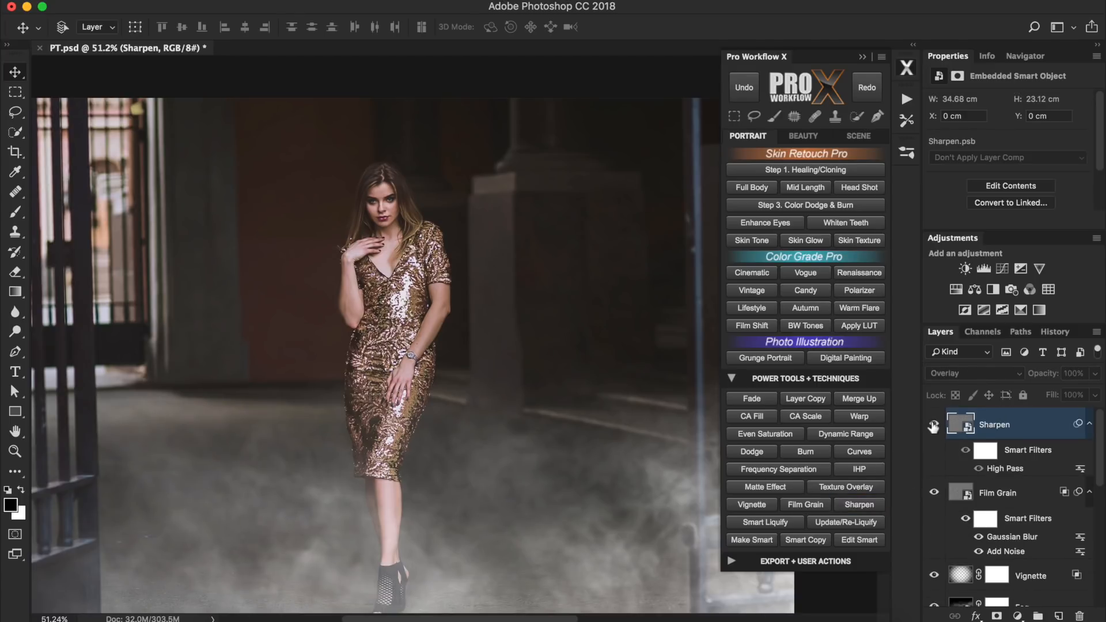
click(793, 523)
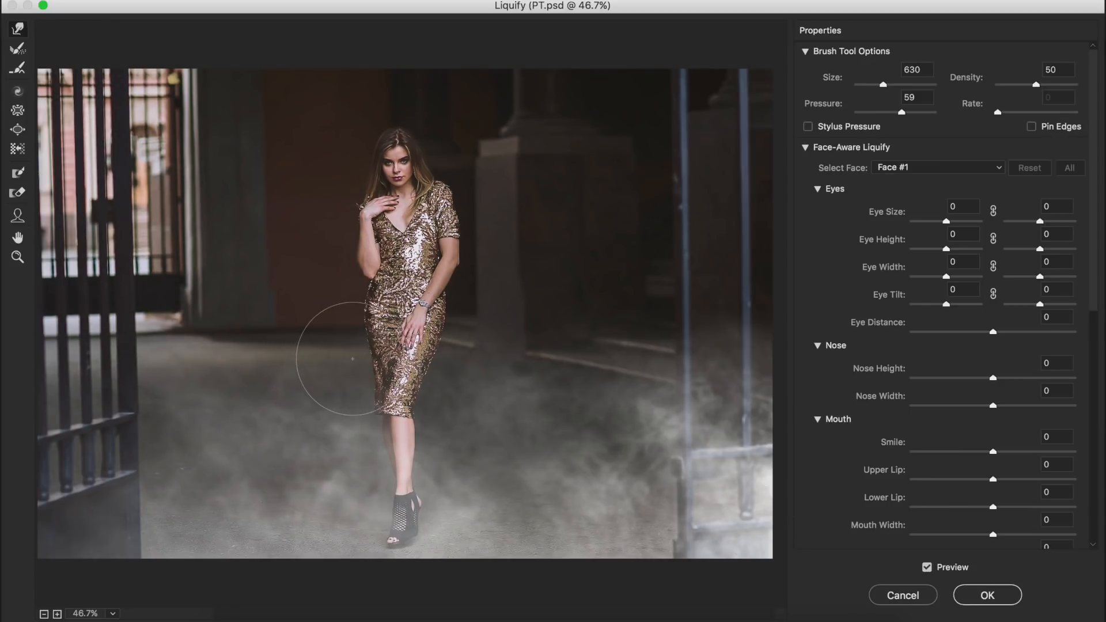
click(1005, 595)
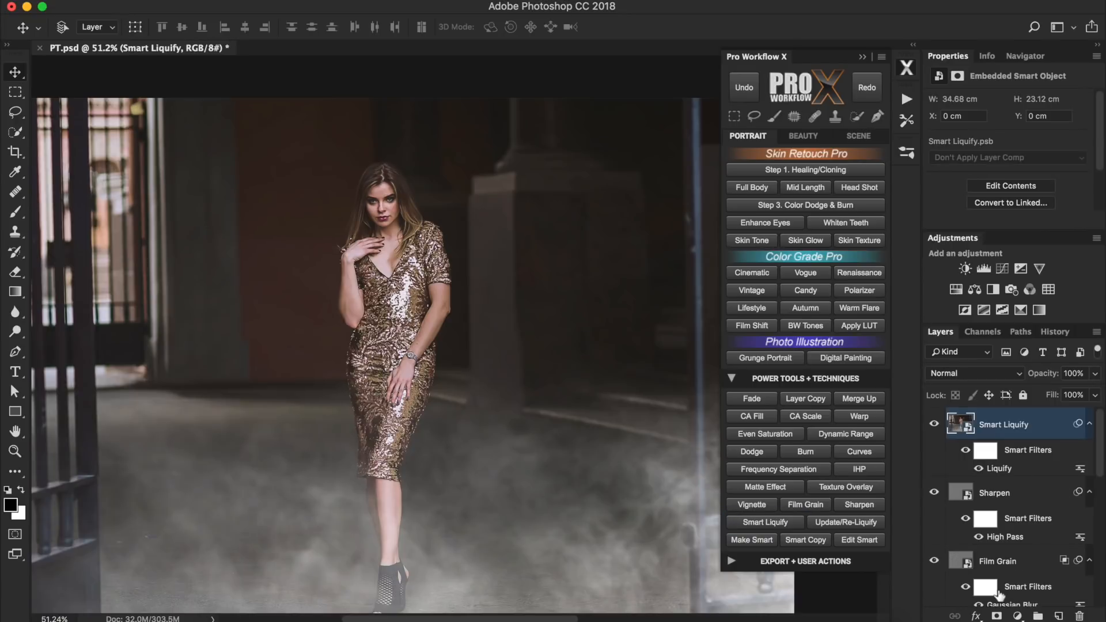
Step: Apply the Vogue color grade above the Smart Liquify layer
click(806, 272)
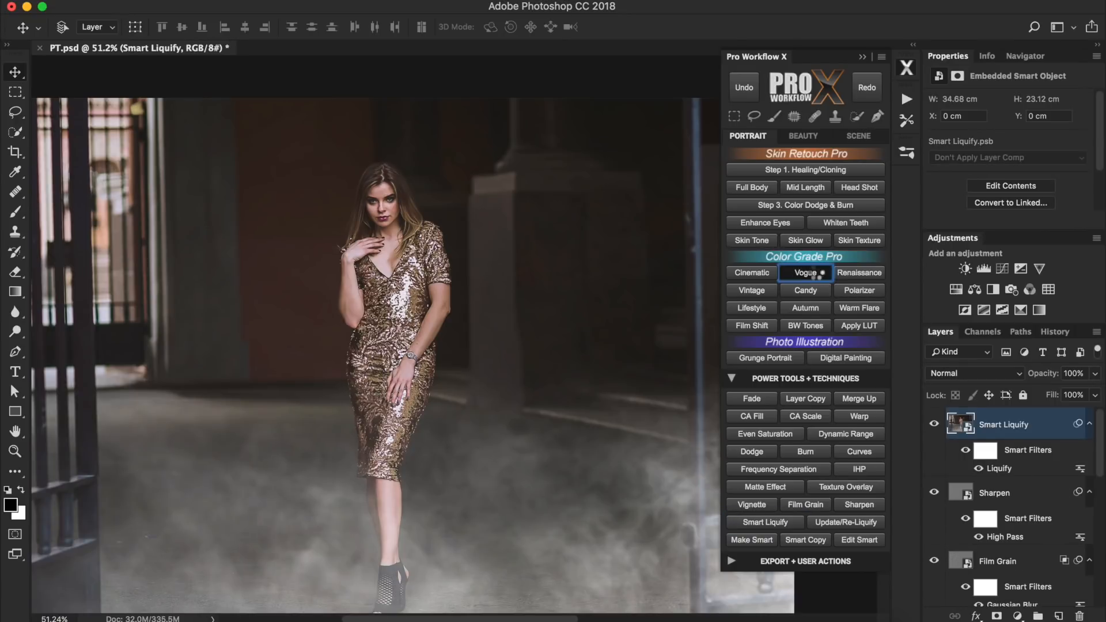
scroll(563, 313, down, 3)
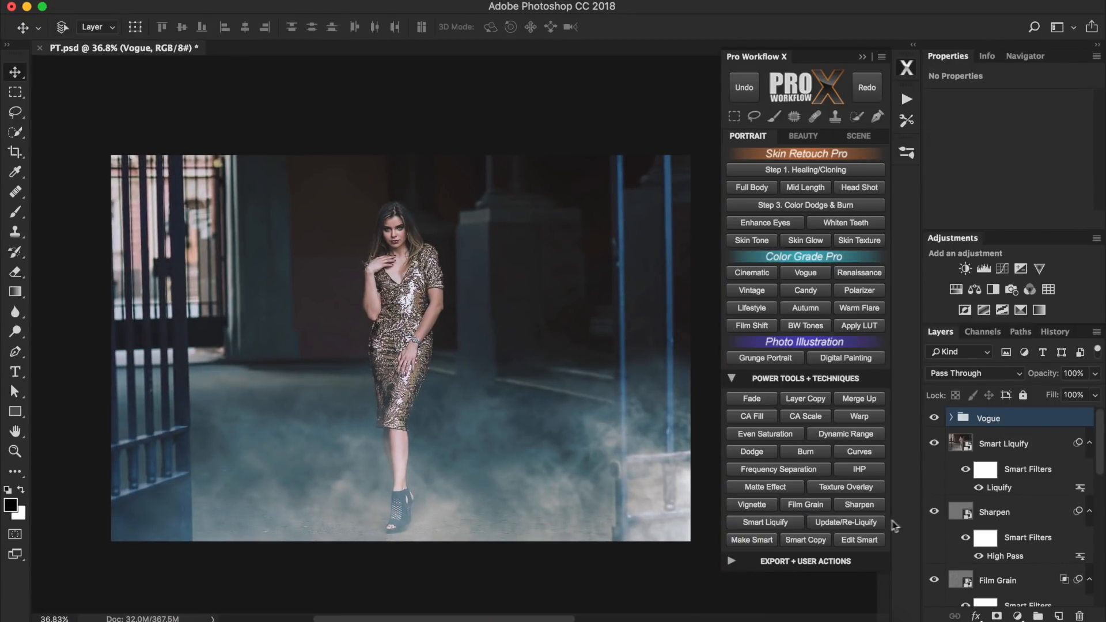
Step: Update the Smart Liquify layer through Update/Re-Liquify without warping, and switch off both of its Liquify smart filters
click(877, 524)
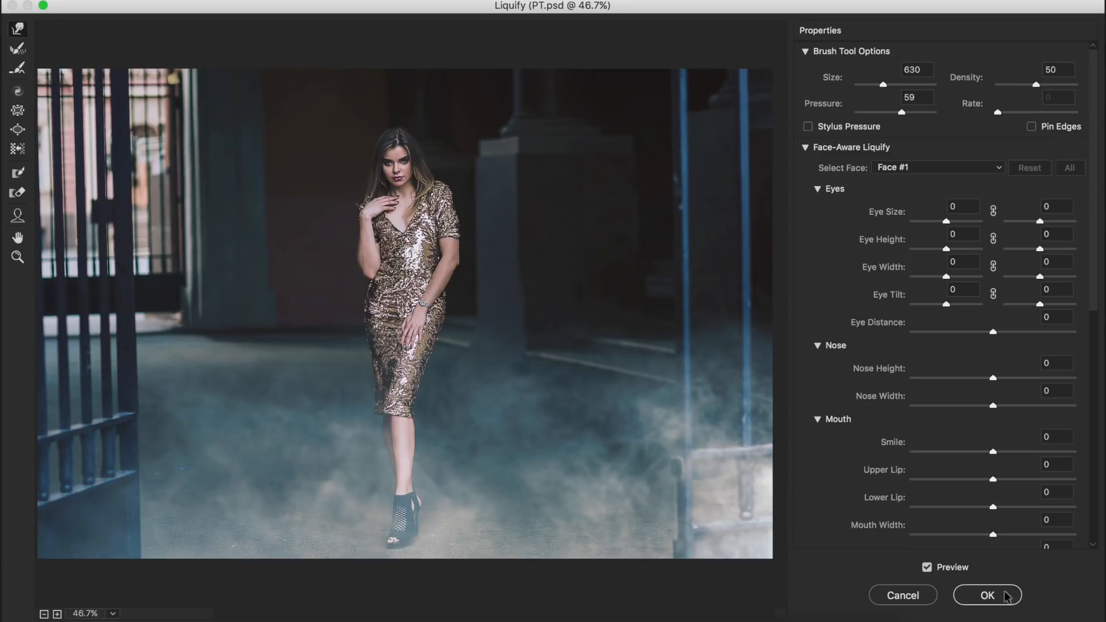
click(988, 595)
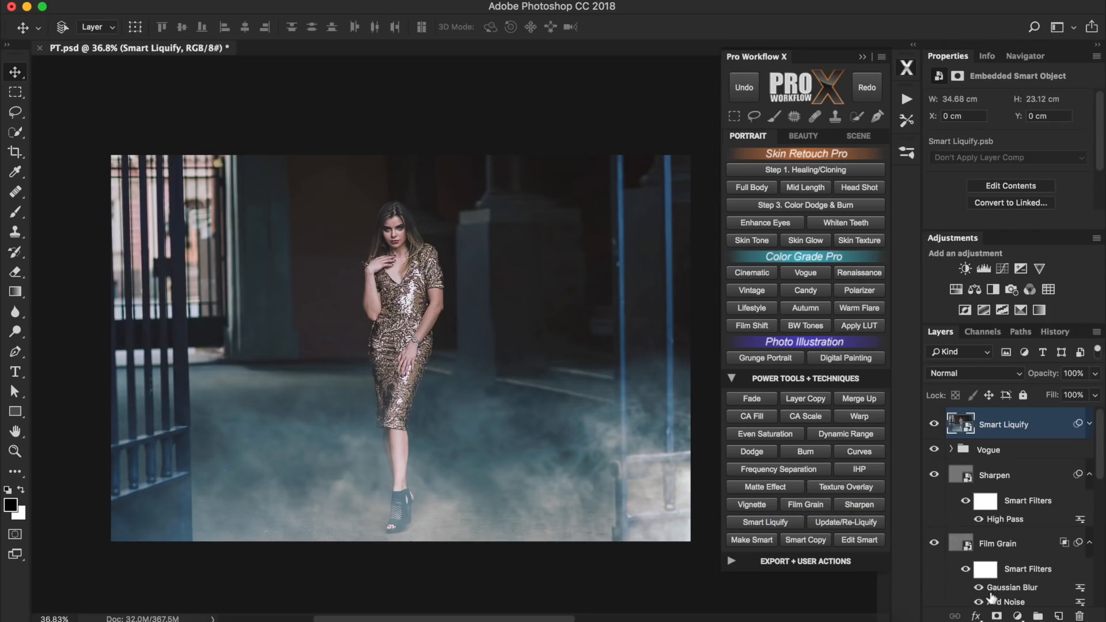
click(1089, 423)
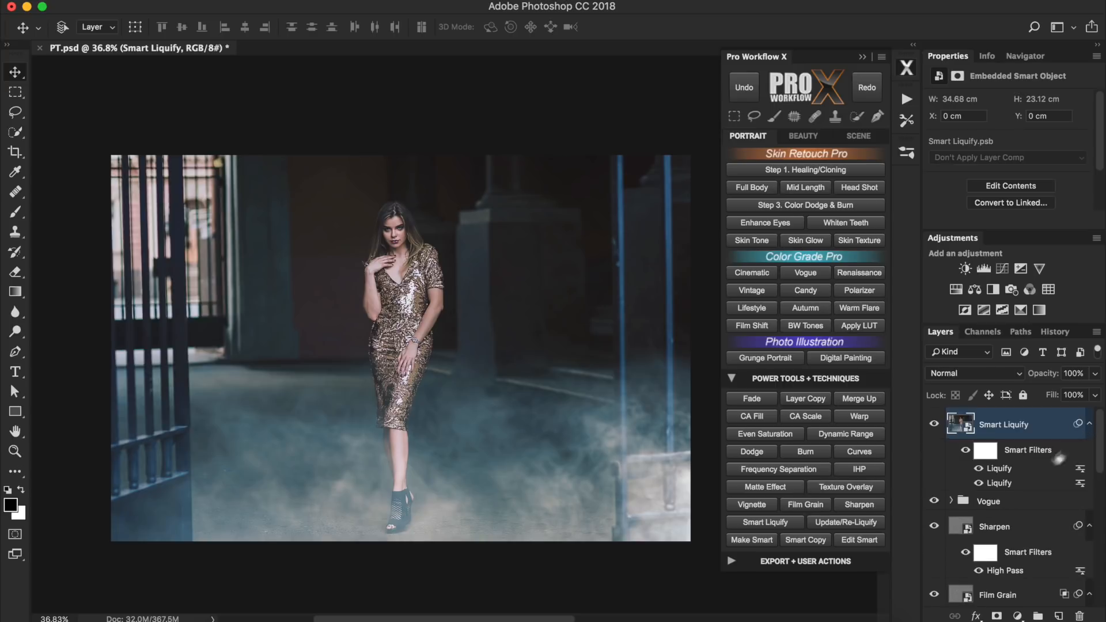
click(979, 470)
click(979, 483)
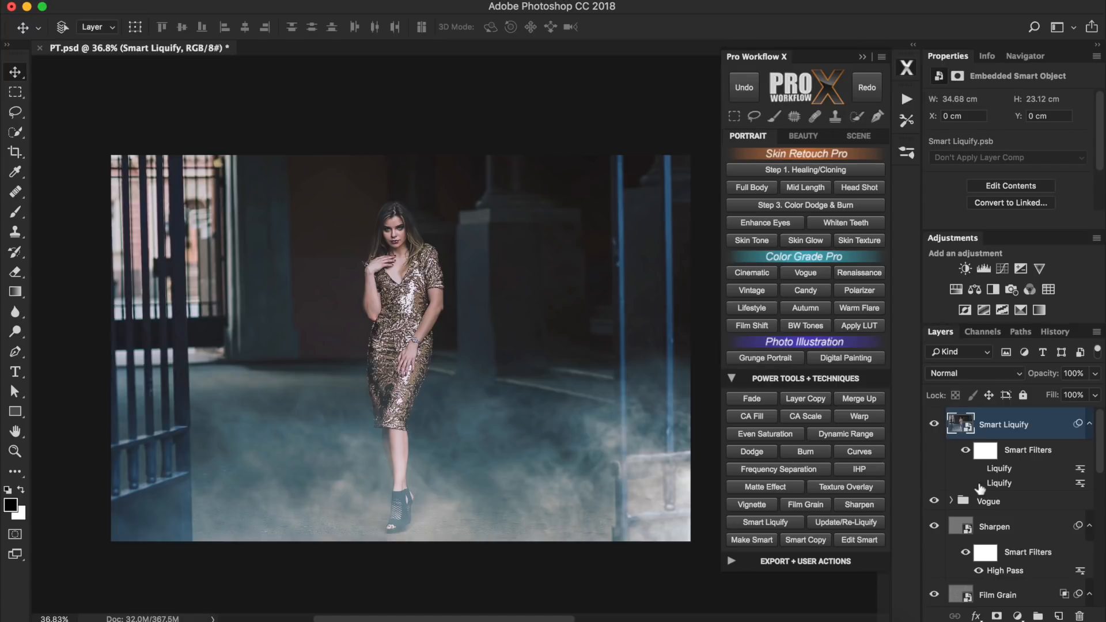
Step: Switch both Liquify smart filters back on and compare the image with the Smart Liquify layer hidden and shown
click(978, 483)
click(979, 469)
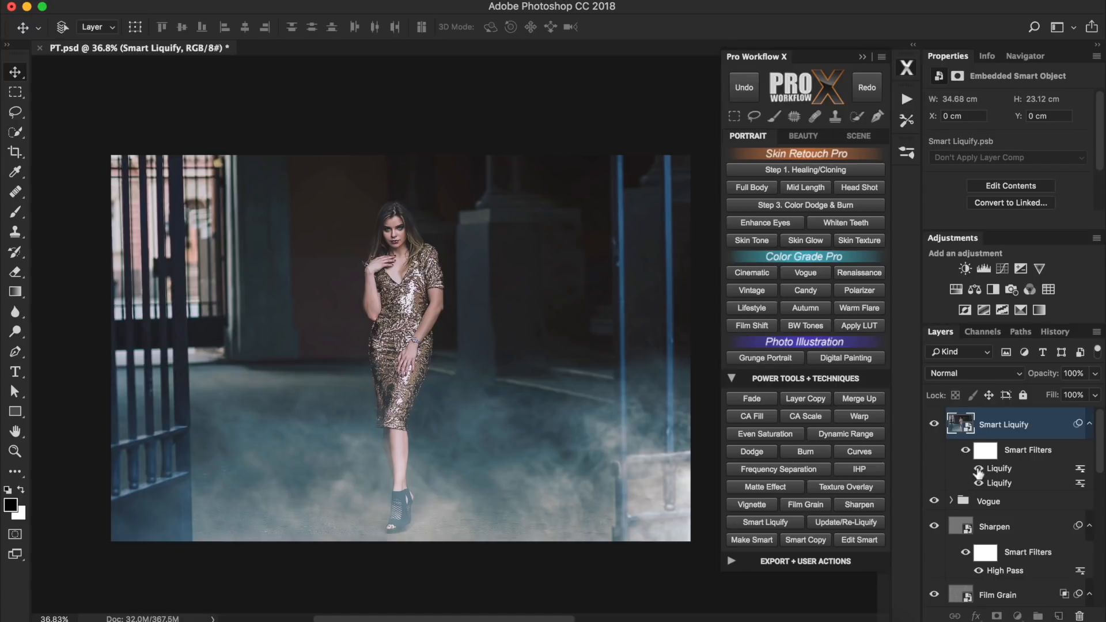
click(934, 426)
click(934, 427)
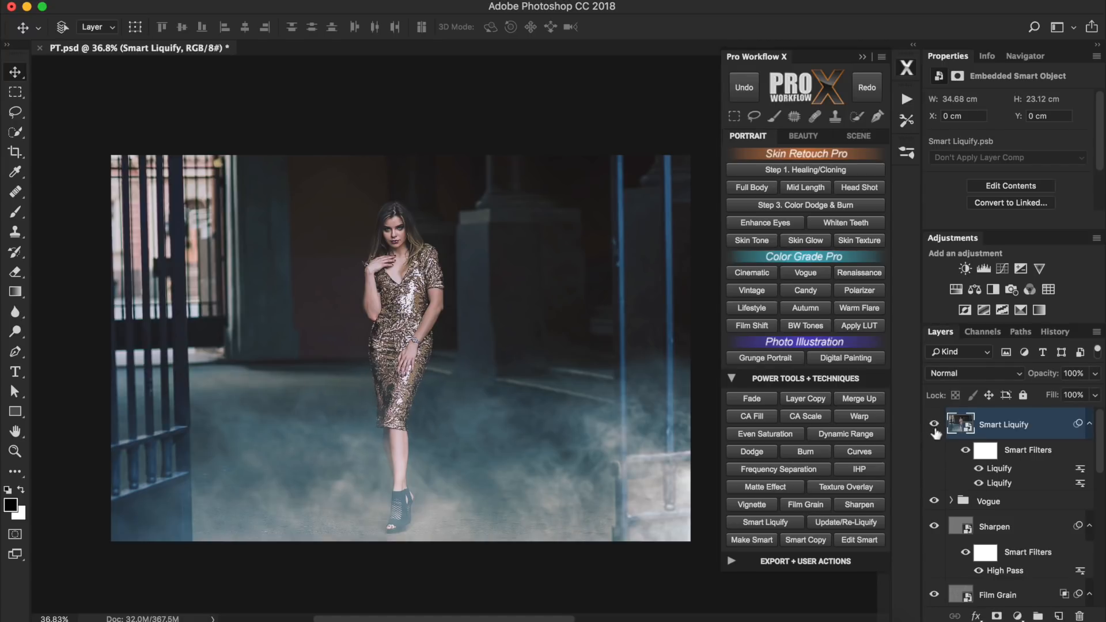
Step: Merge the visible layers into a smart object, make a Smart Copy of it, and open its contents for editing
click(859, 399)
click(768, 542)
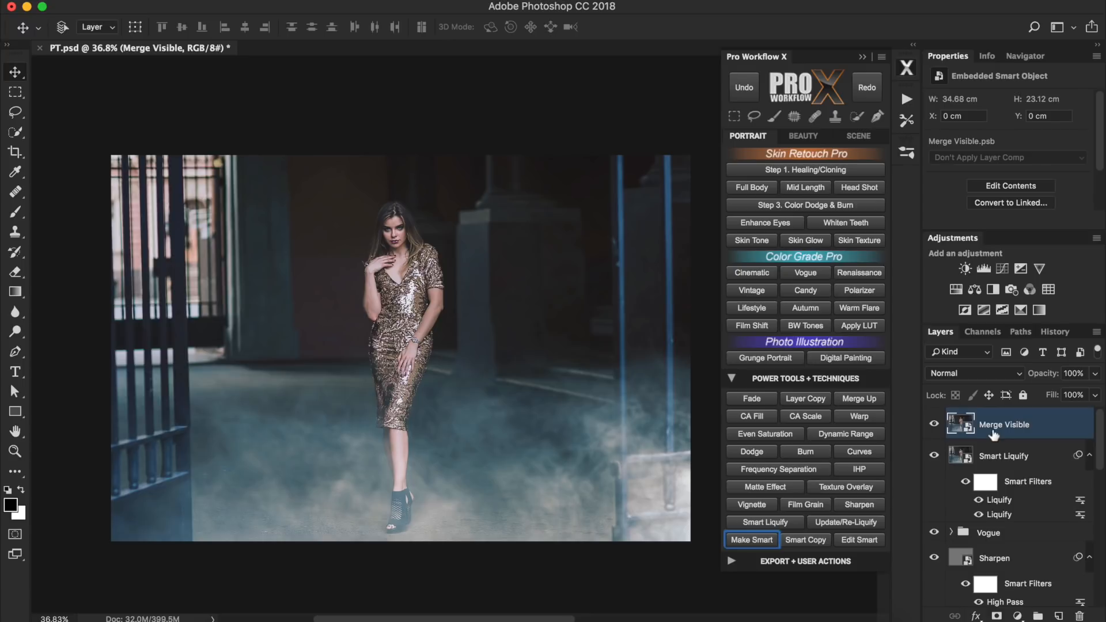
click(820, 540)
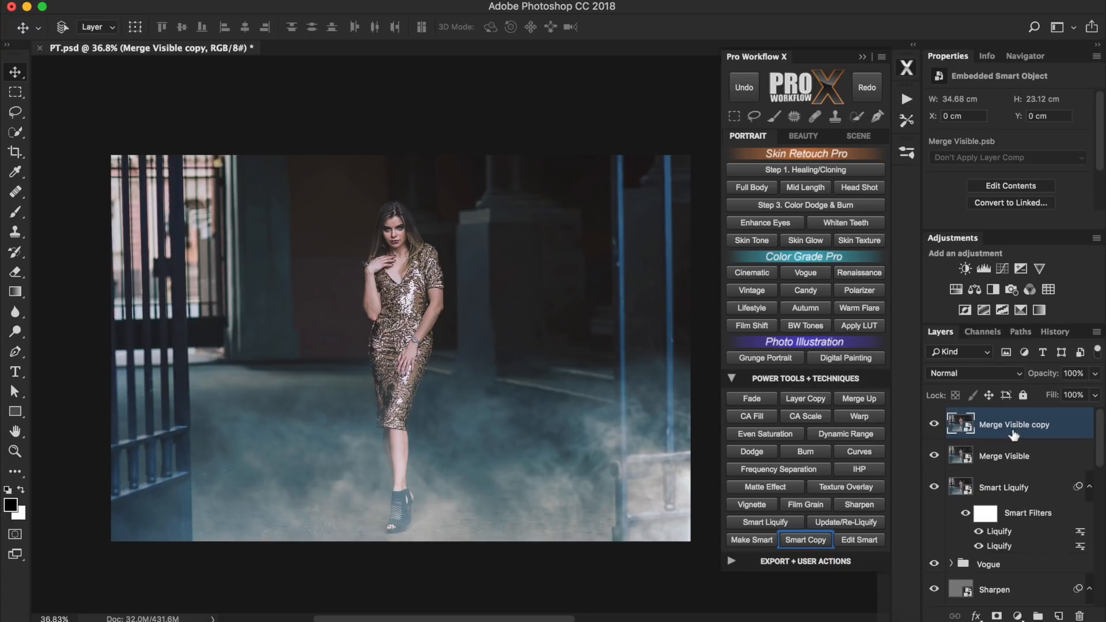
click(877, 540)
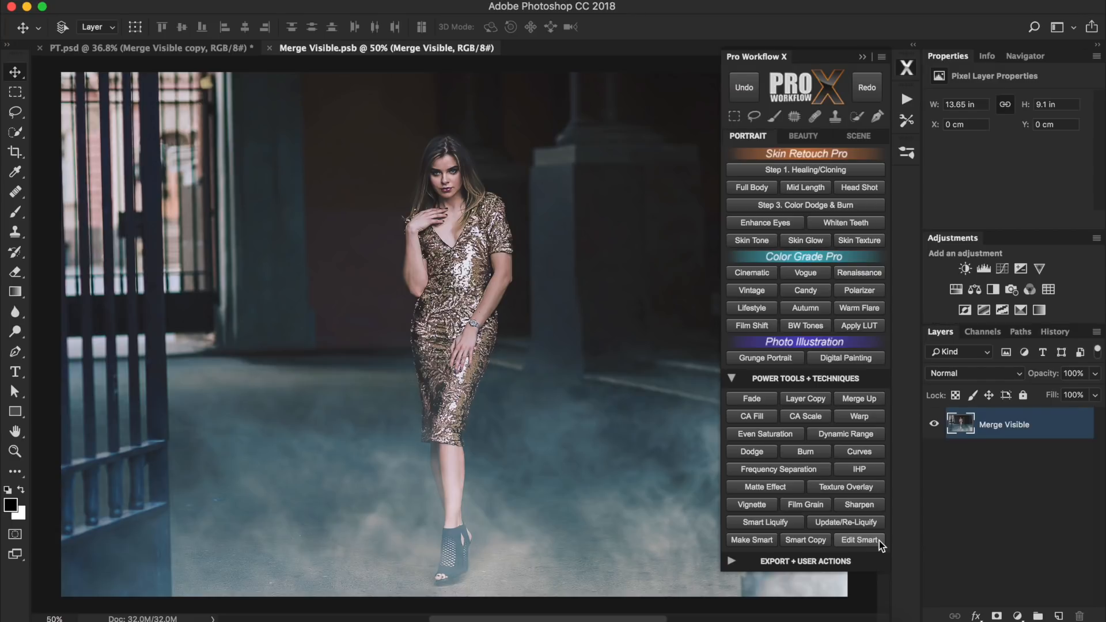
click(880, 540)
Step: Duplicate the layered portrait document from the Export + User Actions tools and compare the original with the duplicate
click(866, 378)
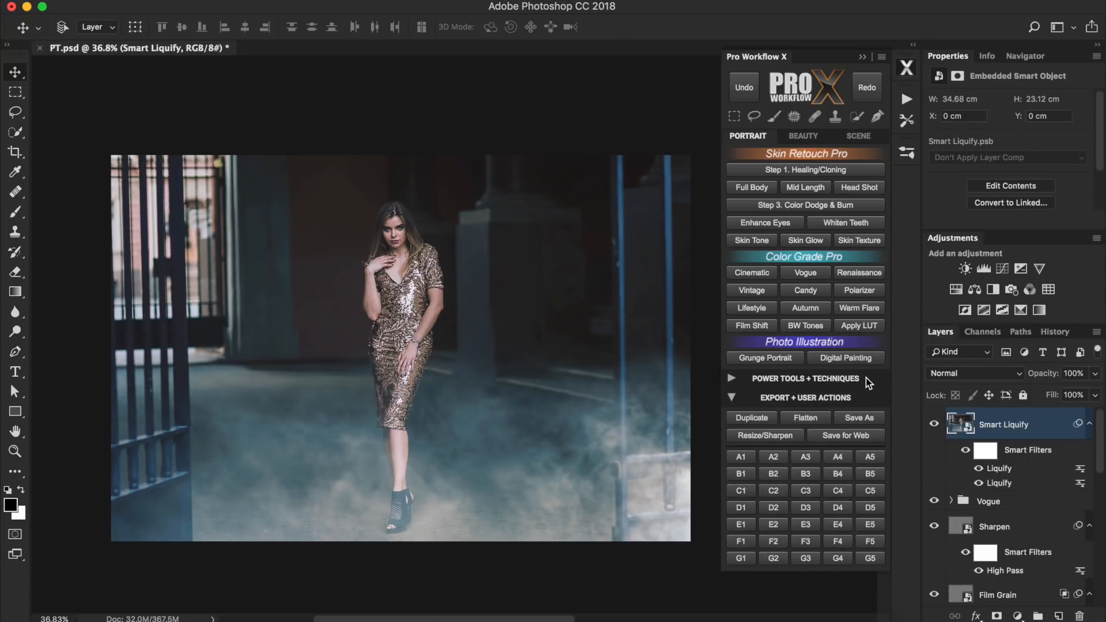
click(772, 417)
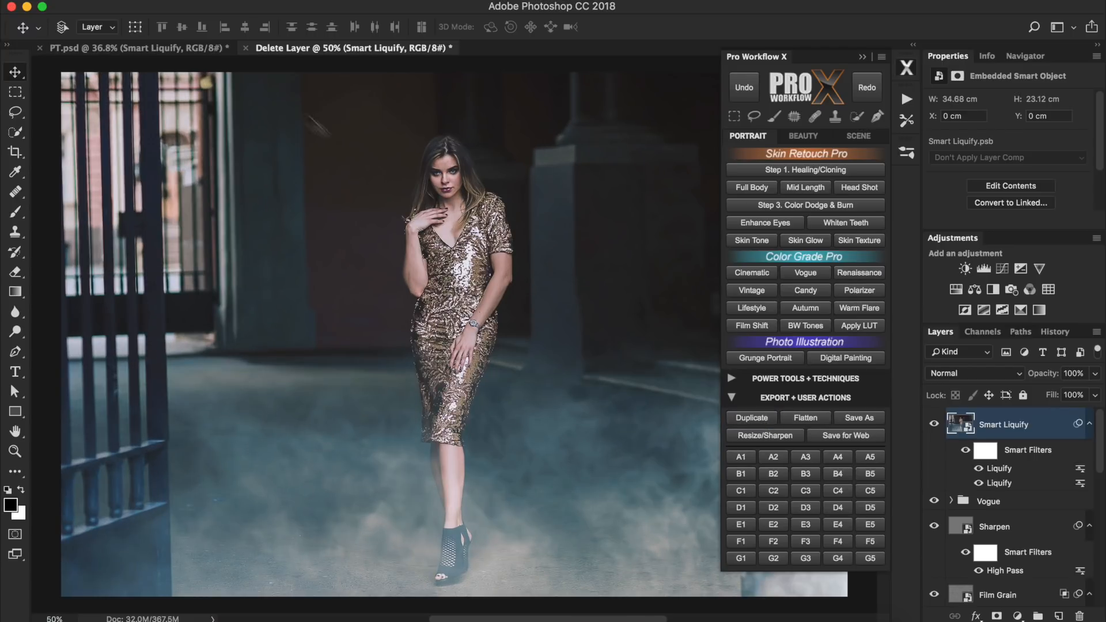
click(188, 49)
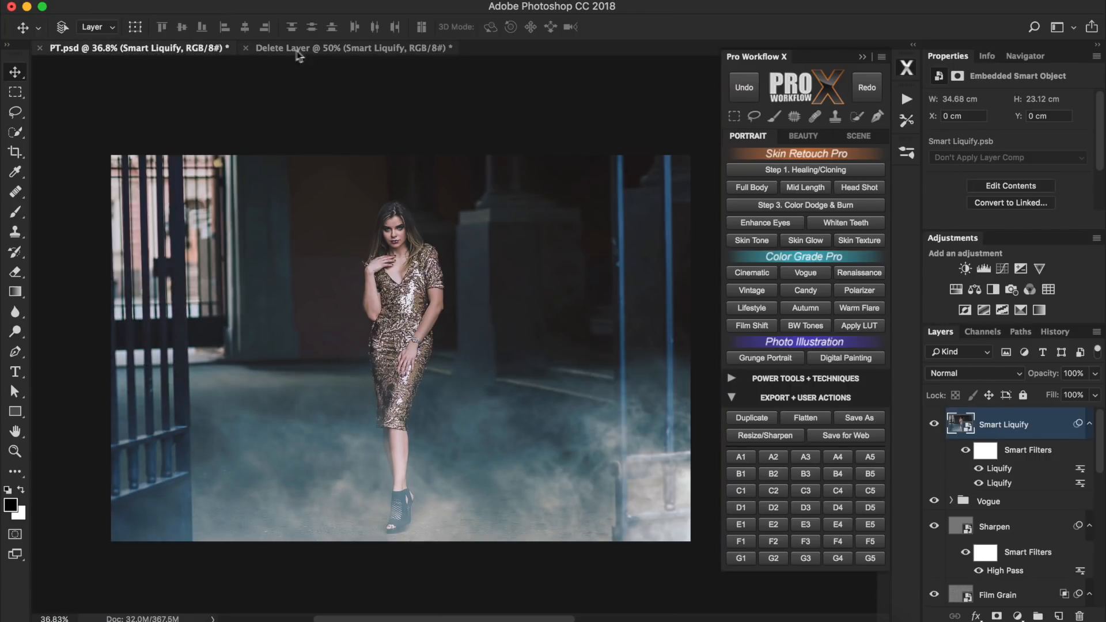
click(318, 49)
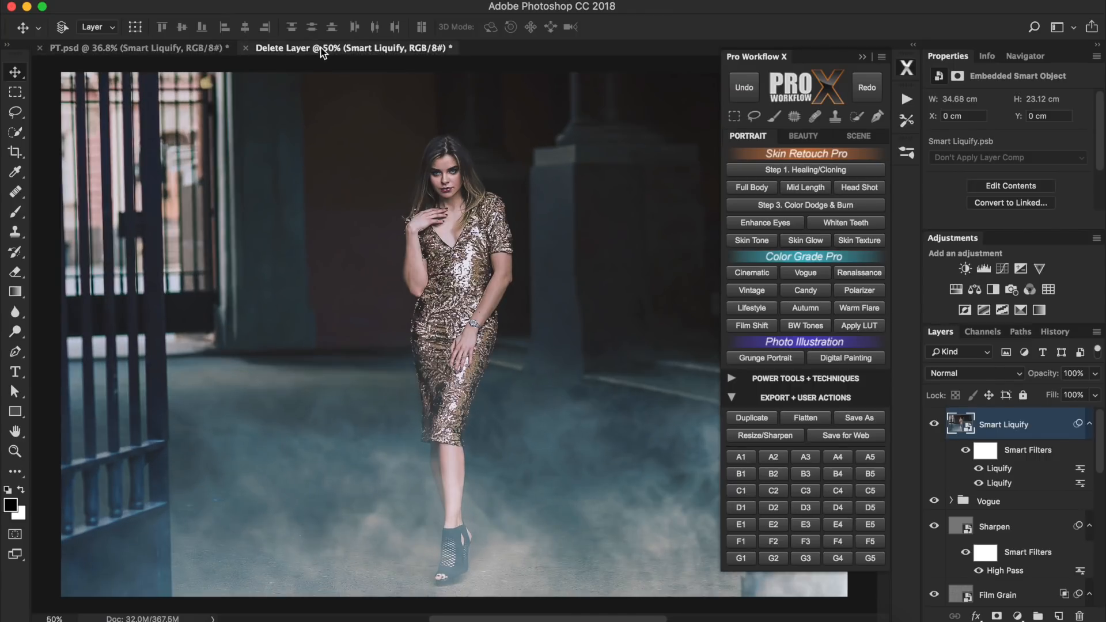
Step: Flatten the duplicate document and bring up its Save As options without saving
click(828, 421)
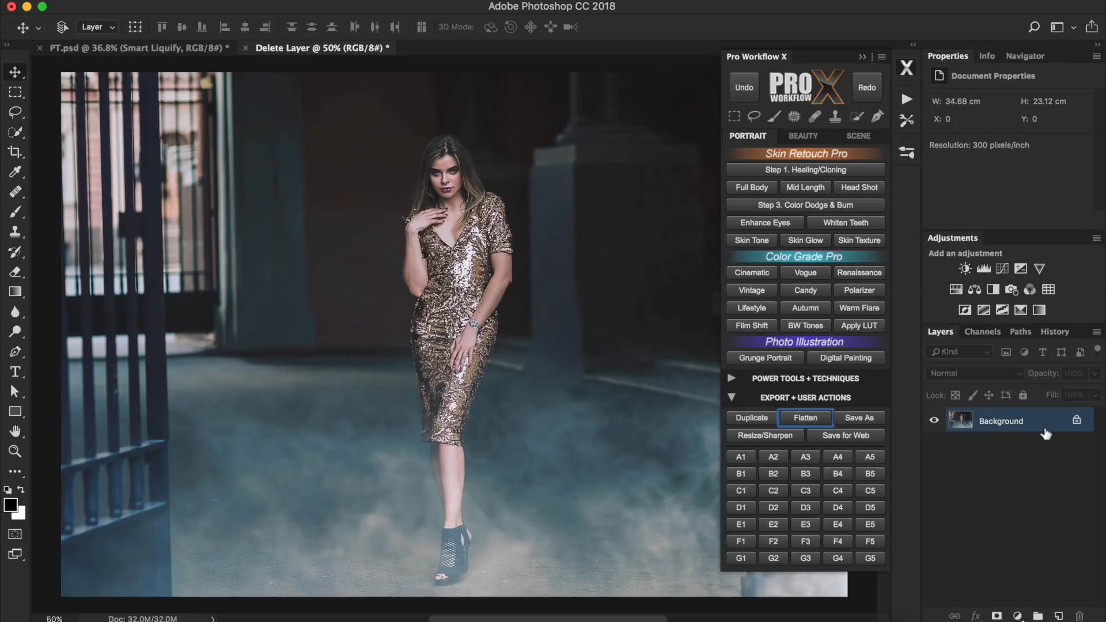
drag(1047, 434, 972, 445)
click(877, 417)
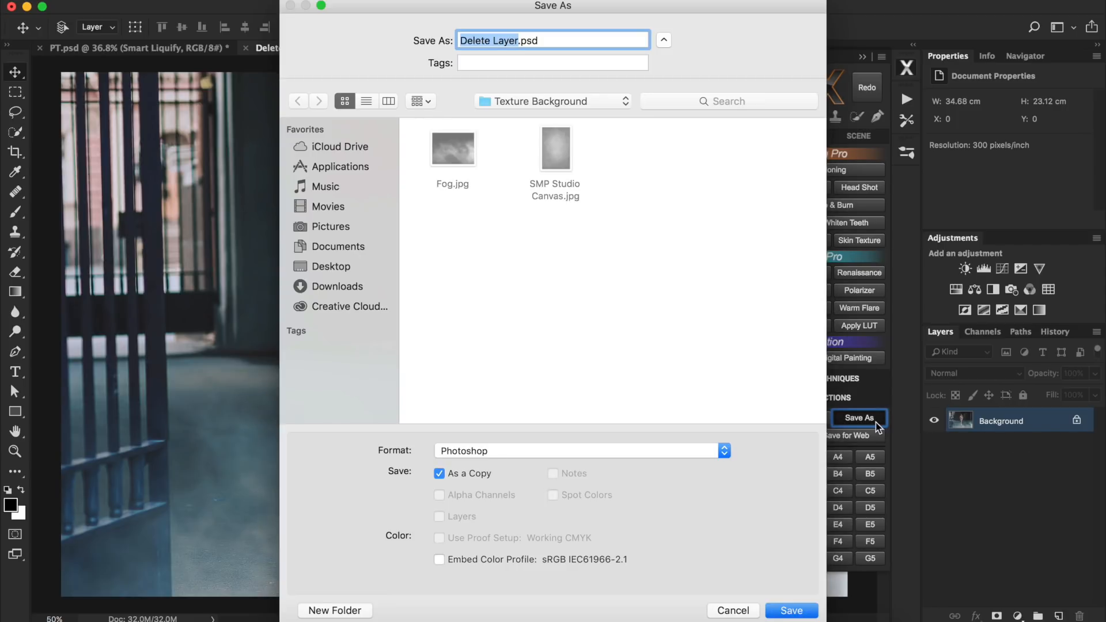
click(734, 610)
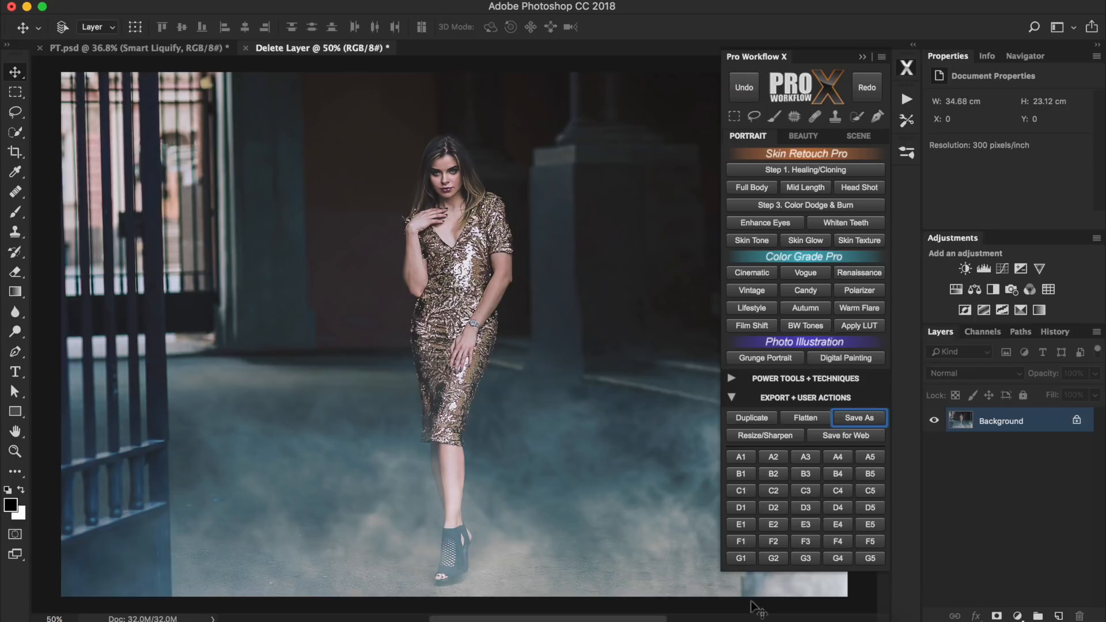
Step: Run Resize/Sharpen at 1500 × 1000 pixels, lower the Sharpen Intensity layer's opacity to 8%, and compare the sharpening on and off
click(798, 437)
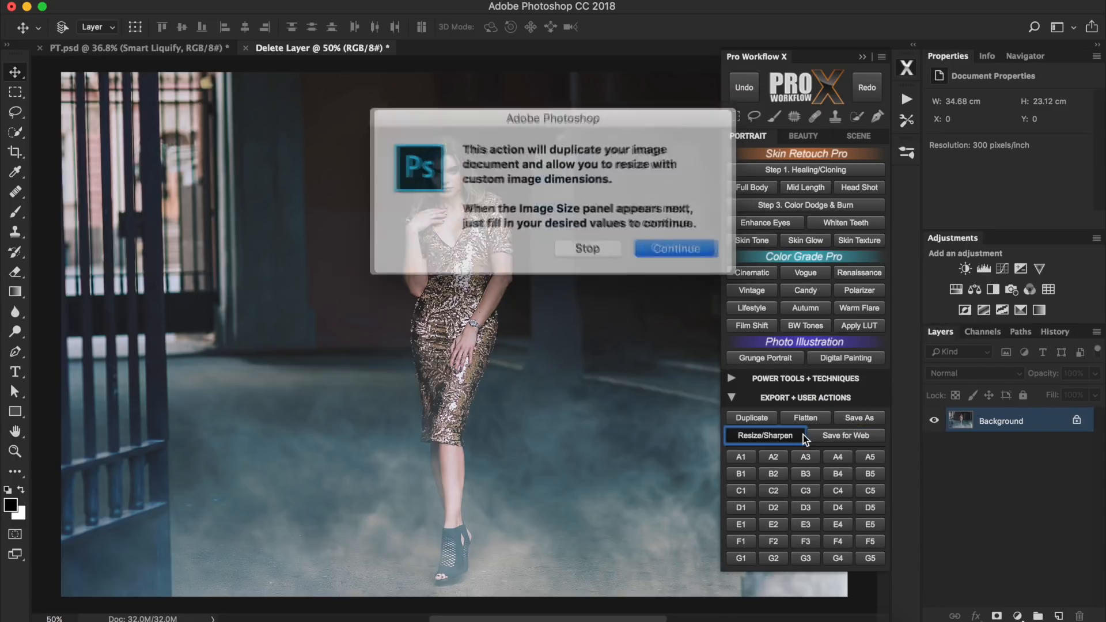
click(689, 244)
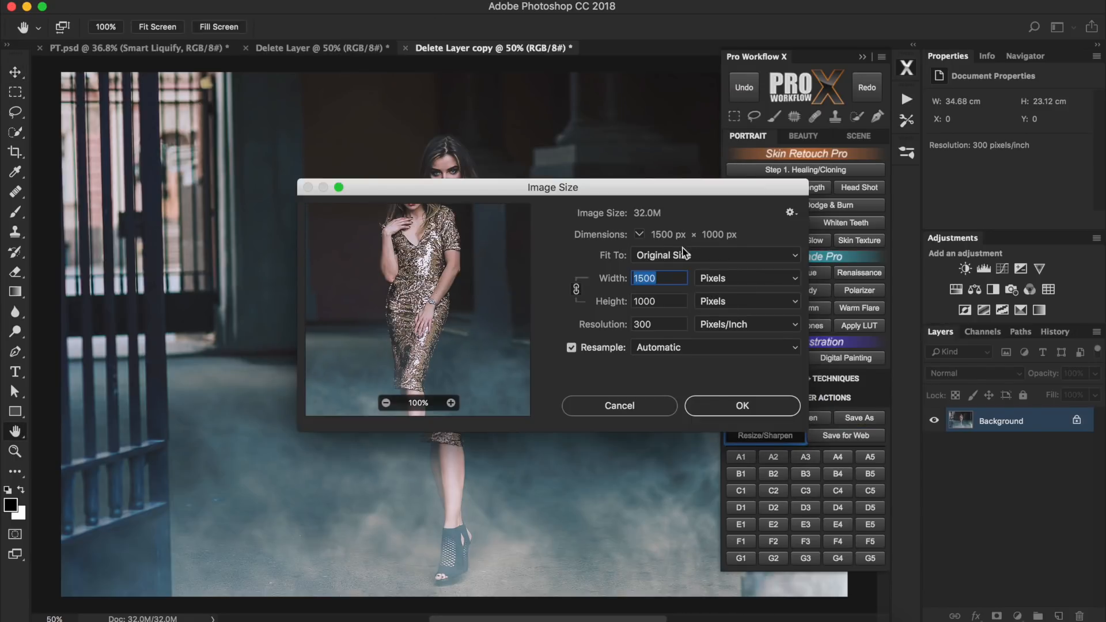
click(757, 403)
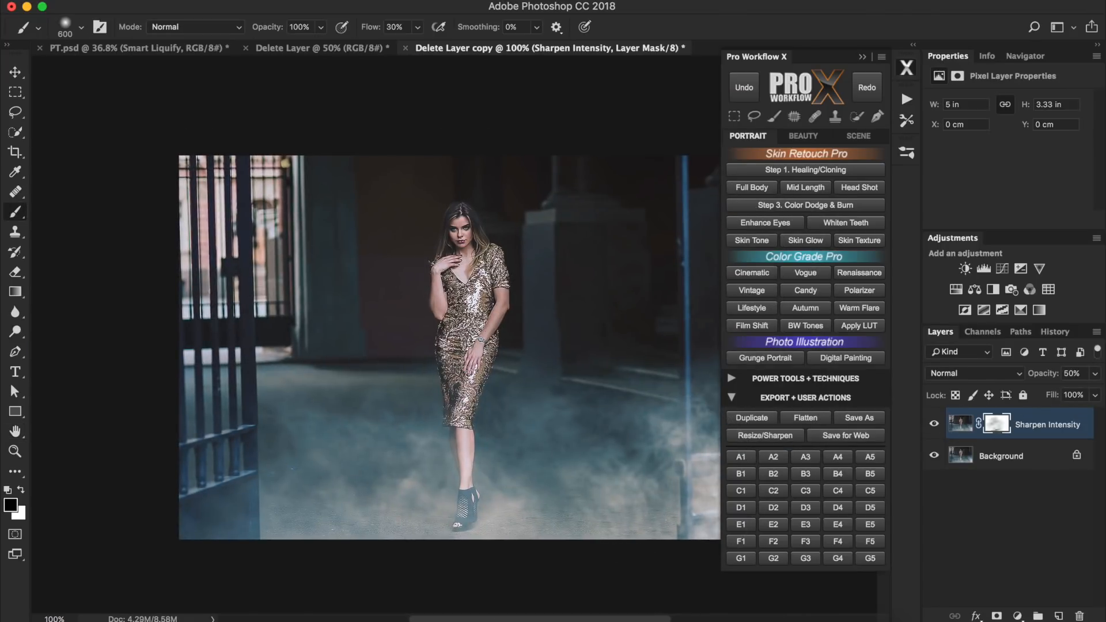
drag(1048, 375, 920, 376)
click(935, 424)
click(934, 430)
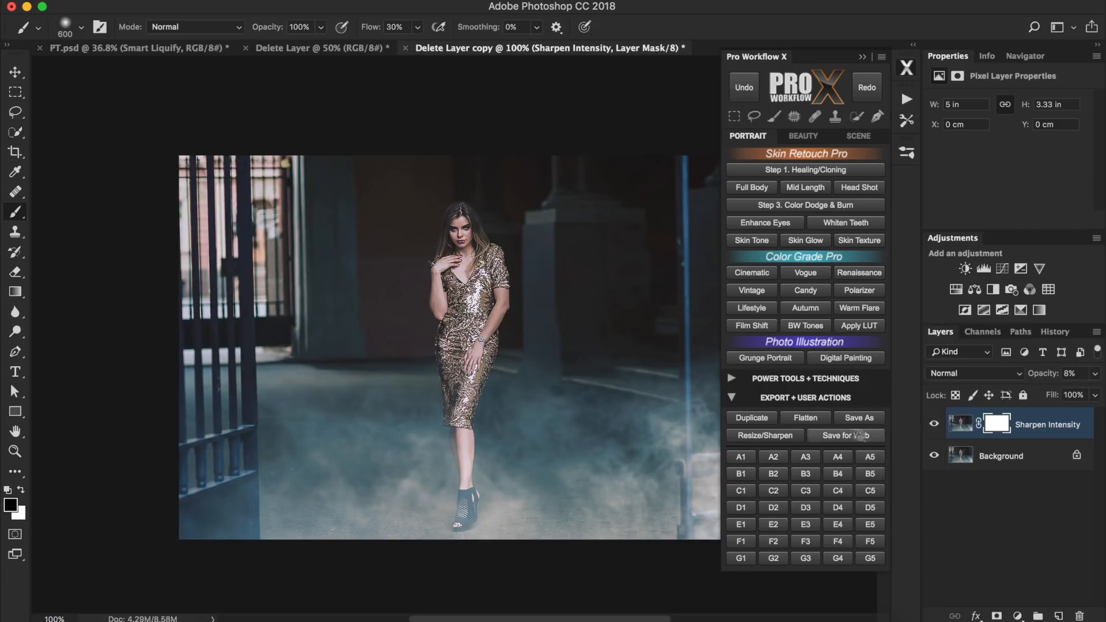
Step: Flatten the resized copy and view its Save for Web options without exporting
click(821, 419)
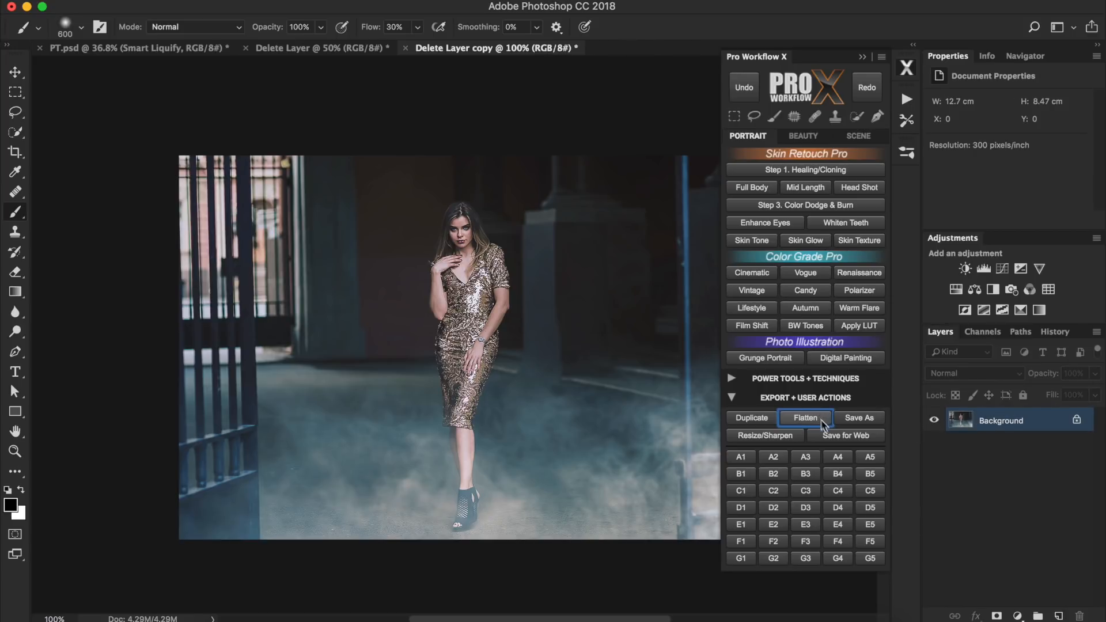
click(872, 436)
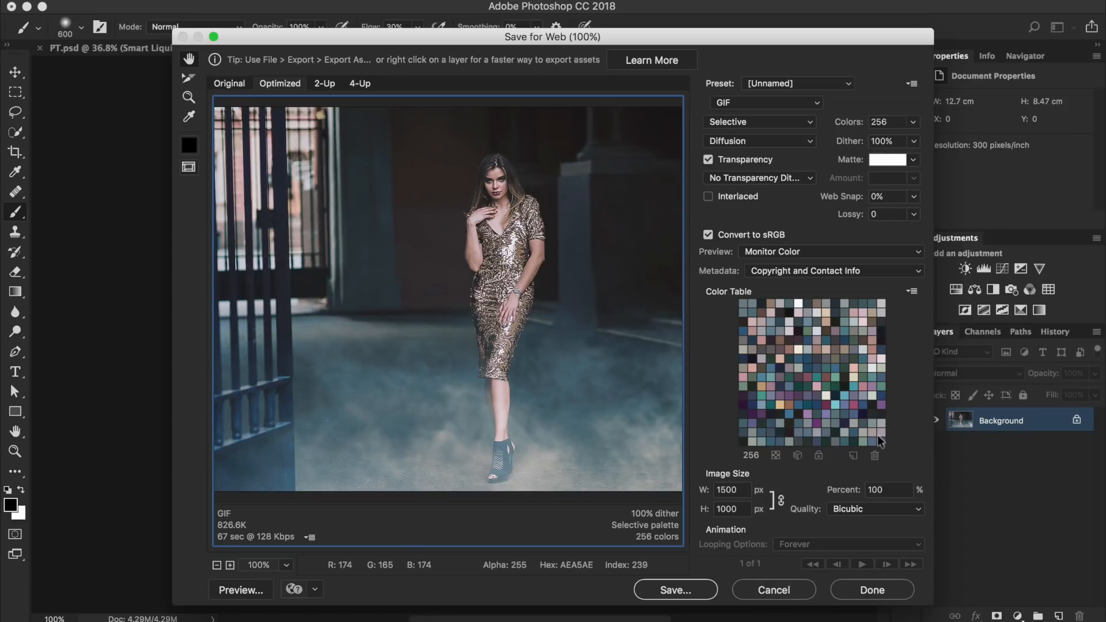
click(801, 589)
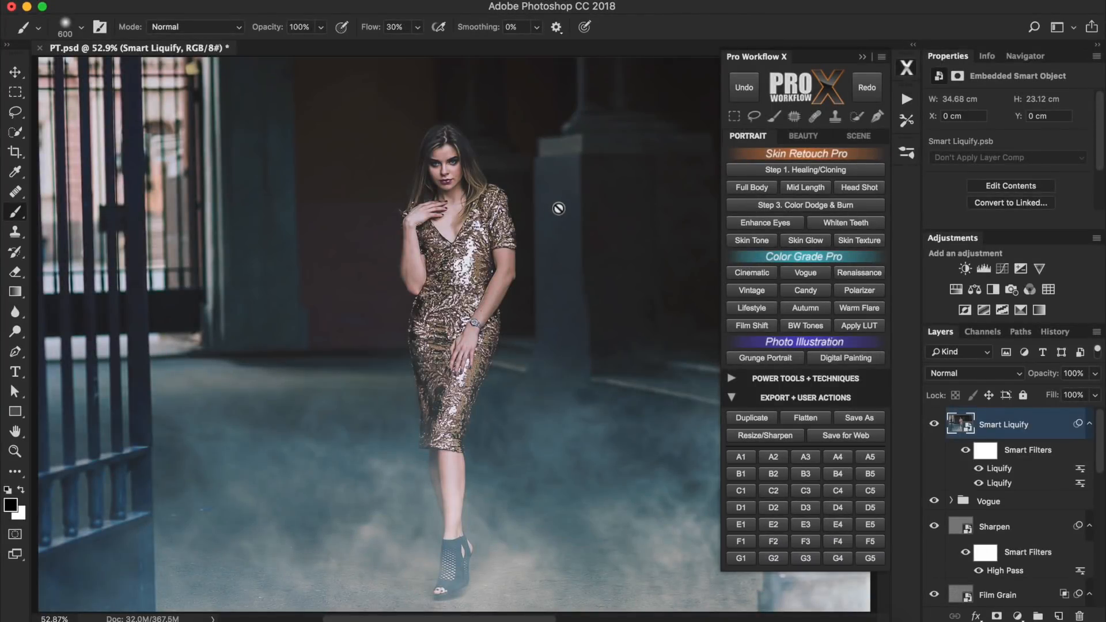
Step: Run user action A1 on PT.psd to add an Auto Fix layer, and expand Test Action Folder in the actions list
click(752, 456)
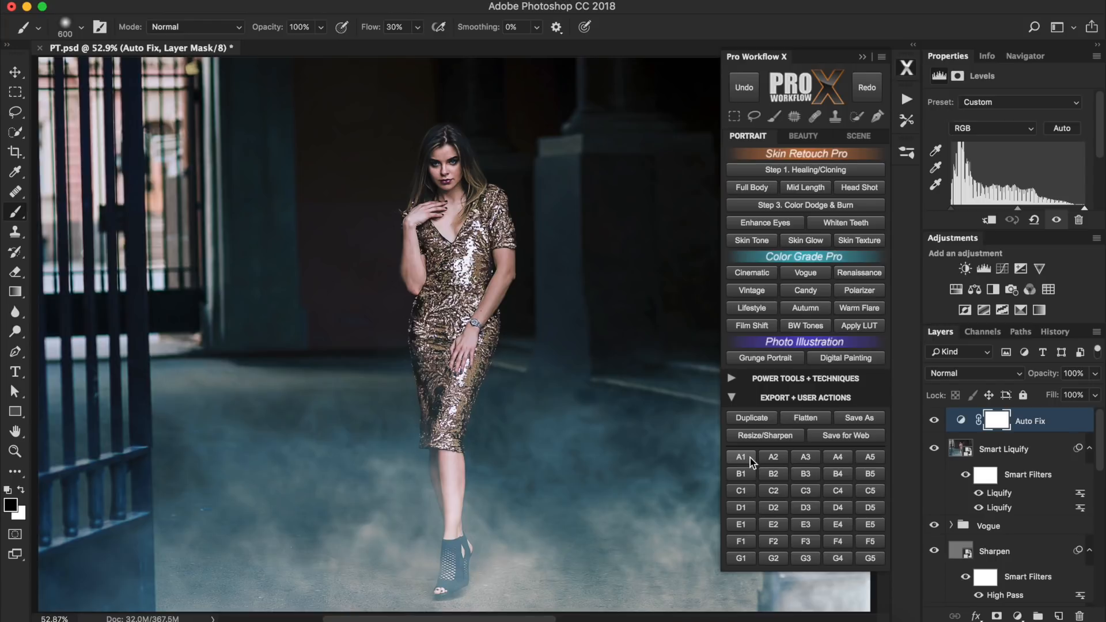
click(906, 100)
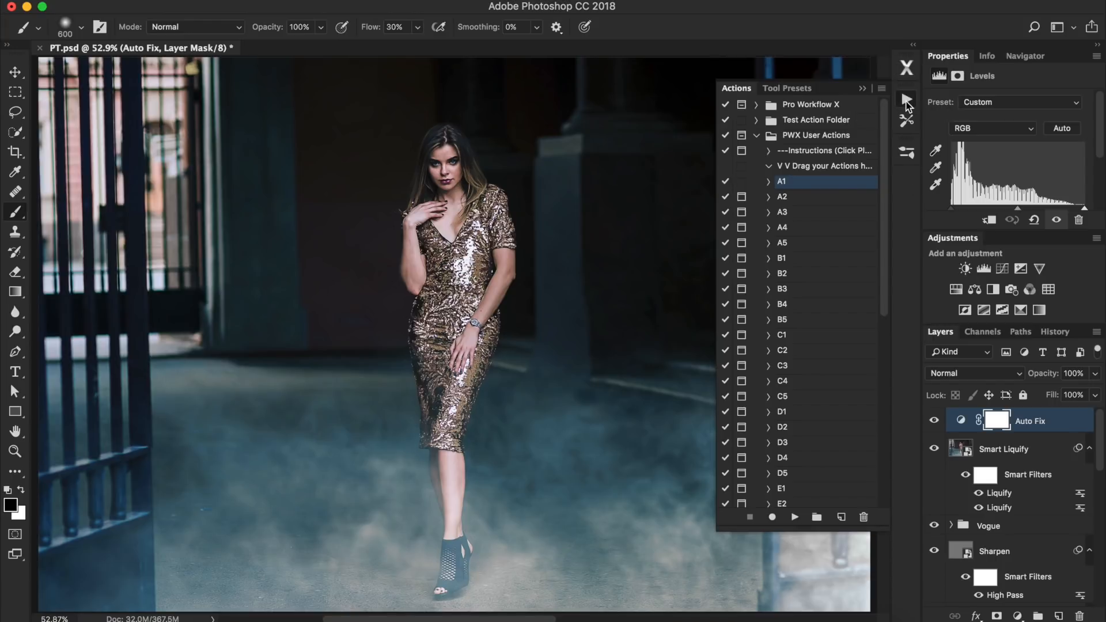
click(861, 123)
click(757, 120)
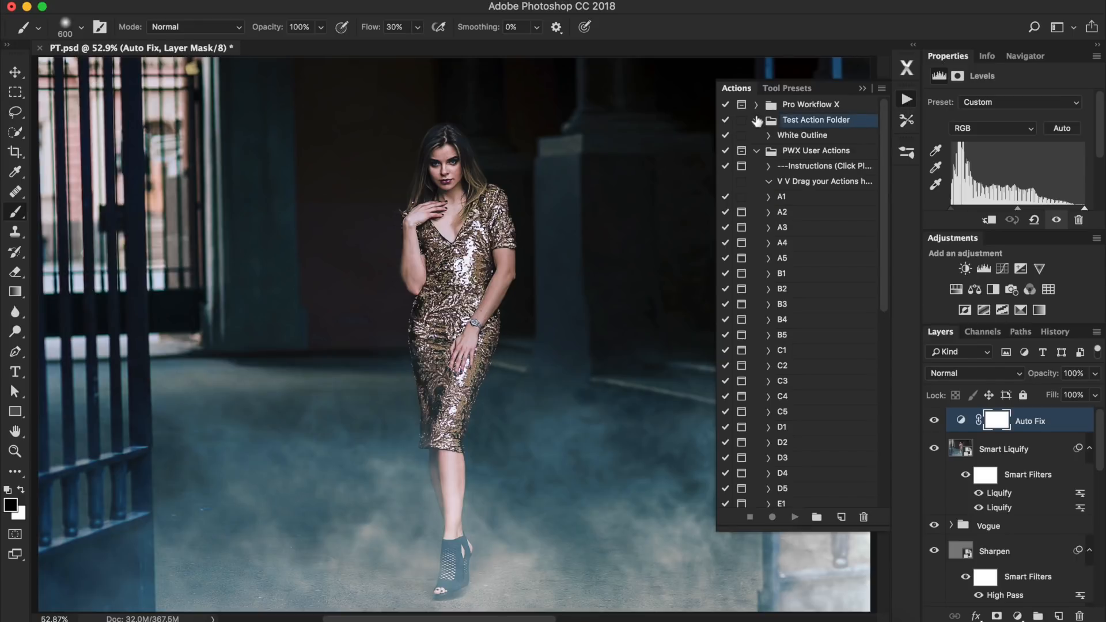
Step: Duplicate the White Outline action and move the copy directly below A1 in PWX User Actions
click(859, 151)
drag(841, 137, 841, 517)
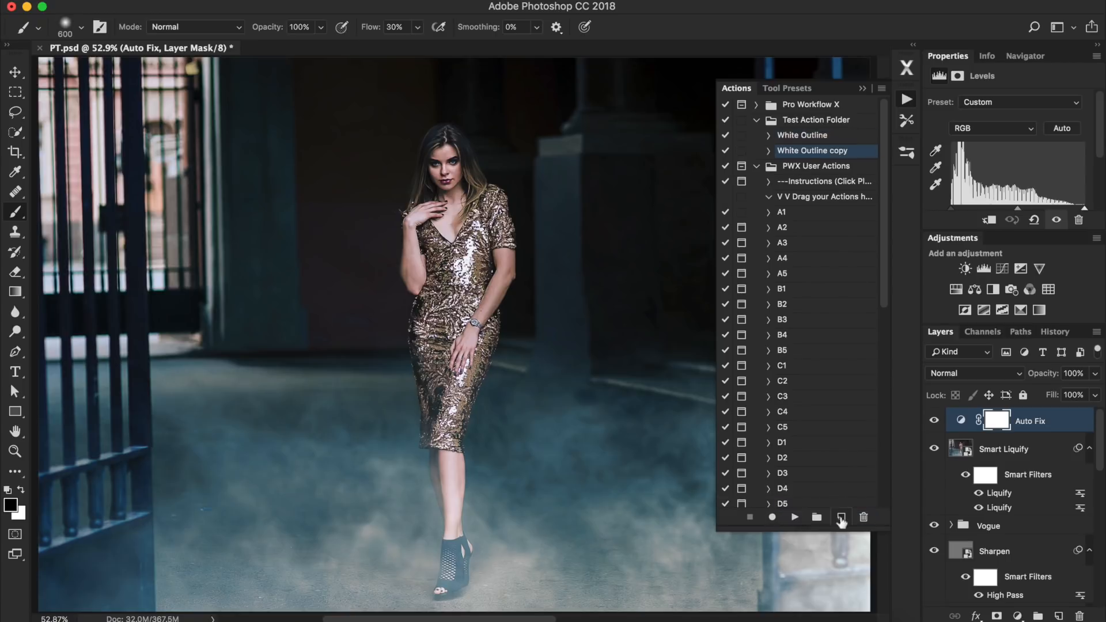
drag(851, 151, 833, 221)
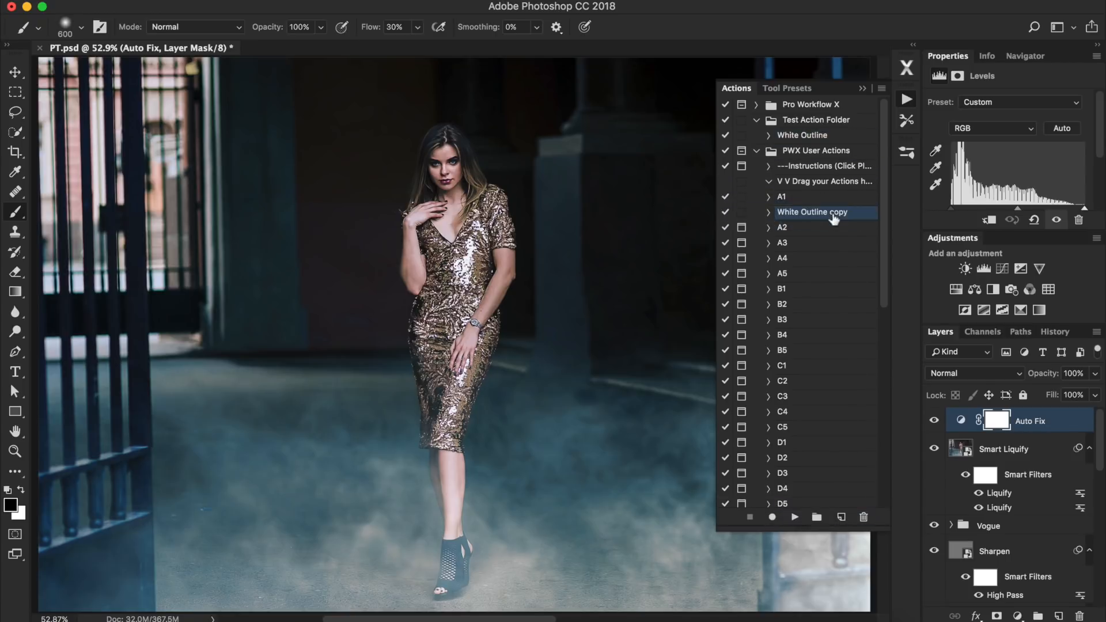
Step: Rename the copied White Outline action as A2 and delete the original A2 placeholder below it
double_click(810, 212)
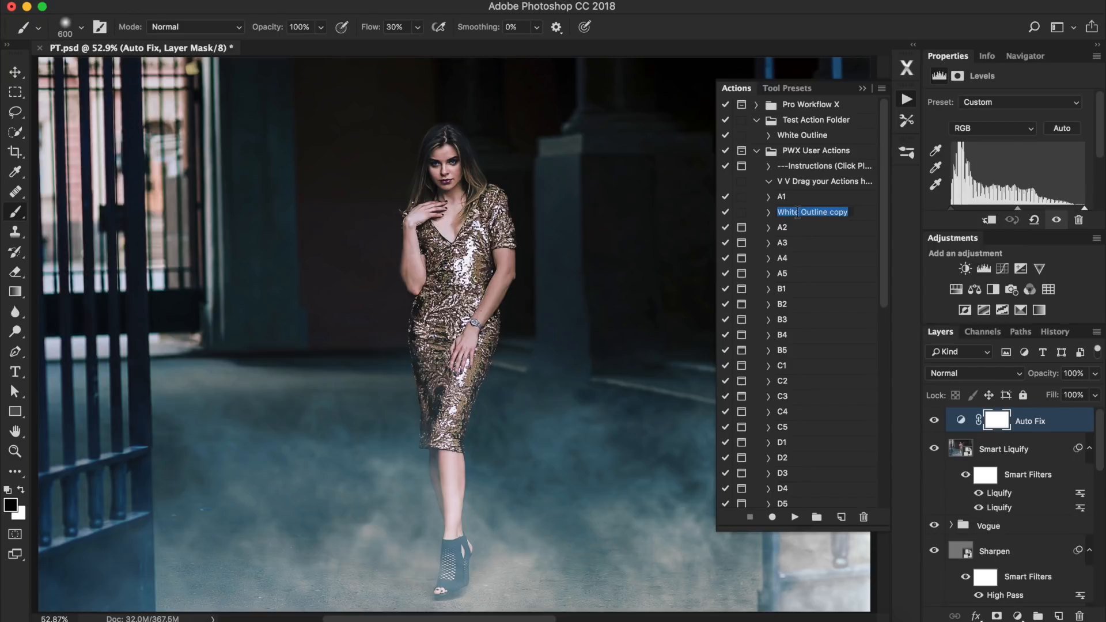
text(A2)
click(814, 228)
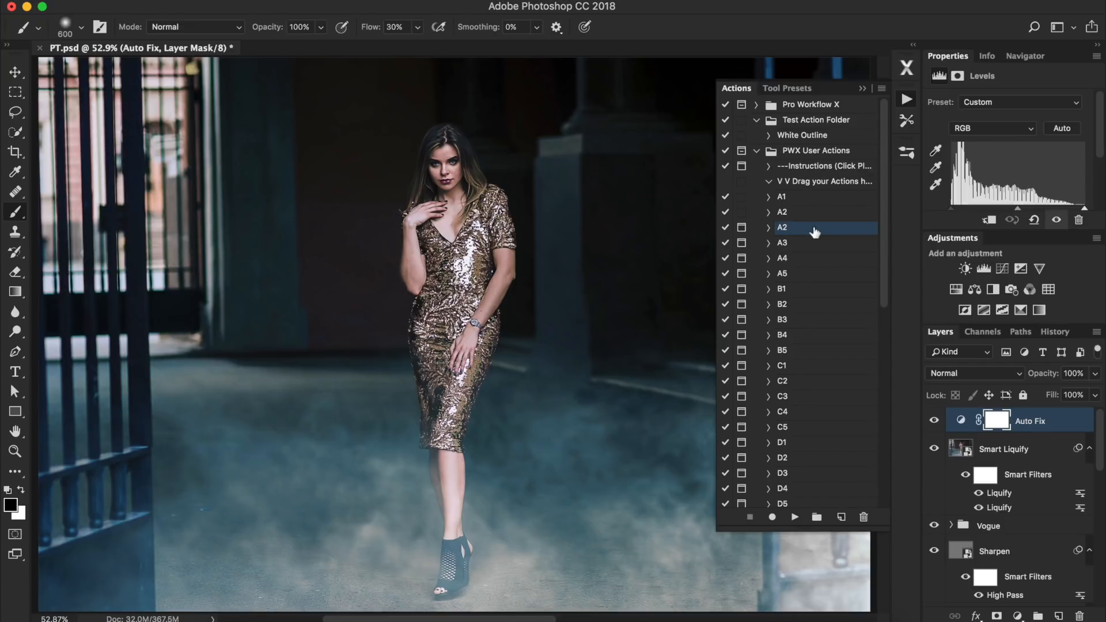
drag(814, 233, 870, 523)
Step: Run user action A2 from Pro Workflow X to add the white outline, and compare the image with the outline hidden and shown
click(906, 67)
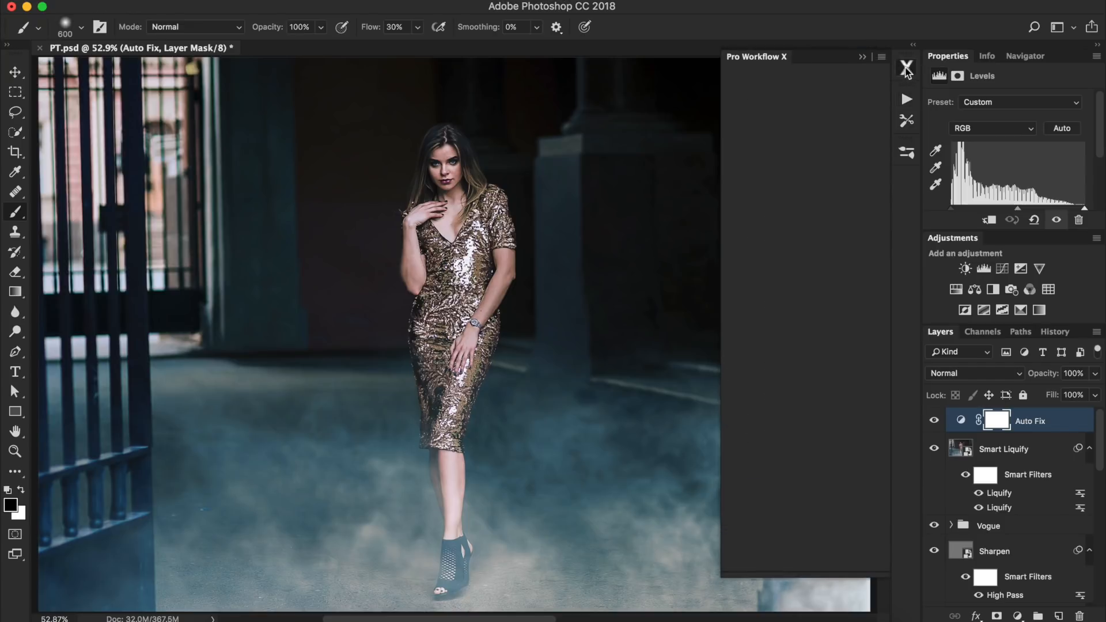
click(795, 561)
click(775, 457)
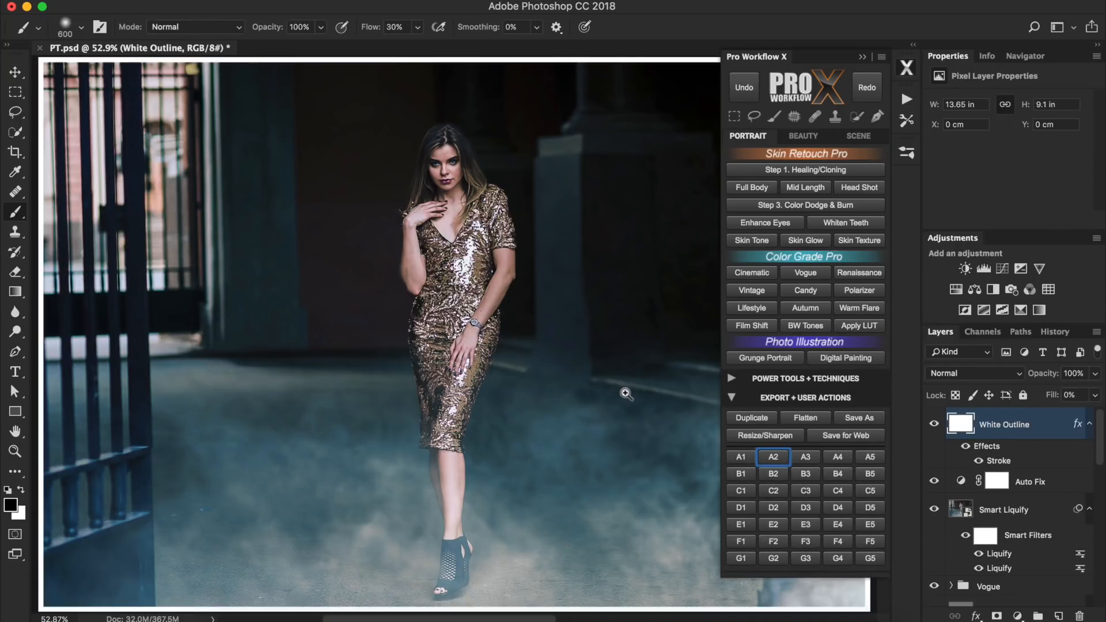
key(super+0)
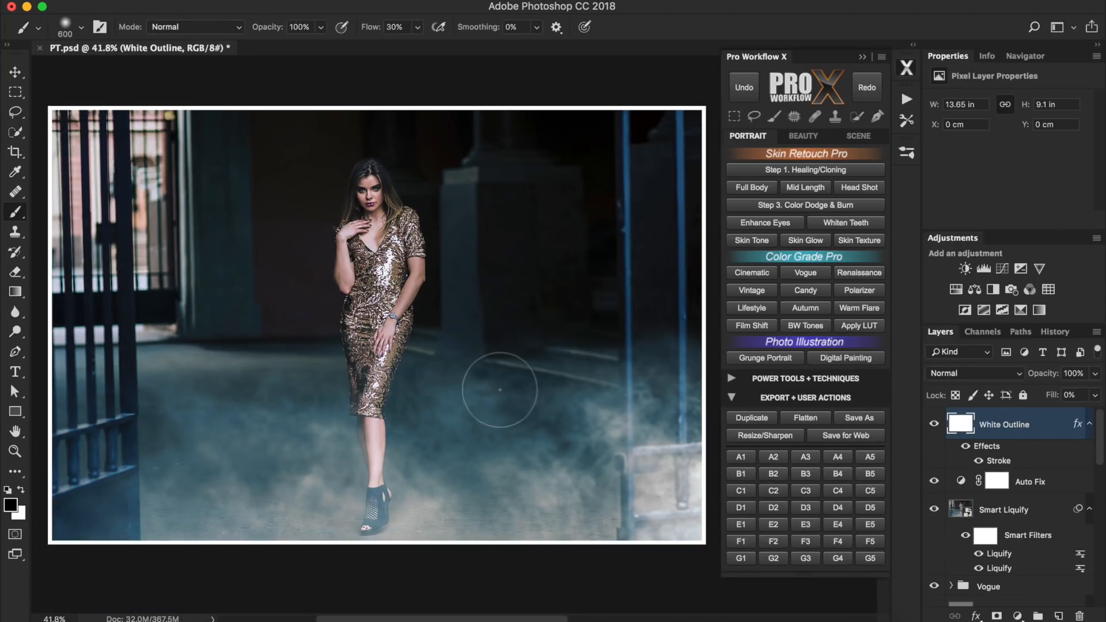
click(932, 427)
click(933, 426)
drag(1098, 442, 1101, 594)
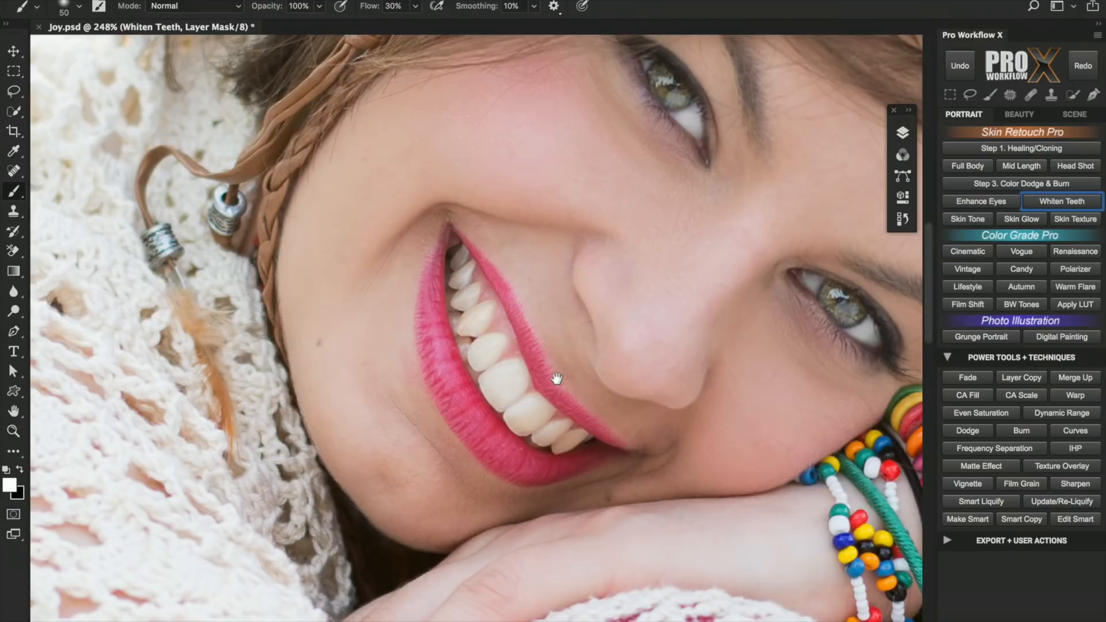
Step: Paint over the smiling woman's teeth on the Whiten Teeth layer mask in Joy.psd
mouse_move(461, 262)
mouse_down()
mouse_move(466, 345)
mouse_move(573, 444)
mouse_up()
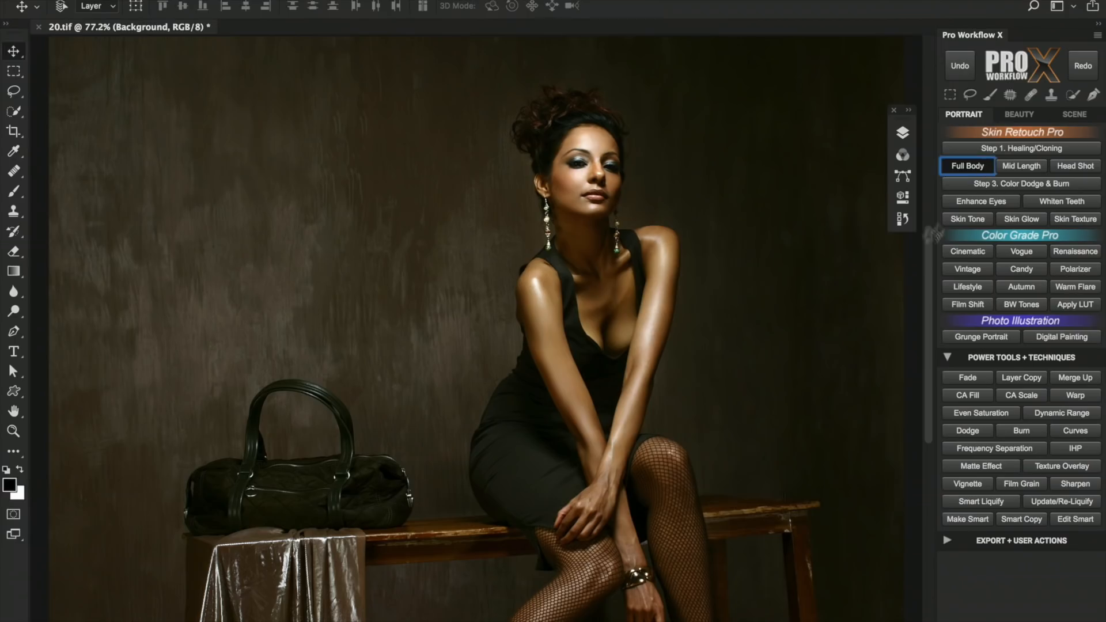
Step: Brush the Full Body skin retouch over the seated woman in 20.tif
drag(638, 592, 720, 570)
drag(534, 317, 558, 109)
drag(634, 395, 600, 276)
drag(496, 363, 300, 530)
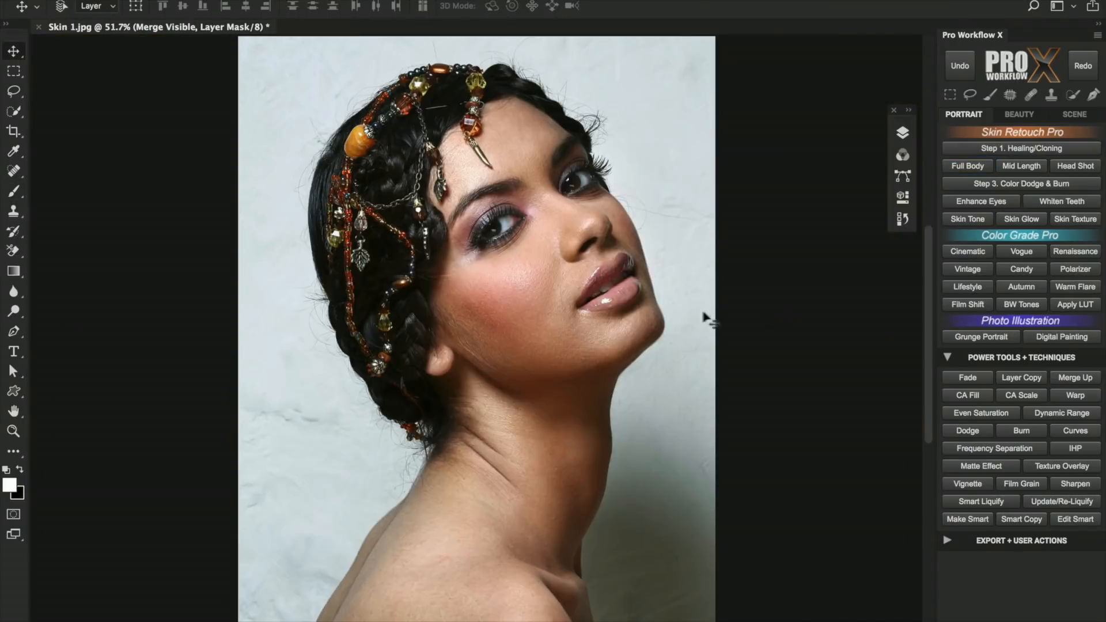
drag(502, 315, 503, 315)
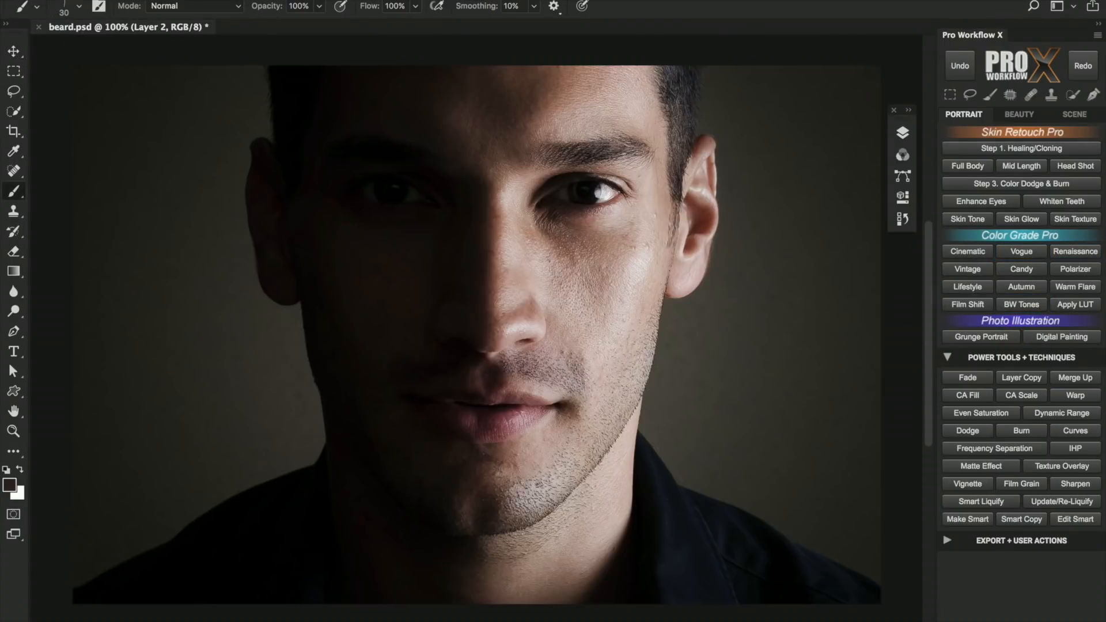
Step: Paint a brush stroke down the lit side of the man's face on Layer 2 in beard.psd
mouse_move(657, 230)
mouse_down()
mouse_move(628, 403)
mouse_move(622, 373)
mouse_up()
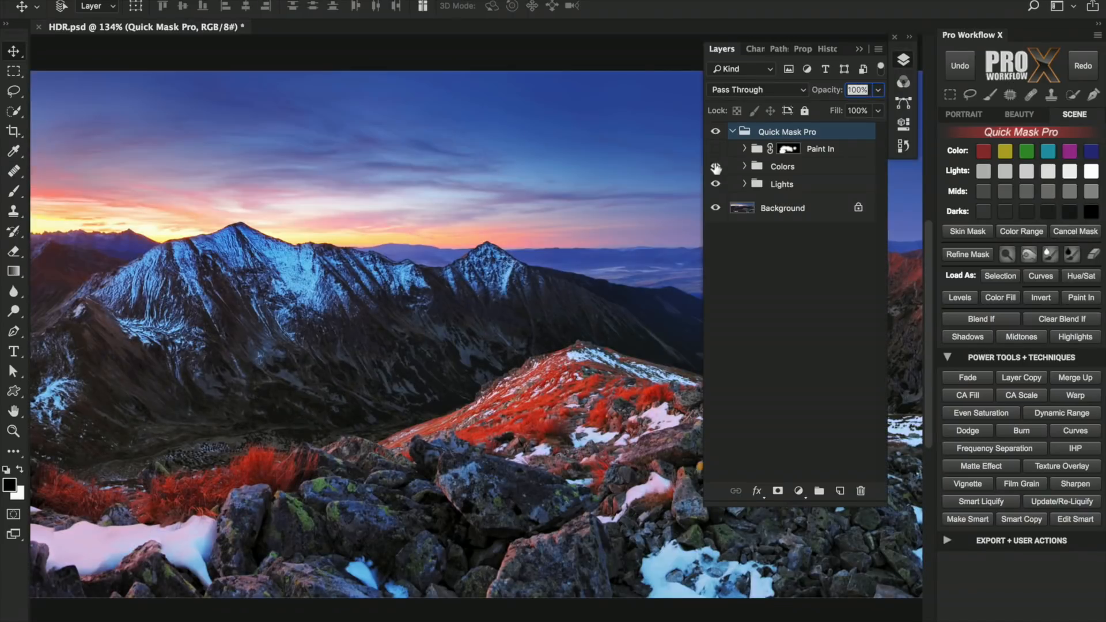
click(903, 60)
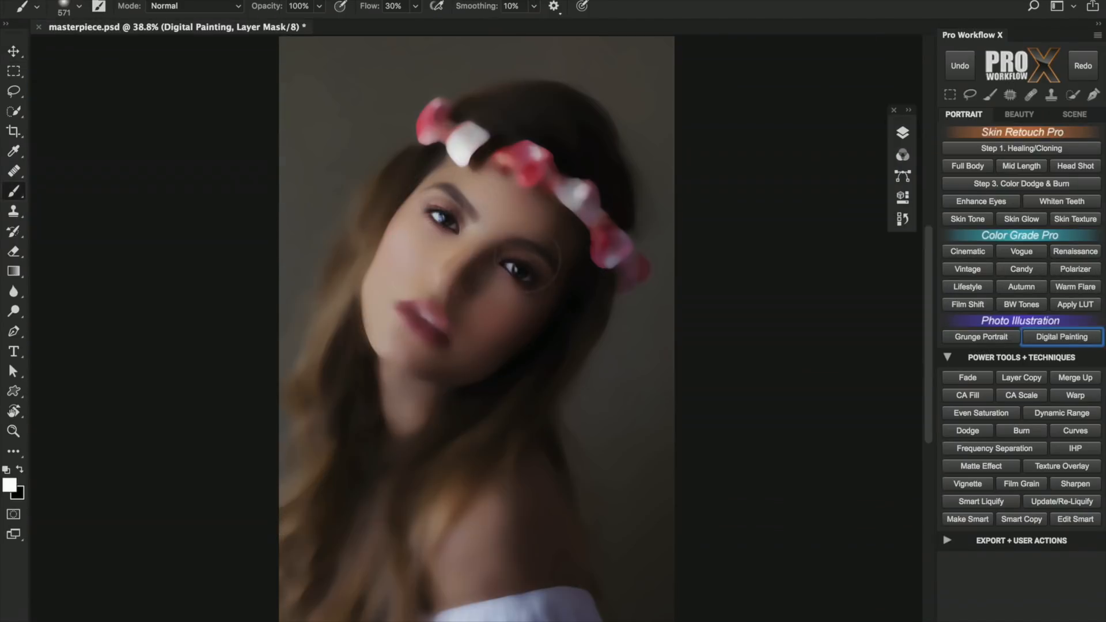